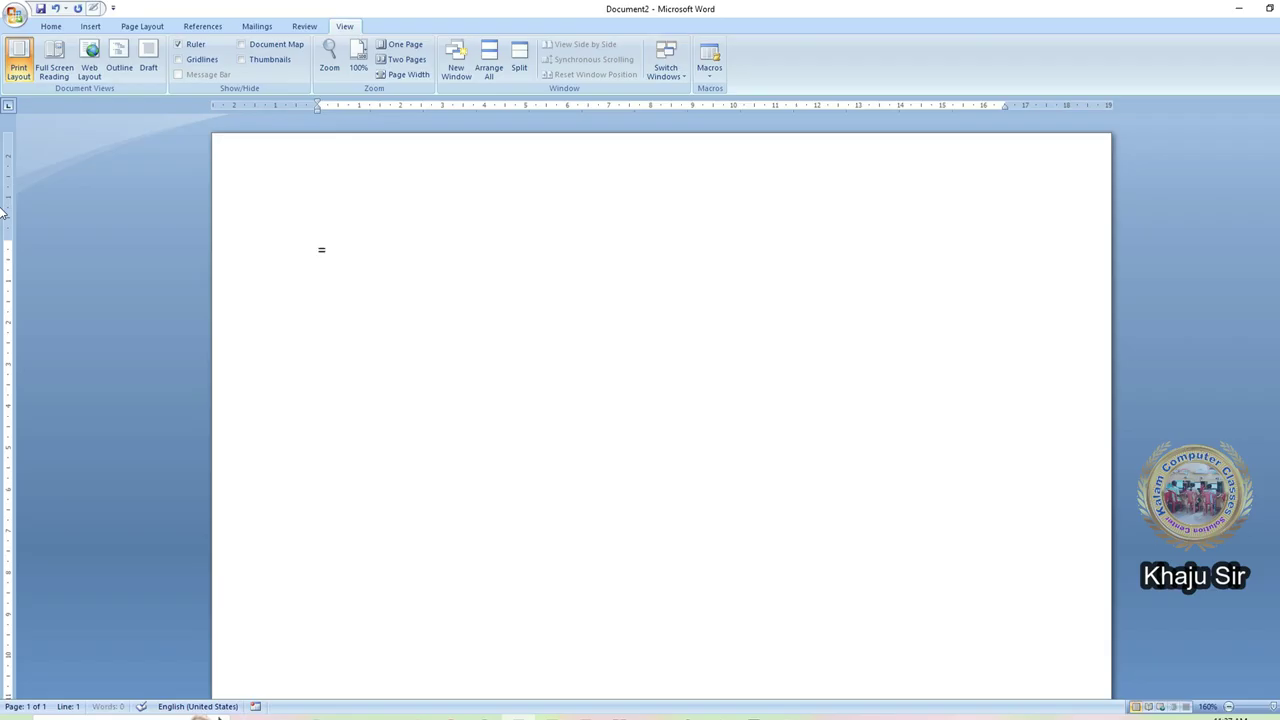
# Step: Generate sample text in the blank document with the formula =rand(20,10)
pyautogui.write('=ram')
pyautogui.press('BackSpace')
pyautogui.write('nd(20')
pyautogui.write(',10')
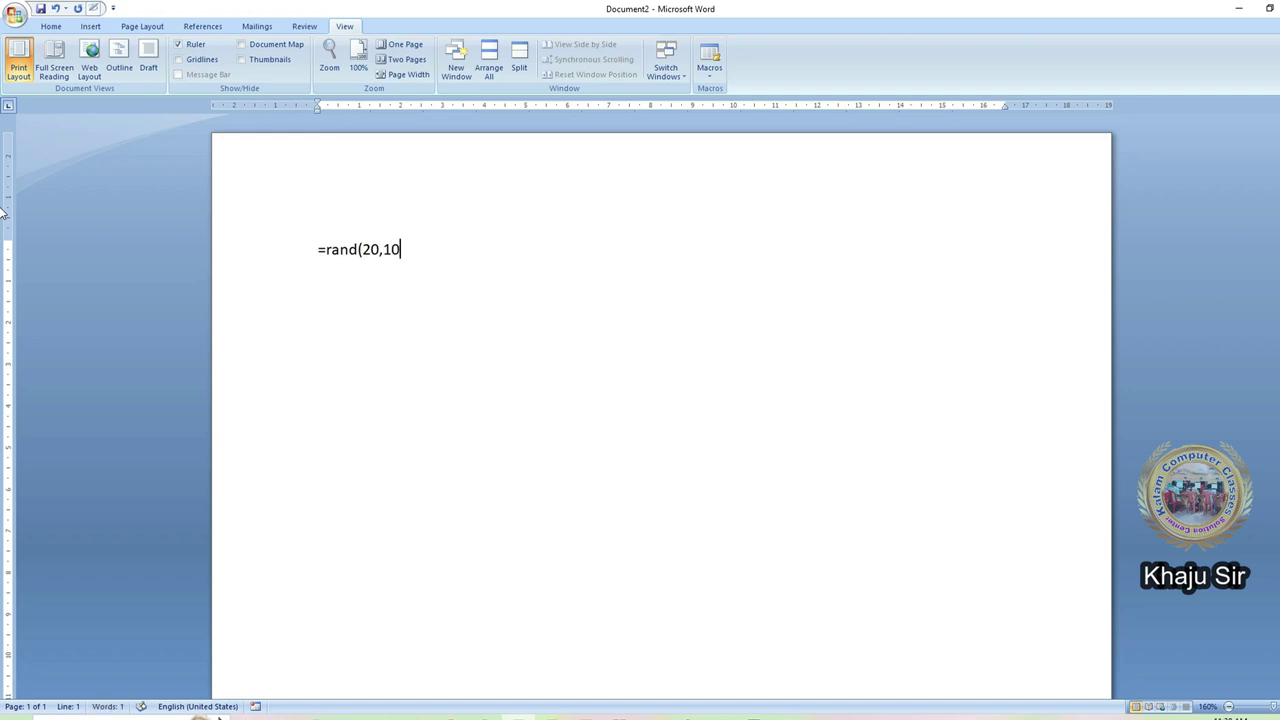
pyautogui.write(')')
pyautogui.press('Return')
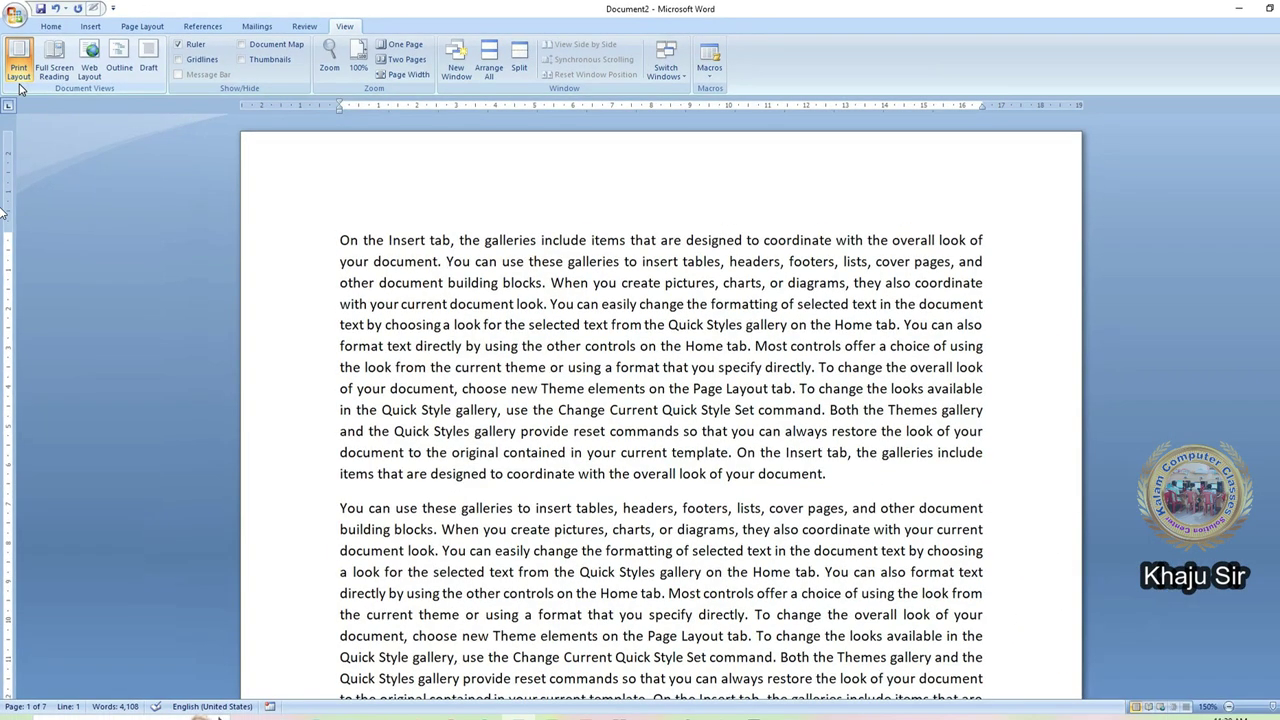
# Step: Examine the generated paragraphs and page layout at smaller and larger zoom levels
pyautogui.moveTo(339, 240); pyautogui.dragTo(872, 481)
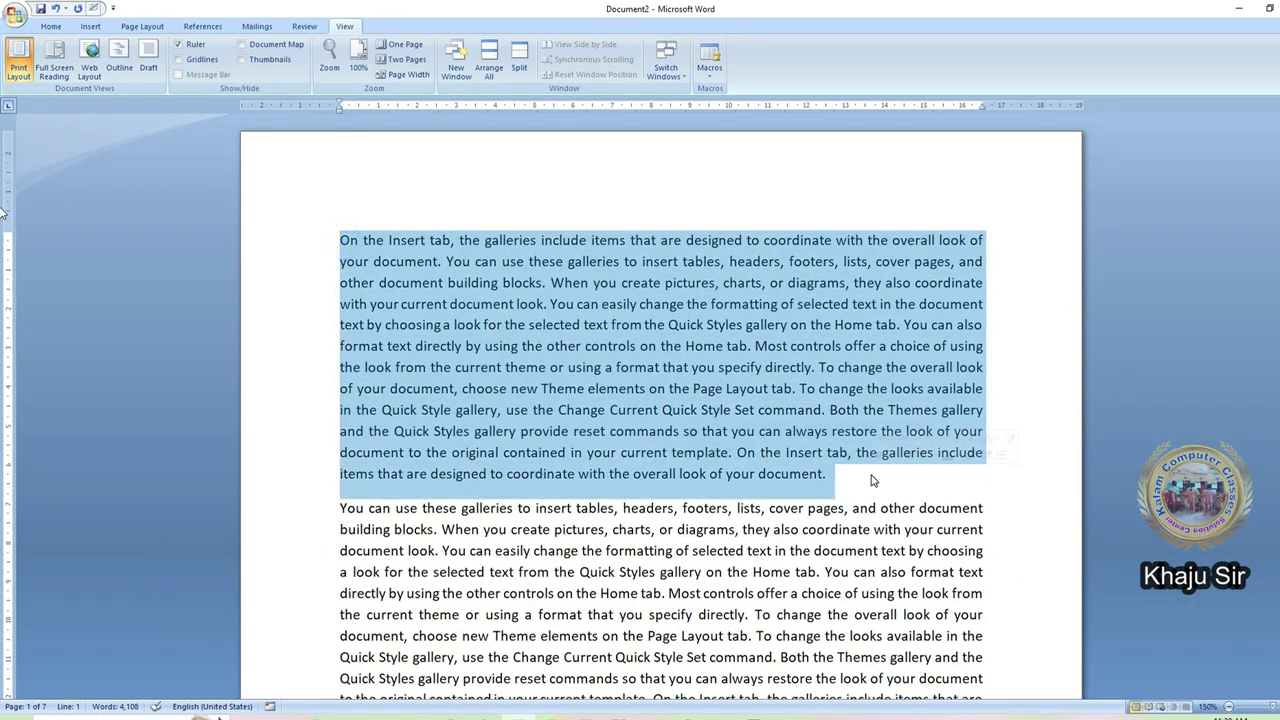
pyautogui.click(859, 473)
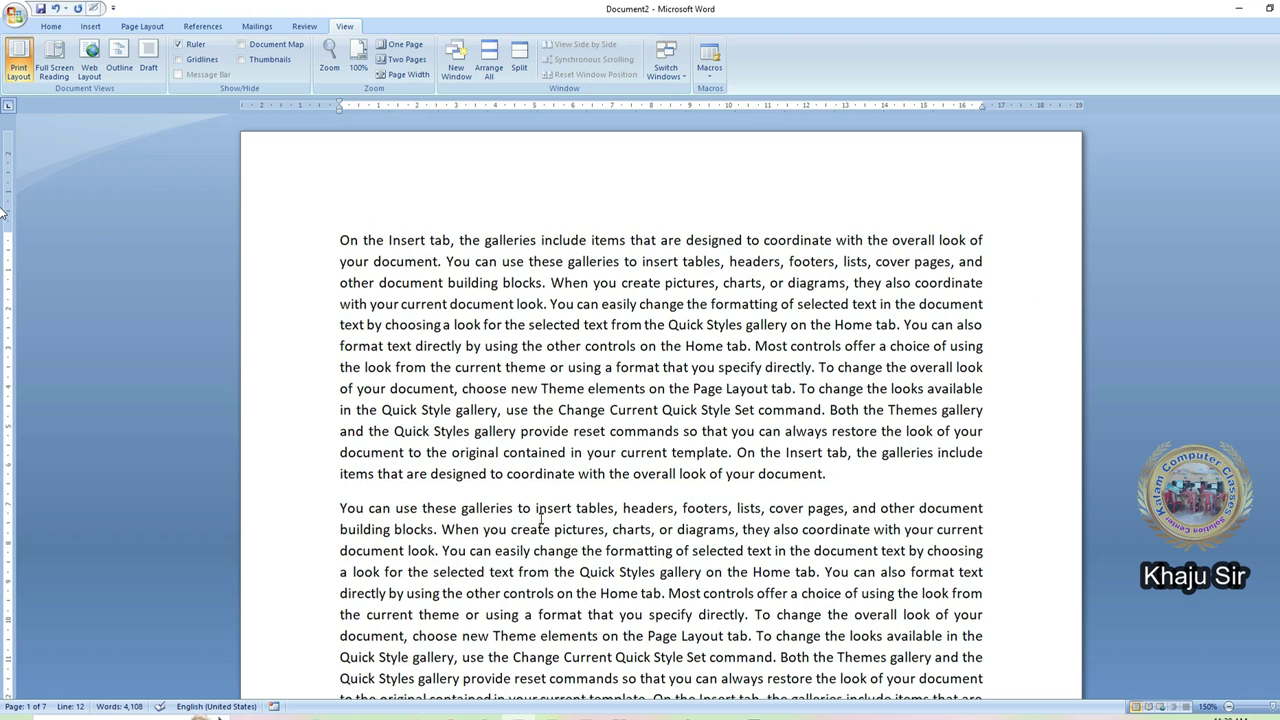
pyautogui.keyDown('ctrl'); pyautogui.scroll(-5, 540, 519); pyautogui.keyUp('ctrl')
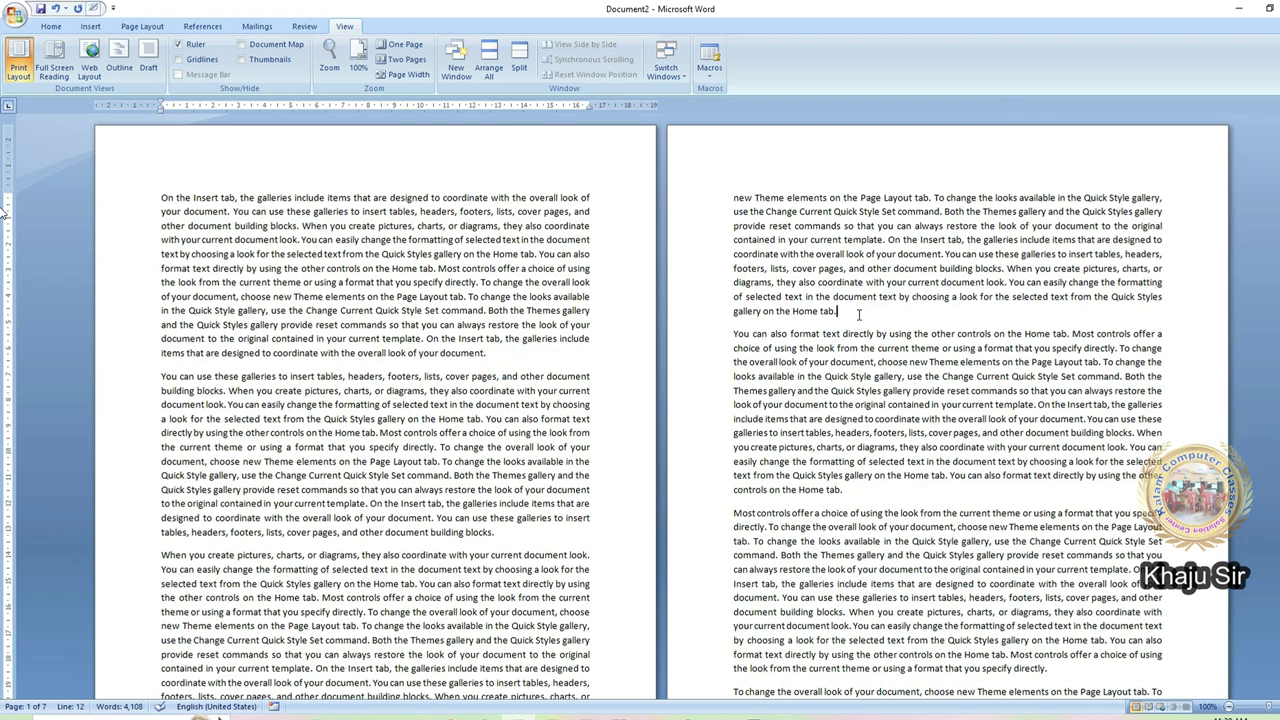
pyautogui.scroll(-5, 858, 314)
pyautogui.keyDown('ctrl'); pyautogui.scroll(1, 886, 550); pyautogui.keyUp('ctrl')
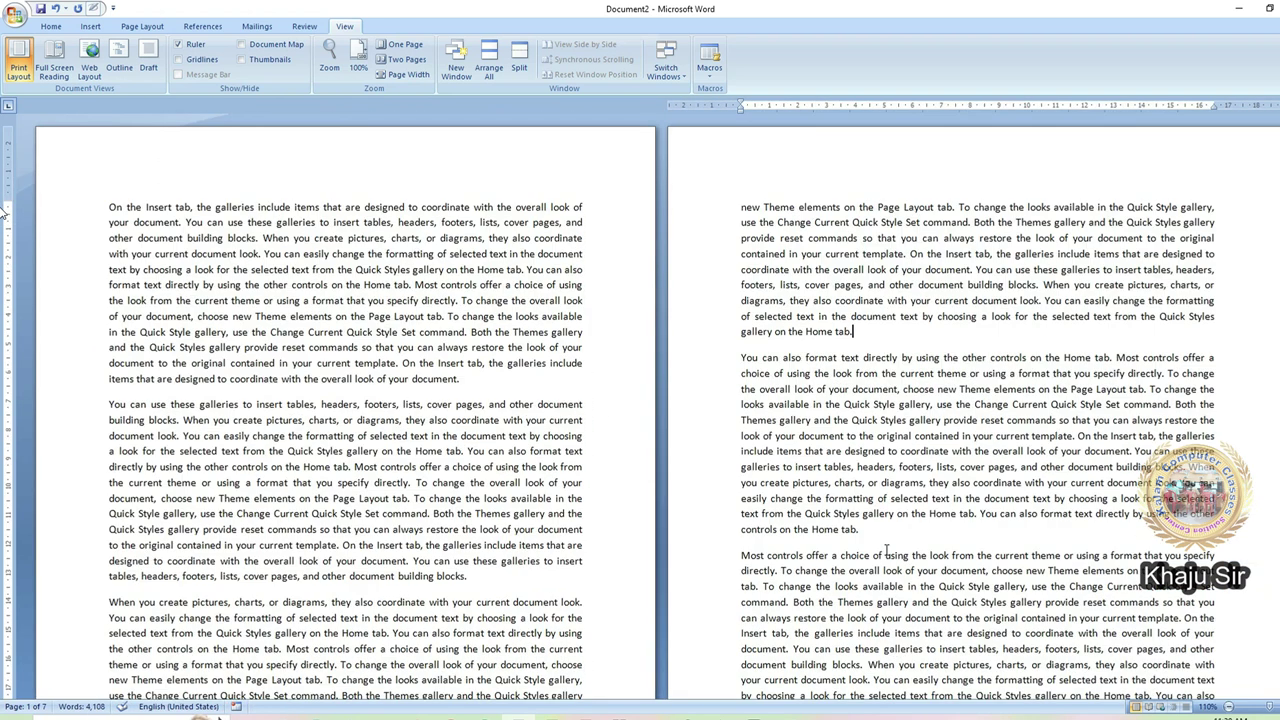
pyautogui.keyDown('ctrl'); pyautogui.scroll(6, 886, 550); pyautogui.keyUp('ctrl')
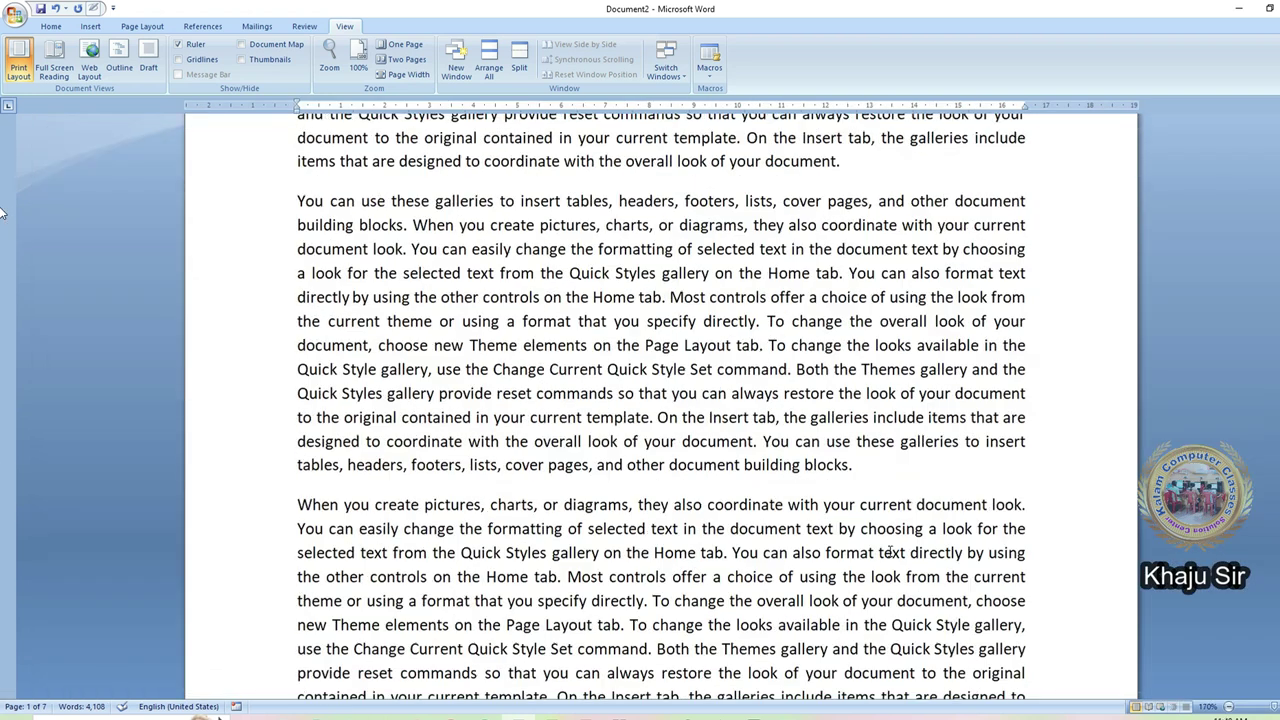
pyautogui.scroll(5, 889, 551)
pyautogui.click(885, 520)
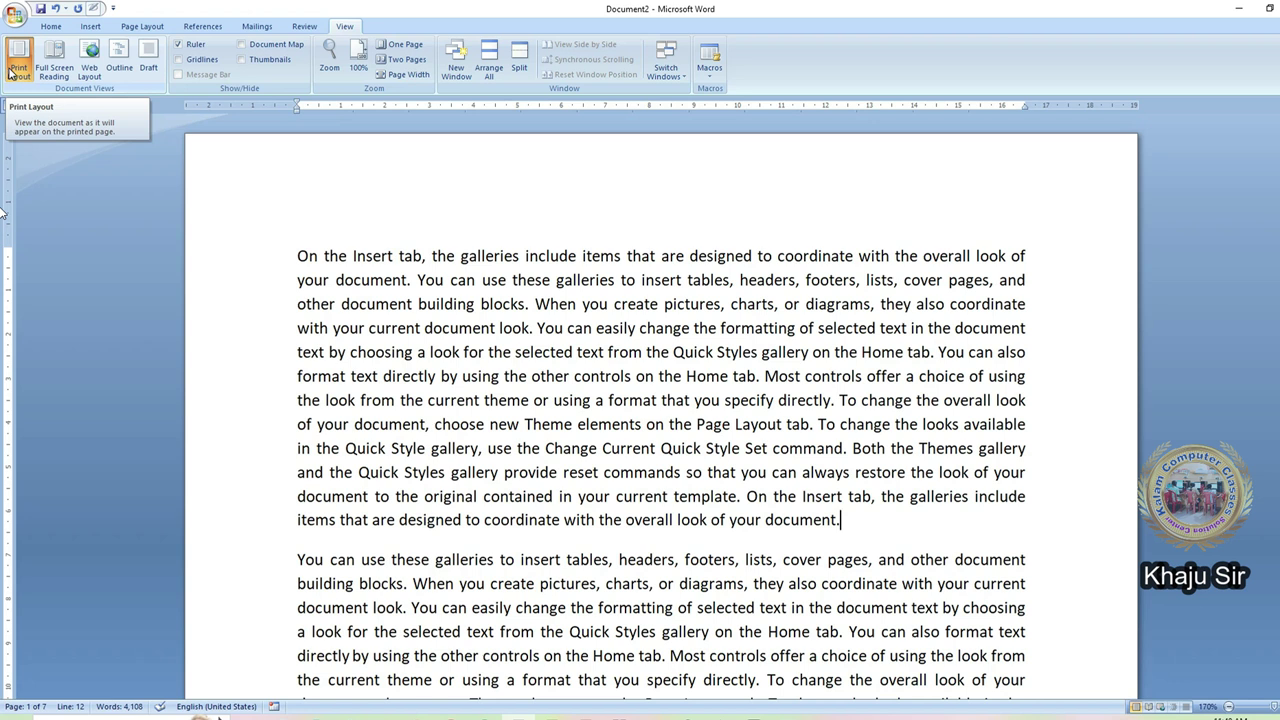
pyautogui.click(341, 256)
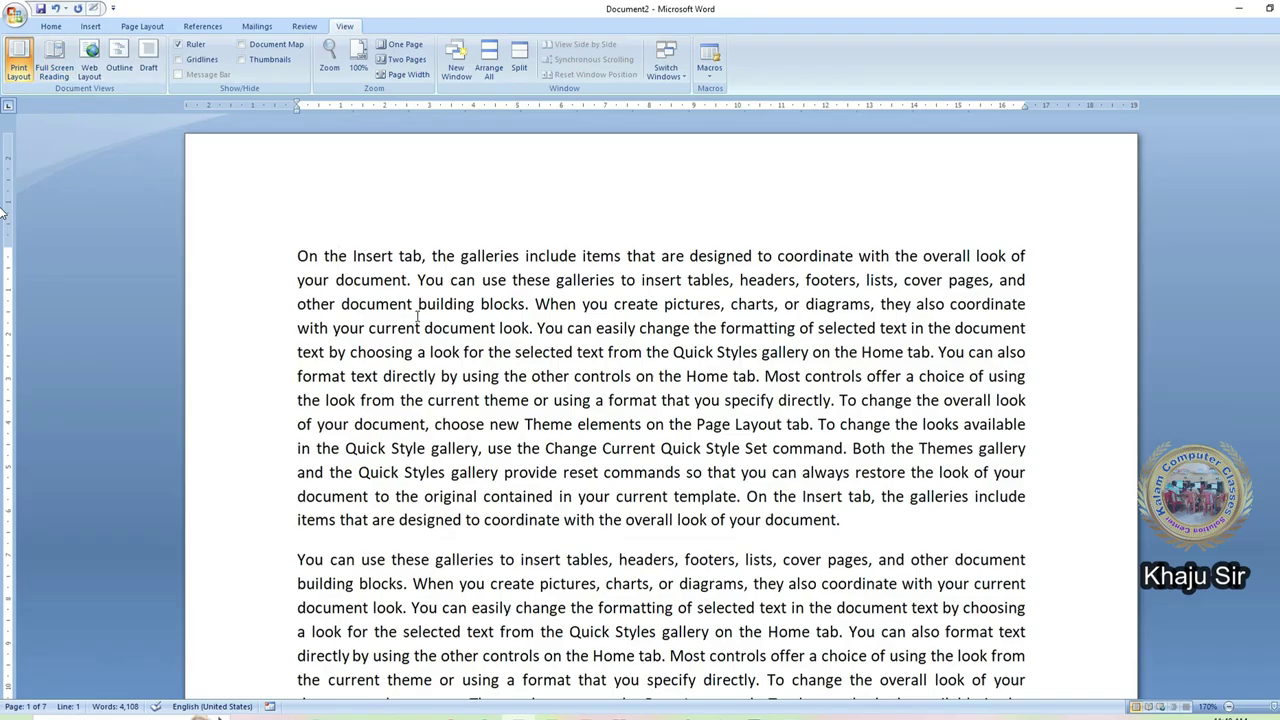
pyautogui.click(833, 608)
pyautogui.click(895, 535)
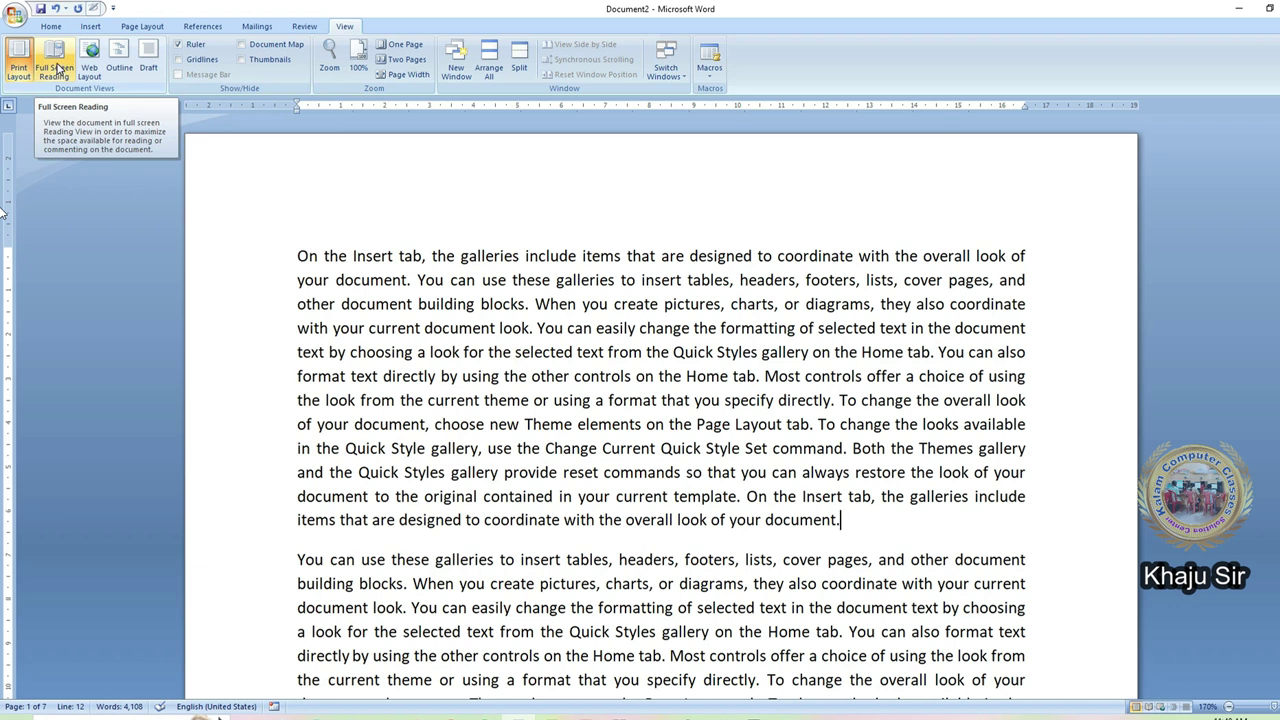
pyautogui.click(578, 304)
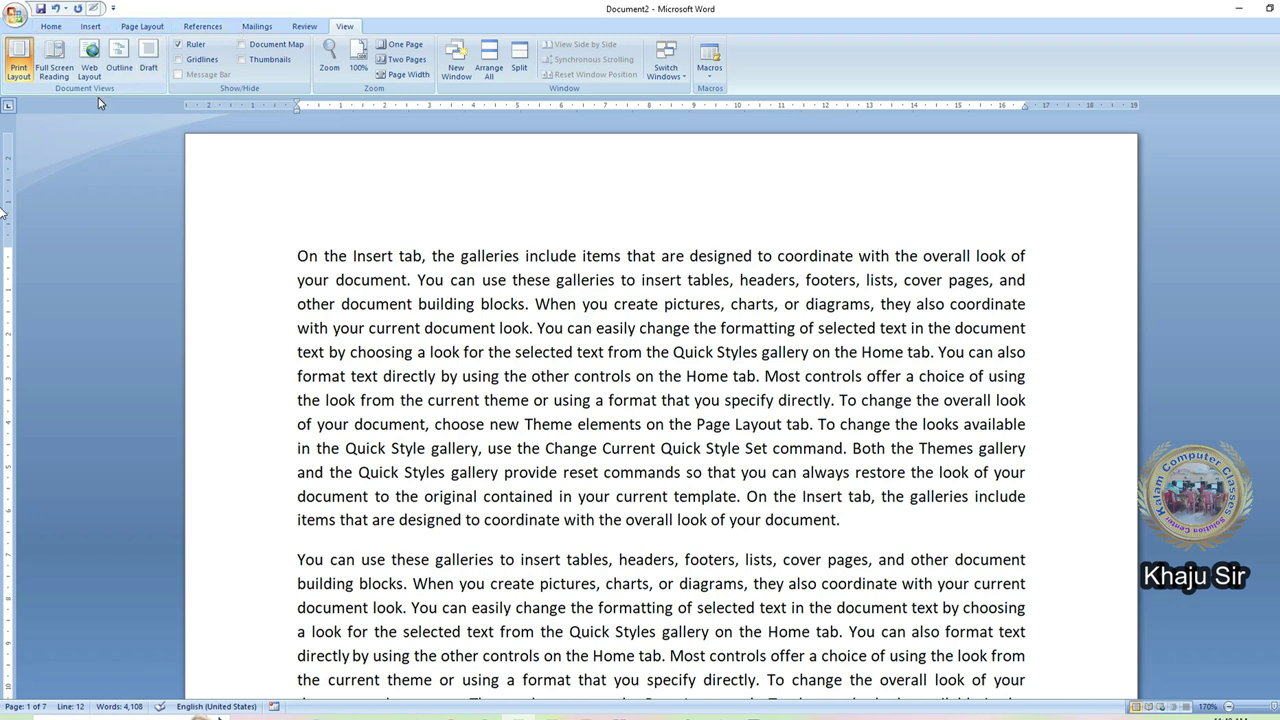
pyautogui.click(773, 78)
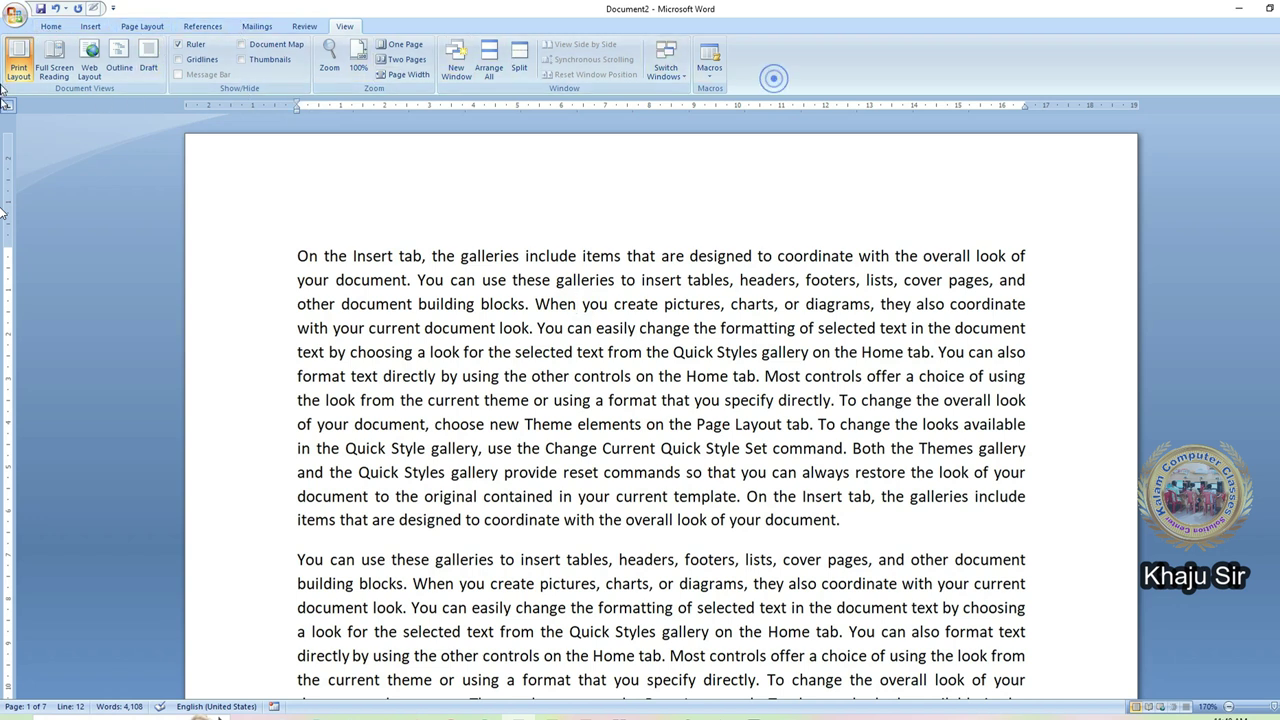
# Step: Switch the document to Full Screen Reading view and increase the reading text size three times
pyautogui.click(55, 64)
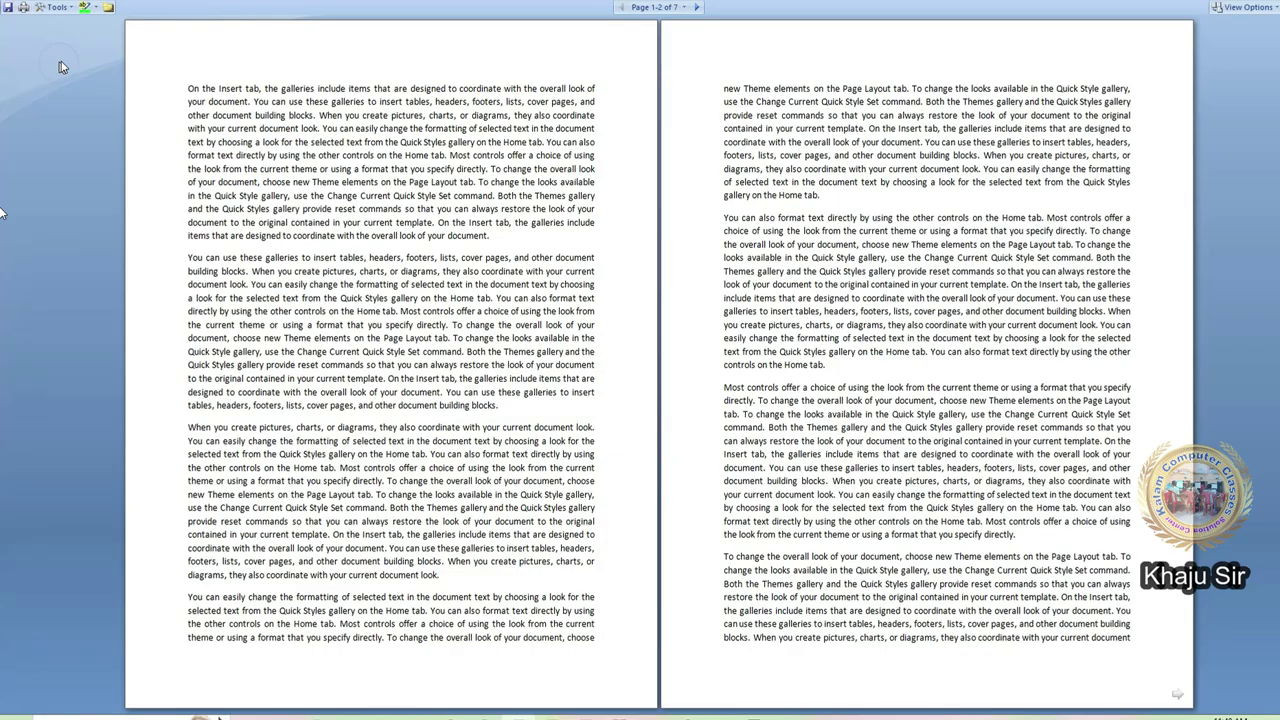
pyautogui.click(512, 237)
pyautogui.click(1250, 8)
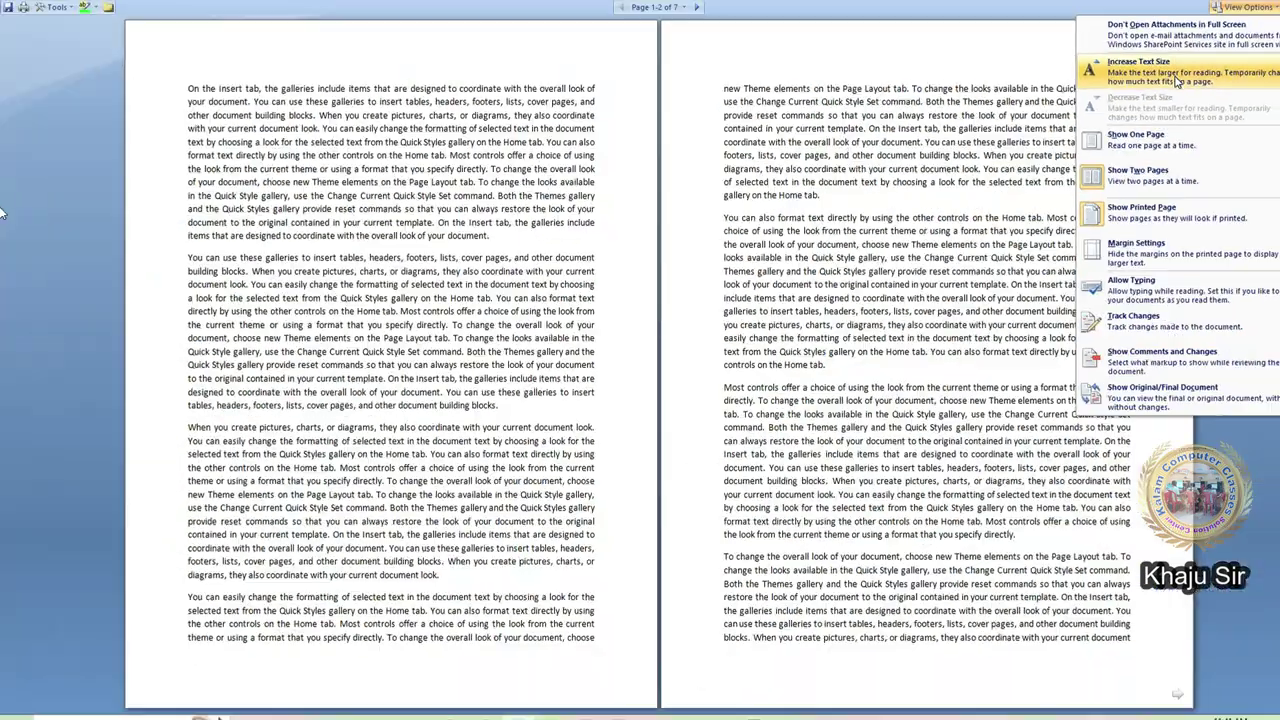
pyautogui.click(1178, 80)
pyautogui.click(1246, 8)
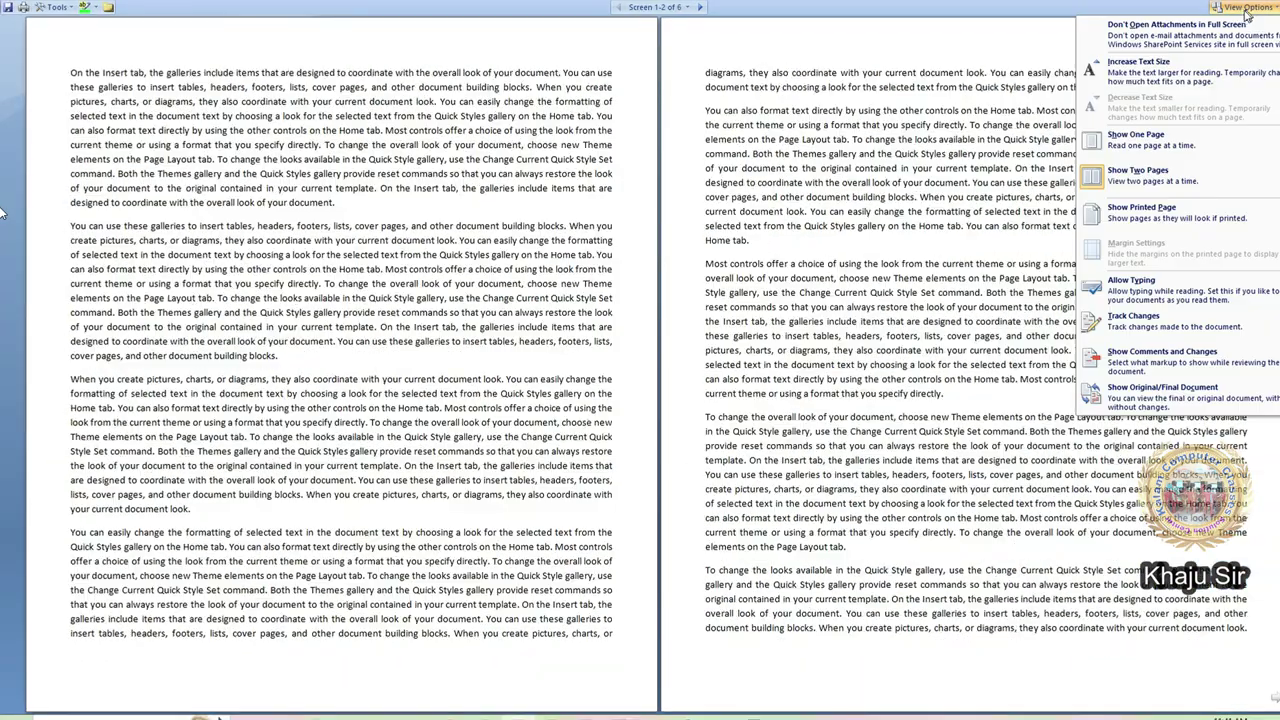
pyautogui.click(1232, 62)
pyautogui.click(1240, 8)
pyautogui.click(1207, 88)
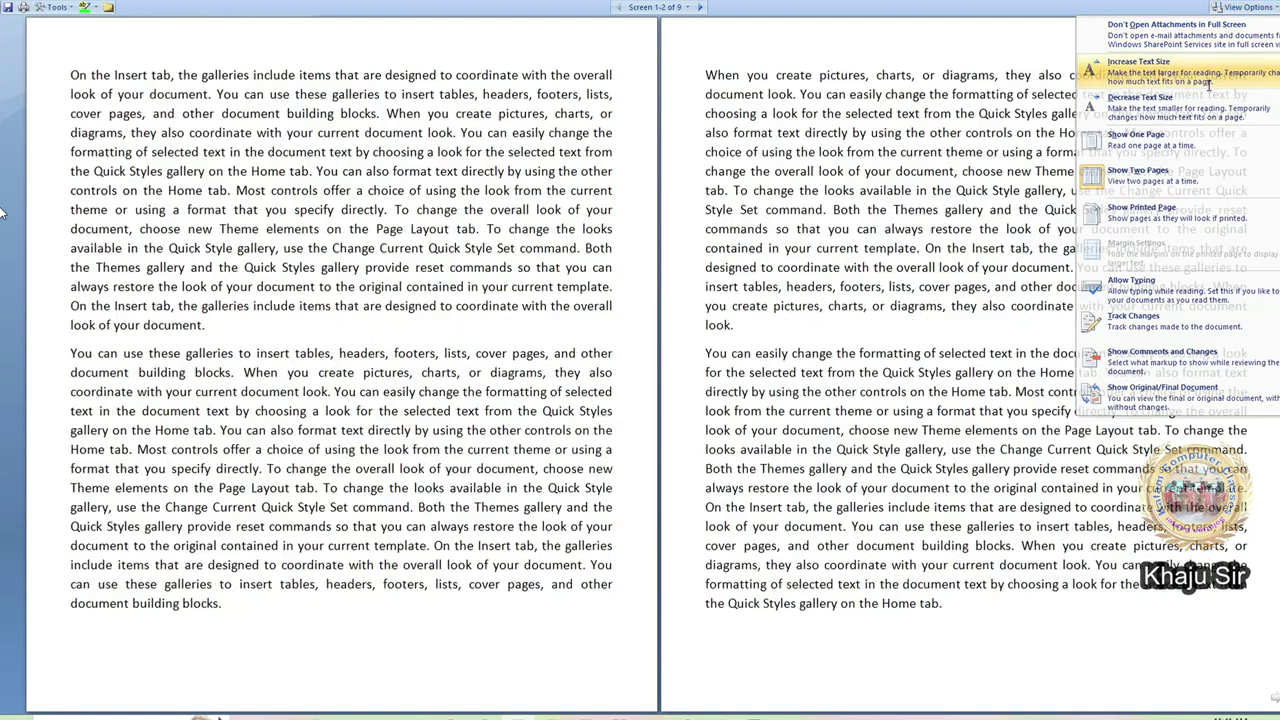
# Step: Decrease the reading text size twice
pyautogui.click(1246, 8)
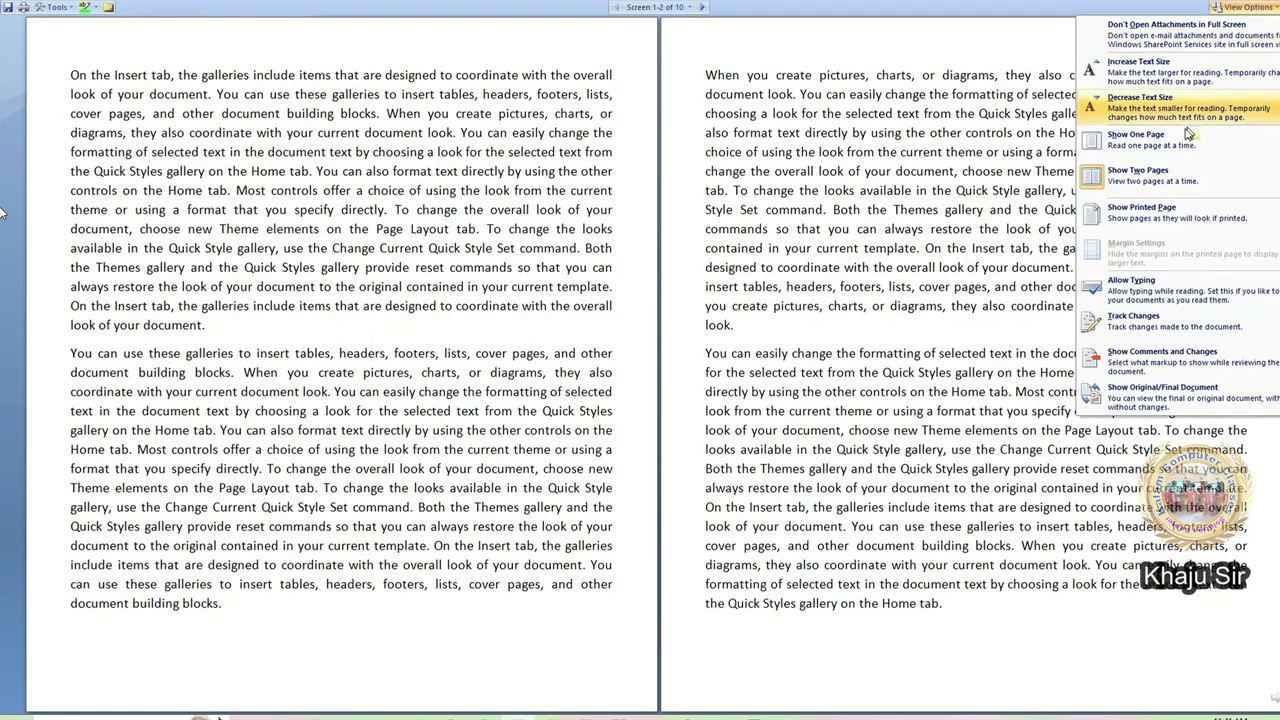
pyautogui.click(1186, 114)
pyautogui.click(1246, 8)
pyautogui.click(1200, 108)
# Step: Show one page at a time in the reading view and return to showing two pages
pyautogui.click(1246, 8)
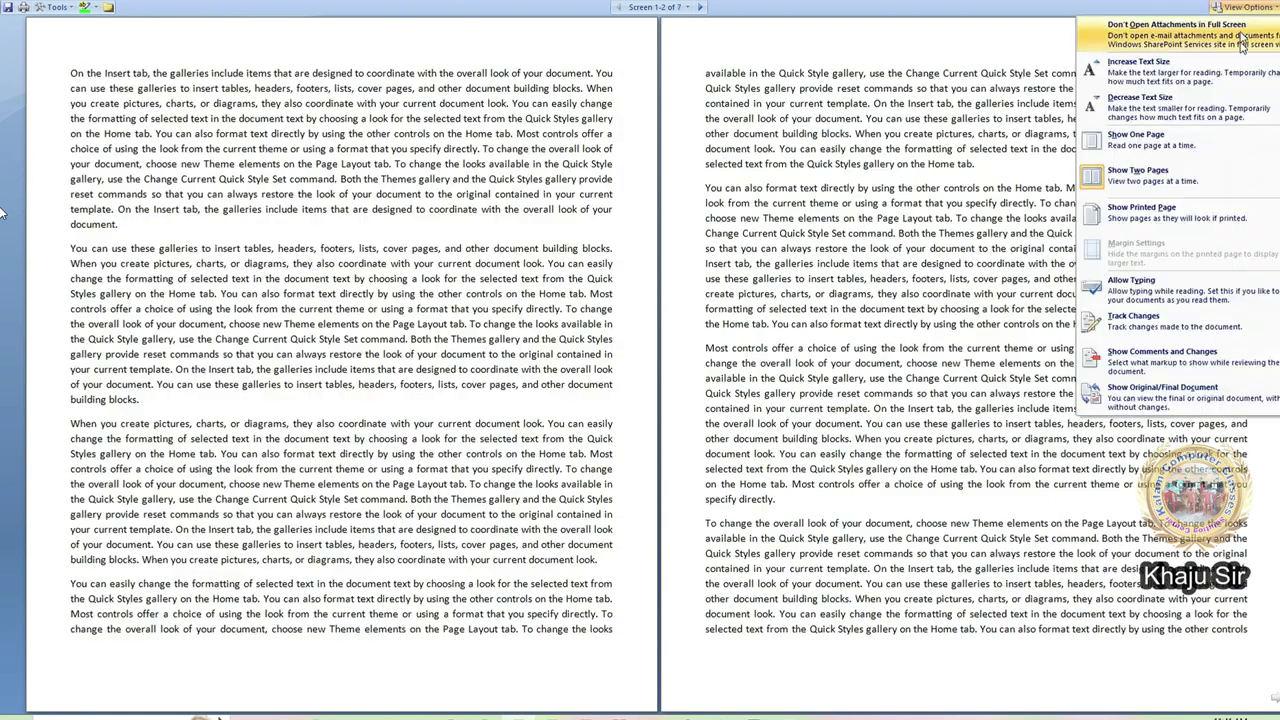
pyautogui.click(1160, 152)
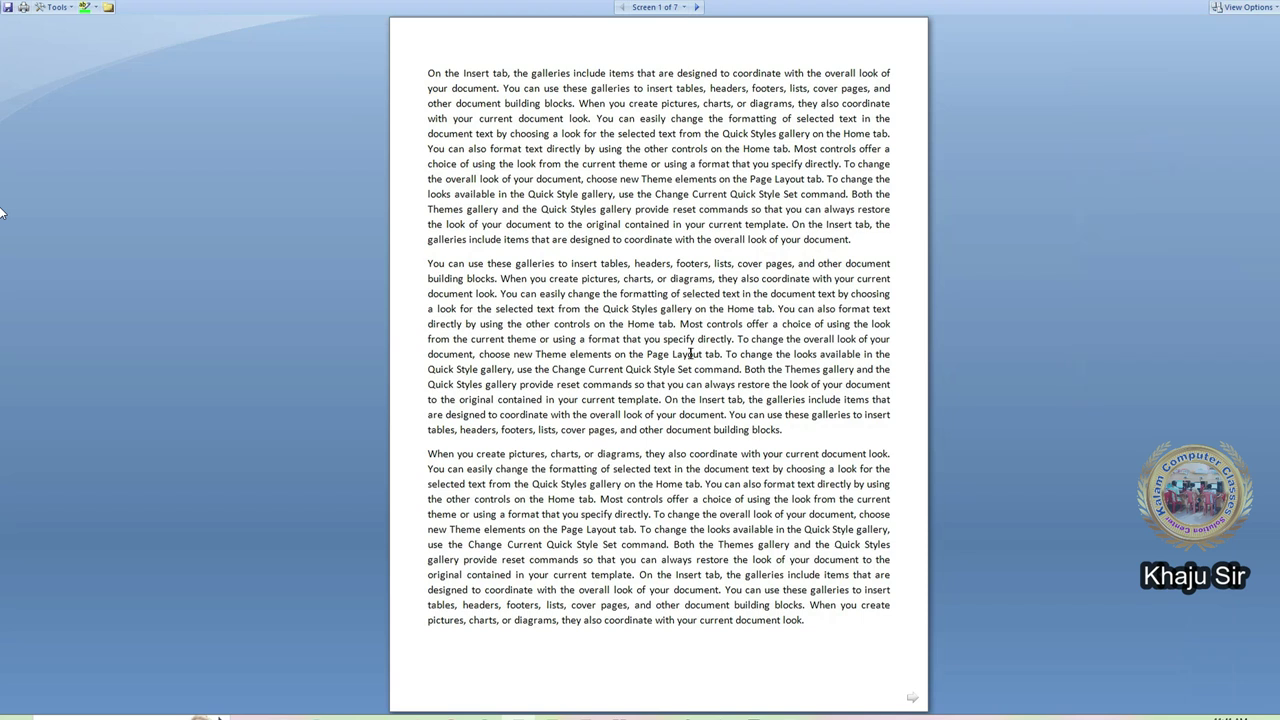
pyautogui.click(1246, 8)
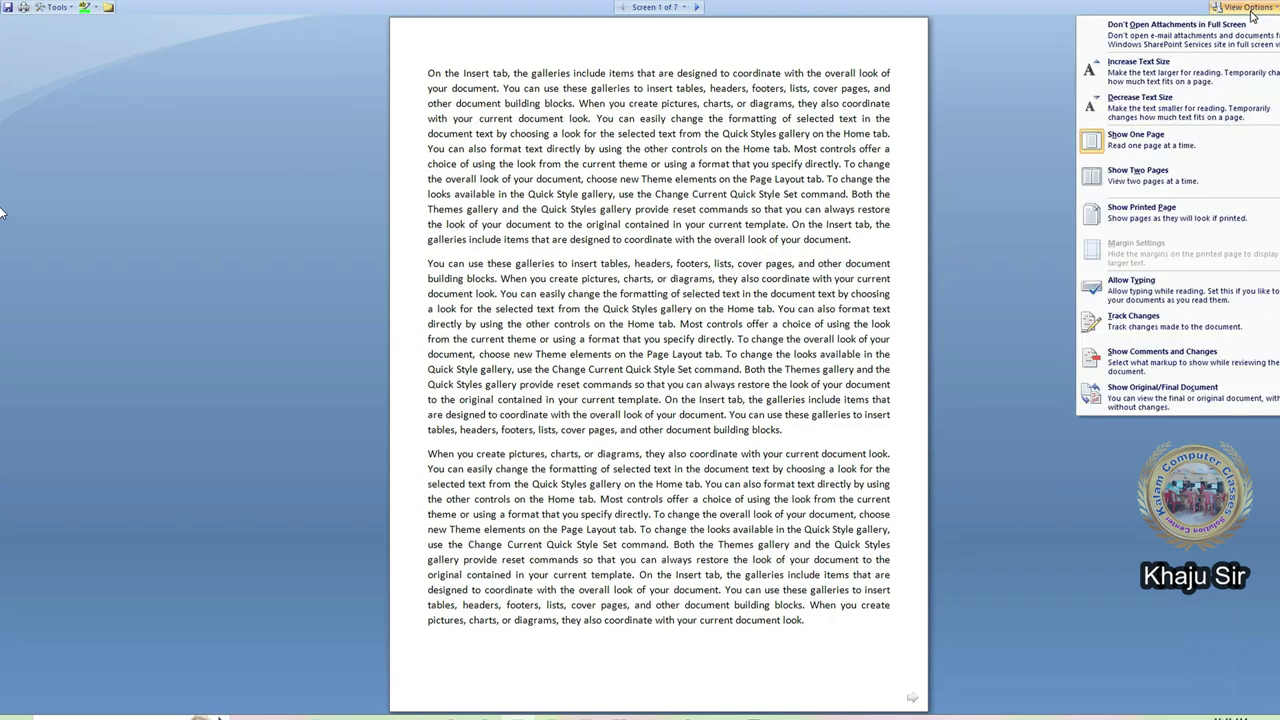
pyautogui.click(1175, 185)
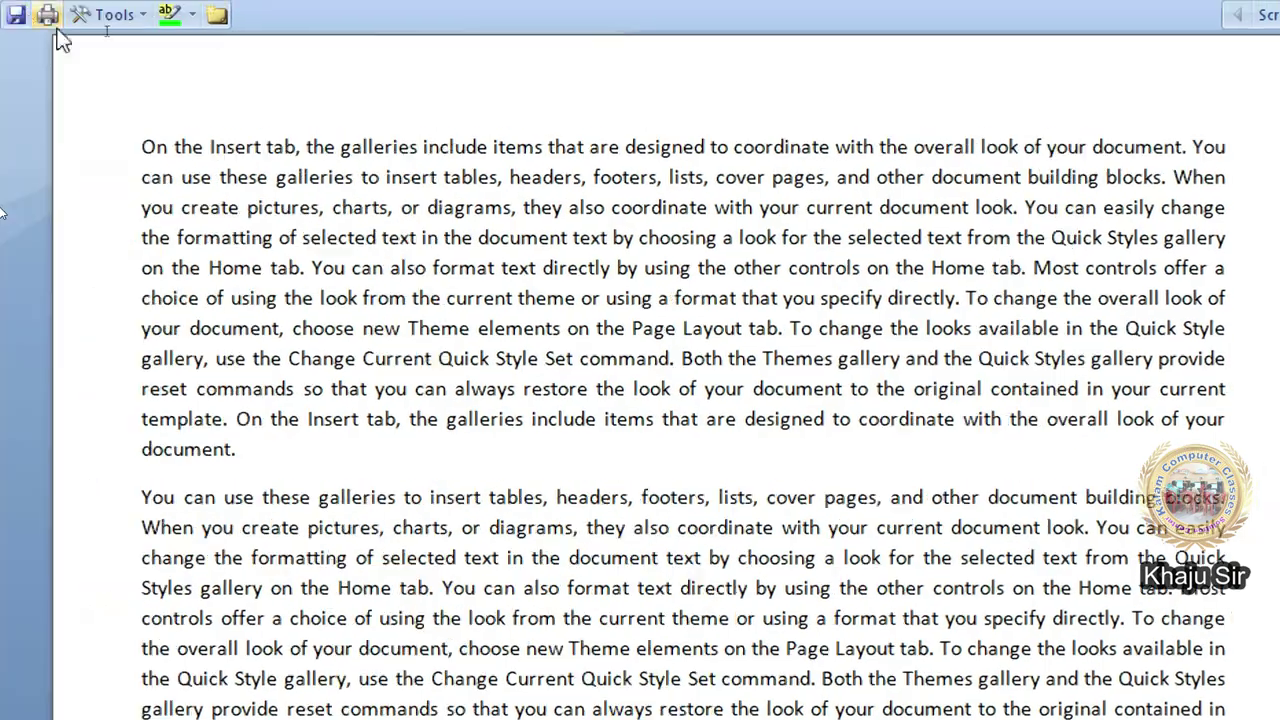
# Step: Look through the reading tools, including the Translation ScreenTip languages and the text highlight colors
pyautogui.click(112, 14)
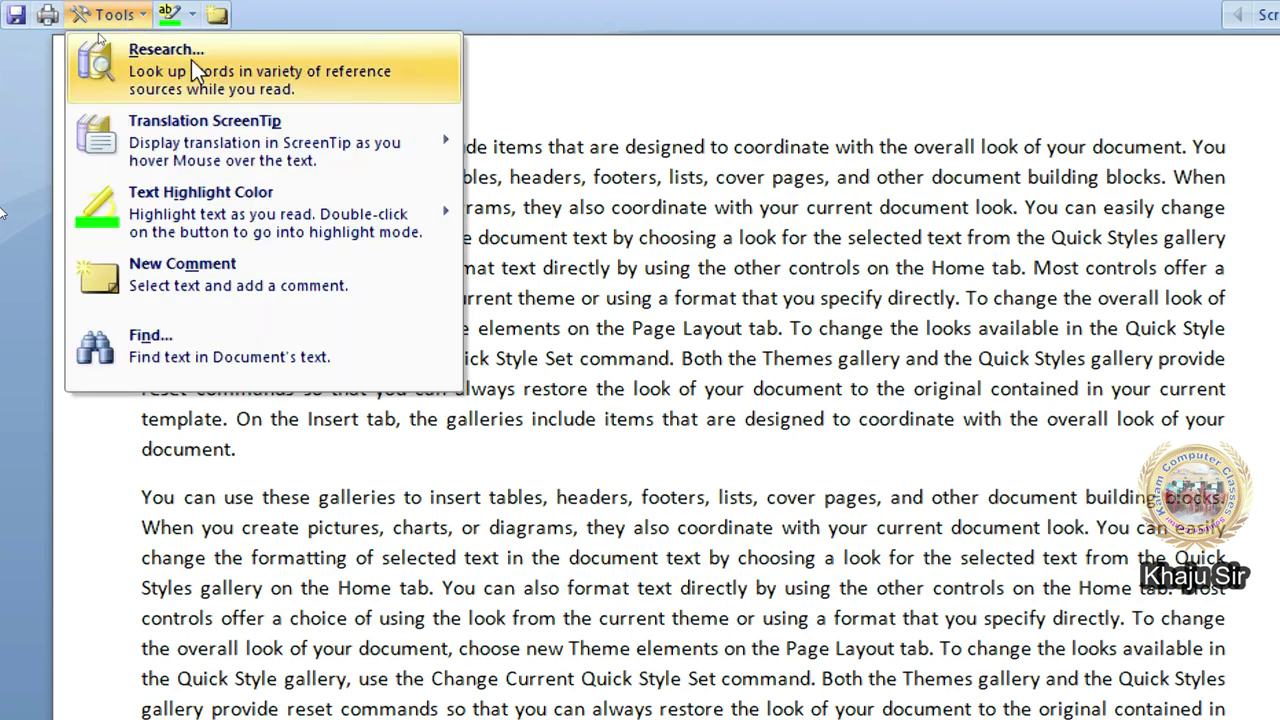
pyautogui.moveTo(246, 148)
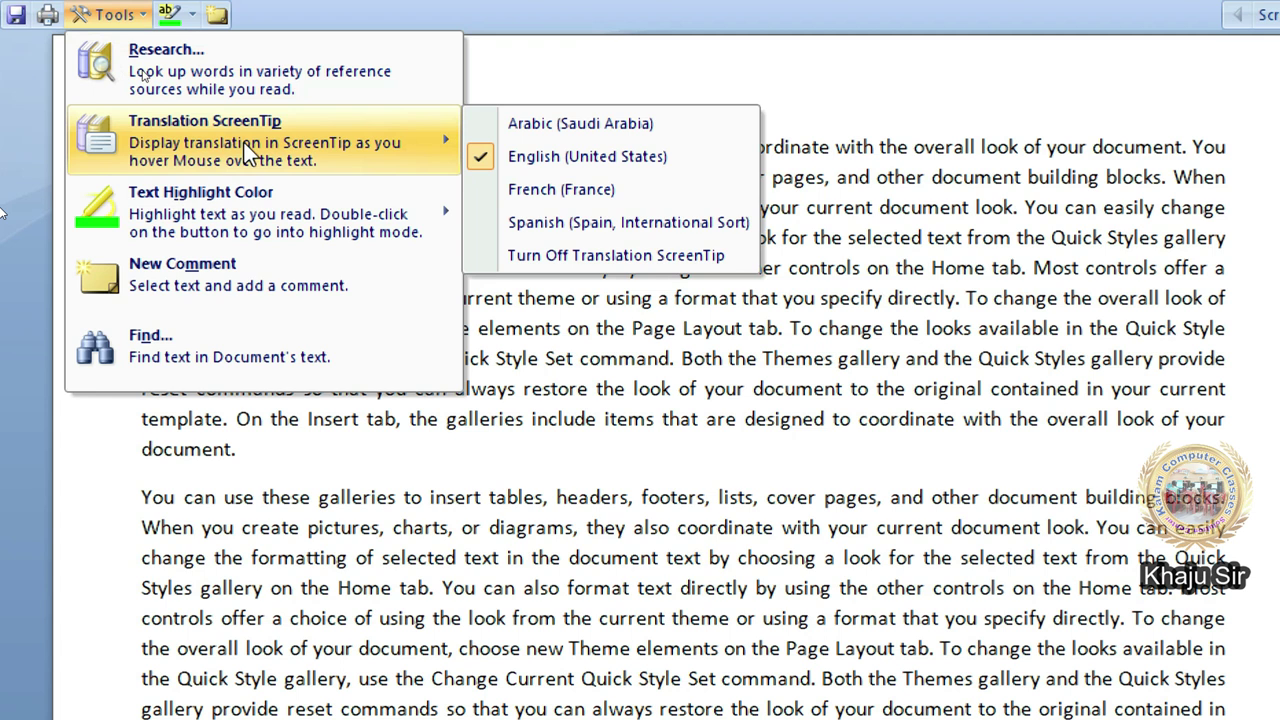
pyautogui.moveTo(287, 209)
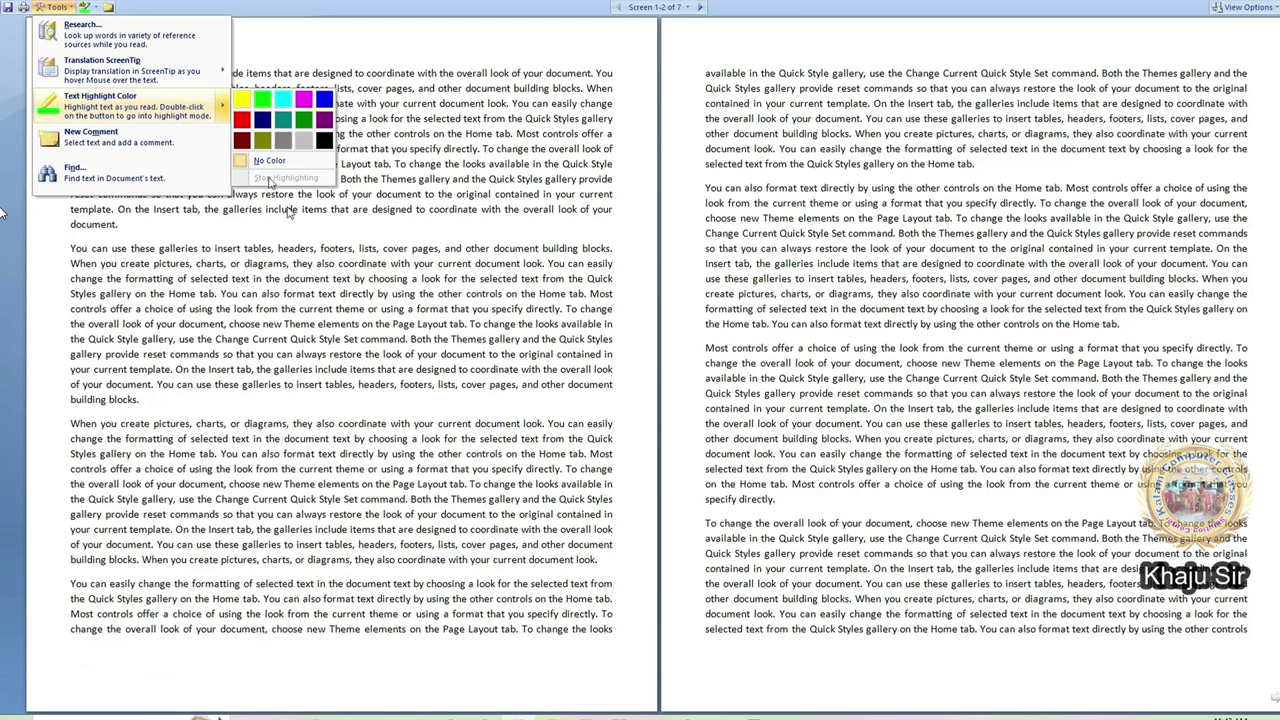
pyautogui.click(355, 205)
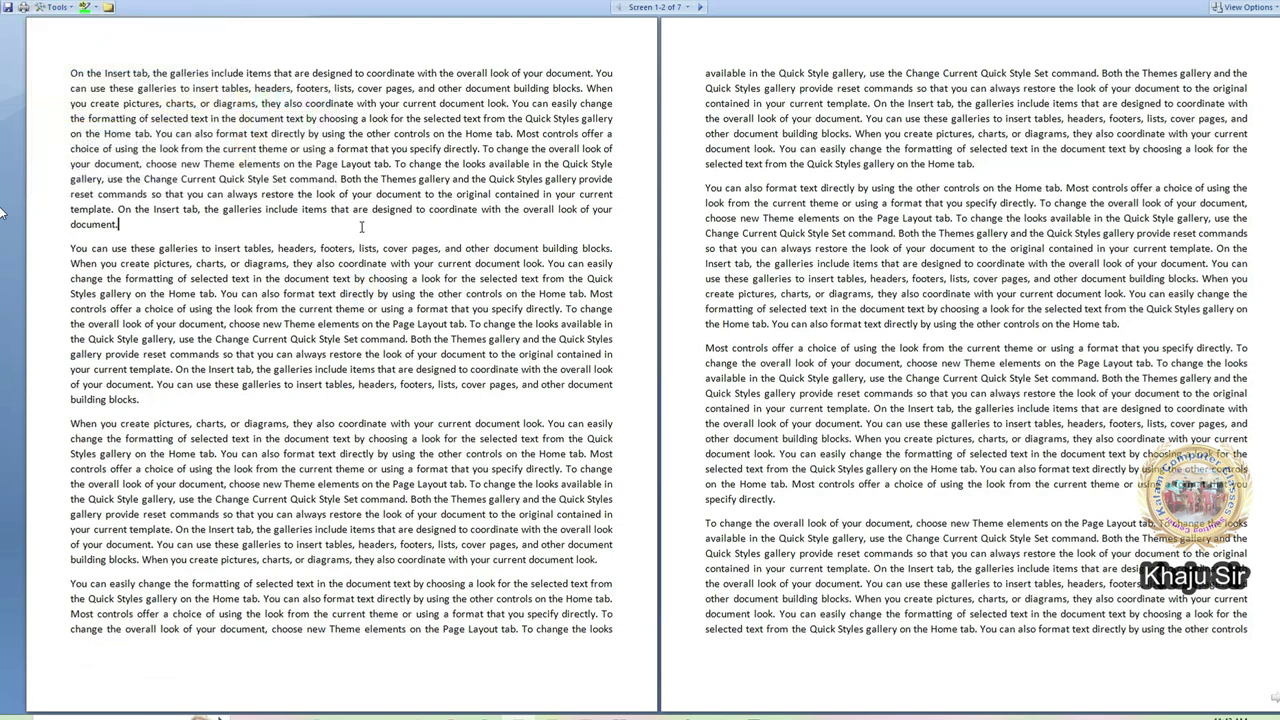
pyautogui.click(360, 226)
pyautogui.click(56, 7)
pyautogui.moveTo(140, 108)
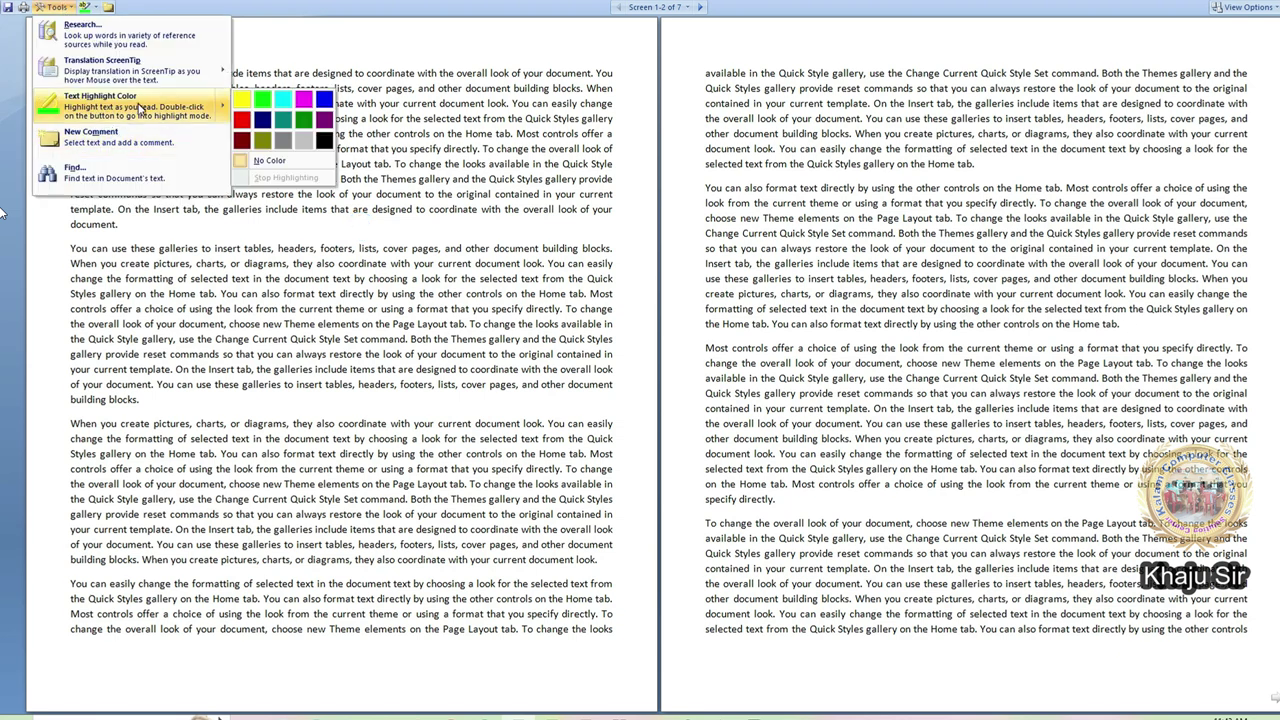
pyautogui.click(316, 221)
pyautogui.click(290, 226)
# Step: Highlight the words "document look" in the first paragraph in yellow
pyautogui.scroll(1, 297, 278)
pyautogui.scroll(4, 297, 278)
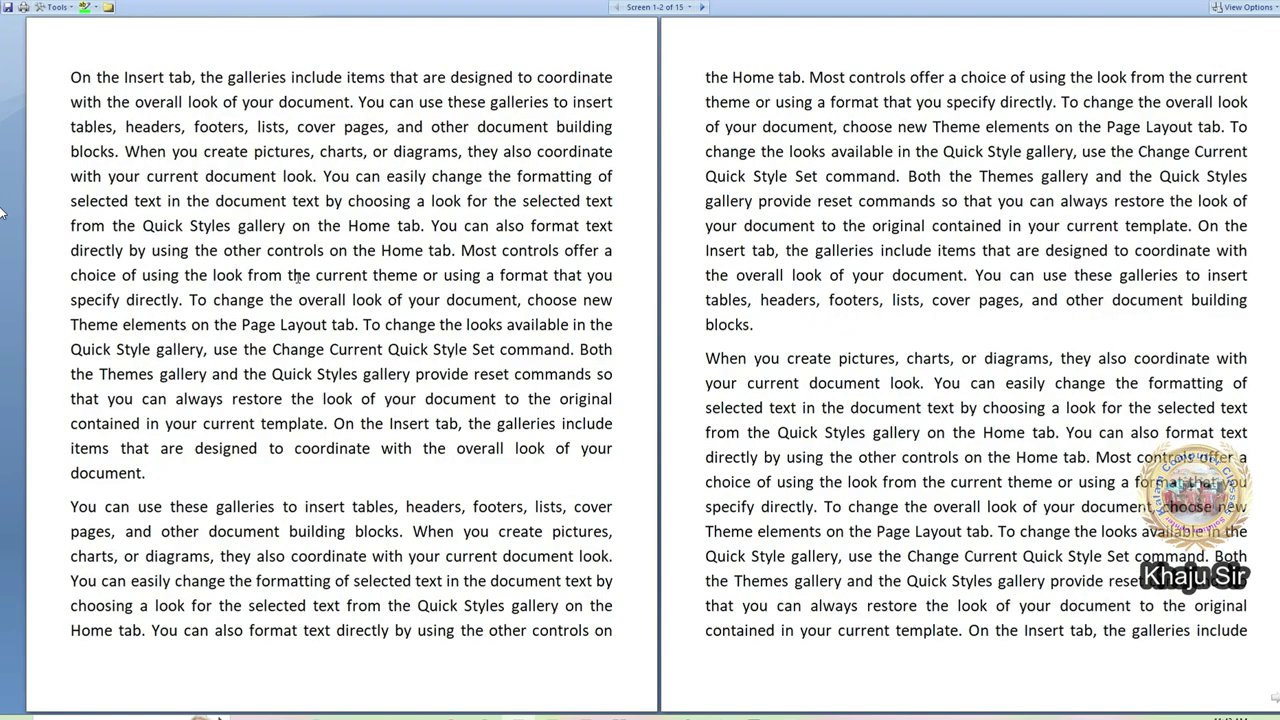
pyautogui.scroll(1, 297, 278)
pyautogui.moveTo(379, 179); pyautogui.dragTo(488, 183)
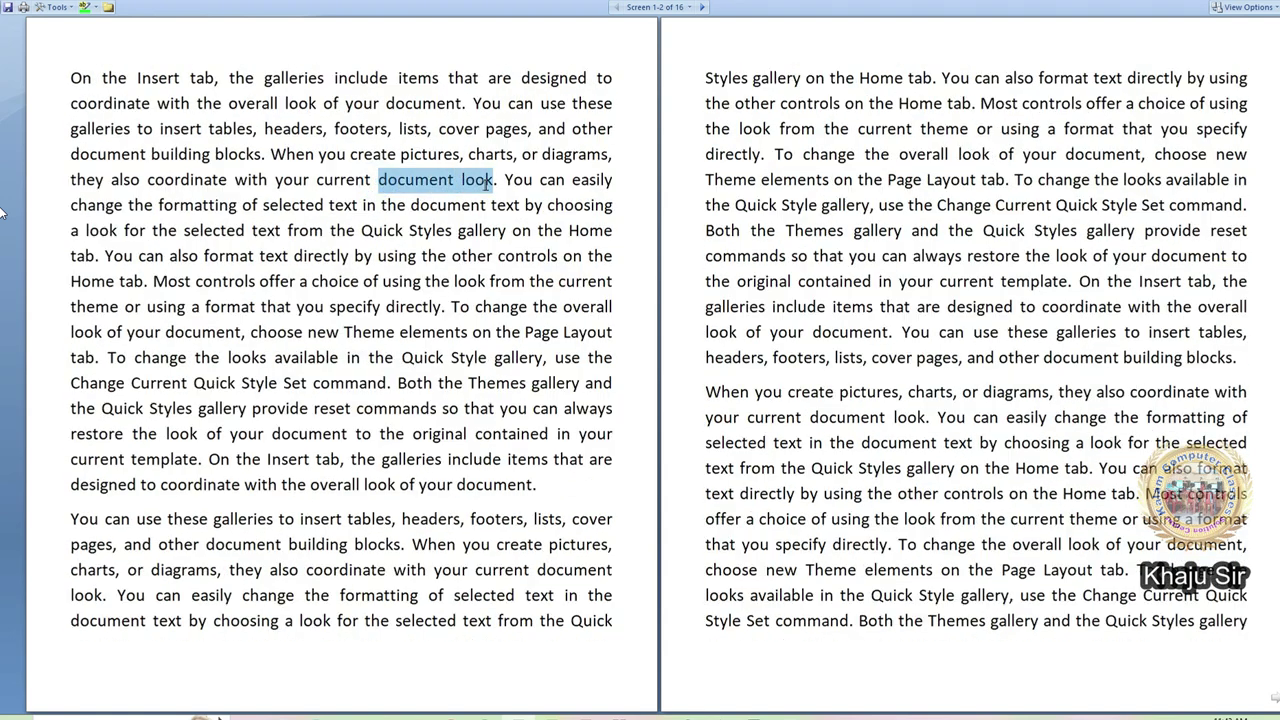
pyautogui.click(459, 180)
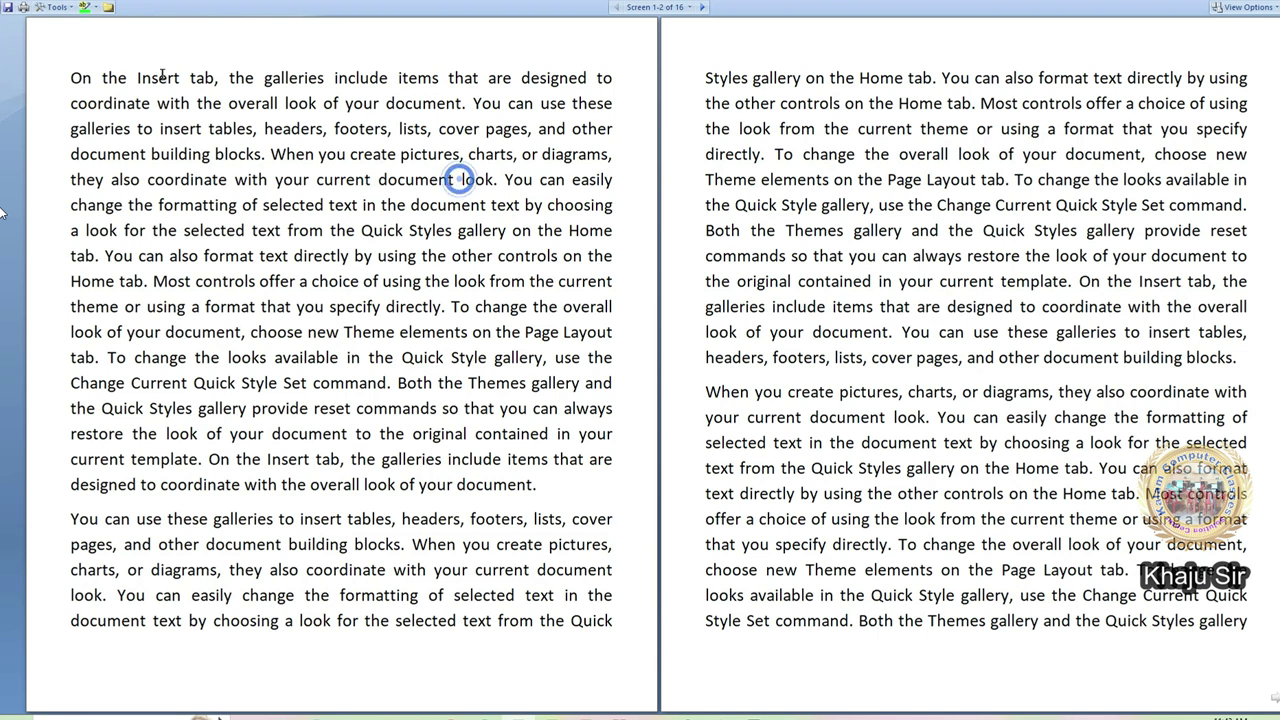
pyautogui.click(68, 10)
pyautogui.moveTo(200, 105)
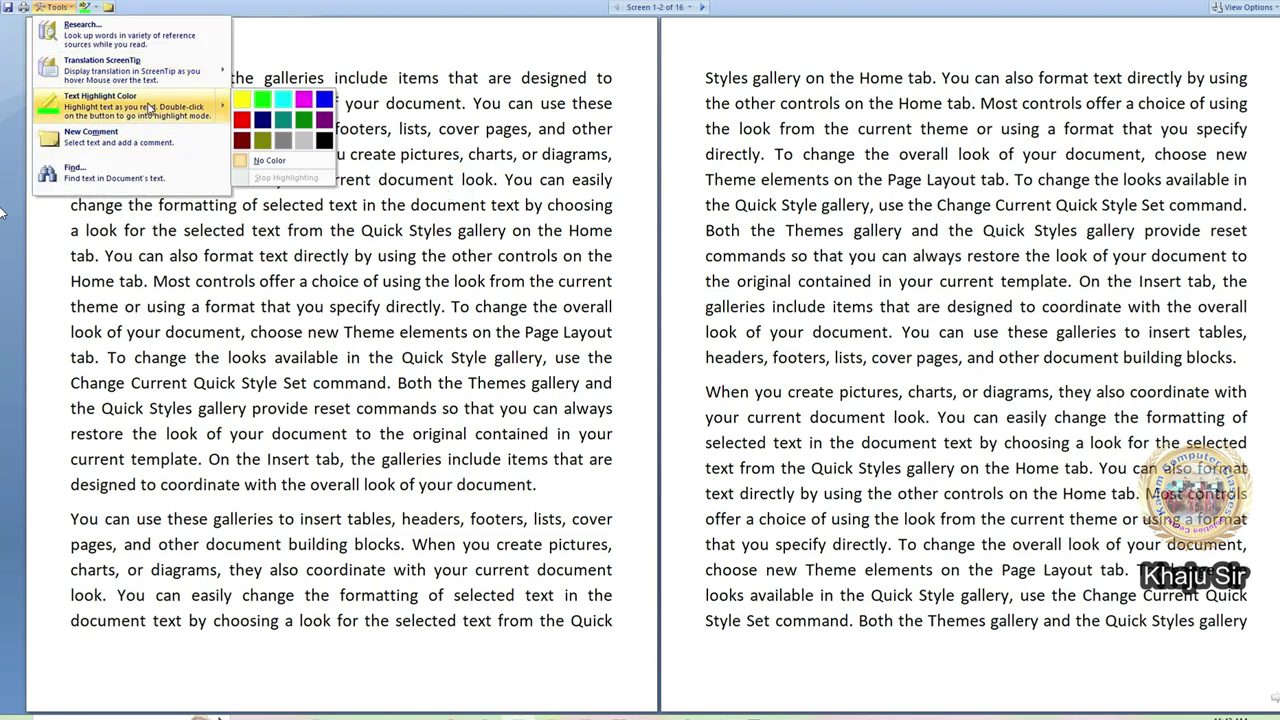
pyautogui.click(285, 102)
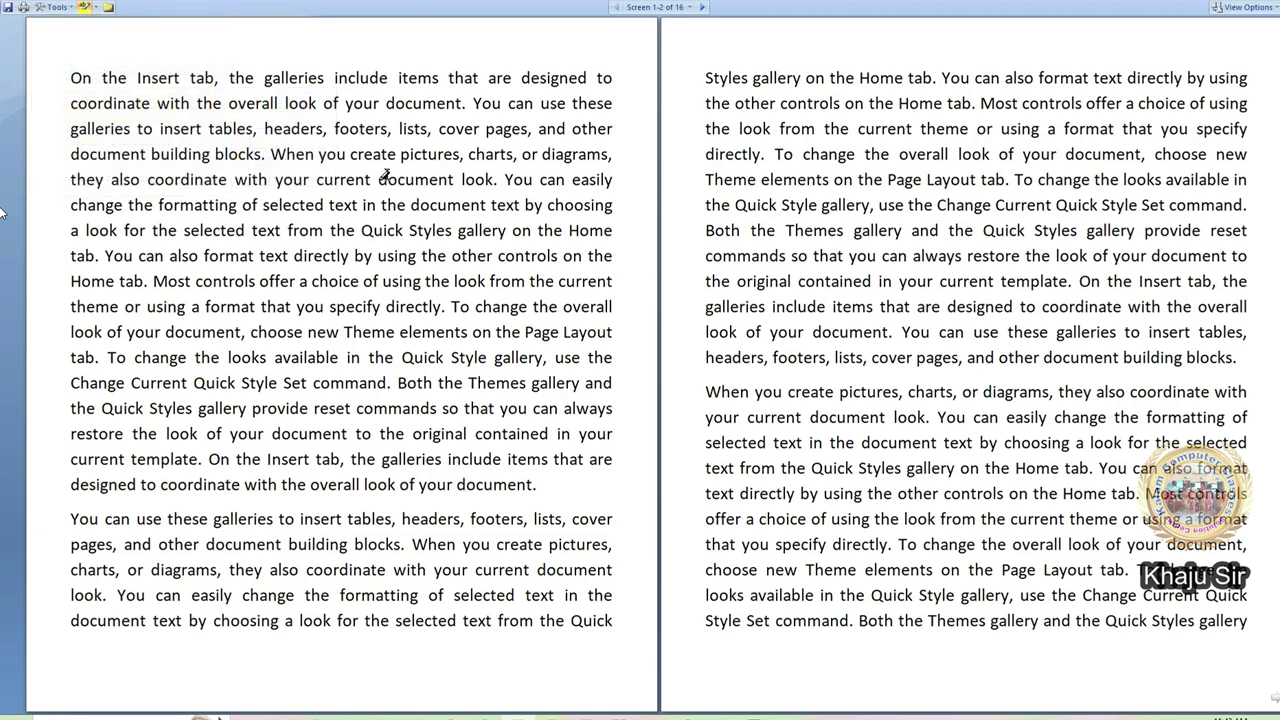
pyautogui.moveTo(380, 180); pyautogui.dragTo(493, 180)
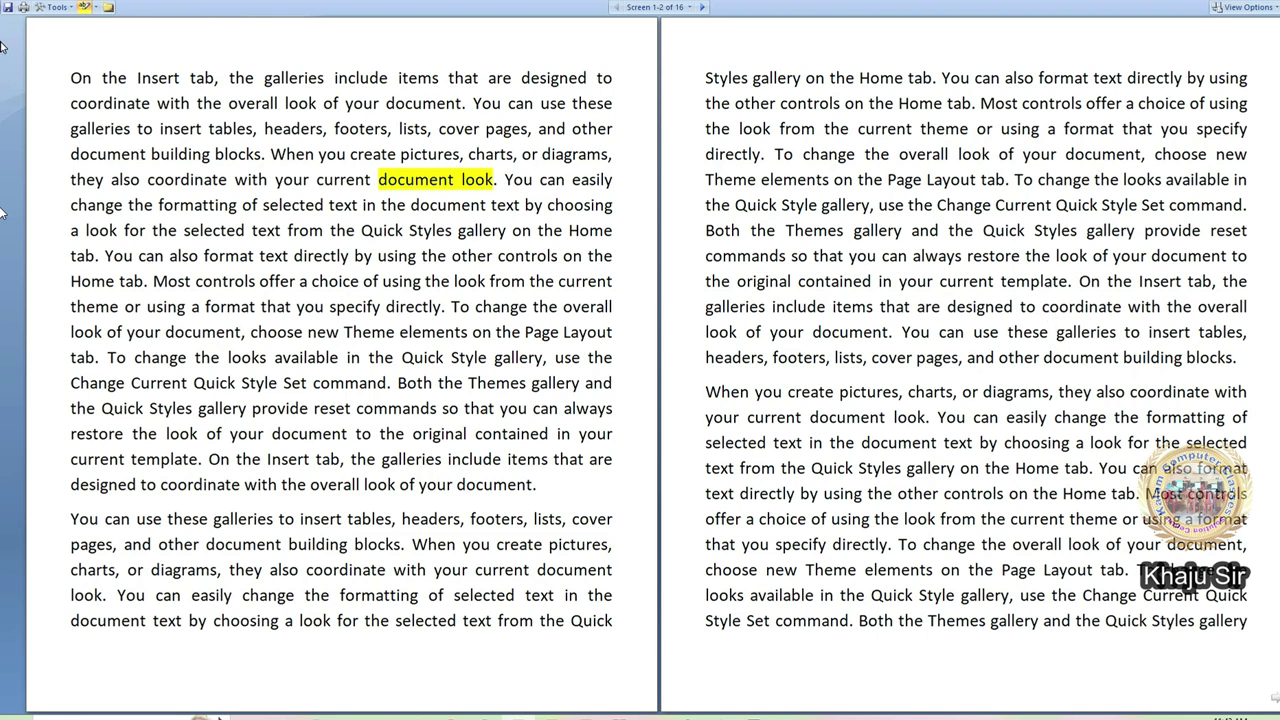
# Step: Highlight the words "current template" on the second page in turquoise
pyautogui.click(55, 7)
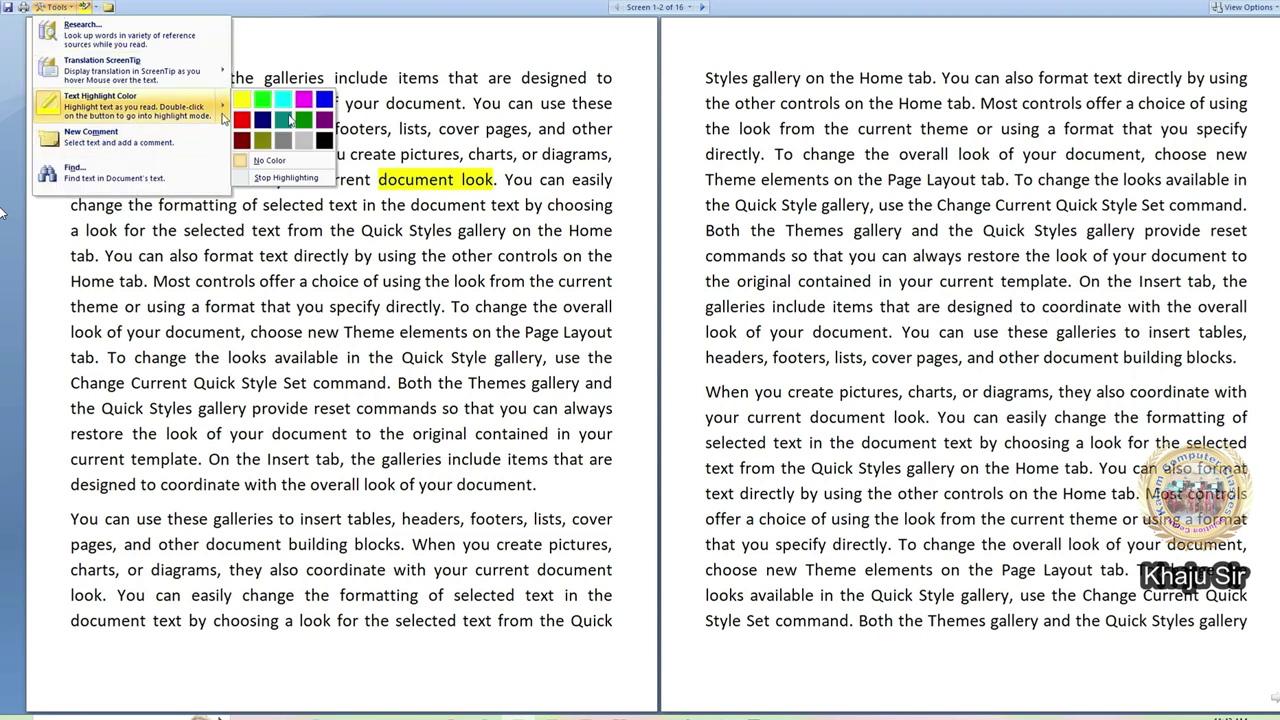
pyautogui.click(68, 8)
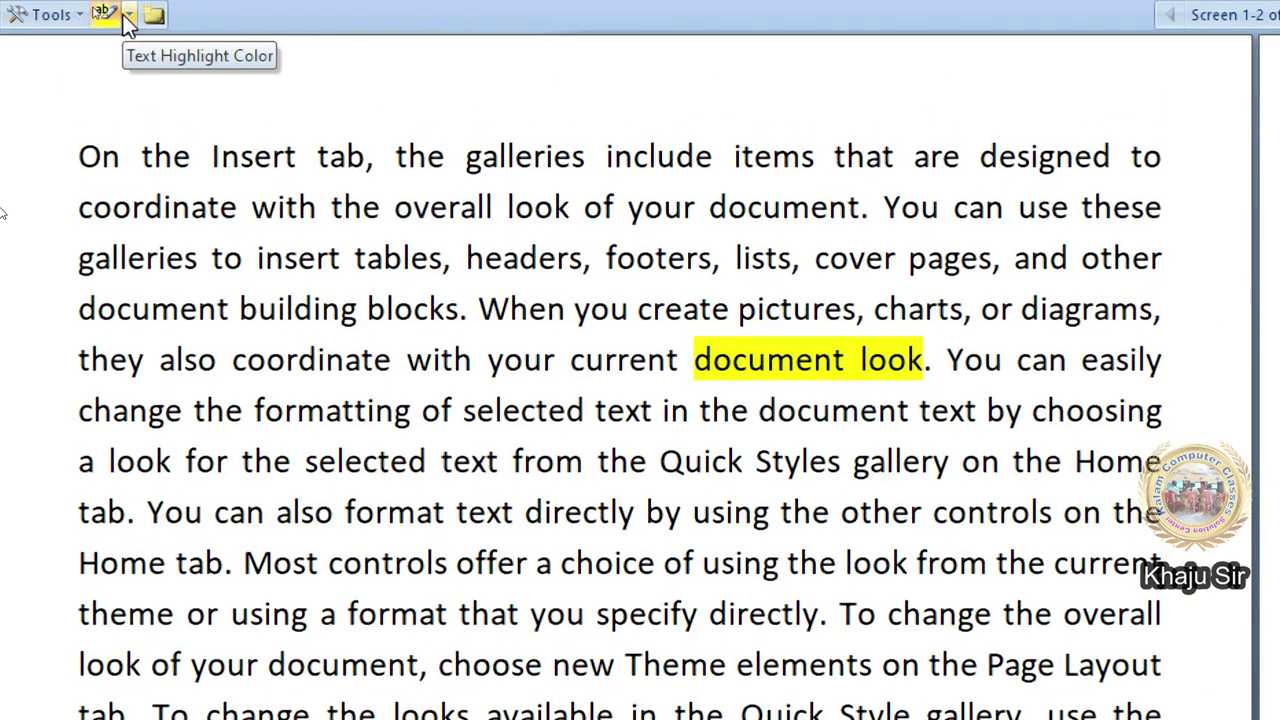
pyautogui.click(128, 16)
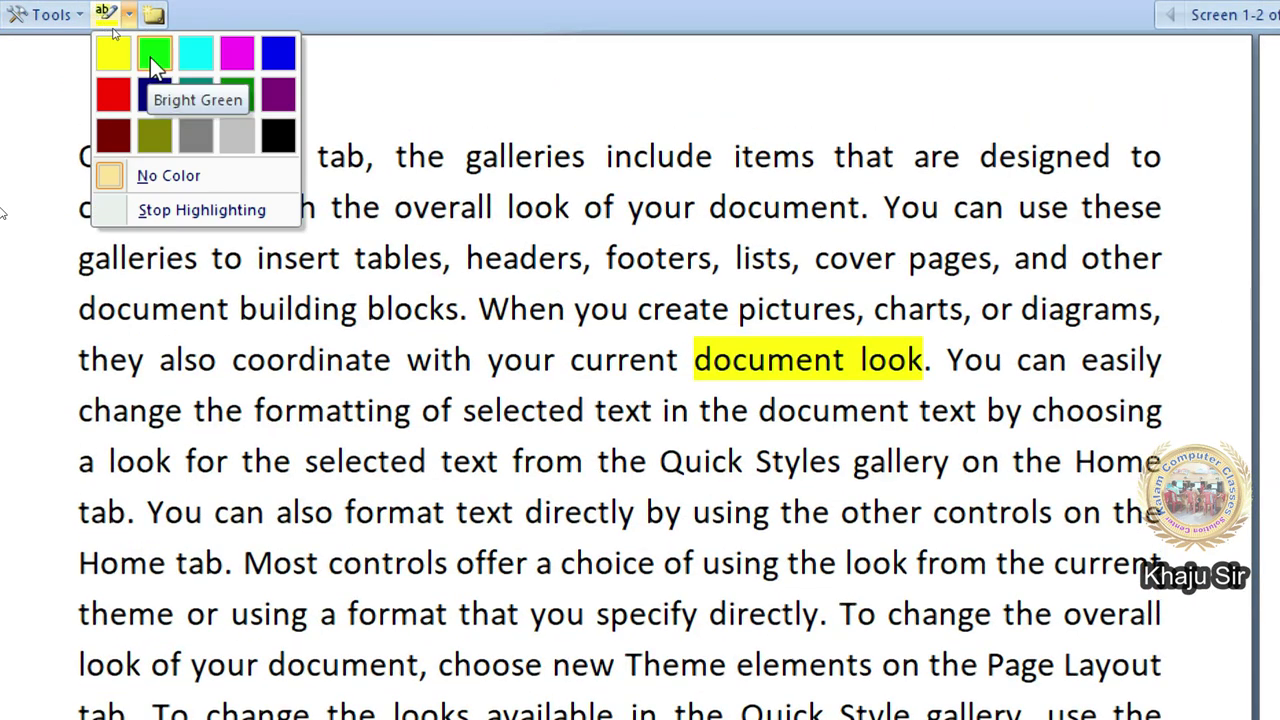
pyautogui.press('Escape')
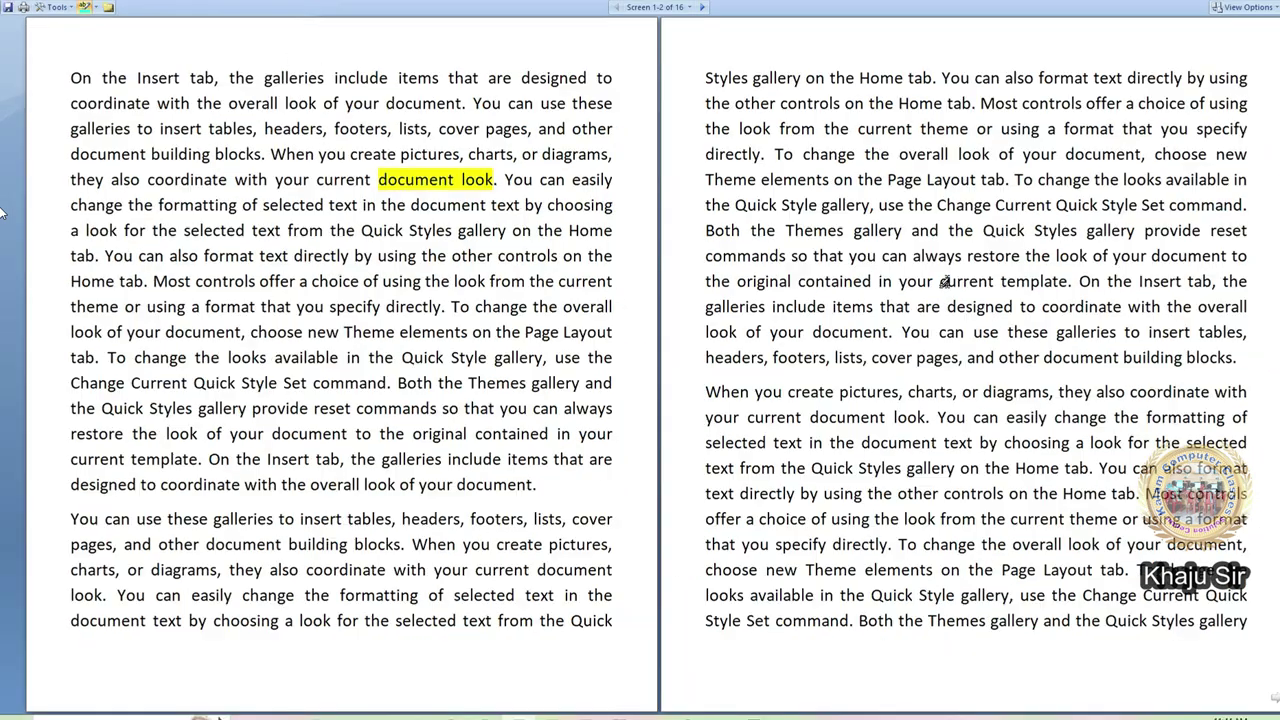
pyautogui.moveTo(936, 279)
pyautogui.mouseDown()
pyautogui.moveTo(1063, 286)
pyautogui.moveTo(1052, 289)
pyautogui.mouseUp()
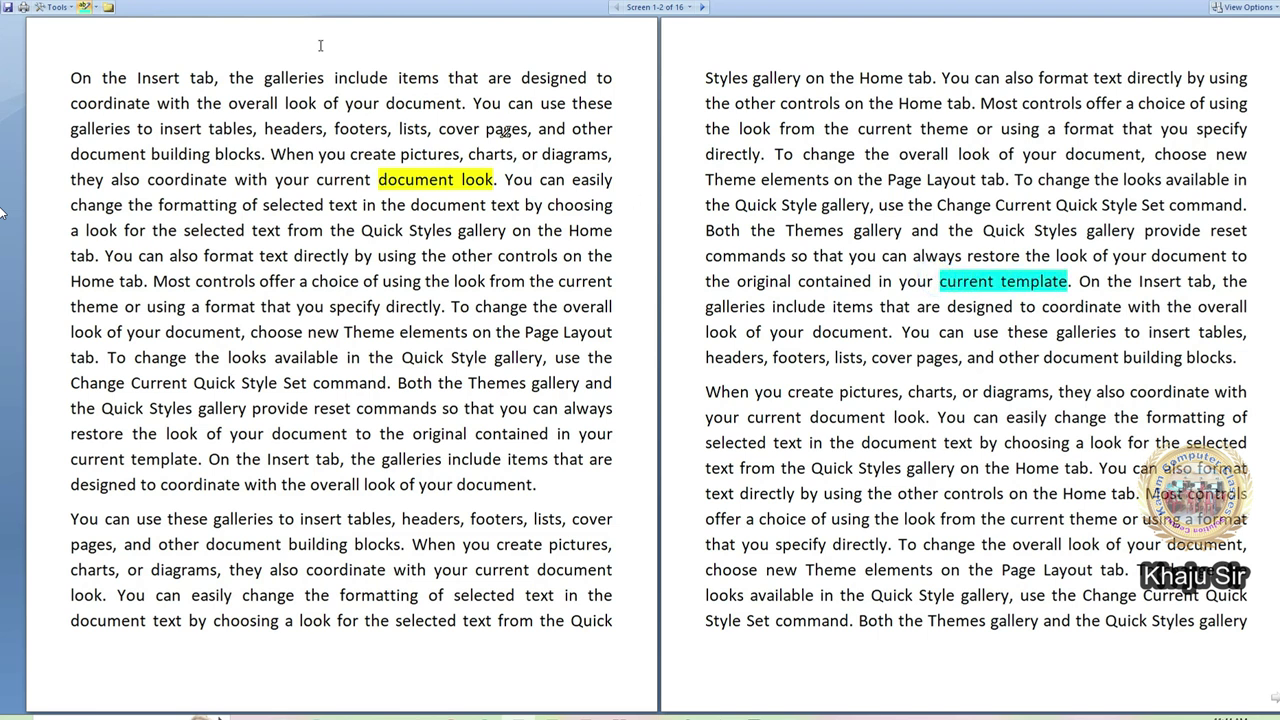
# Step: Add a comment reading "sdgsdgsdgsdg" and "sdgsdgdsgdsg" on two lines to the word "document" near the first paragraph's end, and close the comments summary
pyautogui.click(52, 7)
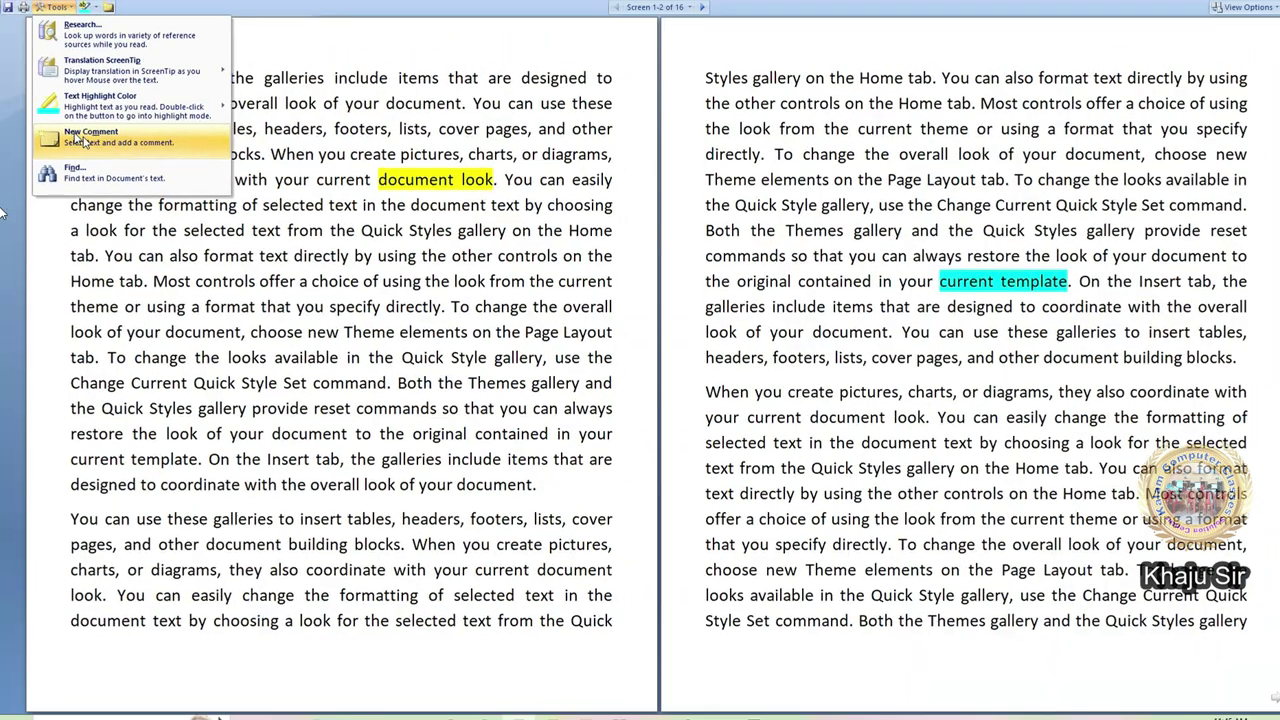
pyautogui.click(614, 573)
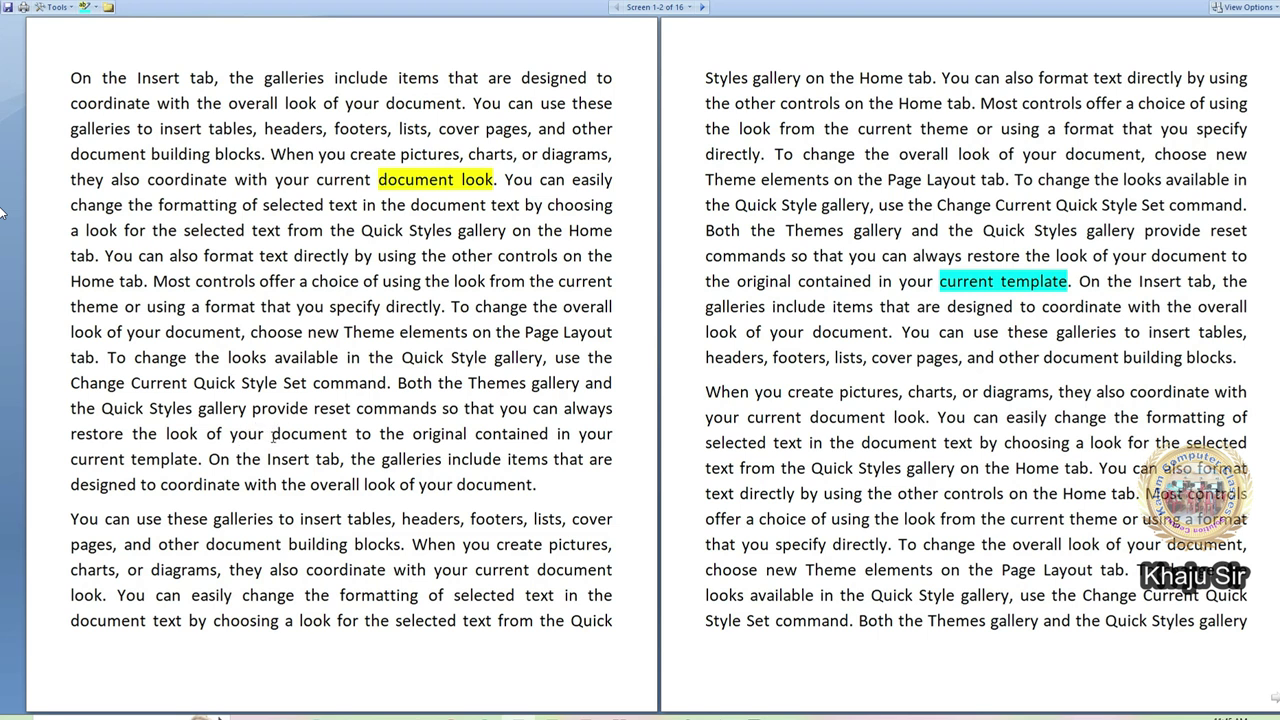
pyautogui.moveTo(271, 433); pyautogui.dragTo(351, 437)
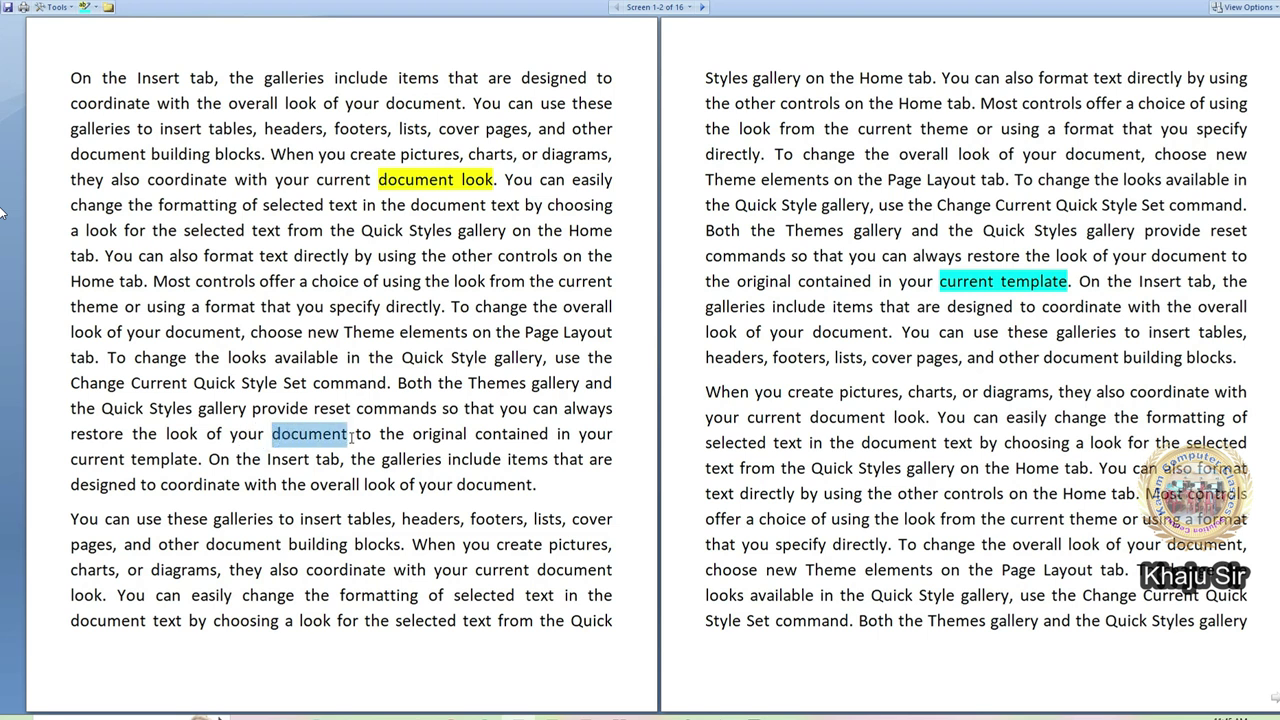
pyautogui.click(52, 7)
pyautogui.click(117, 135)
pyautogui.write('sdgsdgsdgsdg')
pyautogui.press('Return')
pyautogui.write('sdgsdgdsgdsg')
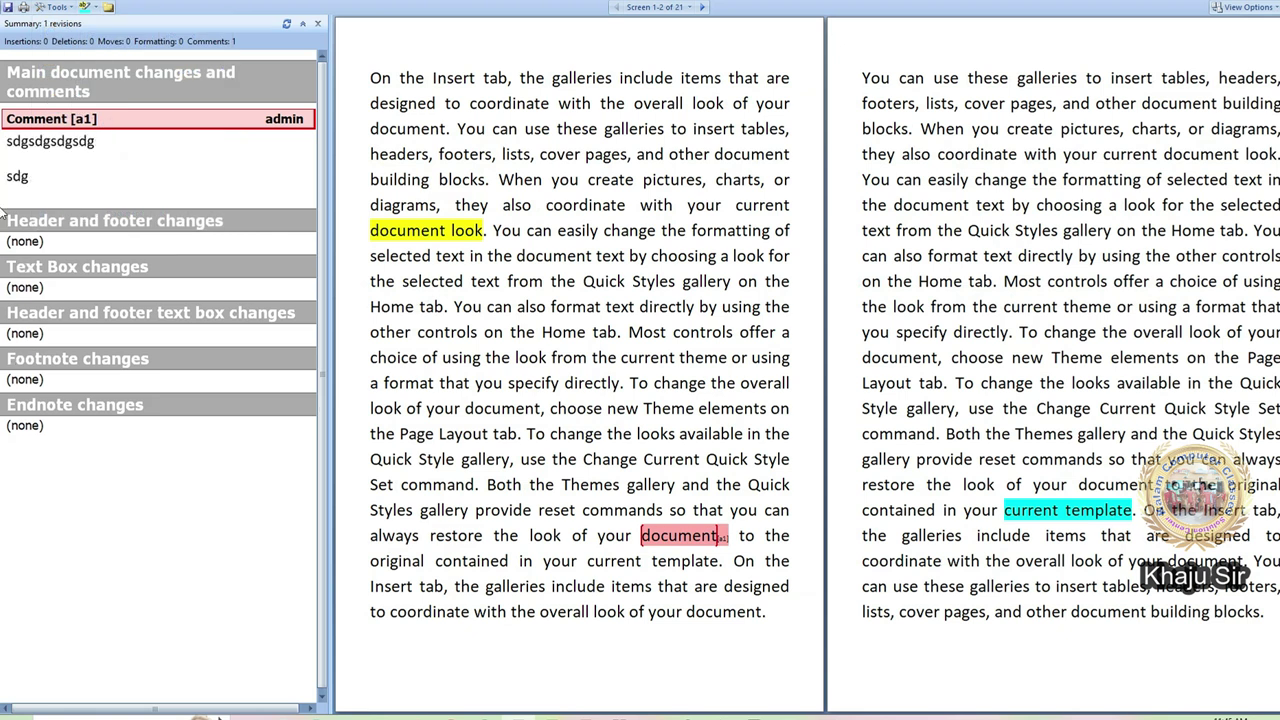
pyautogui.click(318, 23)
# Step: Look through the Find, Replace and Go To options of the reading view's search tool and close it
pyautogui.click(52, 7)
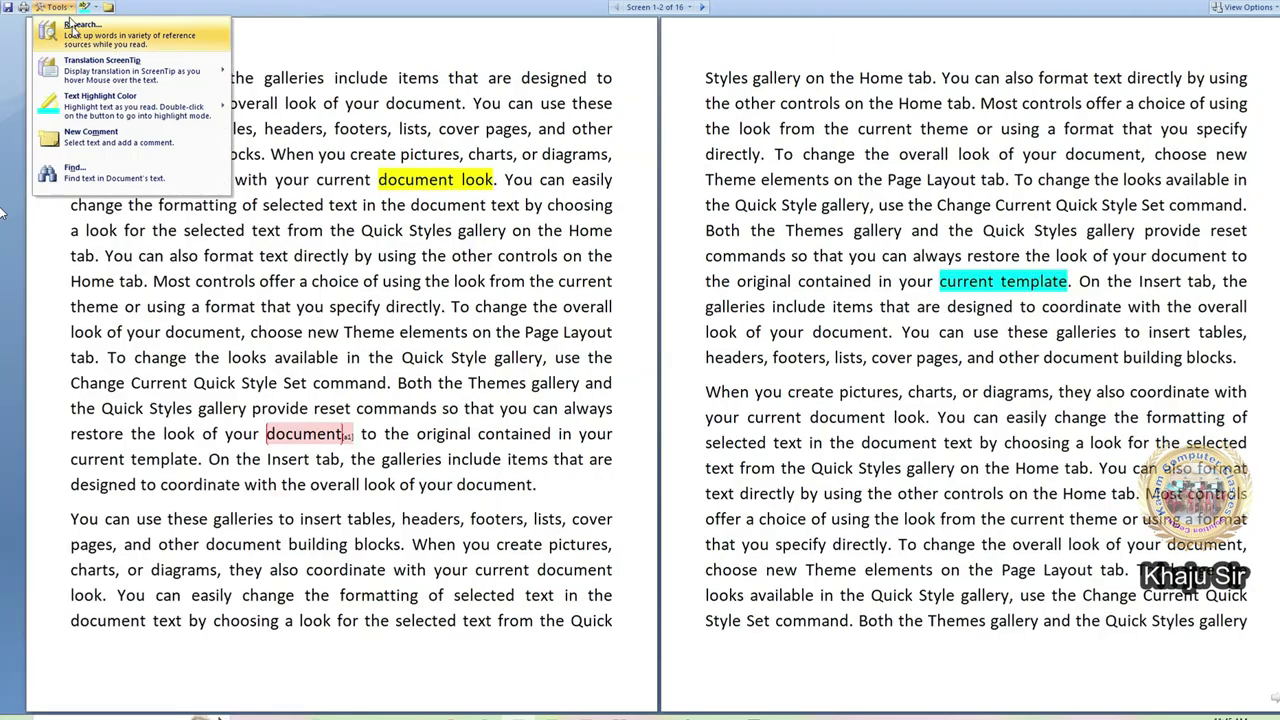
pyautogui.click(153, 177)
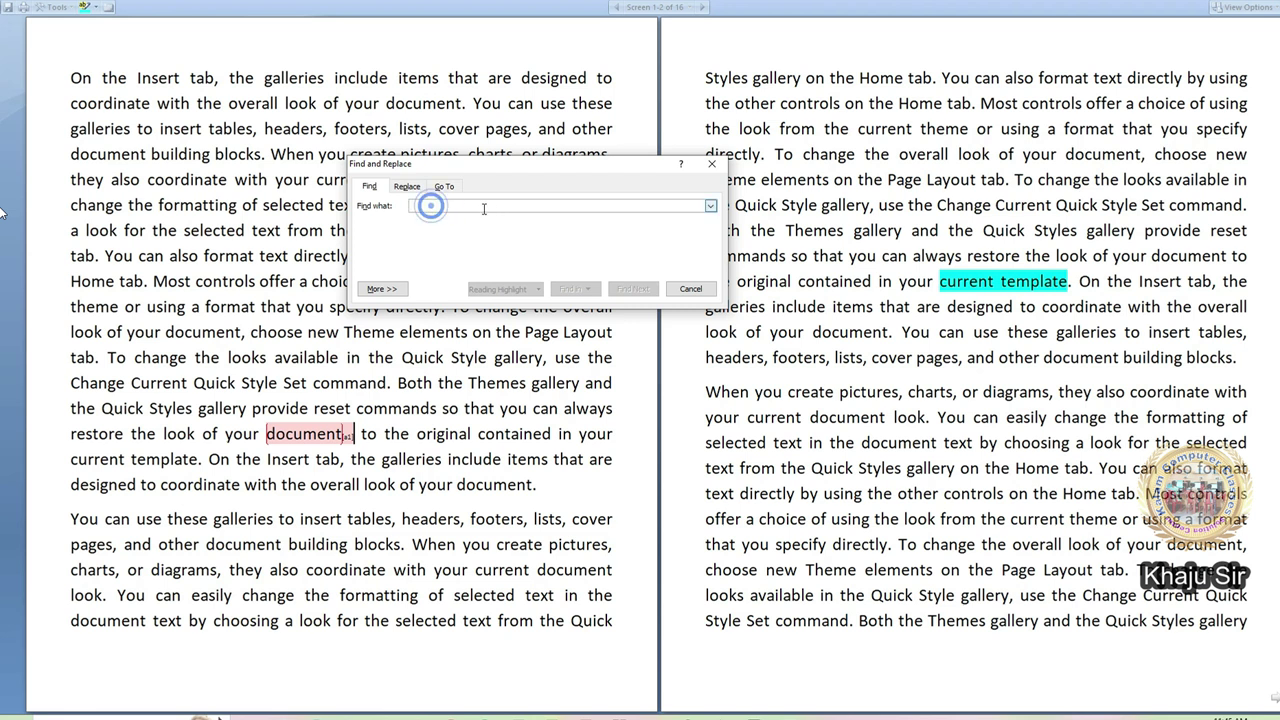
pyautogui.click(407, 187)
pyautogui.click(444, 187)
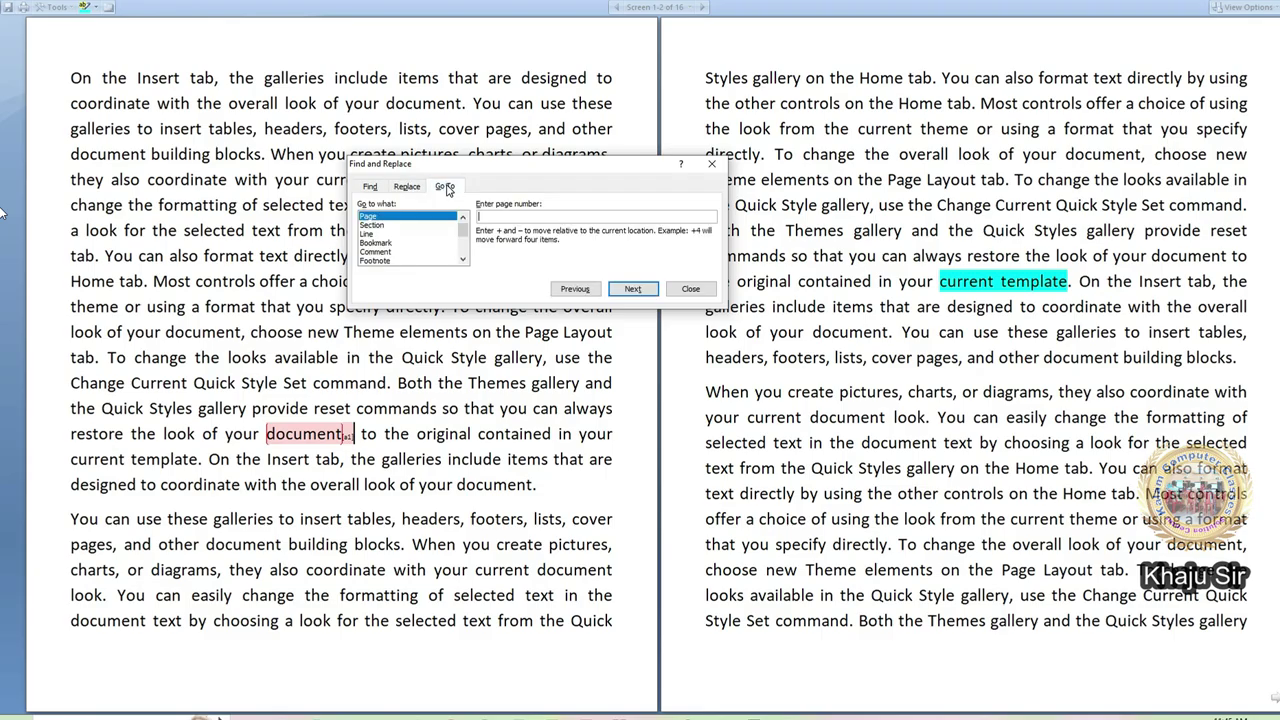
pyautogui.click(711, 165)
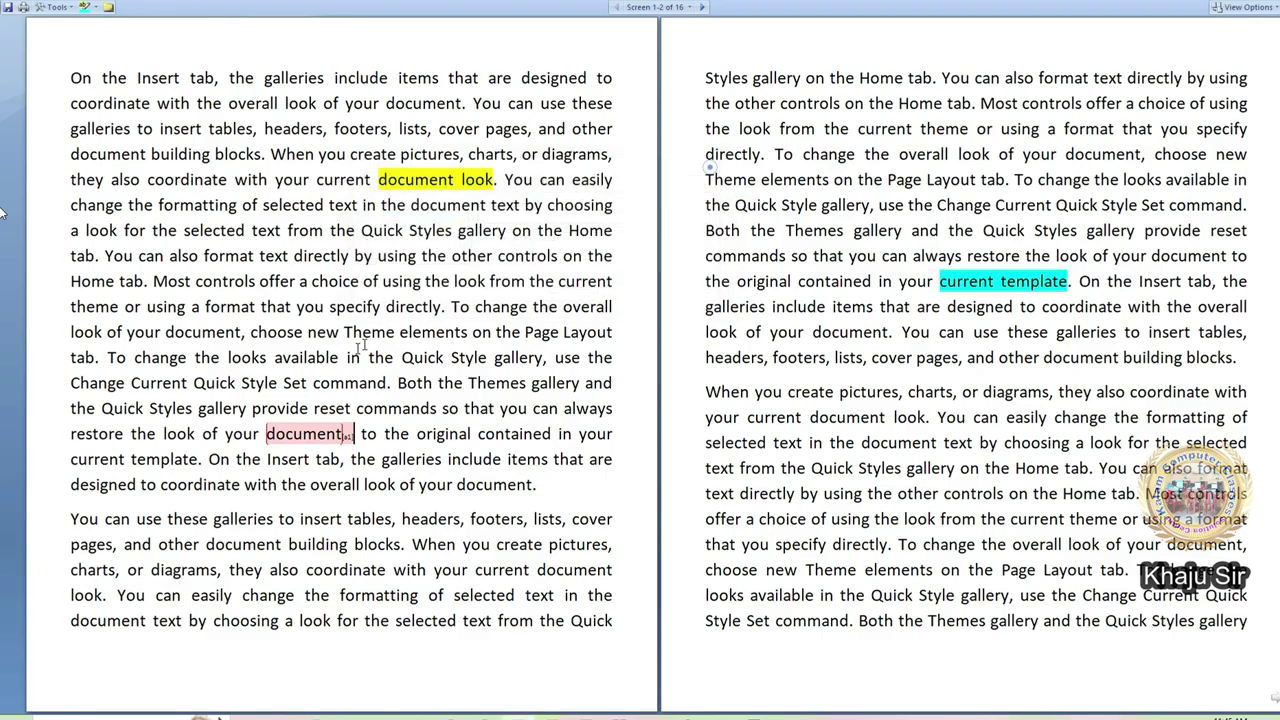
# Step: Reduce the reading text size, and page forward through the screens and back to the first one
pyautogui.scroll(-3, 690, 90)
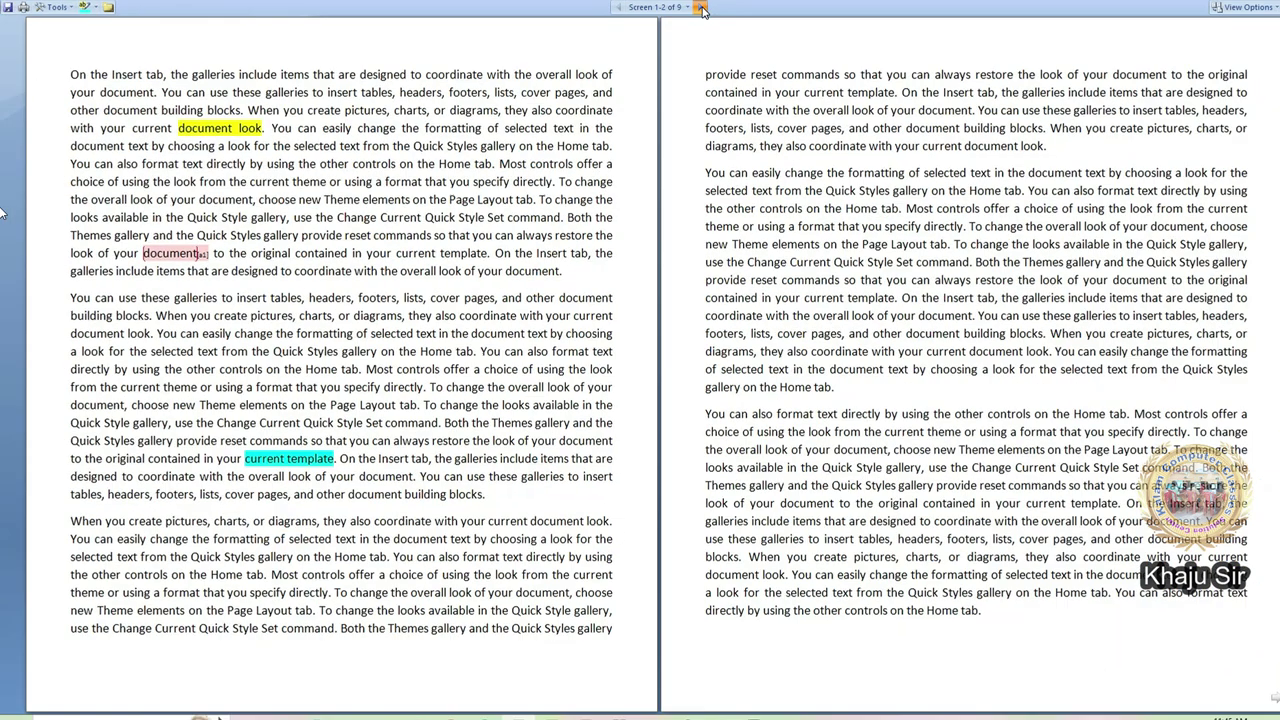
pyautogui.click(702, 8)
pyautogui.click(702, 8)
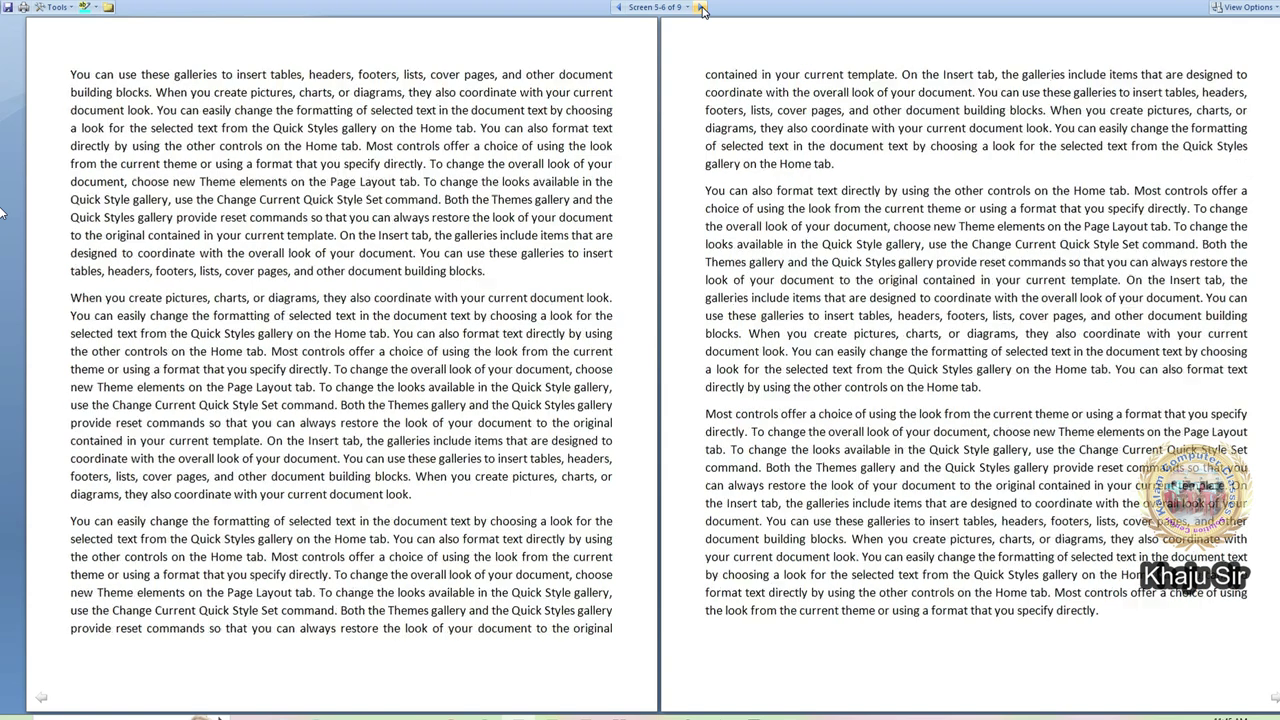
pyautogui.click(702, 8)
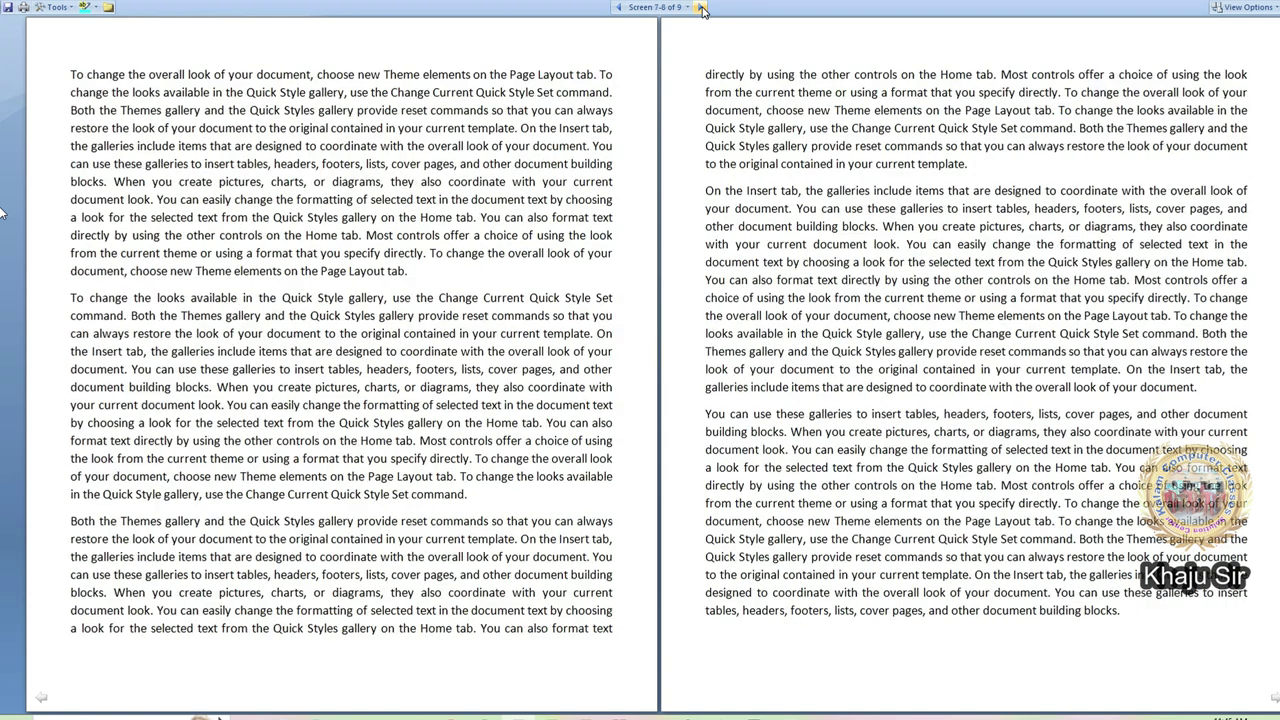
pyautogui.click(619, 8)
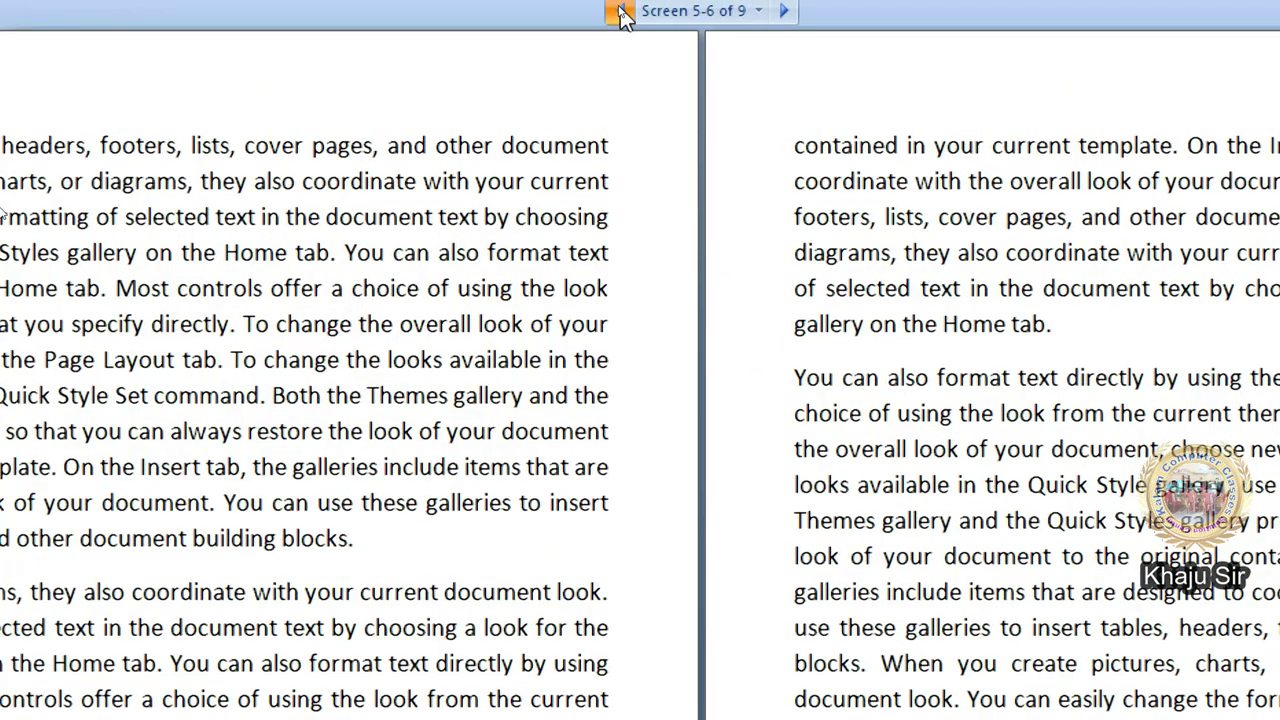
pyautogui.click(619, 8)
pyautogui.click(619, 8)
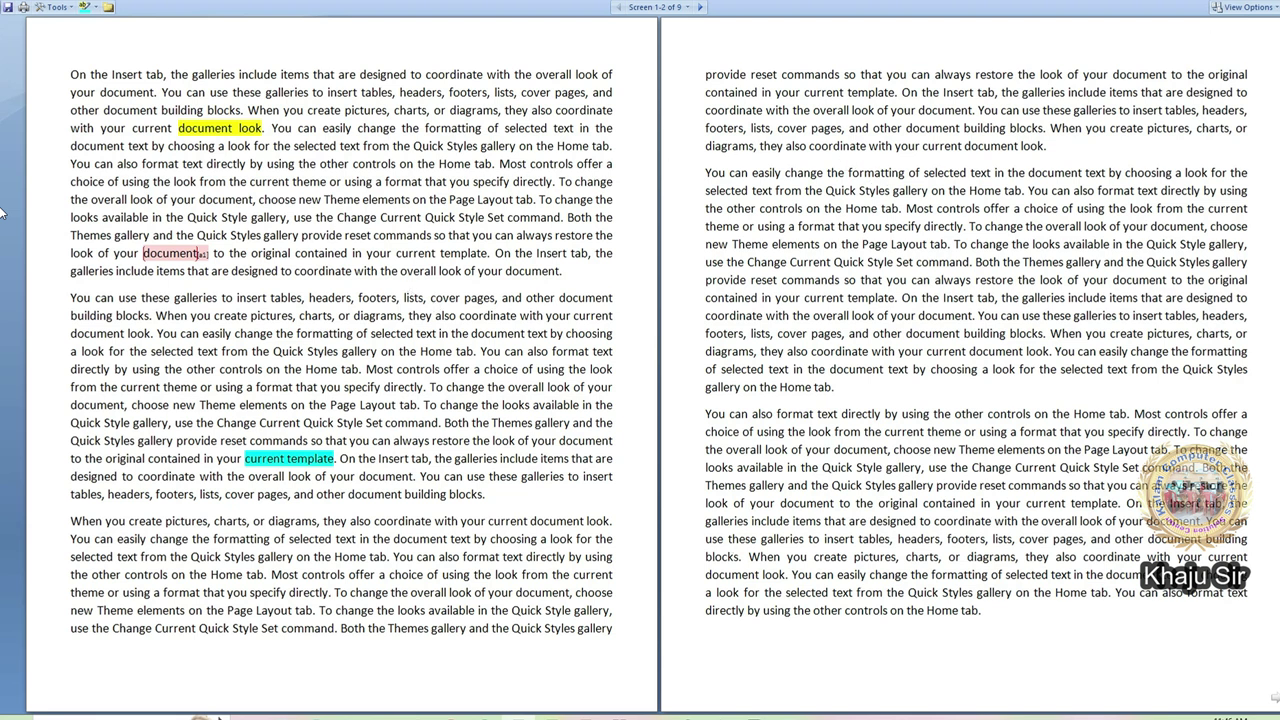
# Step: Leave Full Screen Reading, switch the document to Web Layout and look through its text
pyautogui.press('Escape')
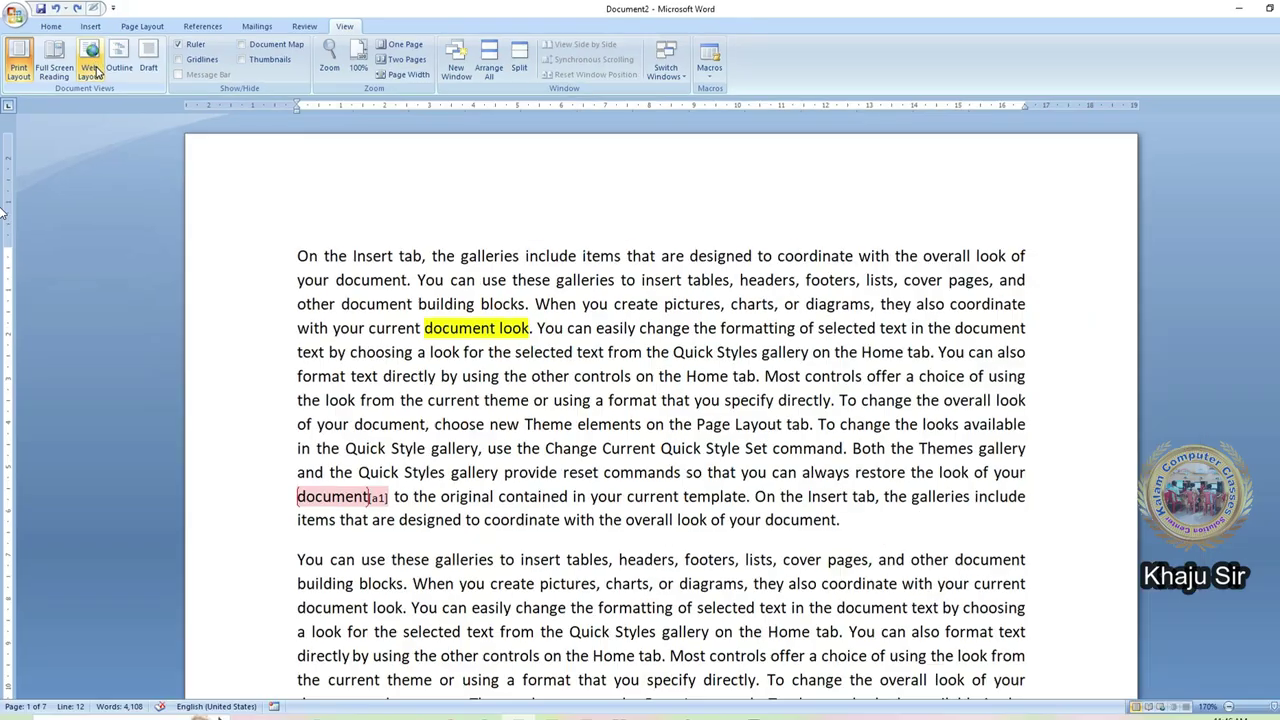
pyautogui.click(90, 68)
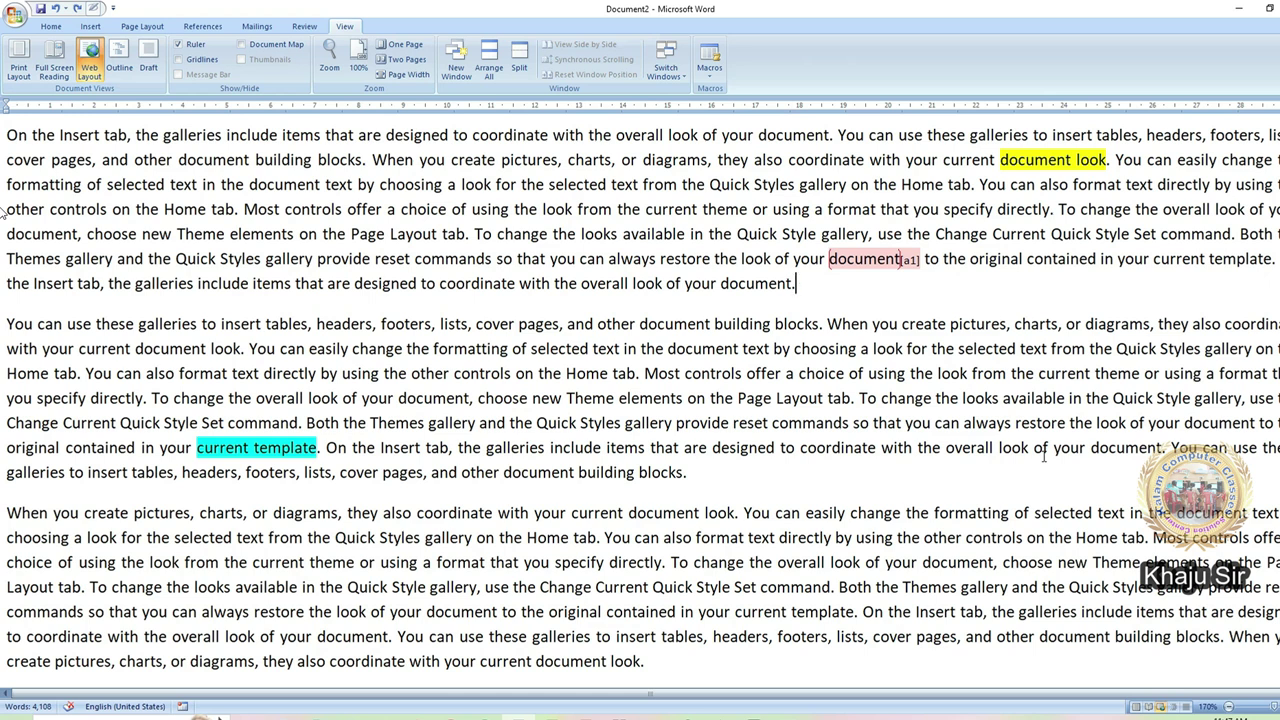
pyautogui.scroll(-3, 1041, 456)
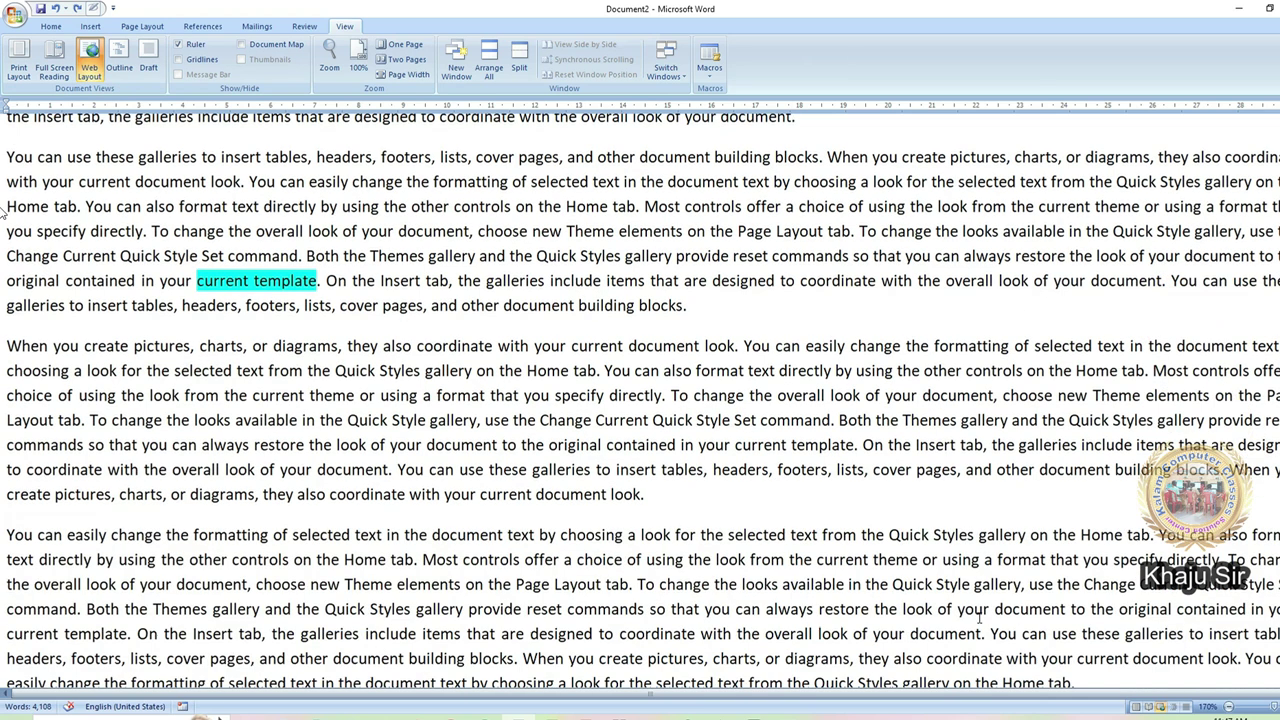
pyautogui.scroll(3, 842, 289)
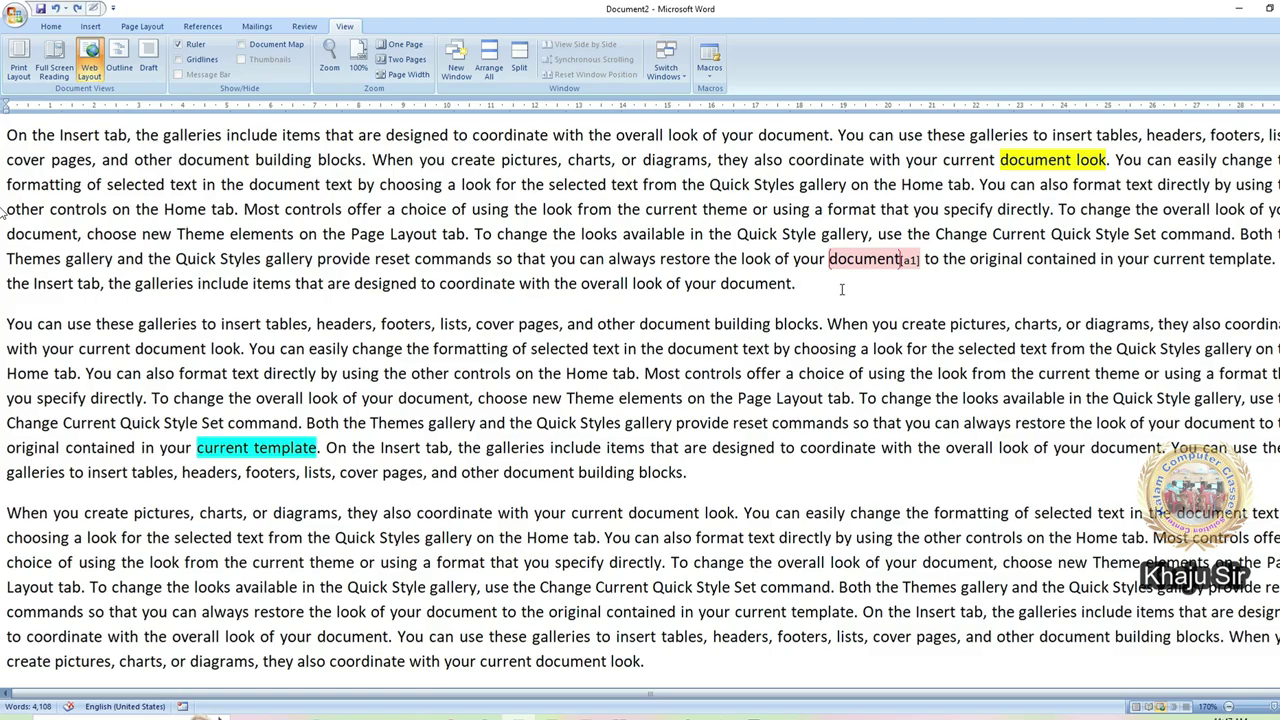
pyautogui.scroll(-5, 842, 288)
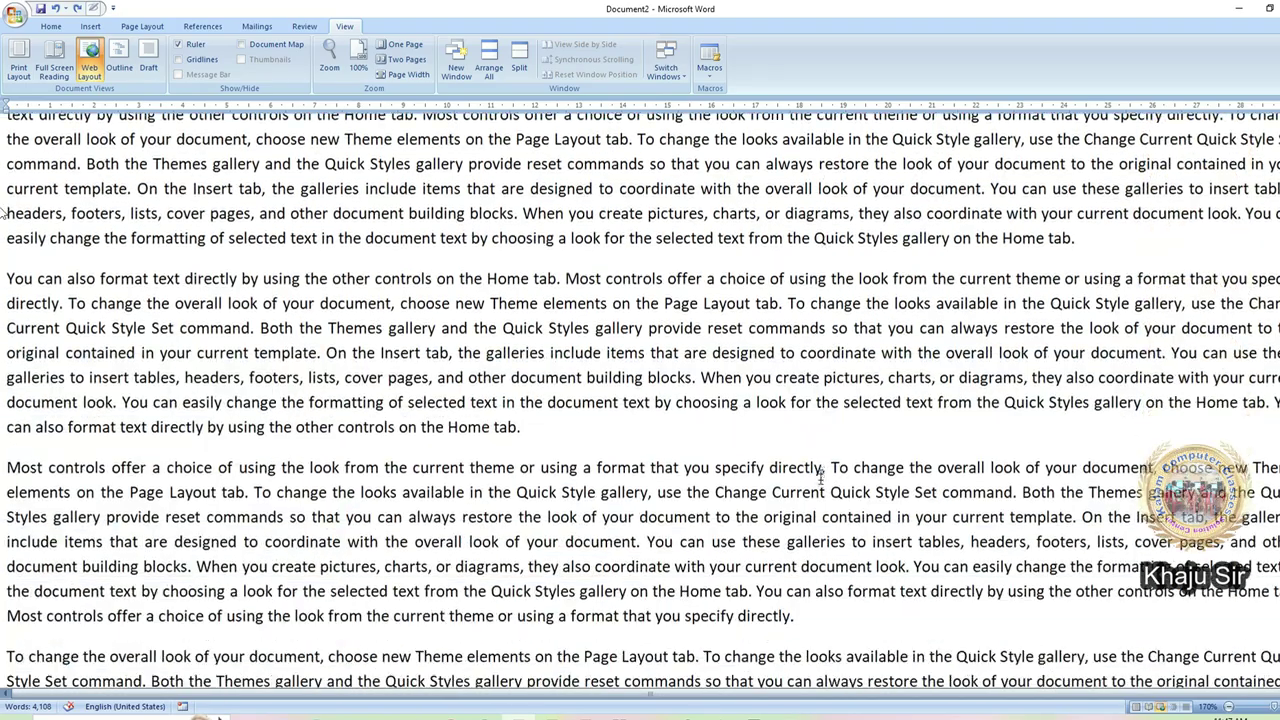
pyautogui.scroll(-6, 818, 508)
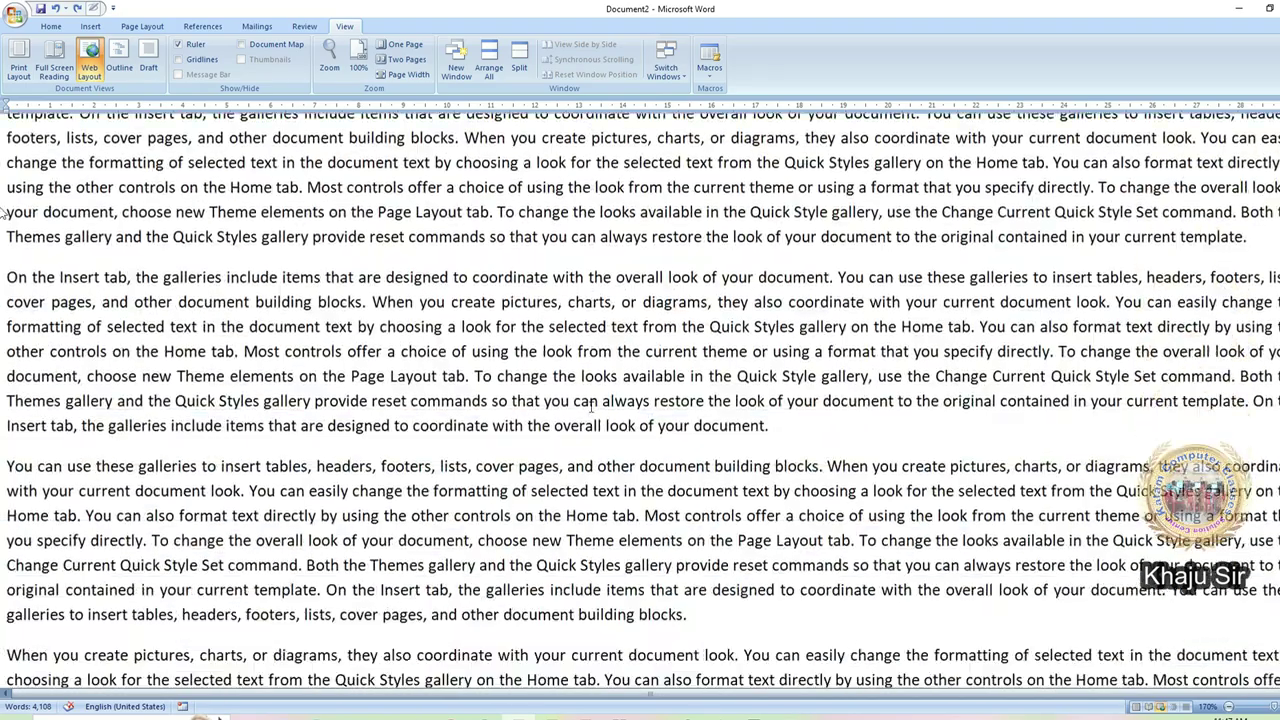
pyautogui.scroll(-6, 592, 403)
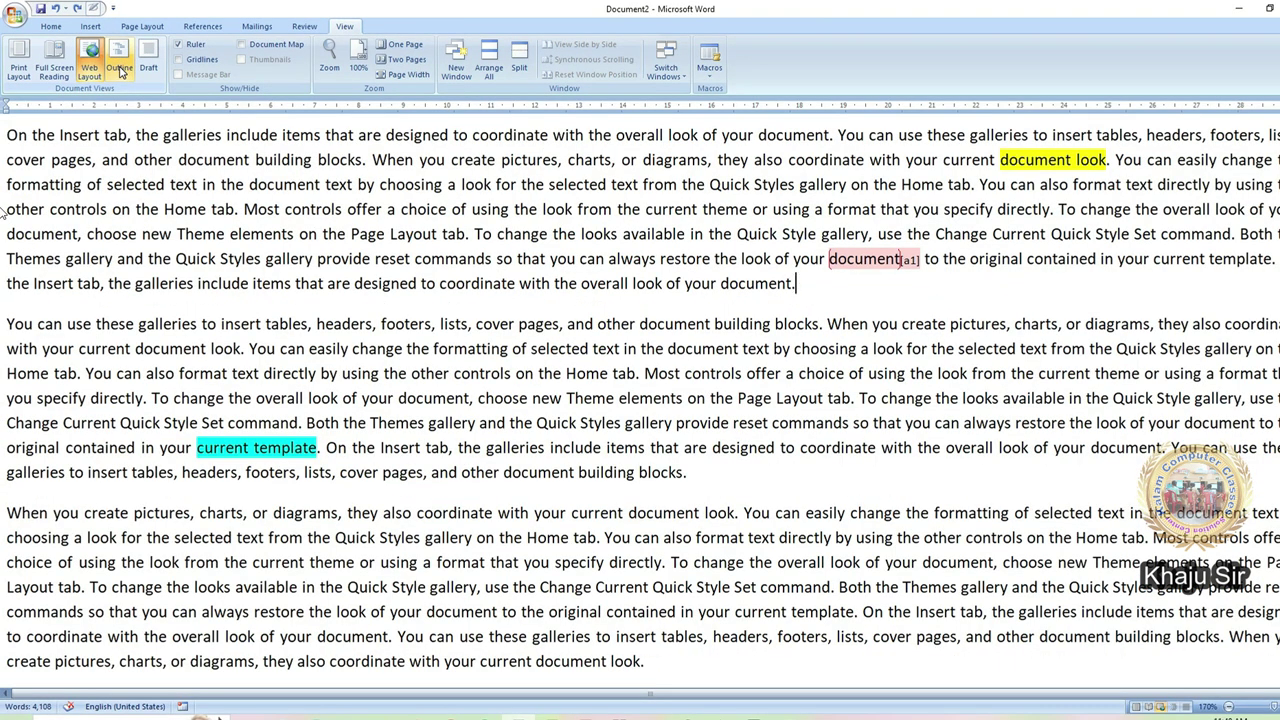
# Step: Open the recent document "View tab2" and look through its headings on input devices and the CPU
pyautogui.click(14, 14)
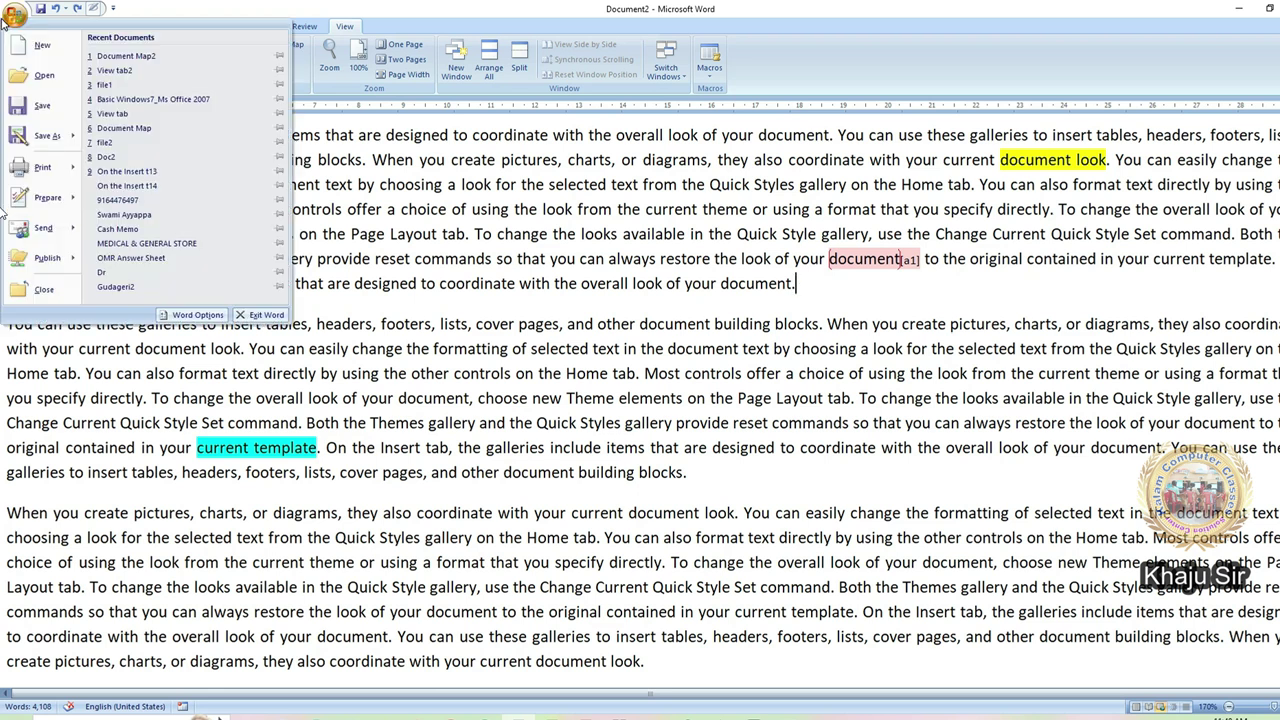
pyautogui.click(130, 70)
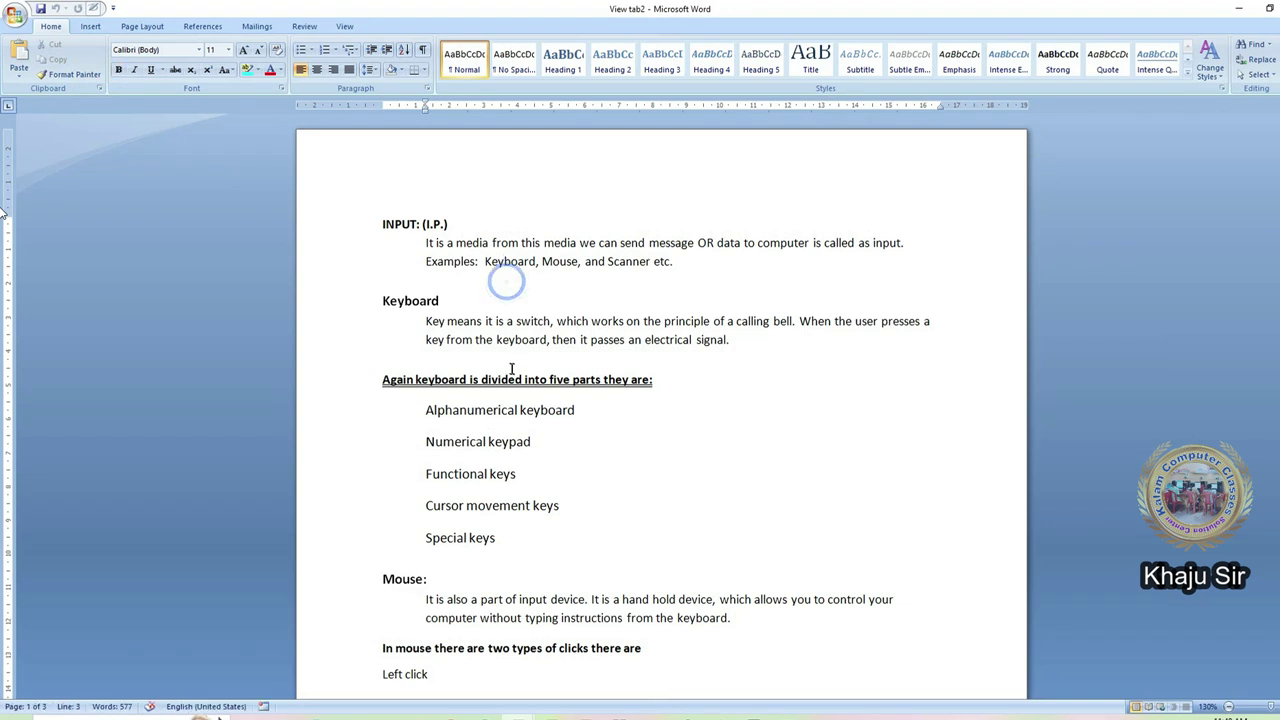
pyautogui.scroll(-3, 505, 280)
pyautogui.scroll(-4, 547, 556)
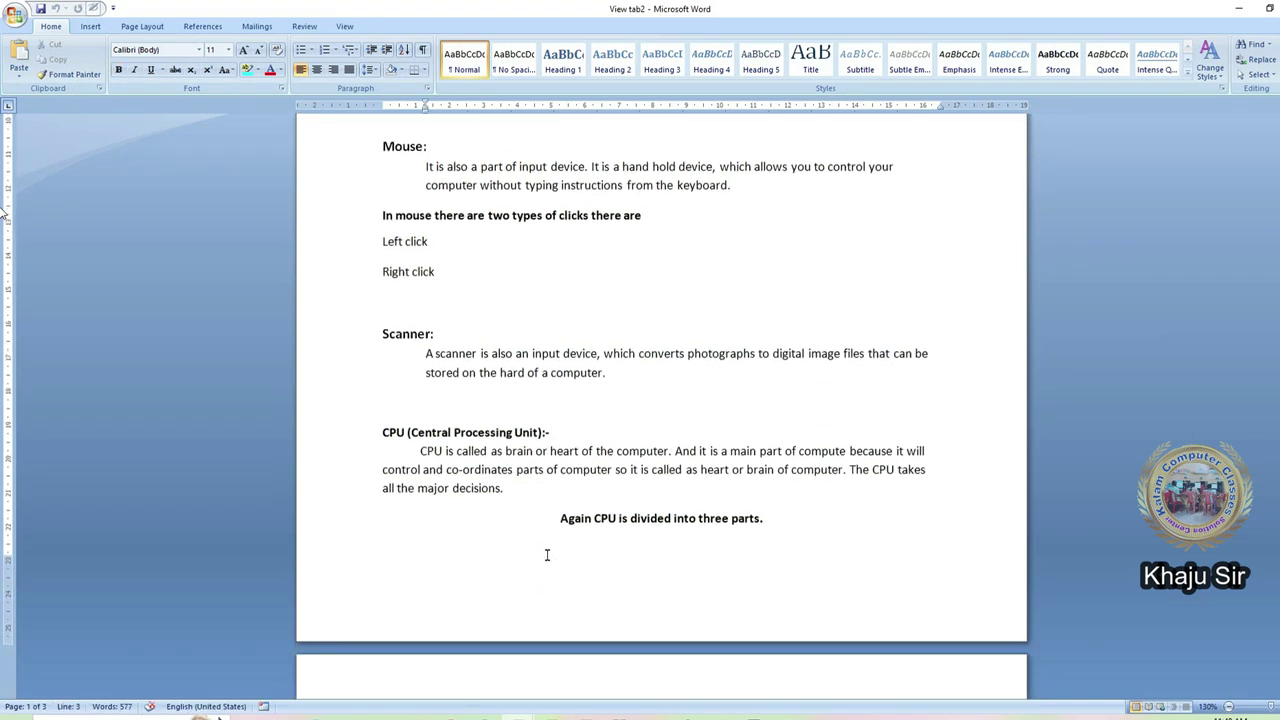
pyautogui.click(600, 518)
pyautogui.click(446, 420)
pyautogui.click(450, 433)
pyautogui.click(403, 330)
pyautogui.click(480, 222)
pyautogui.scroll(7, 443, 400)
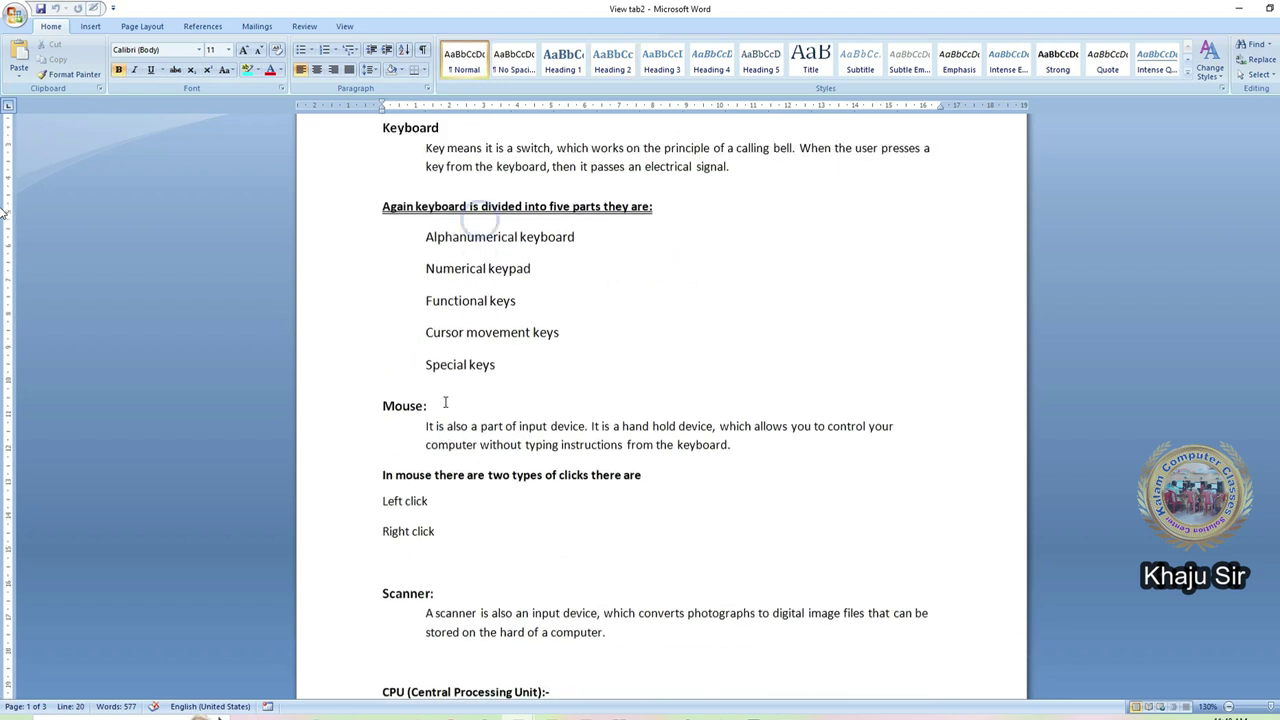
# Step: Place the cursor in the Keyboard heading, switch to Outline view and look through the outlined text
pyautogui.click(425, 283)
pyautogui.click(344, 26)
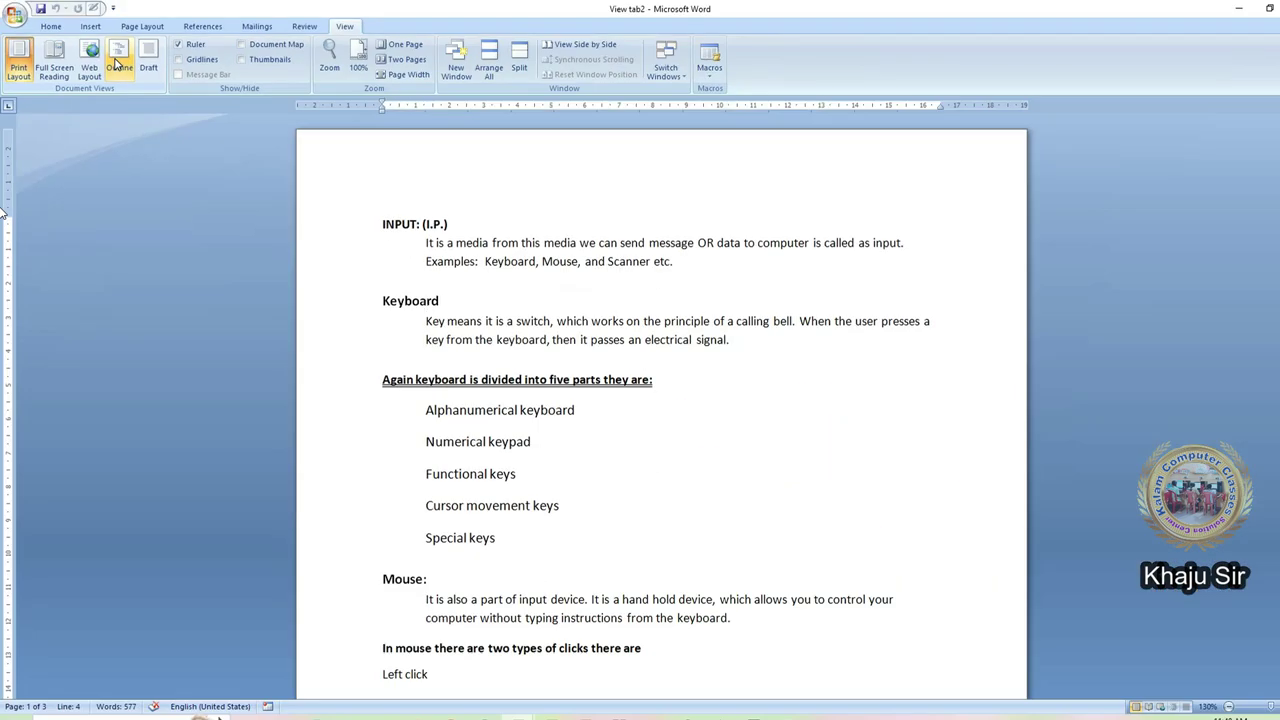
pyautogui.click(116, 64)
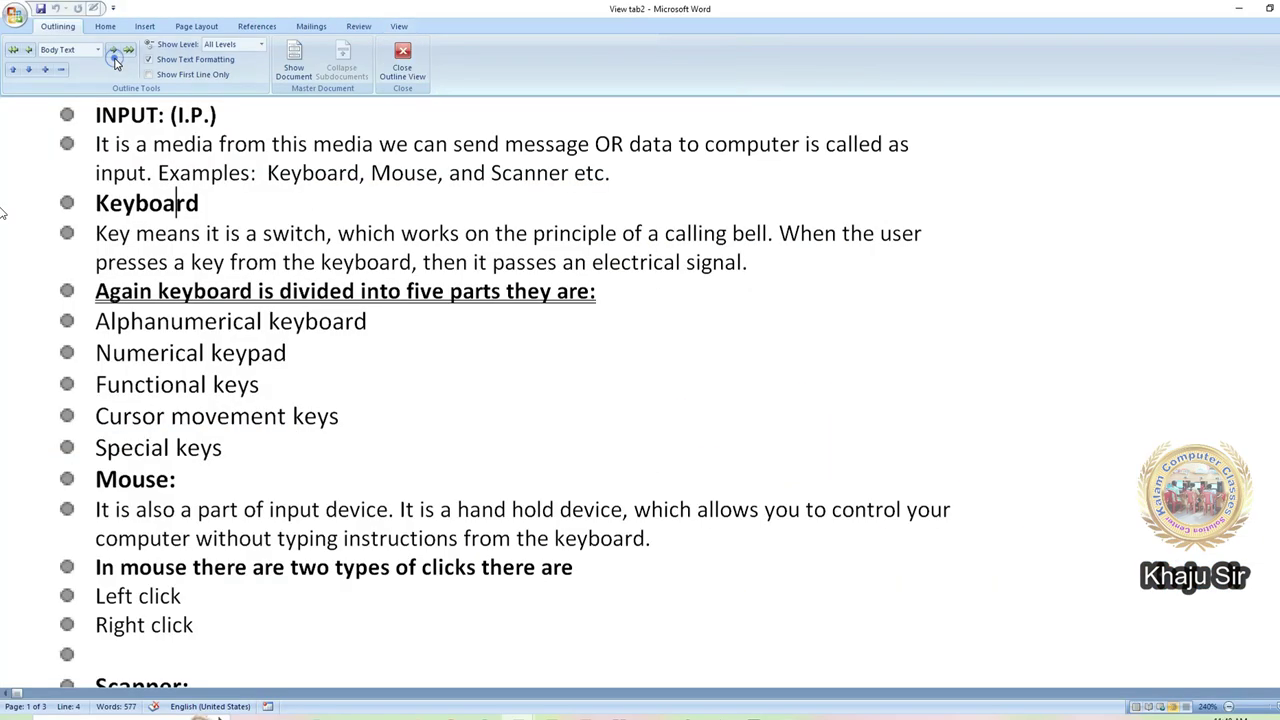
pyautogui.keyDown('ctrl'); pyautogui.scroll(-4, 318, 233); pyautogui.keyUp('ctrl')
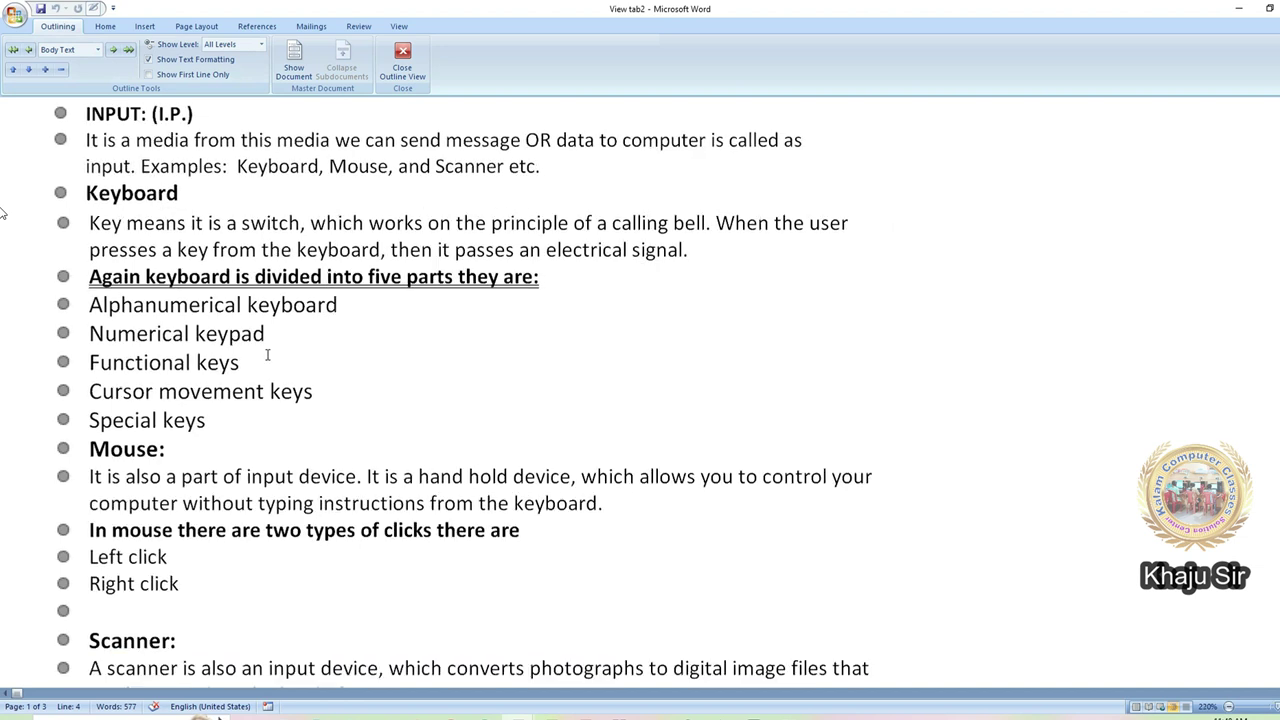
pyautogui.scroll(-10, 120, 410)
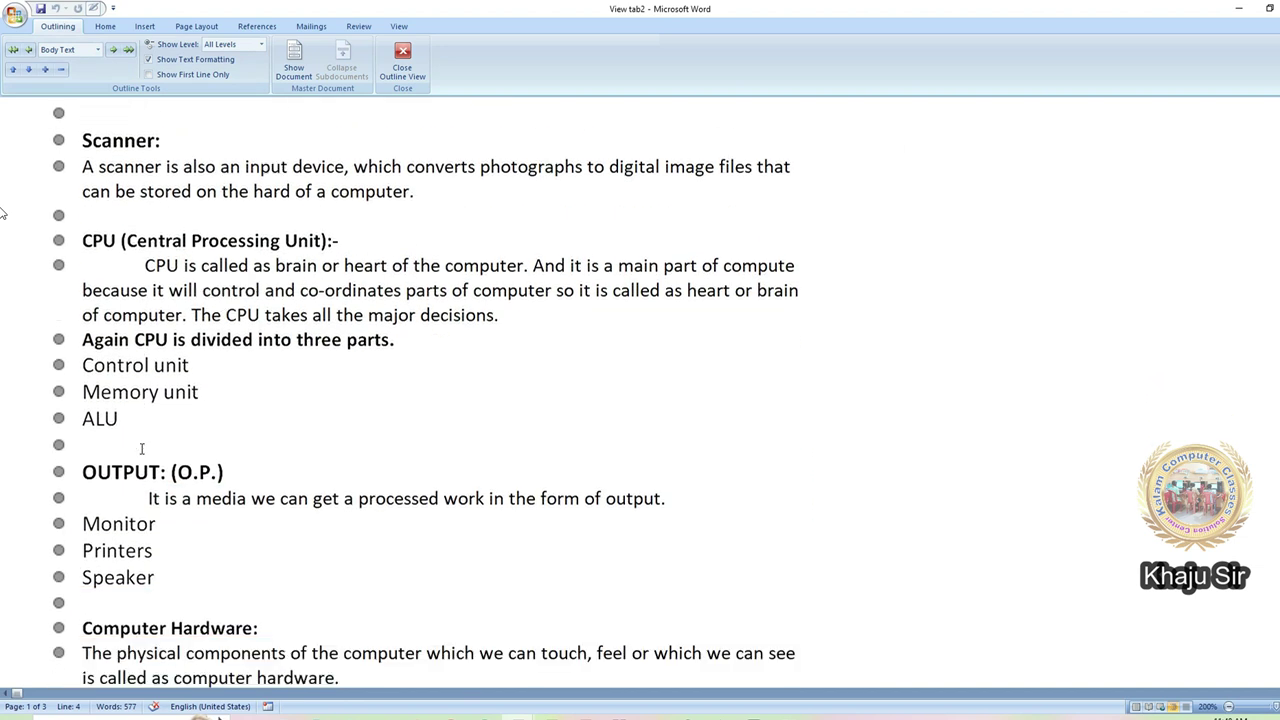
pyautogui.scroll(10, 142, 450)
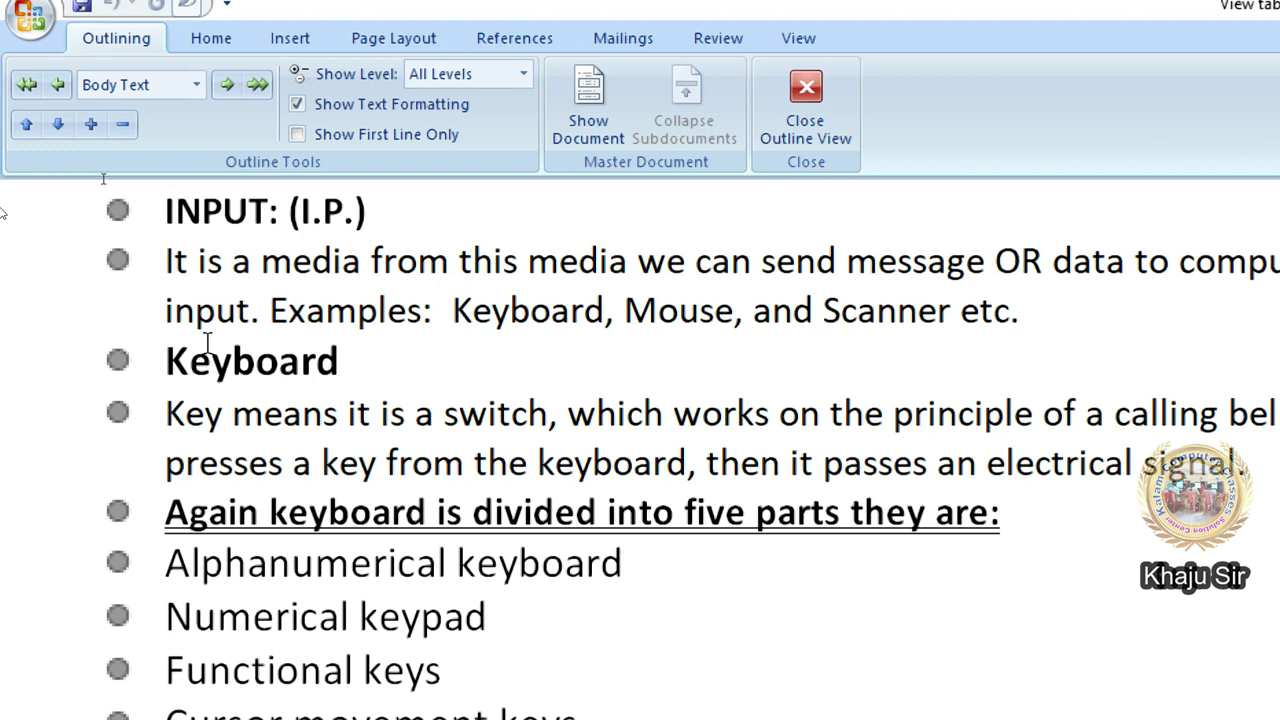
# Step: Assign outline Level 1 to the "INPUT: (I.P.)" heading
pyautogui.click(196, 84)
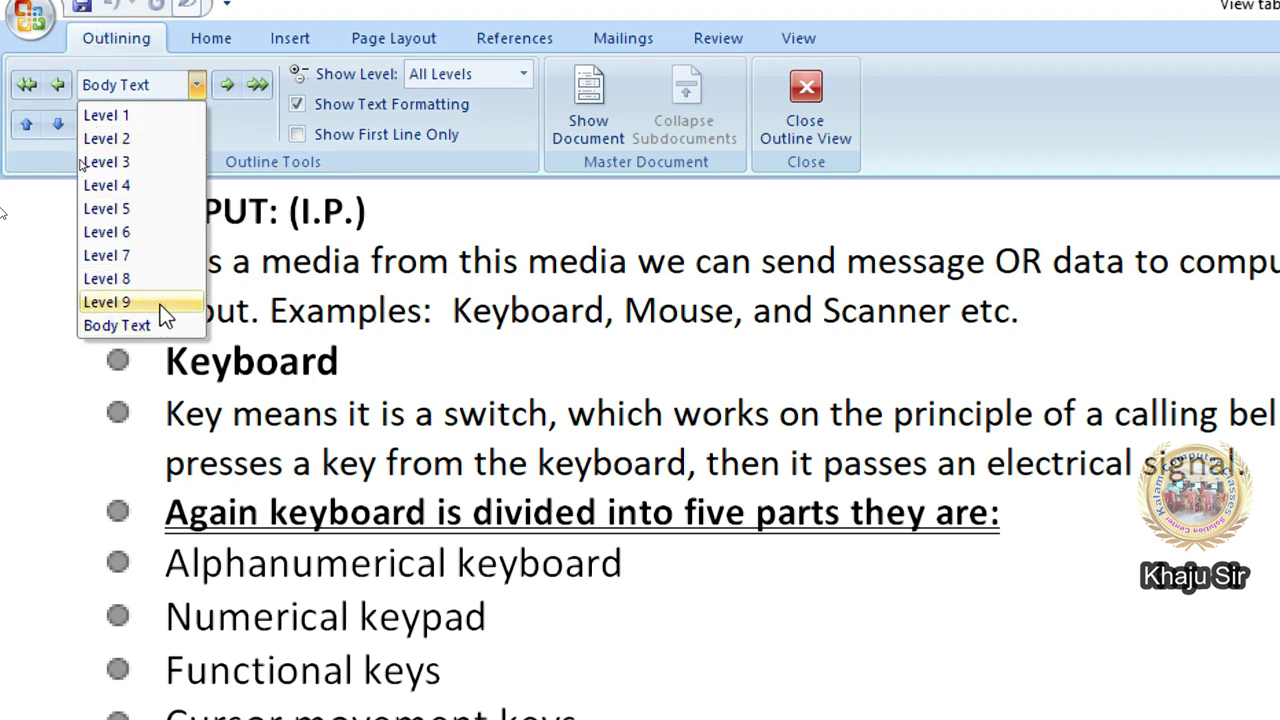
pyautogui.click(231, 195)
pyautogui.click(172, 210)
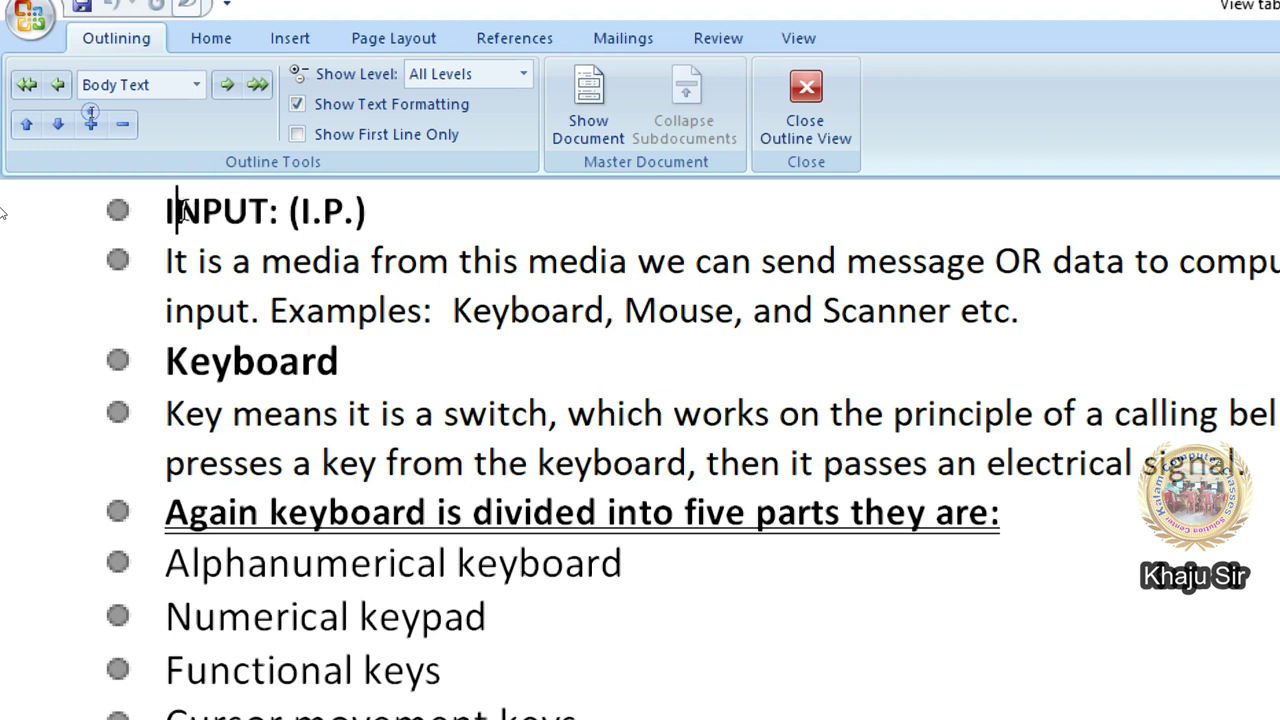
pyautogui.click(196, 84)
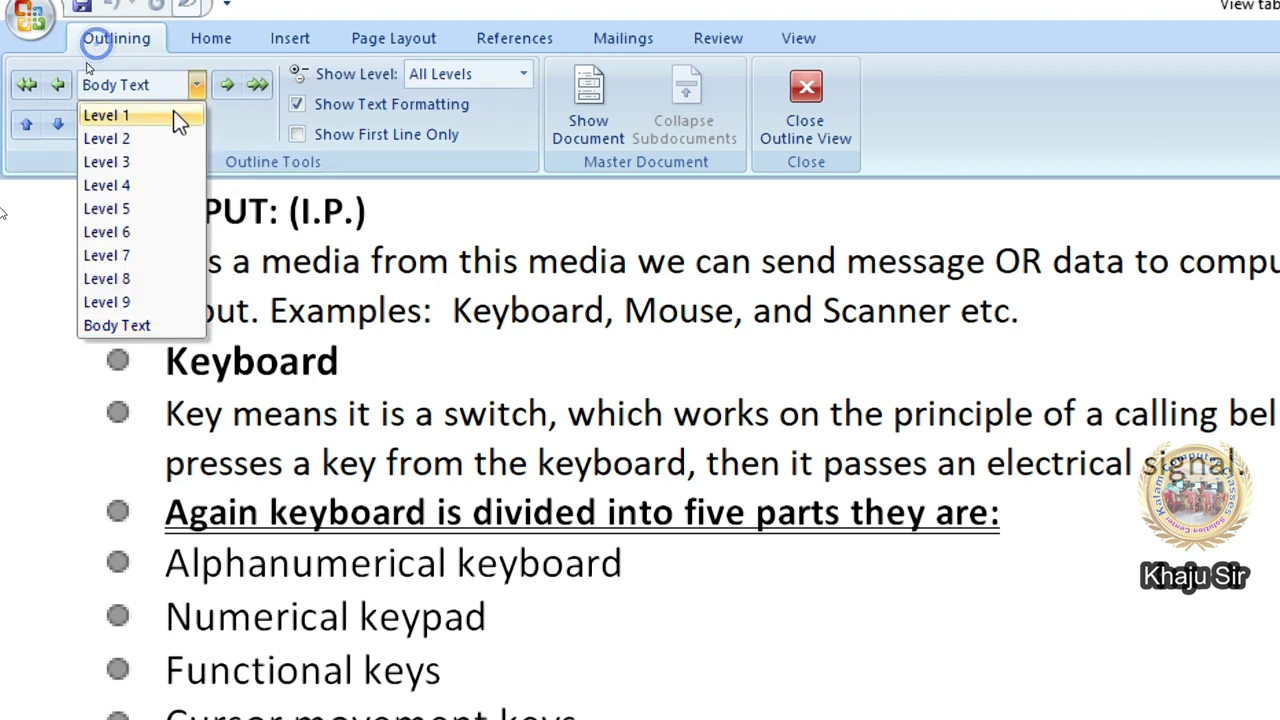
pyautogui.click(173, 112)
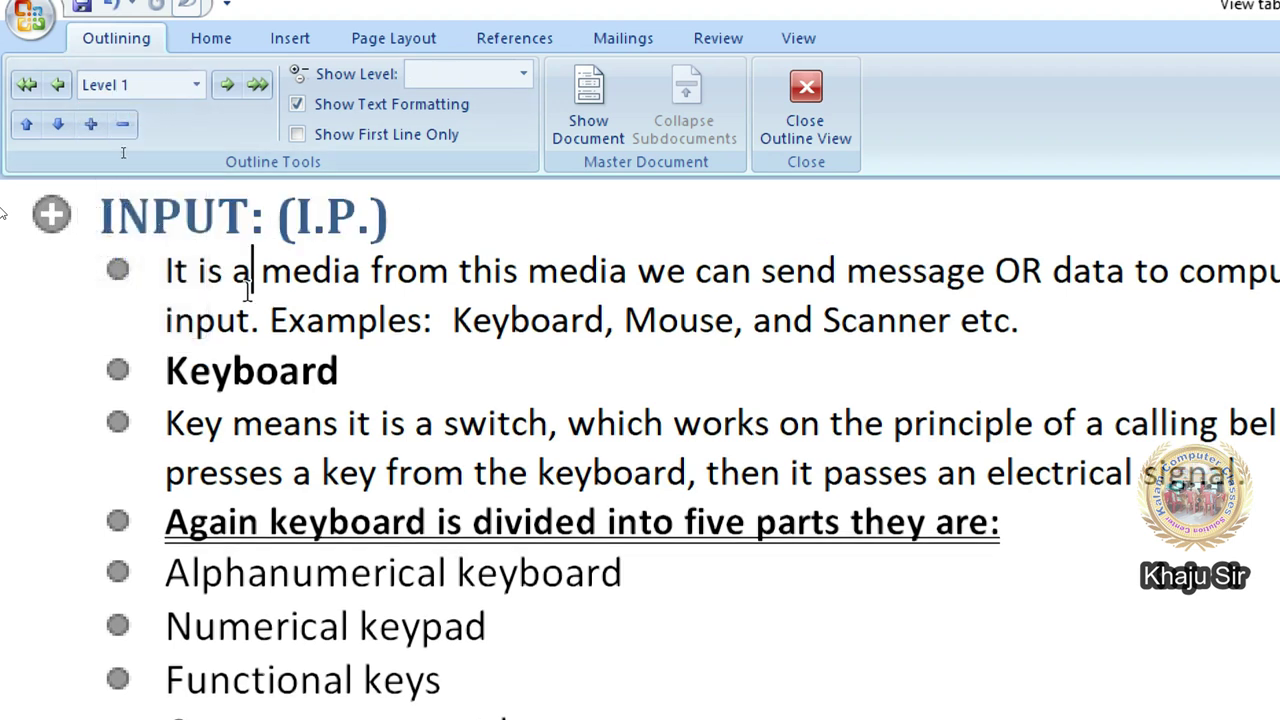
# Step: Assign outline Level 2 to the "Keyboard" heading beneath INPUT
pyautogui.click(217, 370)
pyautogui.click(214, 212)
pyautogui.click(231, 368)
pyautogui.click(185, 212)
pyautogui.click(91, 123)
pyautogui.click(224, 374)
pyautogui.click(198, 214)
pyautogui.click(236, 420)
pyautogui.click(236, 372)
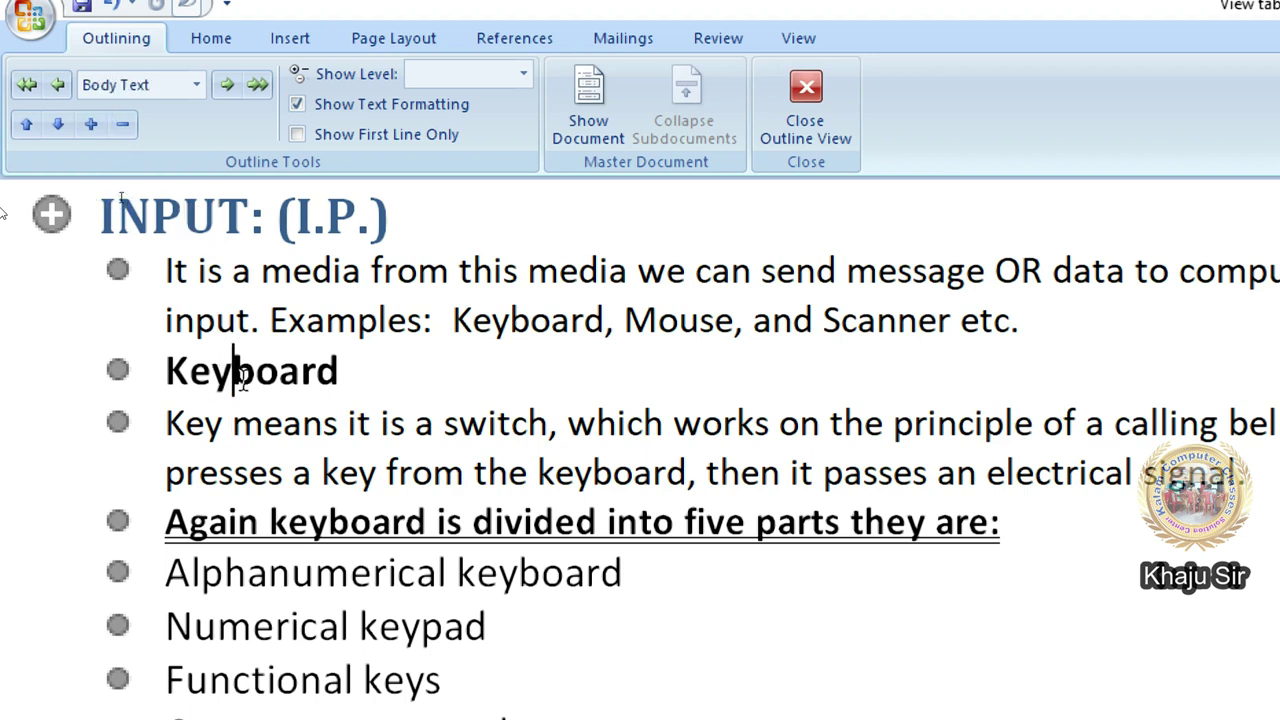
pyautogui.click(196, 86)
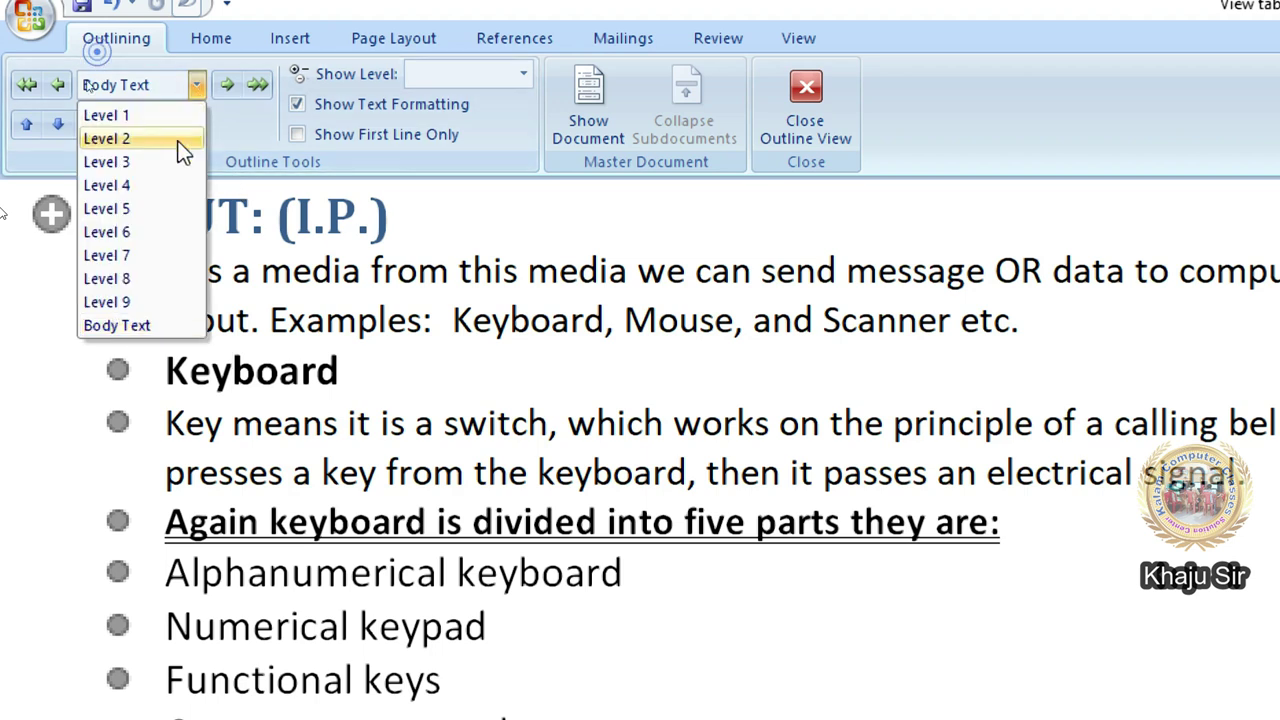
pyautogui.click(180, 140)
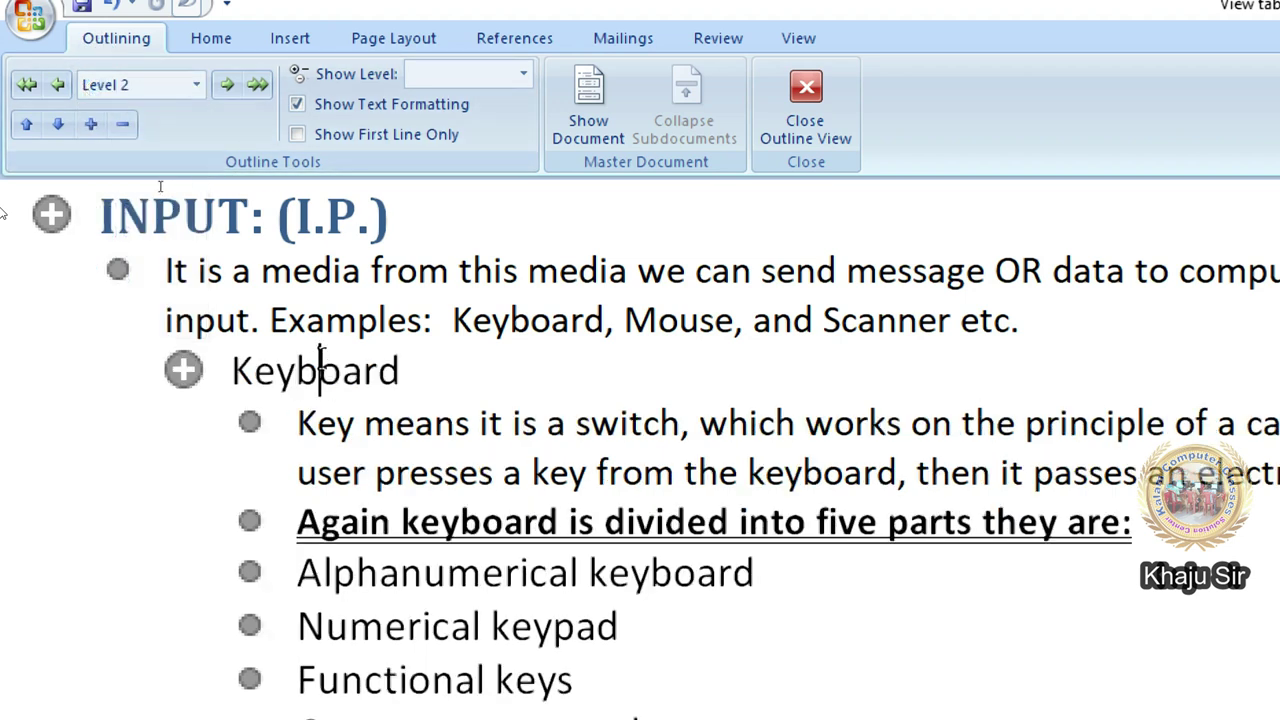
# Step: Assign outline Level 3 to the line "Again keyboard is divided into five parts they are:"
pyautogui.click(404, 520)
pyautogui.click(276, 372)
pyautogui.click(461, 521)
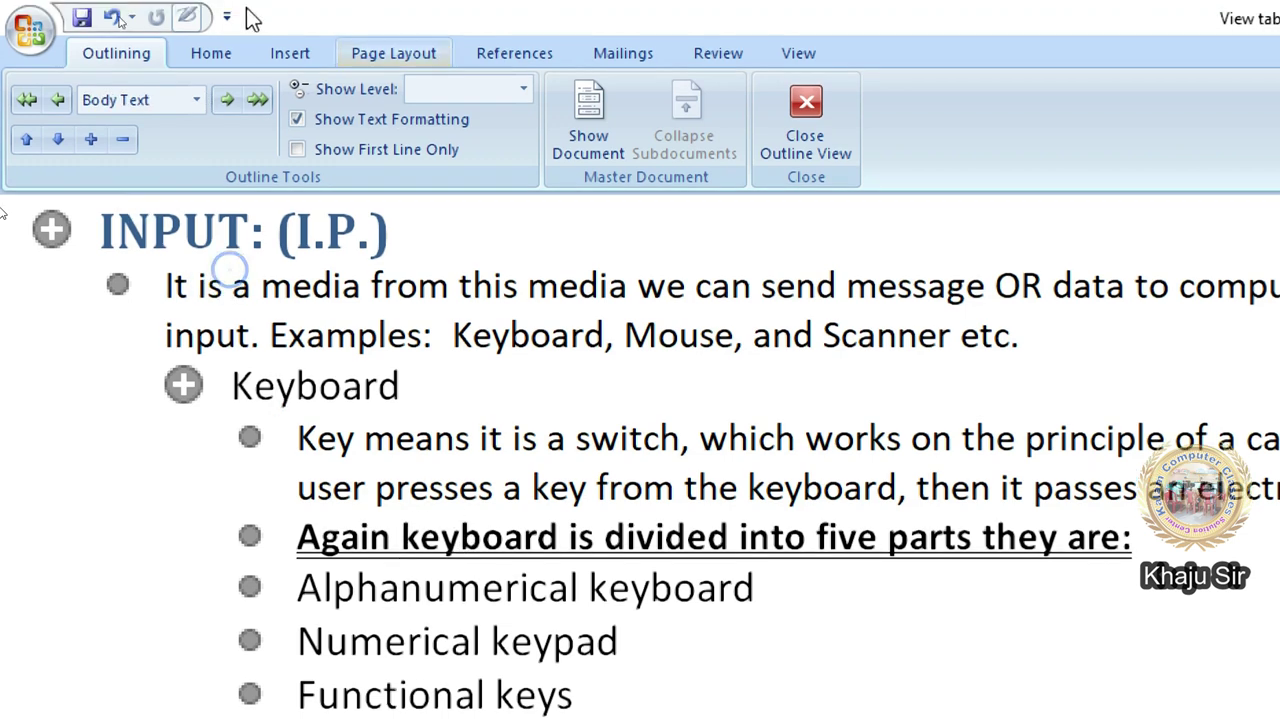
pyautogui.click(196, 85)
pyautogui.click(106, 177)
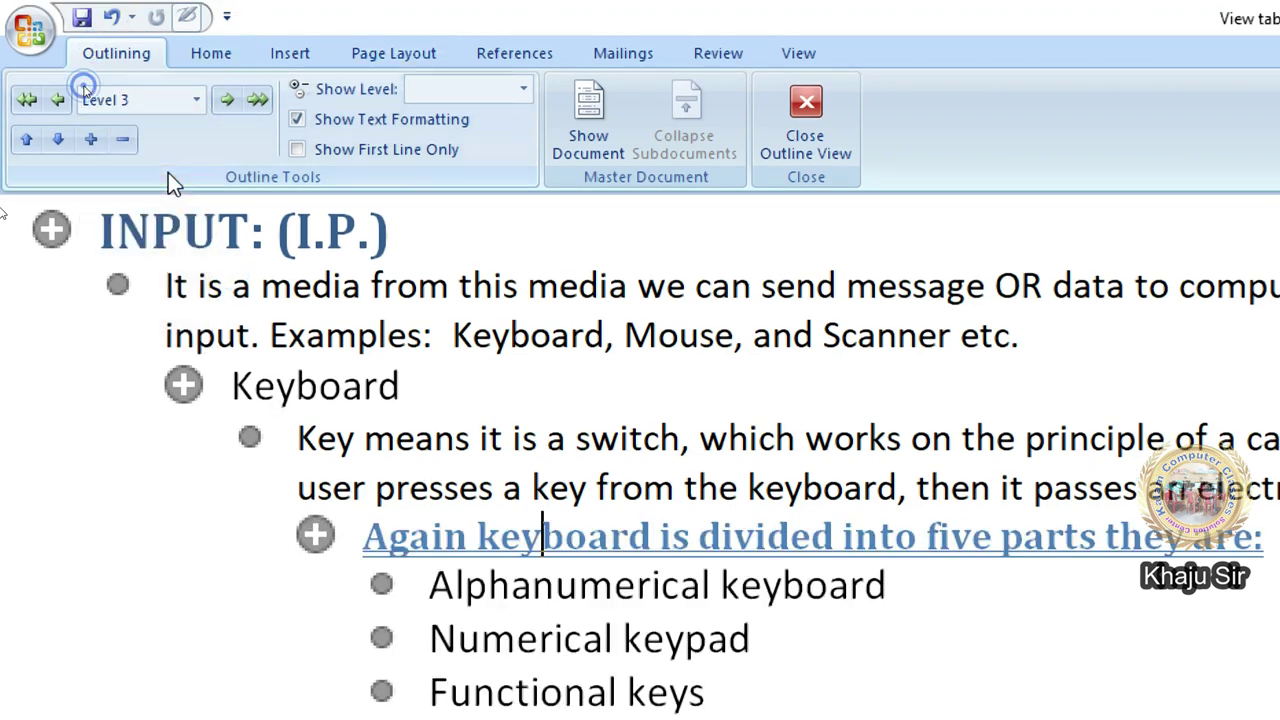
# Step: Assign outline Level 2 to the "Mouse:" heading below the list of keyboard parts
pyautogui.scroll(-2, 412, 523)
pyautogui.click(510, 555)
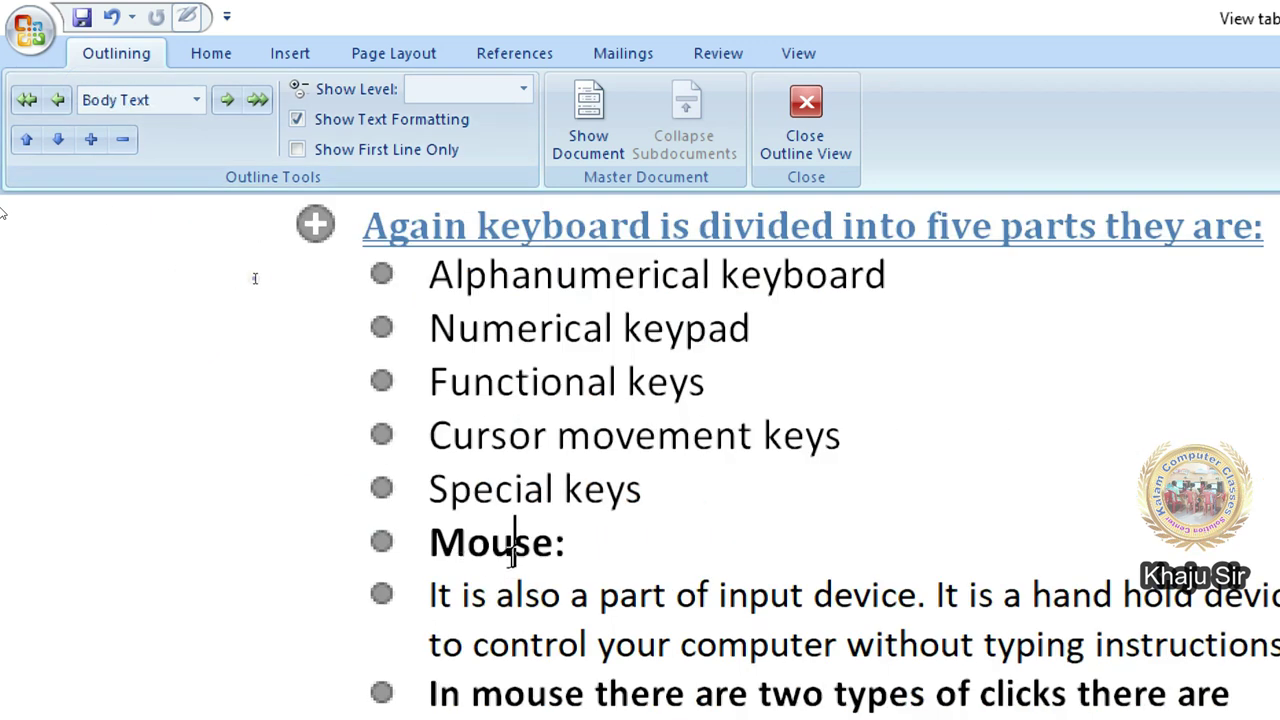
pyautogui.scroll(2, 149, 408)
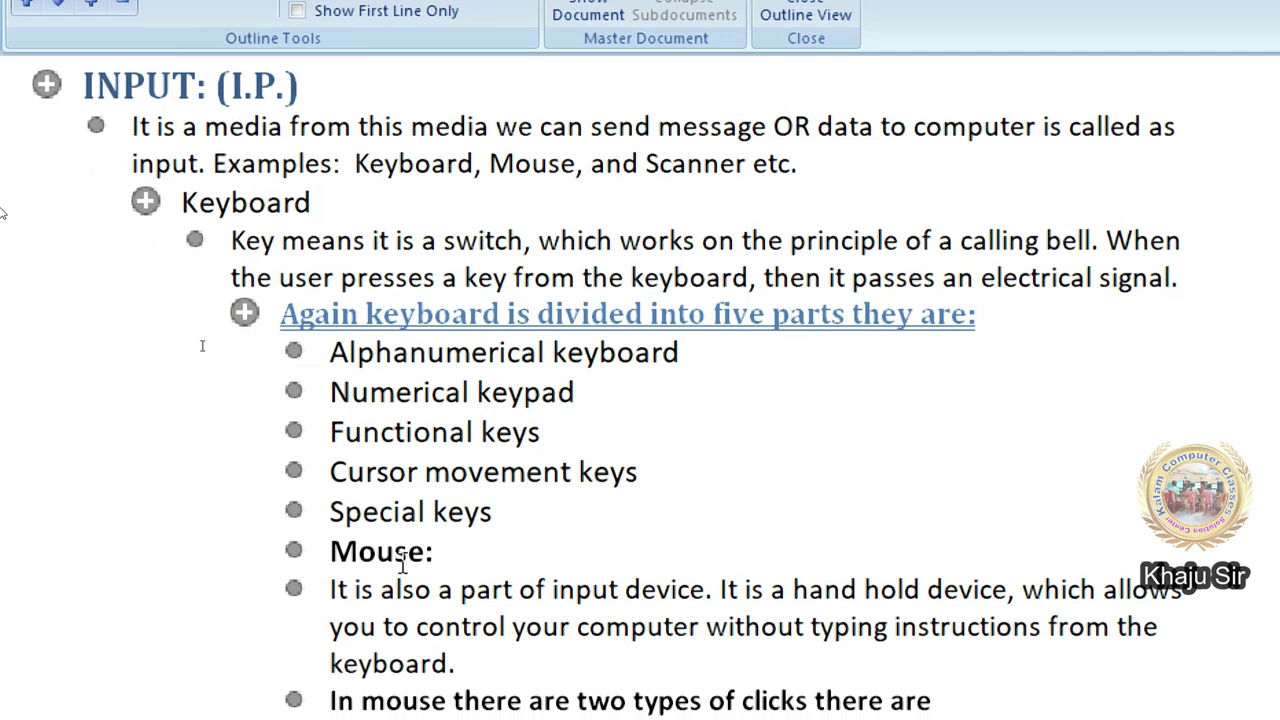
pyautogui.click(380, 558)
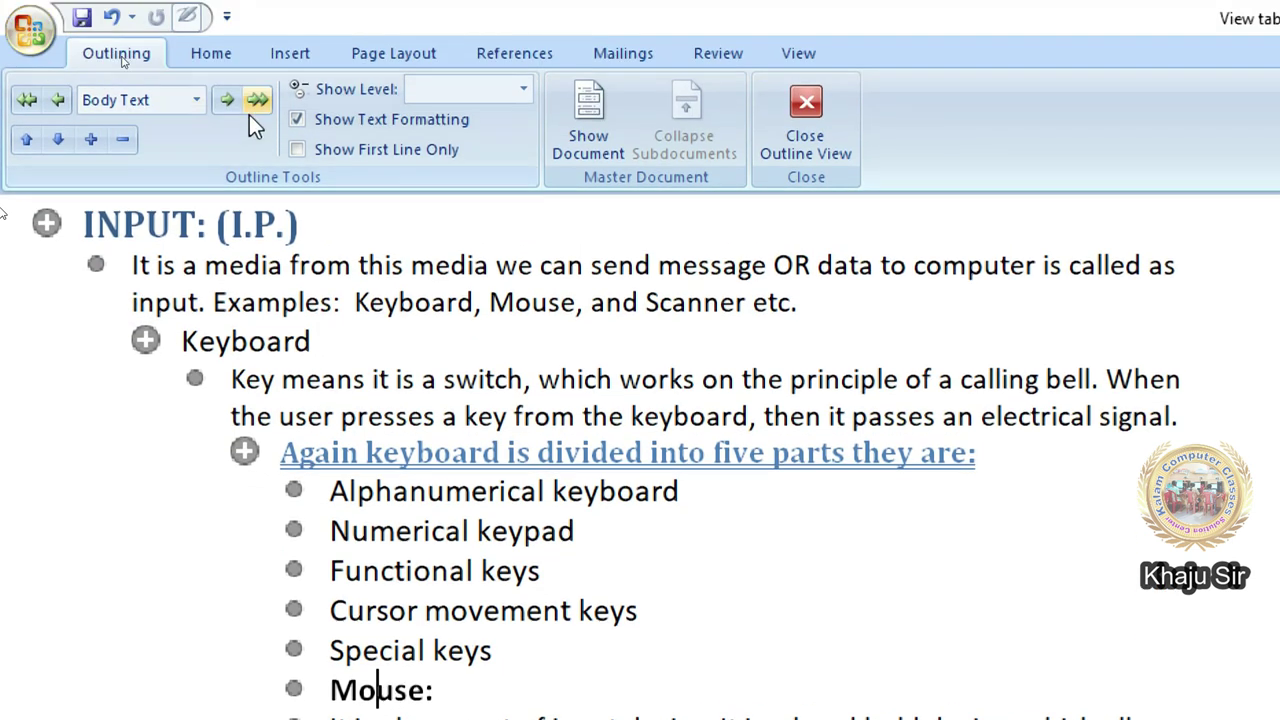
pyautogui.click(197, 100)
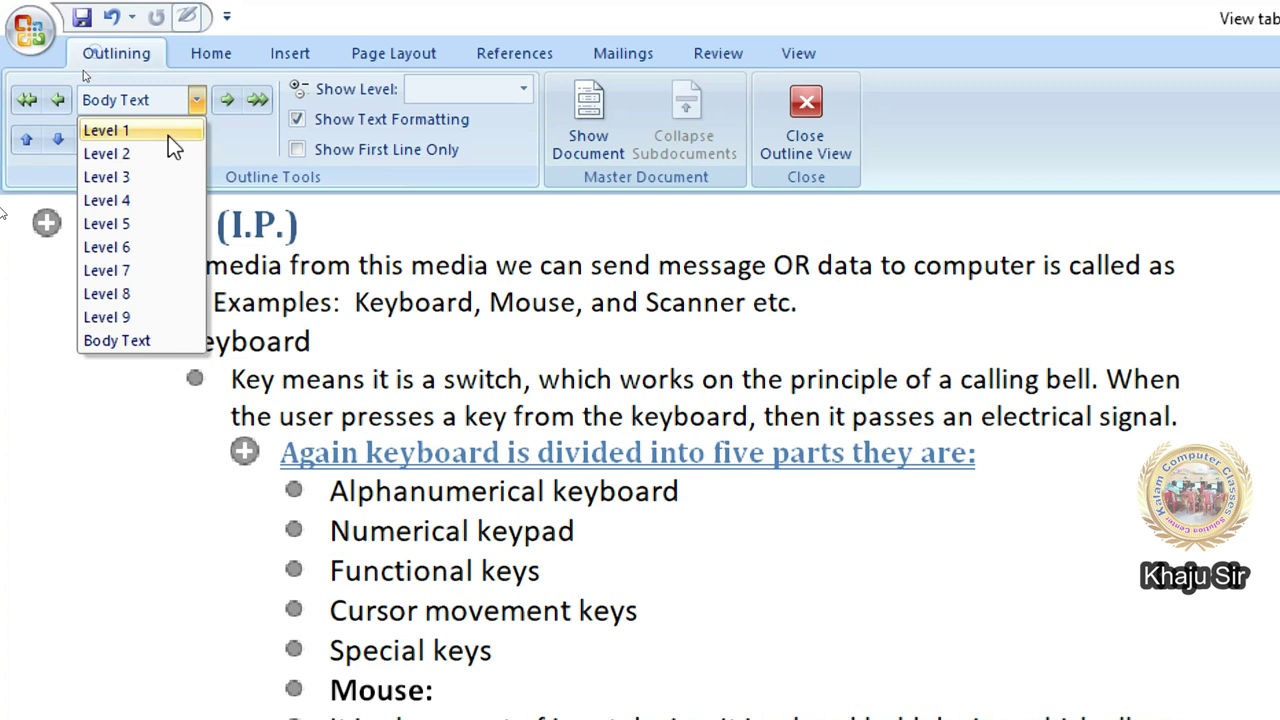
pyautogui.click(170, 153)
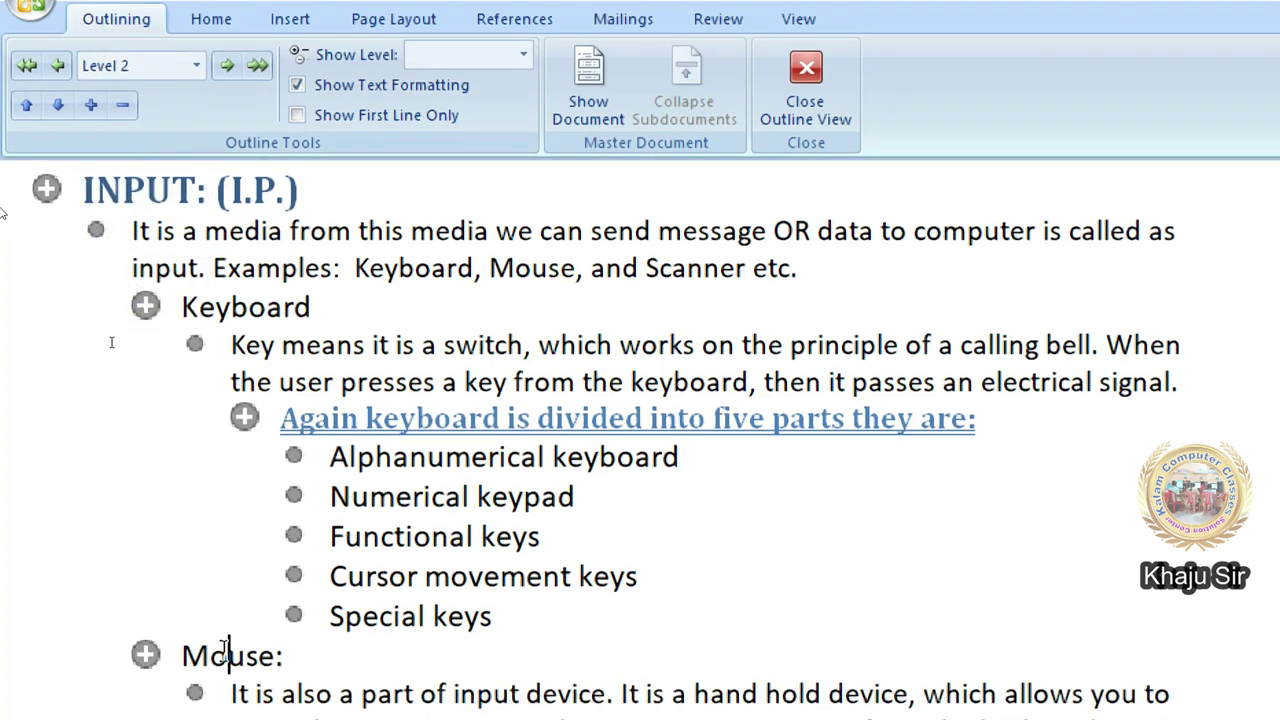
# Step: Assign outline Level 3 to the line "In mouse there are two types of clicks there are"
pyautogui.scroll(-2, 111, 342)
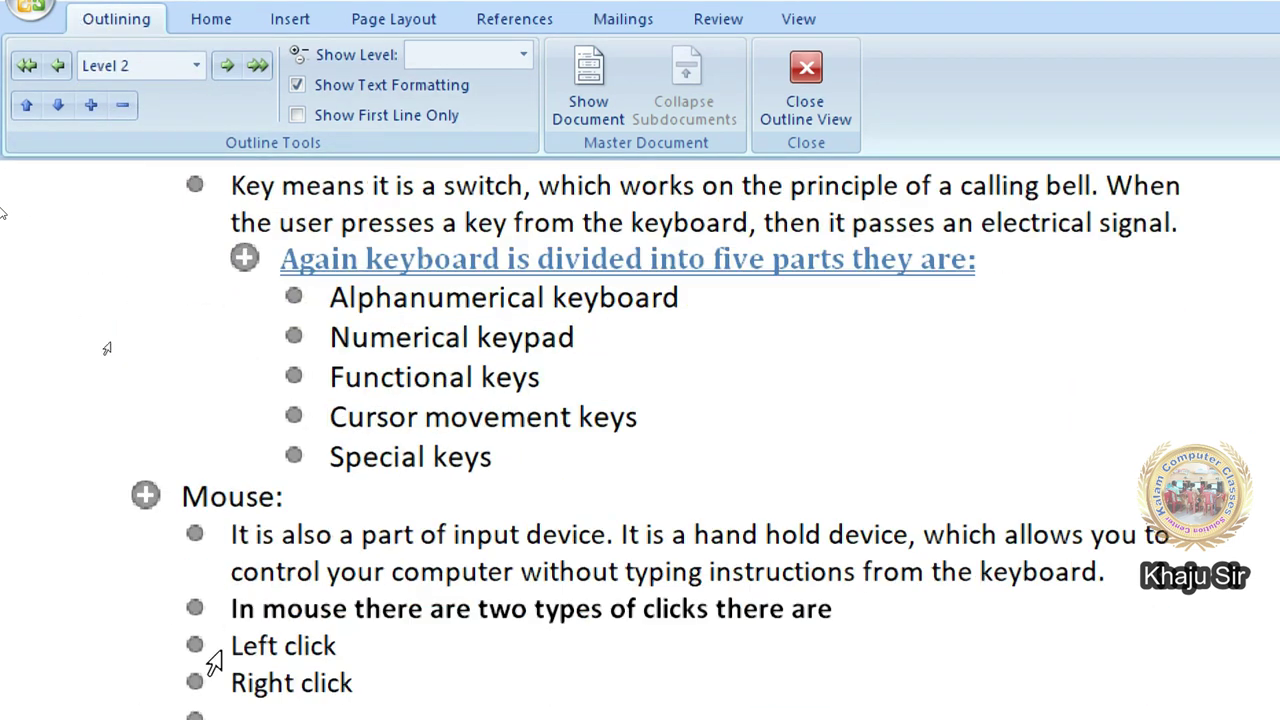
pyautogui.click(290, 534)
pyautogui.click(204, 428)
pyautogui.click(290, 534)
pyautogui.click(230, 432)
pyautogui.click(262, 534)
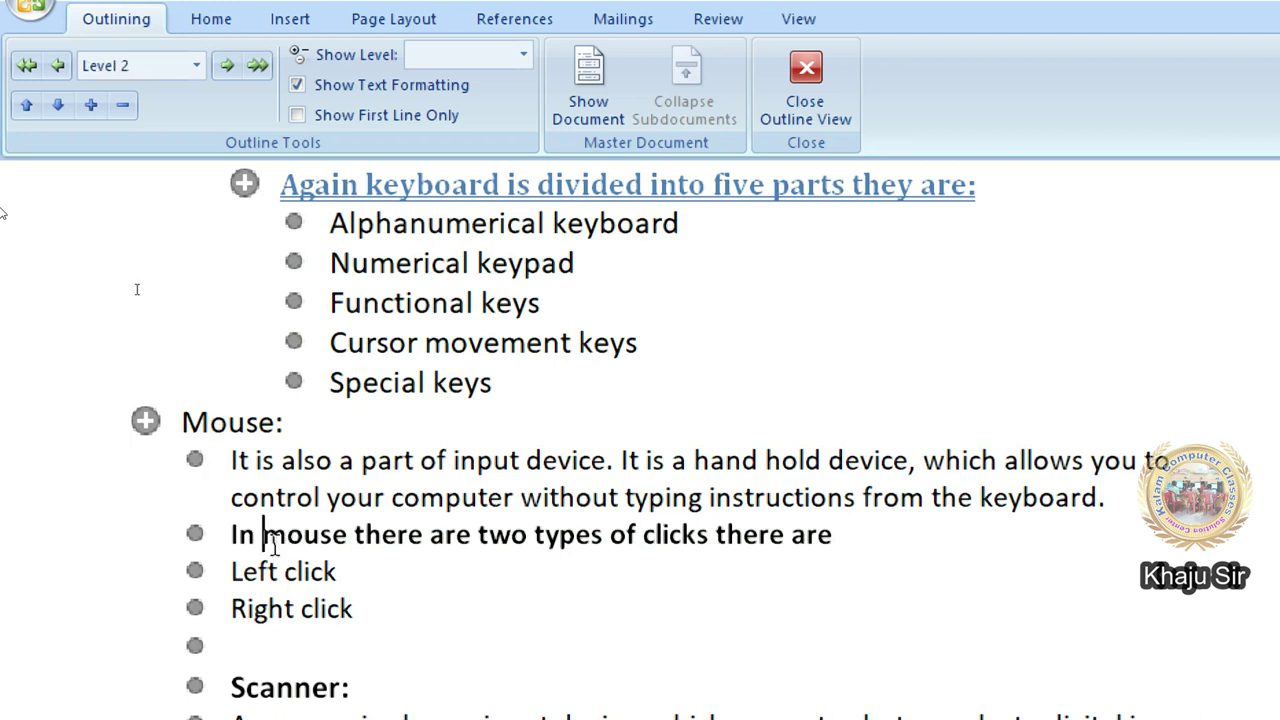
pyautogui.click(198, 66)
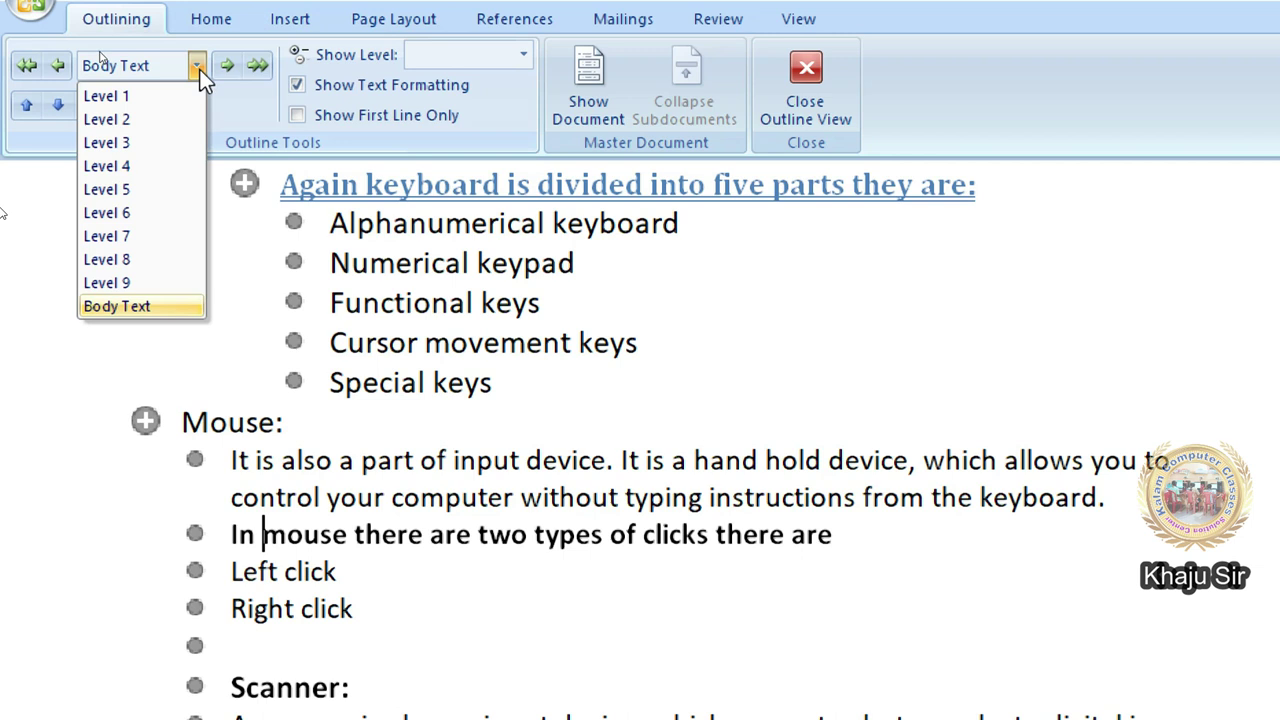
pyautogui.click(154, 142)
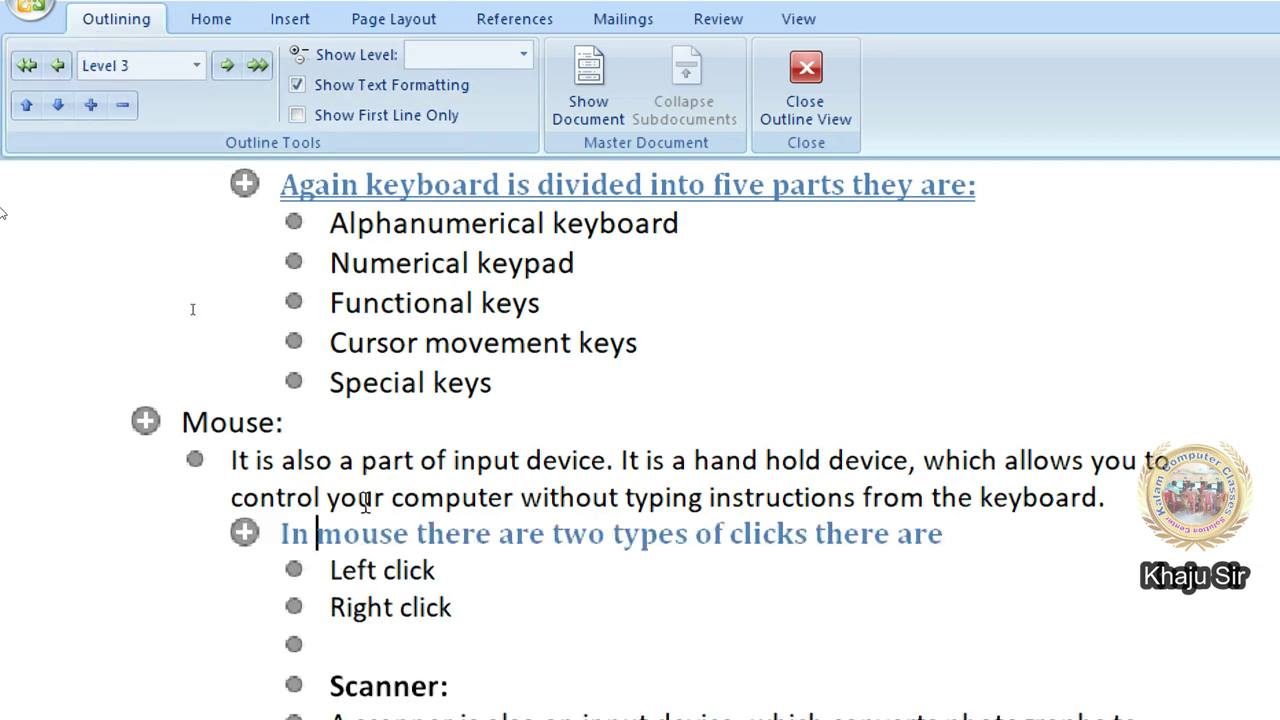
# Step: Assign outline Level 2 to the "Scanner:" heading after the list of mouse clicks
pyautogui.scroll(-1, 380, 540)
pyautogui.click(395, 612)
pyautogui.scroll(2, 243, 380)
pyautogui.click(268, 222)
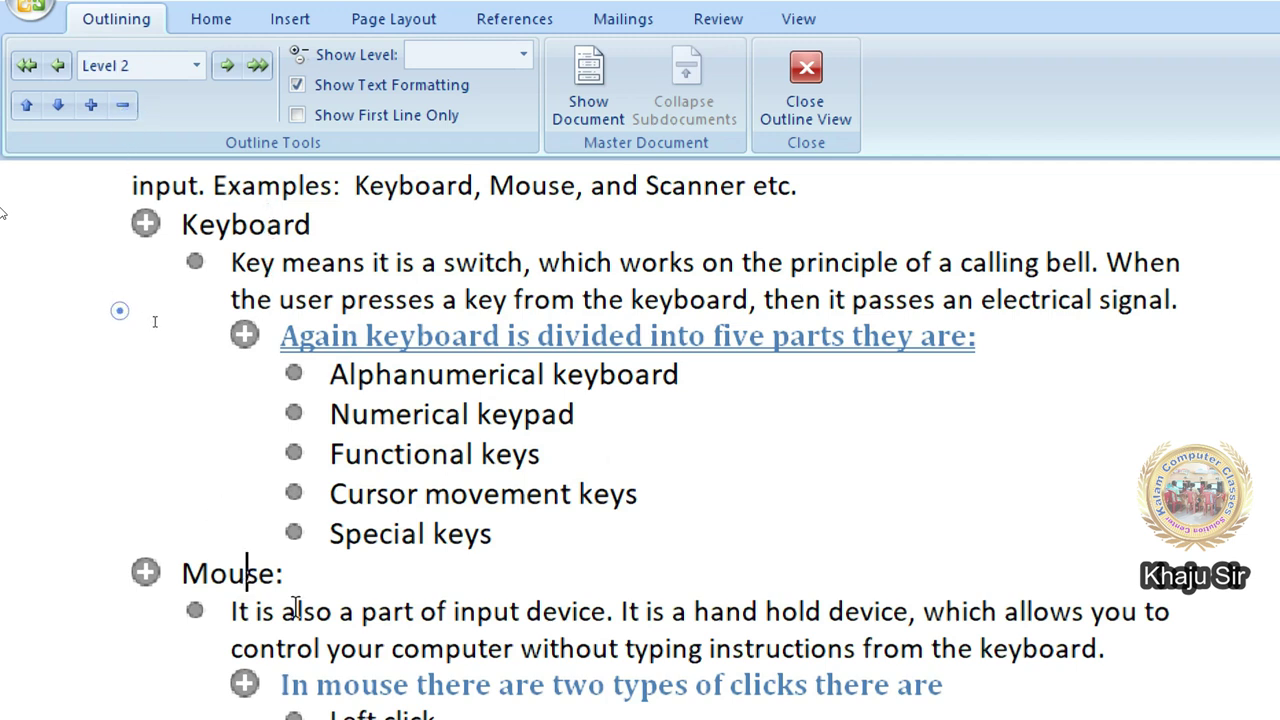
pyautogui.scroll(-2, 296, 608)
pyautogui.click(414, 685)
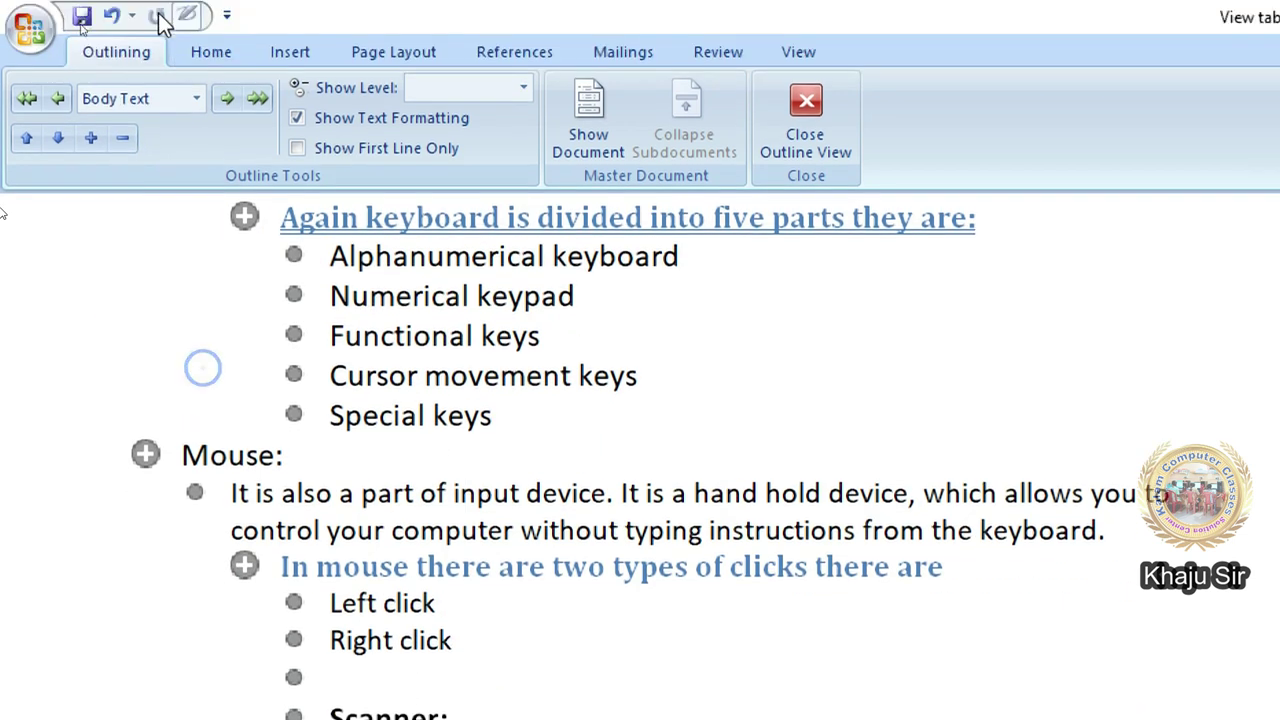
pyautogui.click(194, 98)
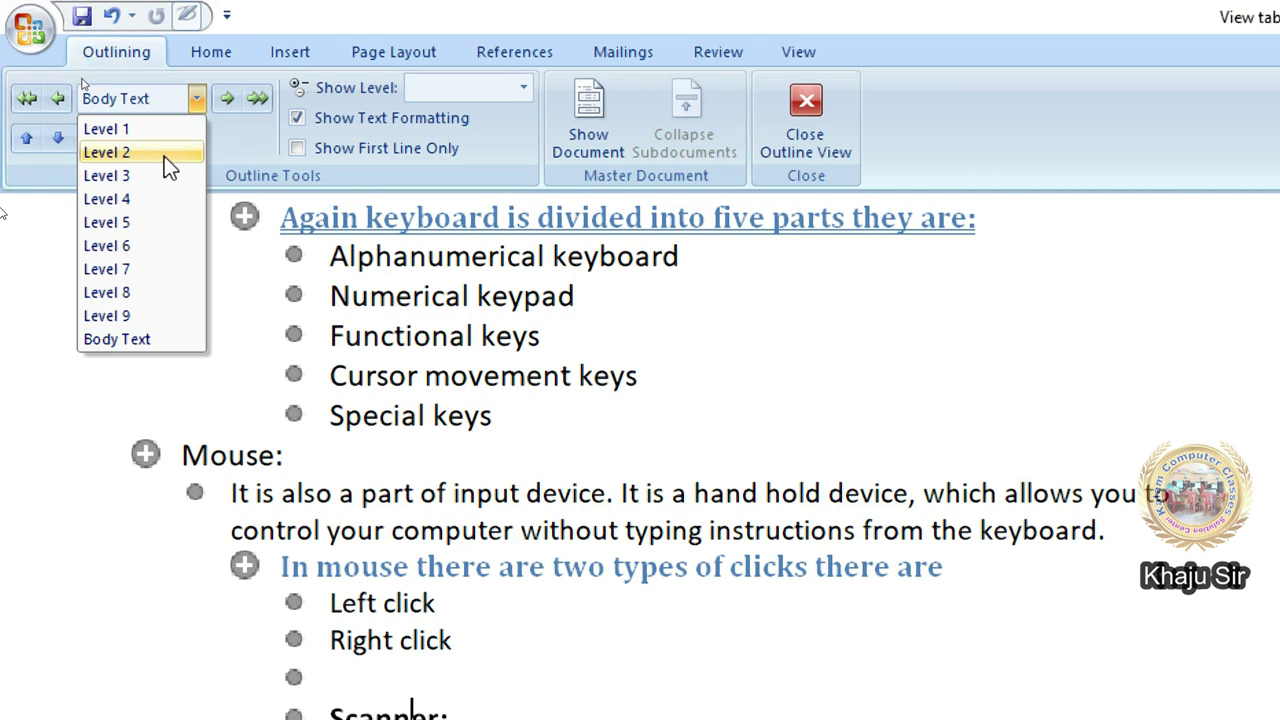
pyautogui.click(164, 156)
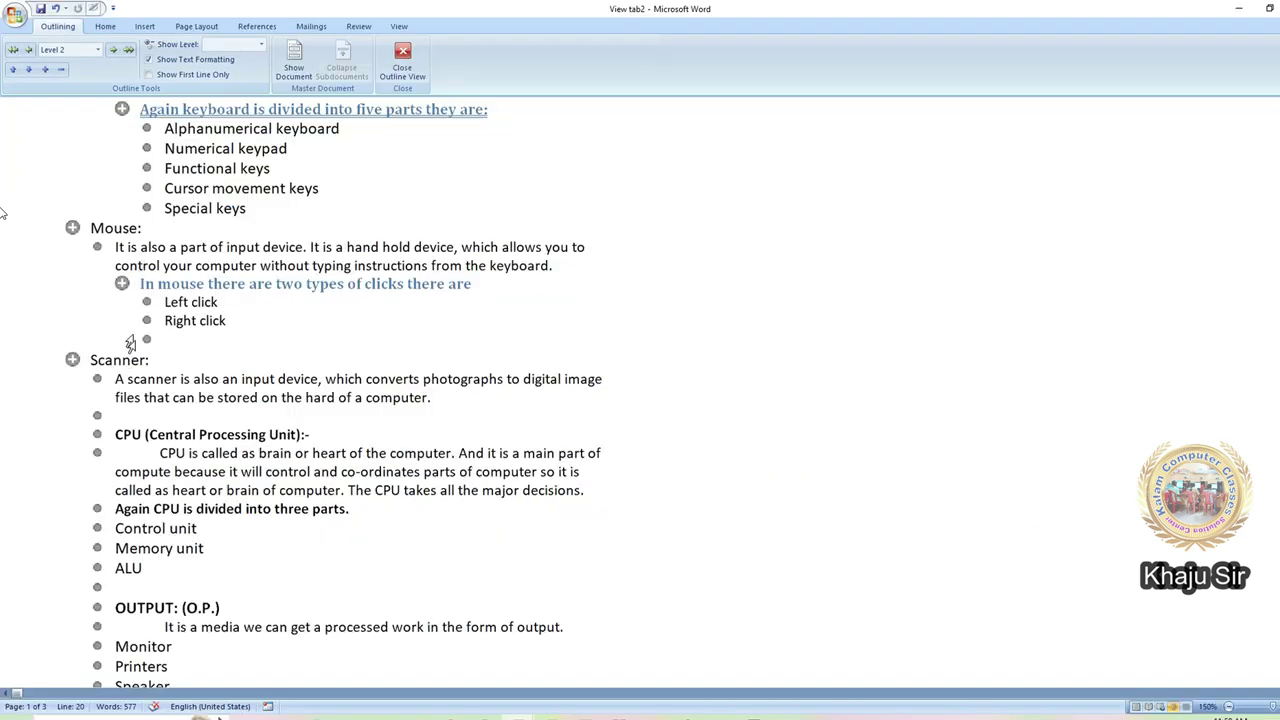
# Step: Promote the "CPU (Central Processing Unit)" heading directly to Heading 1, outline Level 1
pyautogui.scroll(2, 130, 343)
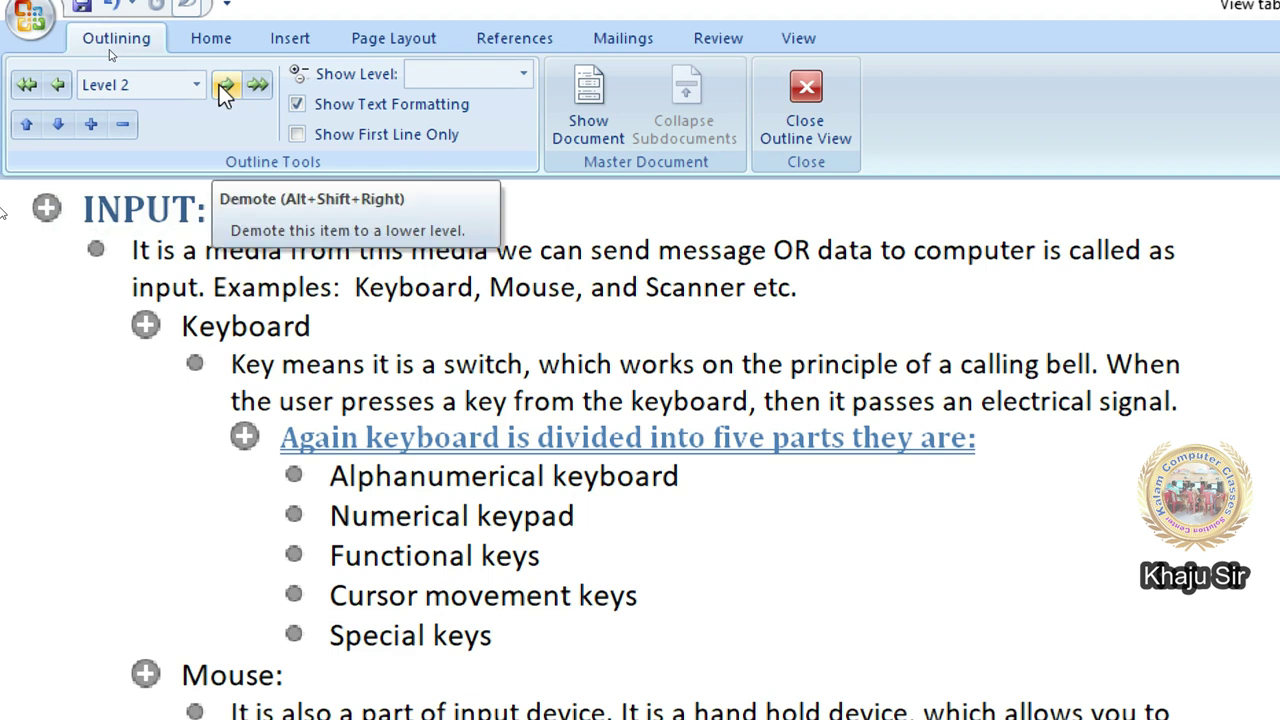
pyautogui.scroll(-2, 196, 332)
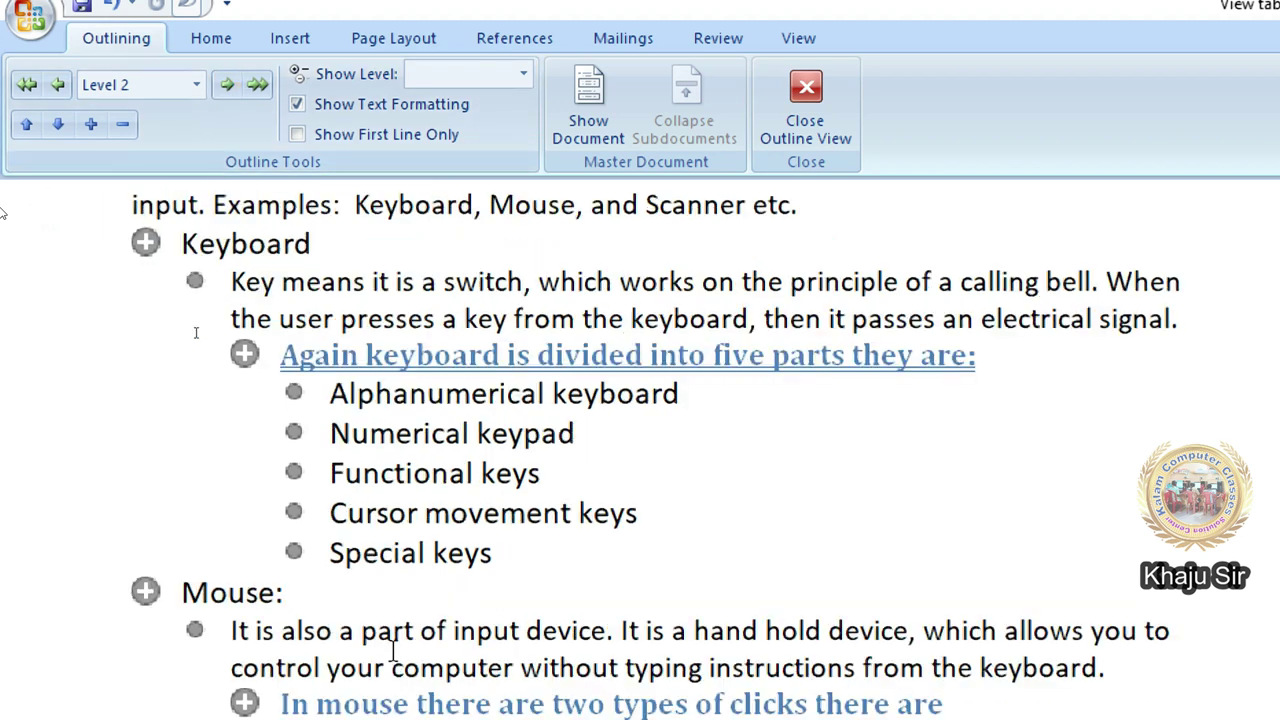
pyautogui.scroll(-5, 196, 332)
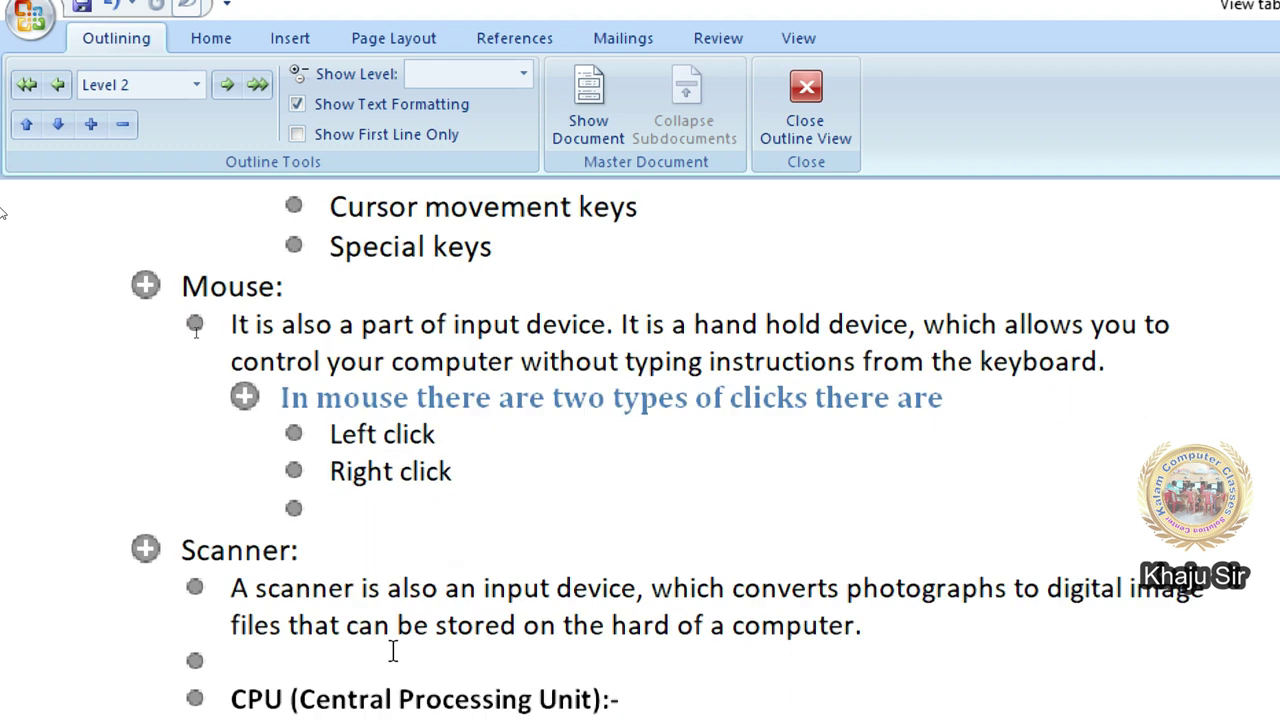
pyautogui.click(175, 280)
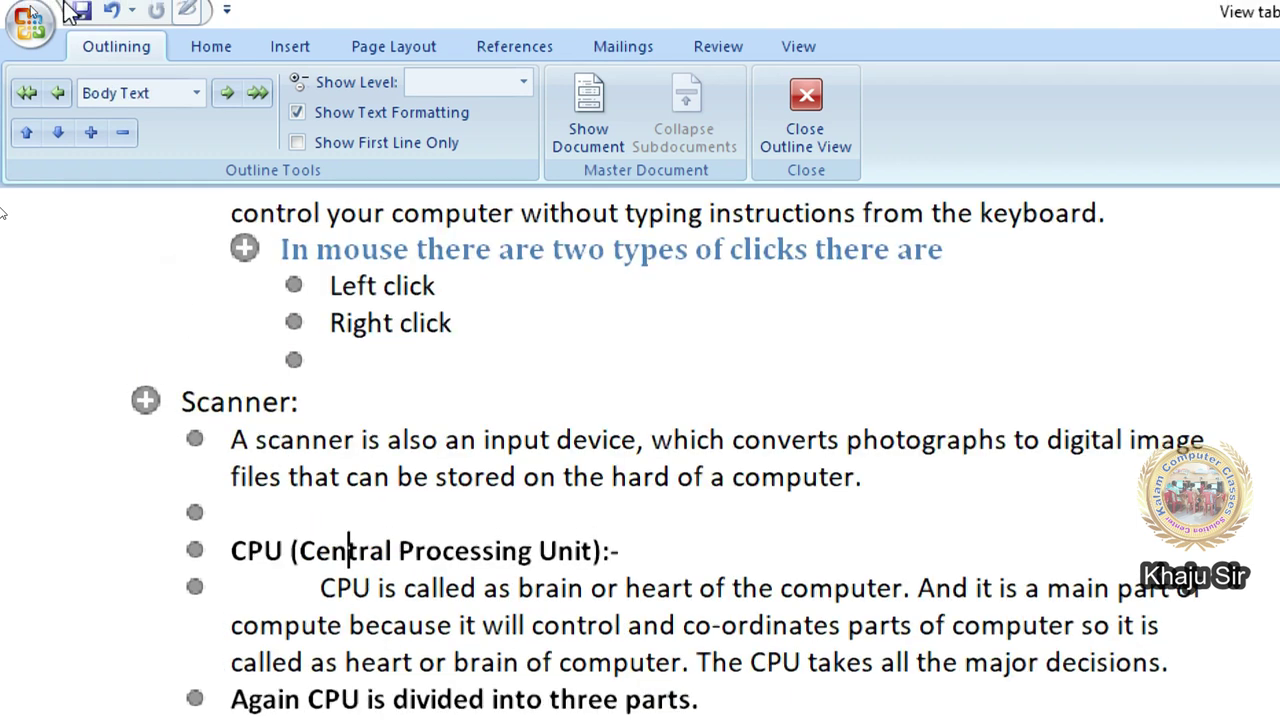
pyautogui.click(29, 103)
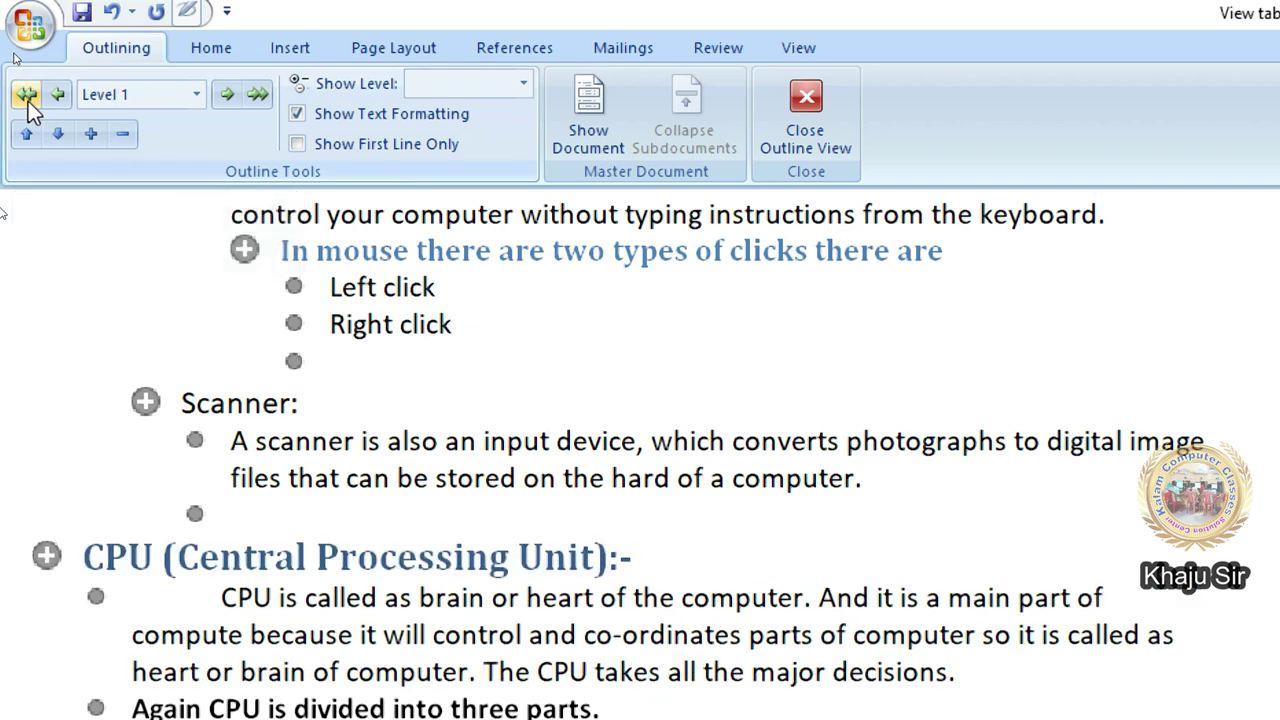
# Step: Demote the line "Again CPU is divided into three parts." to outline Level 2 under the CPU heading
pyautogui.scroll(-2, 554, 557)
pyautogui.click(244, 481)
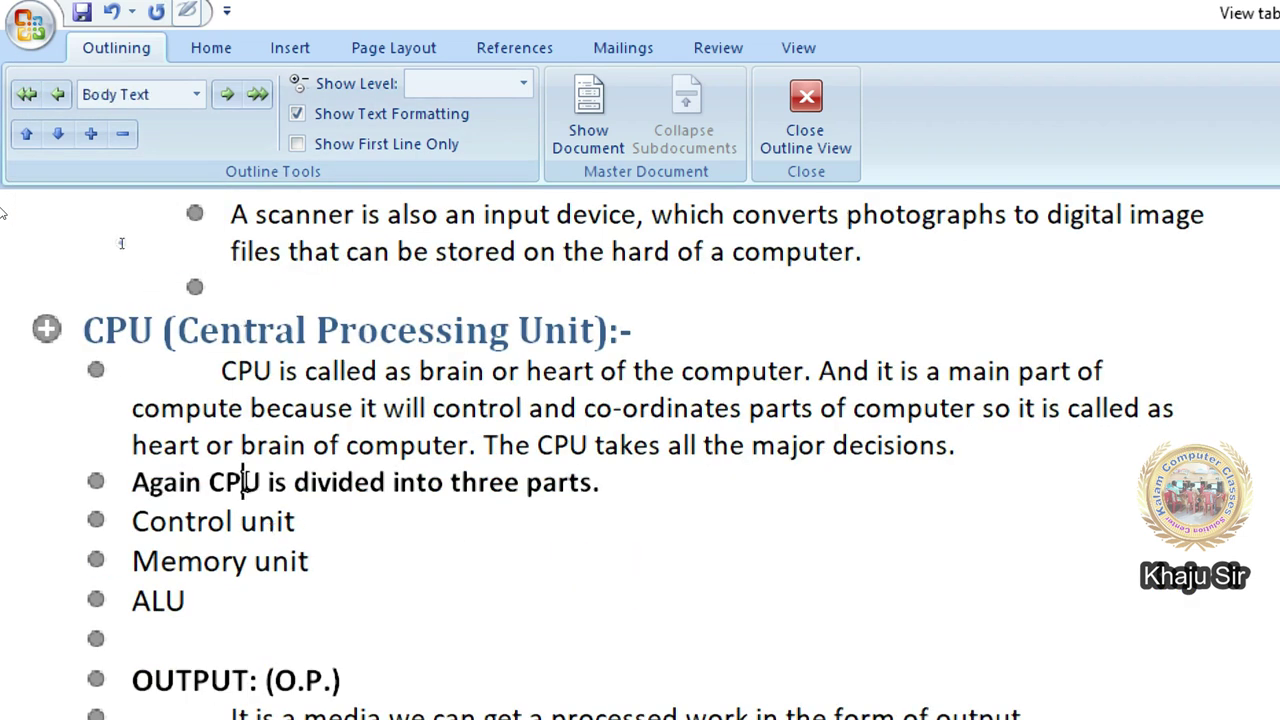
pyautogui.click(224, 101)
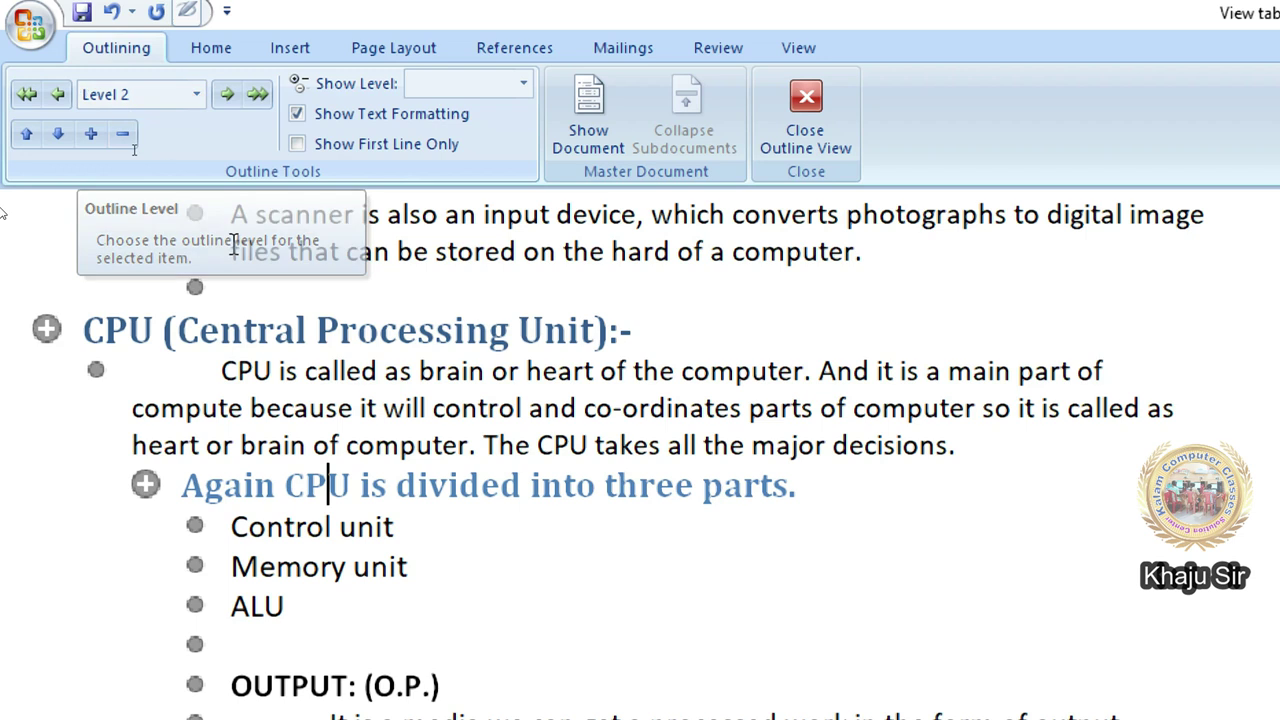
# Step: Promote the "OUTPUT: (O.P.)" heading directly to Heading 1, outline Level 1
pyautogui.scroll(-1, 288, 560)
pyautogui.click(290, 610)
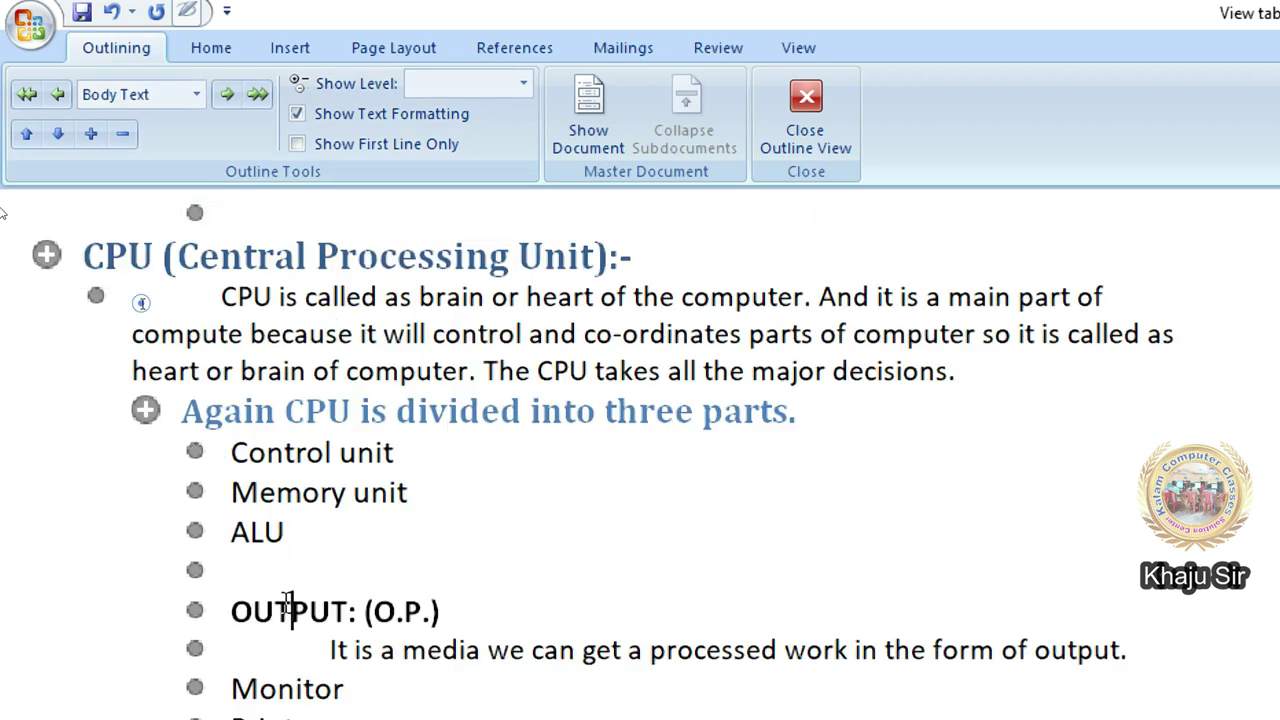
pyautogui.click(28, 98)
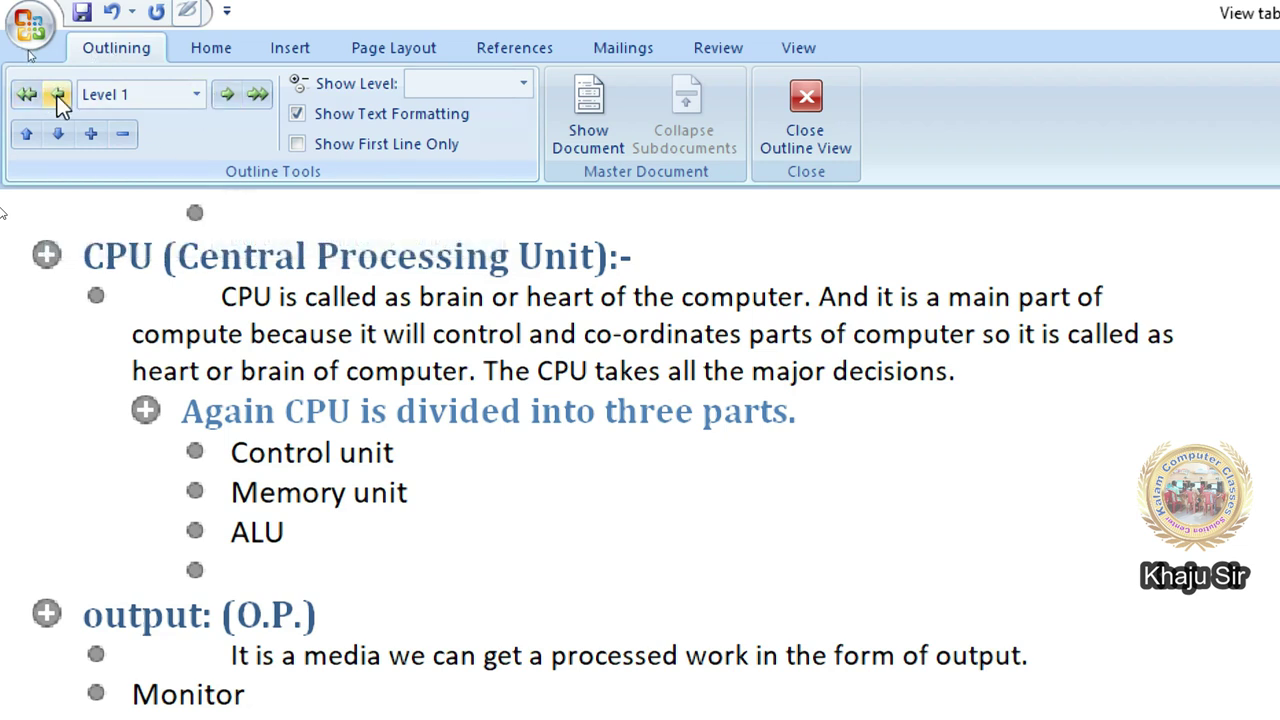
# Step: Promote the "Computer Hardware:" heading after the output devices to outline Level 1
pyautogui.scroll(-3, 93, 230)
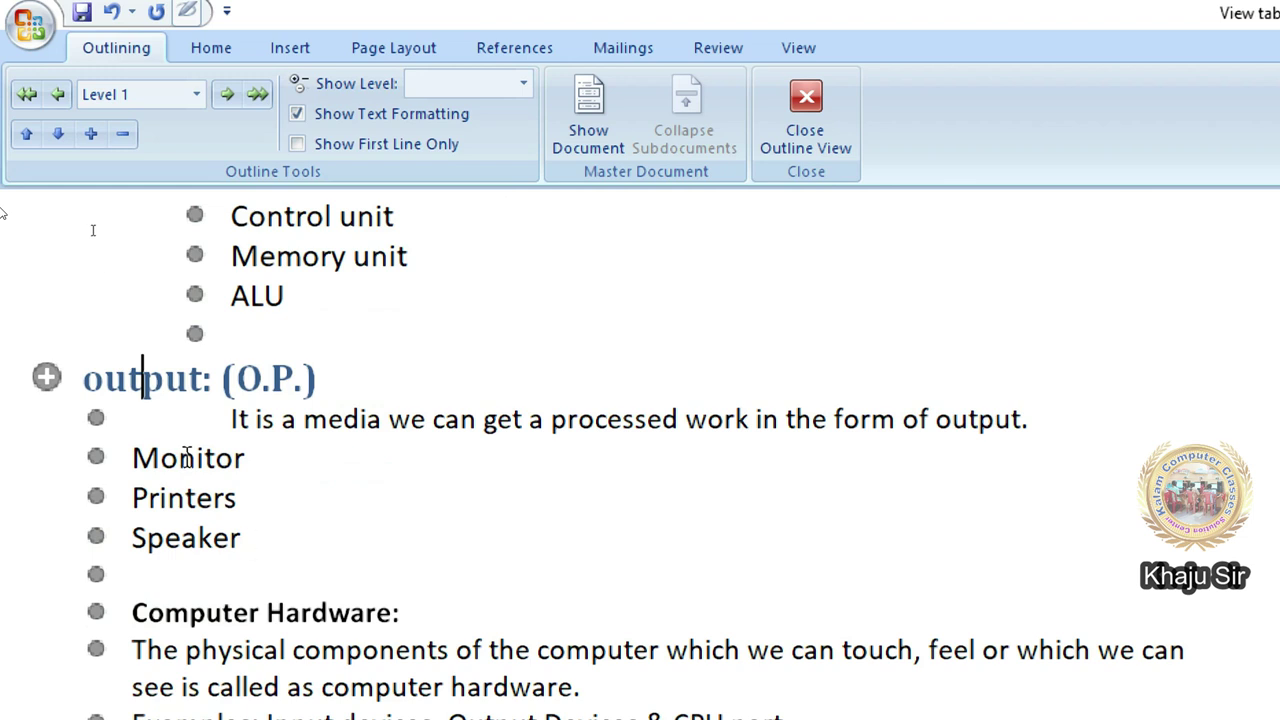
pyautogui.scroll(-1, 222, 545)
pyautogui.click(235, 533)
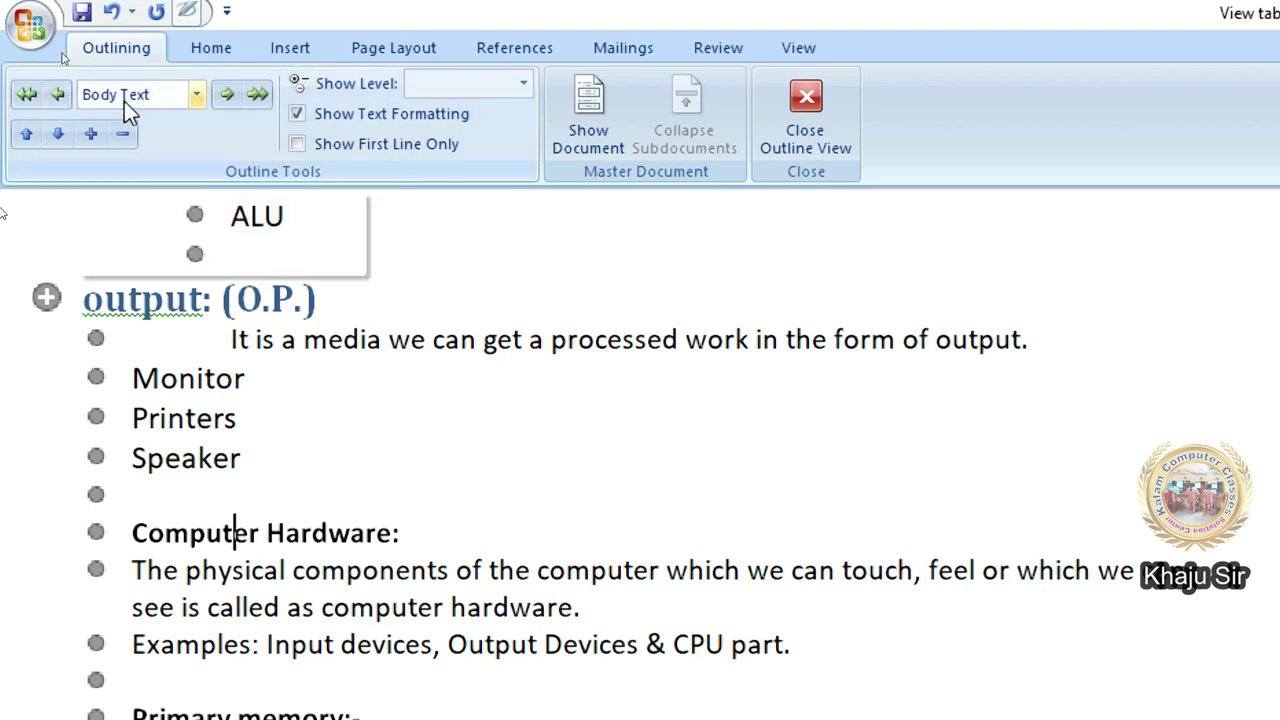
pyautogui.click(66, 99)
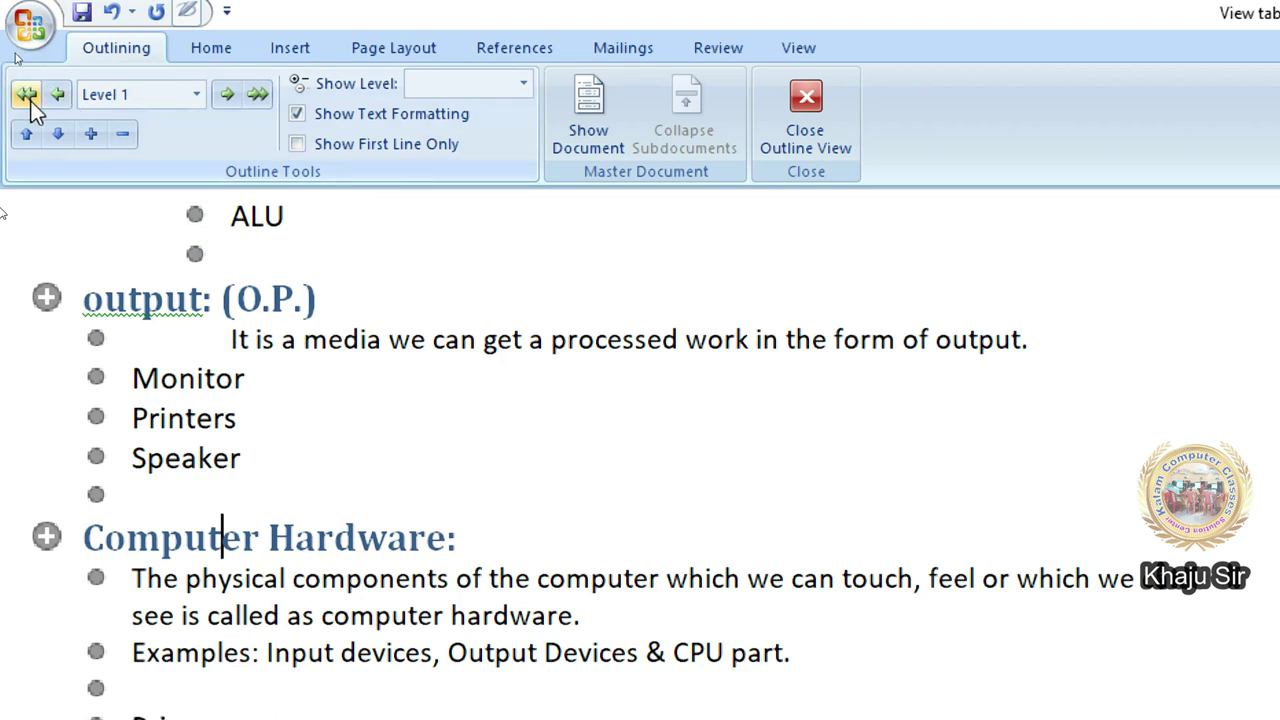
pyautogui.click(27, 94)
# Step: Demote the "Primary memory:-" line to outline Level 2 under the Computer Hardware heading
pyautogui.click(272, 482)
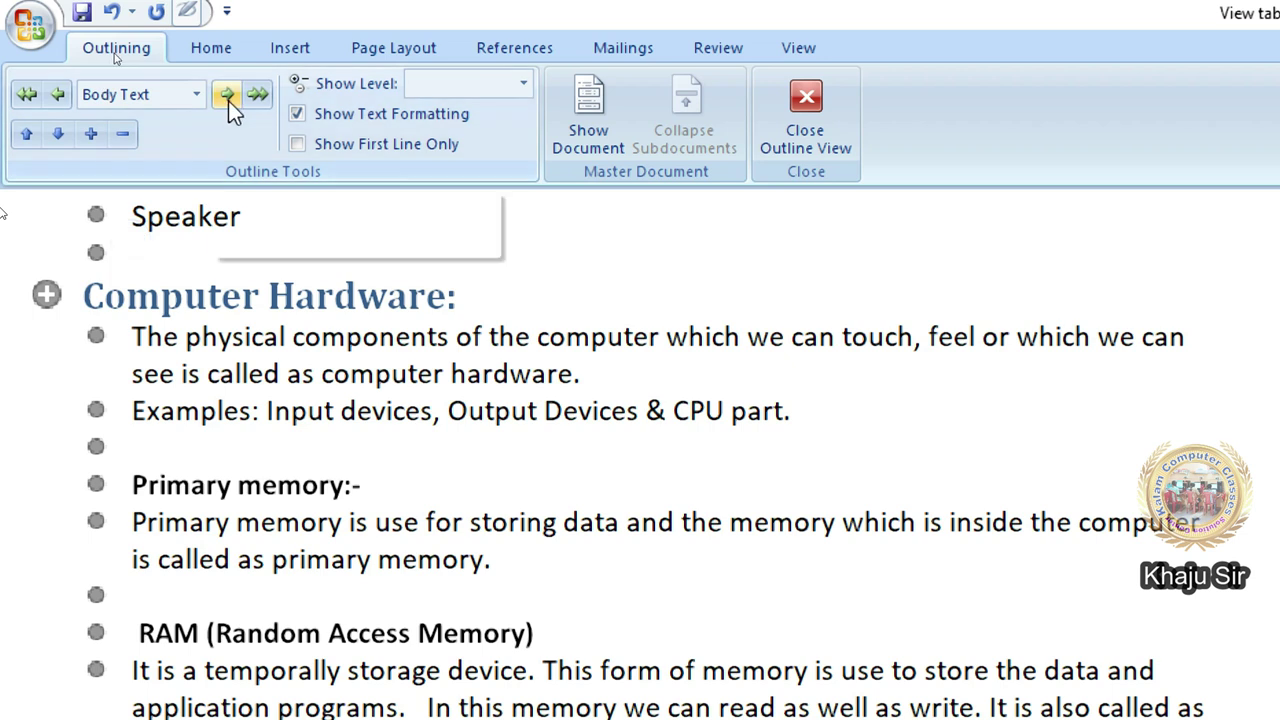
pyautogui.click(229, 100)
pyautogui.scroll(-2, 357, 510)
# Step: Demote the "RAM (Random Access Memory)" line to outline Level 3 under Primary memory
pyautogui.click(362, 480)
pyautogui.click(299, 328)
pyautogui.click(364, 480)
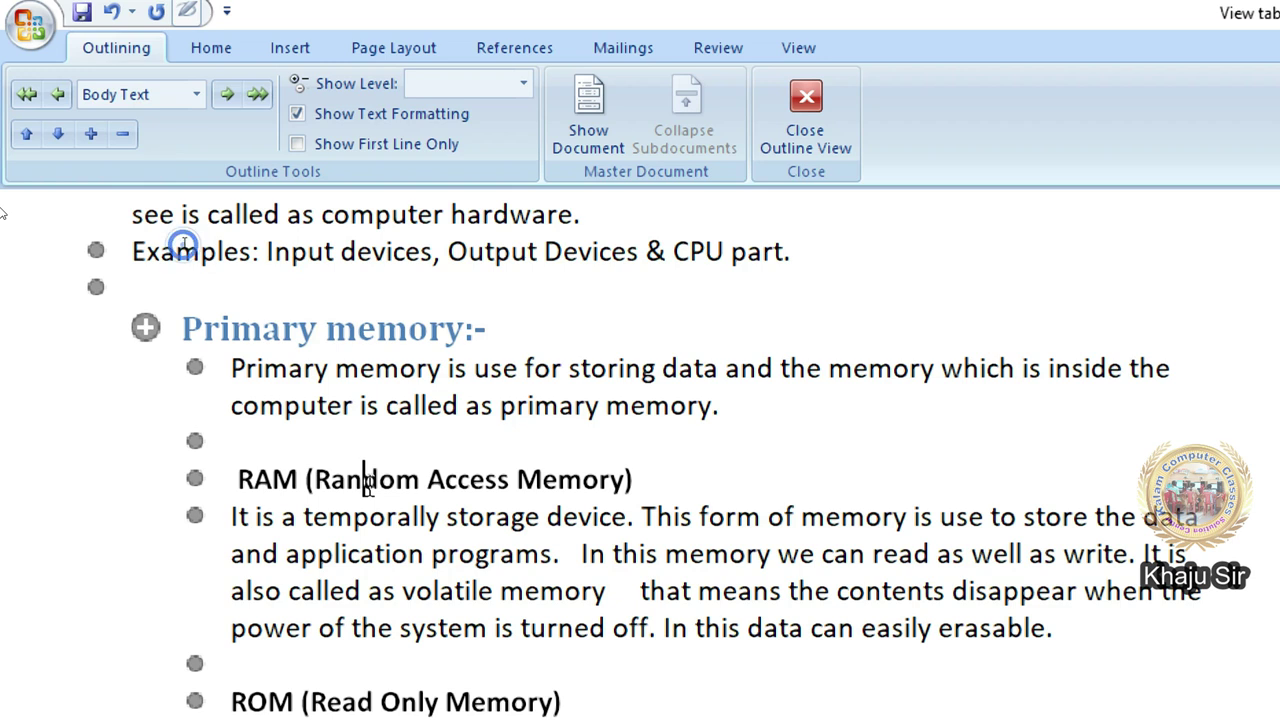
pyautogui.click(230, 96)
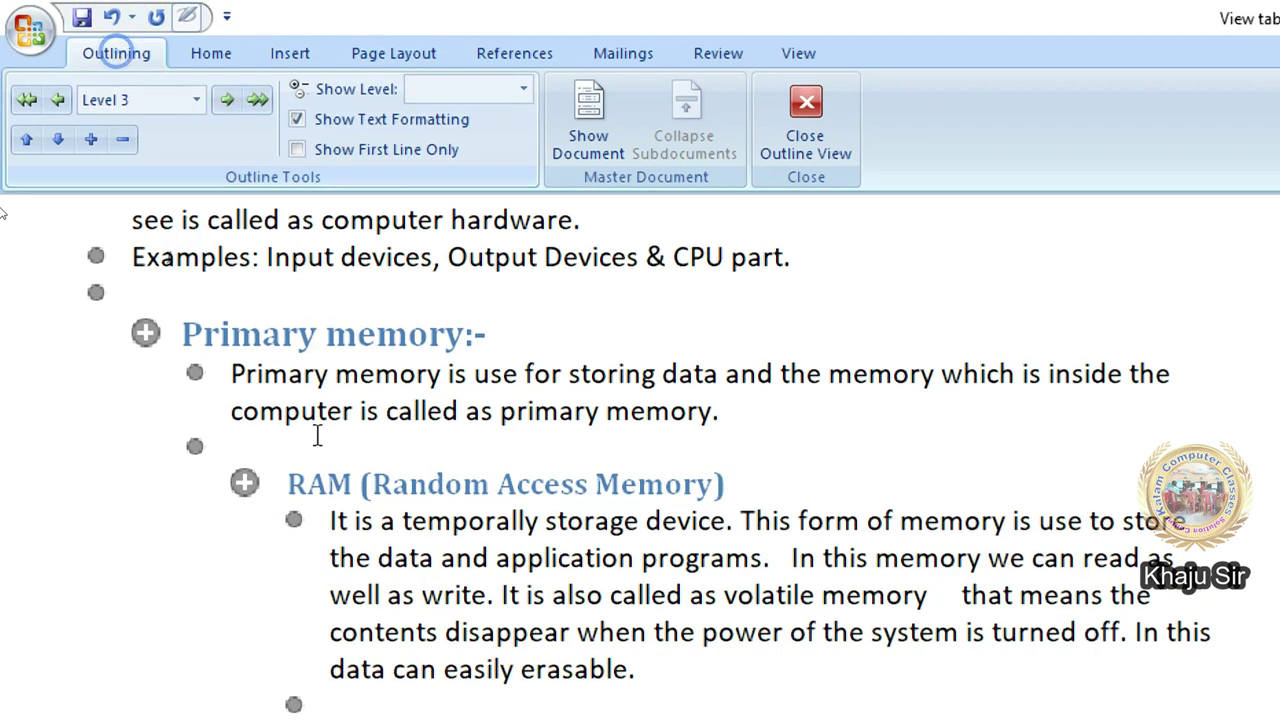
# Step: Demote the "ROM (Read Only Memory)" line into a heading and promote it to outline Level 3, matching RAM
pyautogui.scroll(-2, 314, 357)
pyautogui.click(404, 586)
pyautogui.click(229, 100)
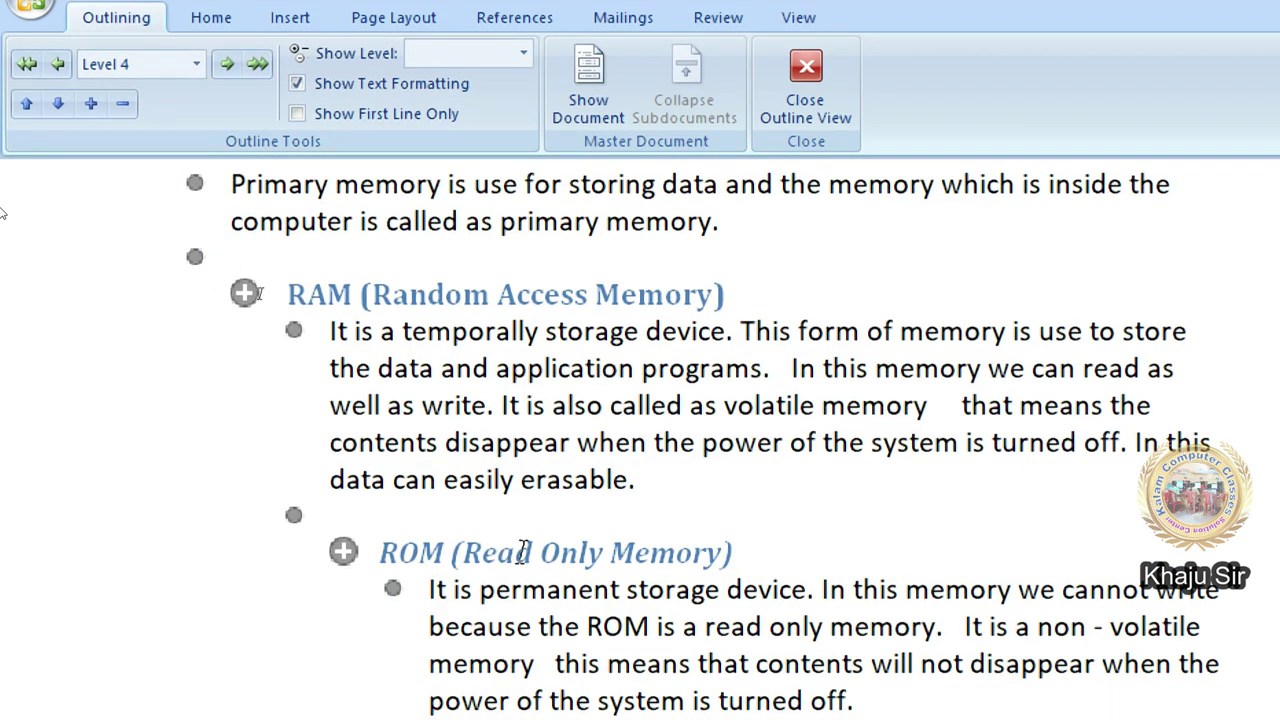
pyautogui.click(362, 294)
pyautogui.click(463, 553)
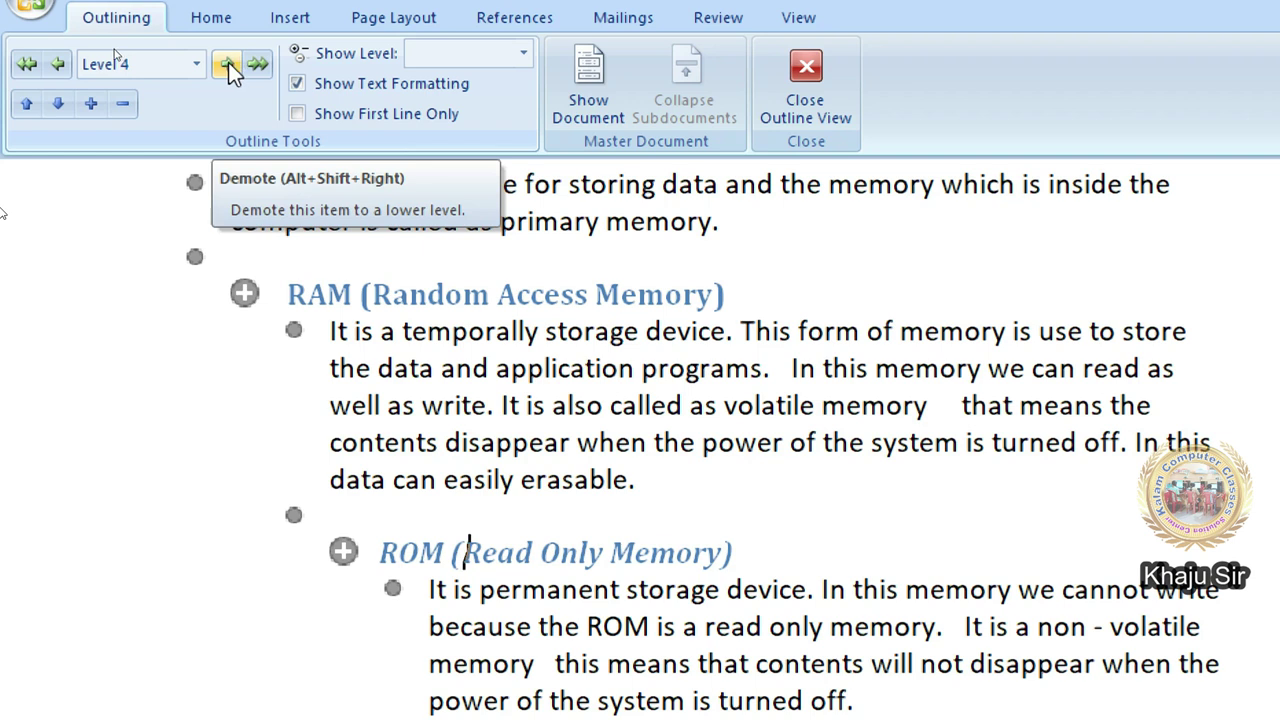
pyautogui.click(61, 65)
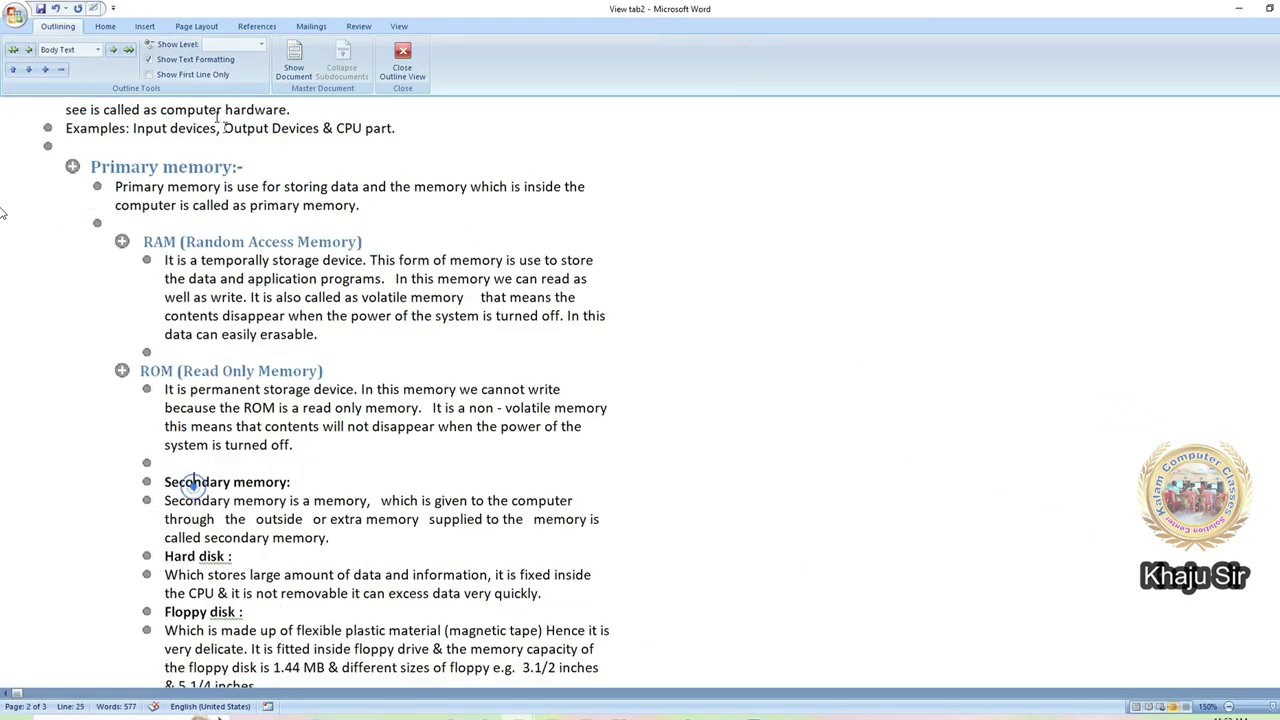
# Step: Assign outline Level 2 to the "Secondary memory:" line
pyautogui.click(192, 482)
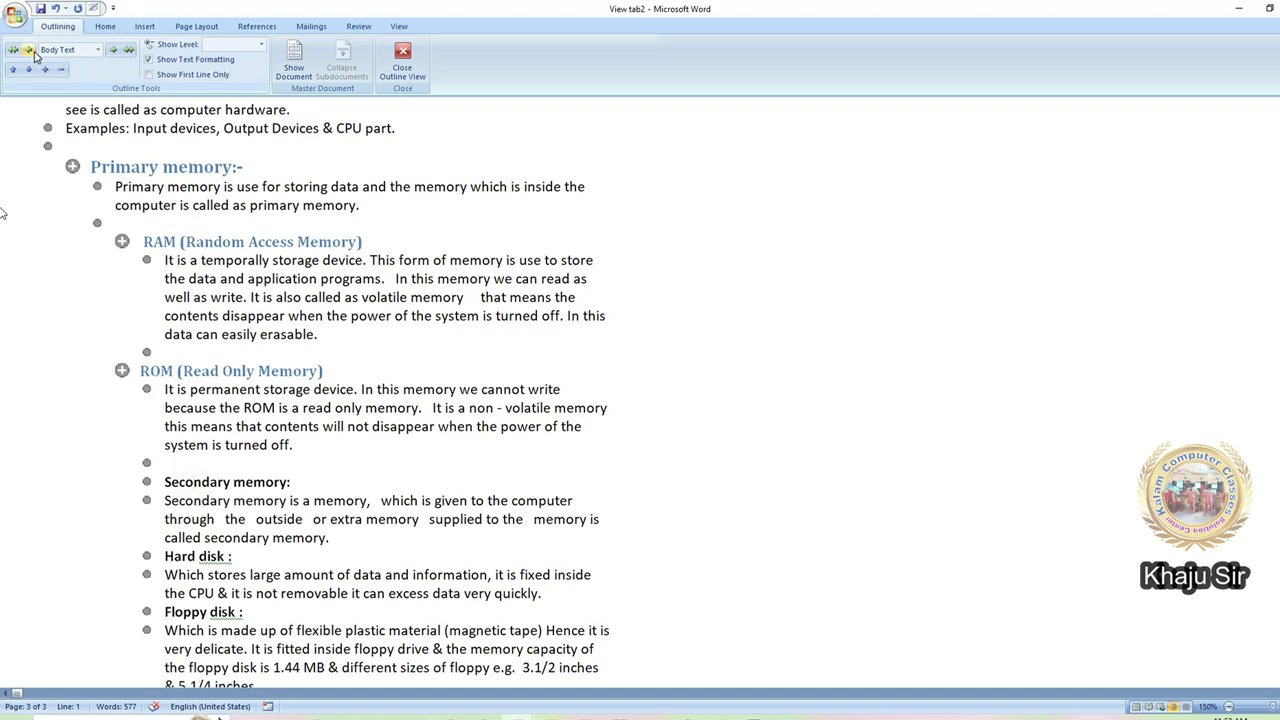
pyautogui.click(99, 50)
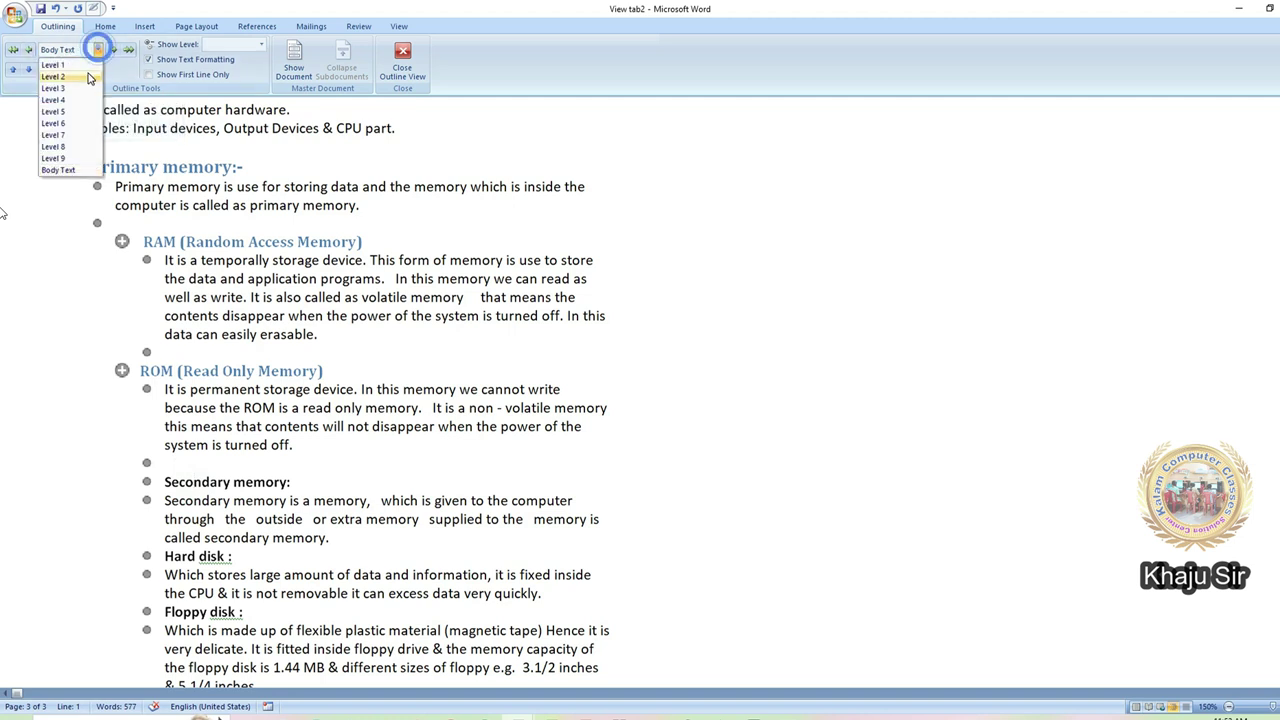
pyautogui.click(88, 77)
# Step: Assign outline Level 3 to the "Hard disk :" and "Floppy disk :" lines under Secondary memory
pyautogui.scroll(-2, 154, 282)
pyautogui.click(147, 445)
pyautogui.click(99, 50)
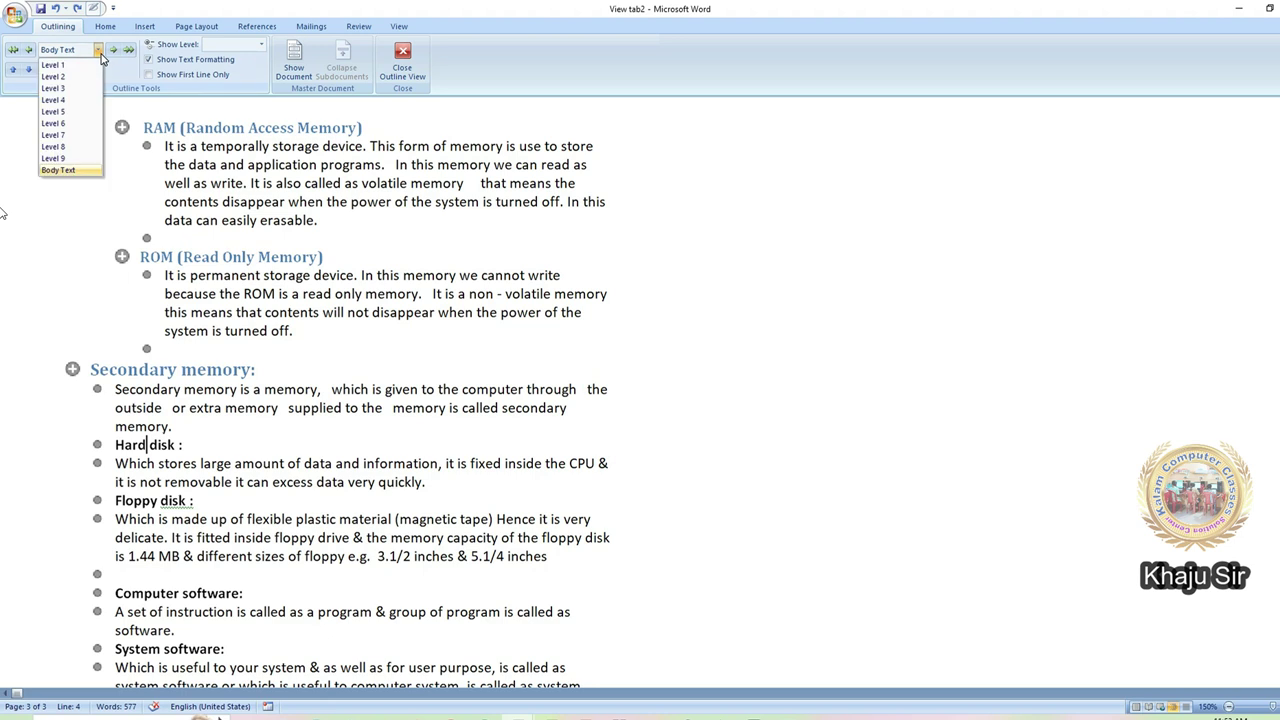
pyautogui.click(84, 86)
pyautogui.press('Down')
pyautogui.press('Down')
pyautogui.press('Down')
pyautogui.click(99, 50)
pyautogui.click(86, 86)
pyautogui.scroll(-2, 208, 510)
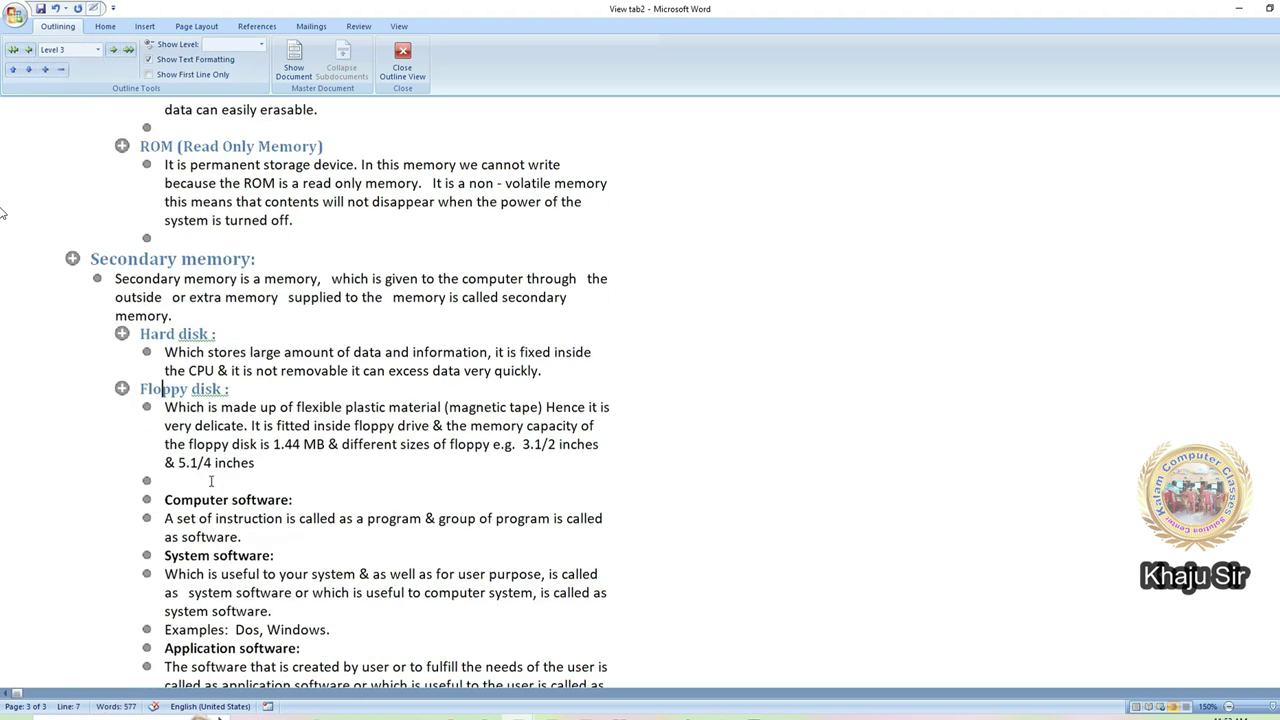
# Step: Zoom the document to 200% and assign outline Level 1 to the "Computer software:" line
pyautogui.click(216, 500)
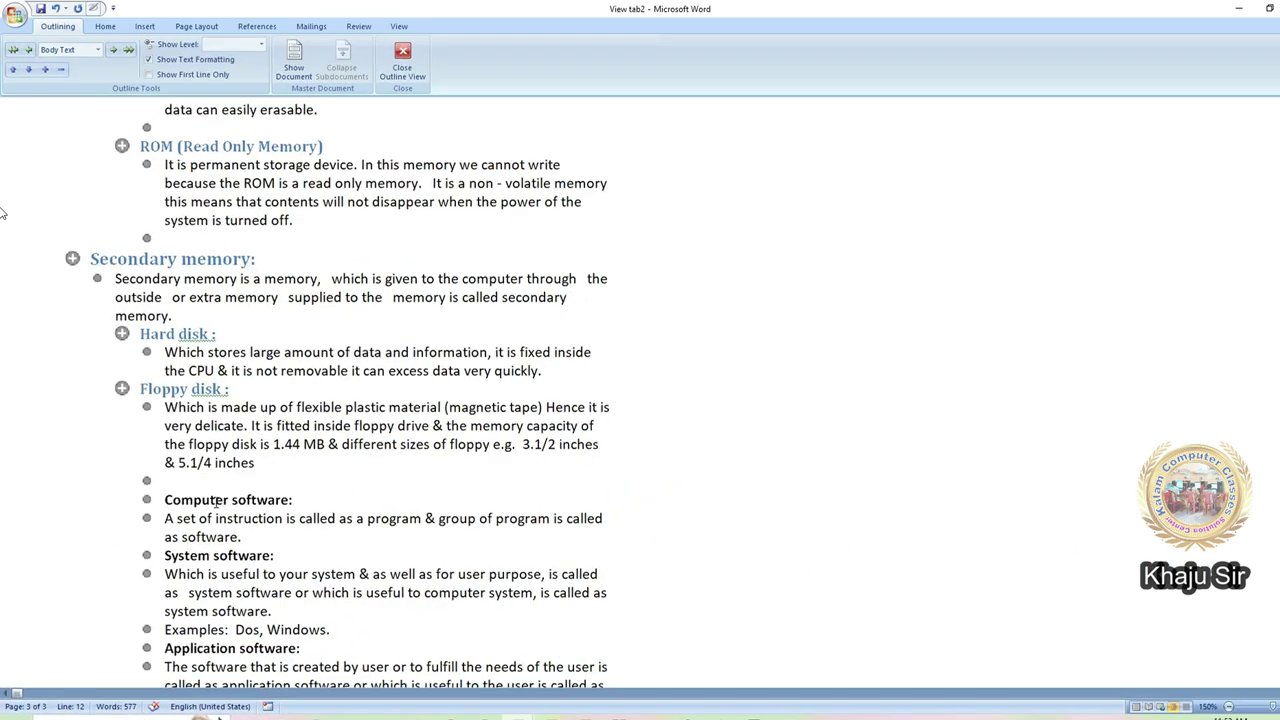
pyautogui.keyDown('ctrl'); pyautogui.scroll(5, 216, 500); pyautogui.keyUp('ctrl')
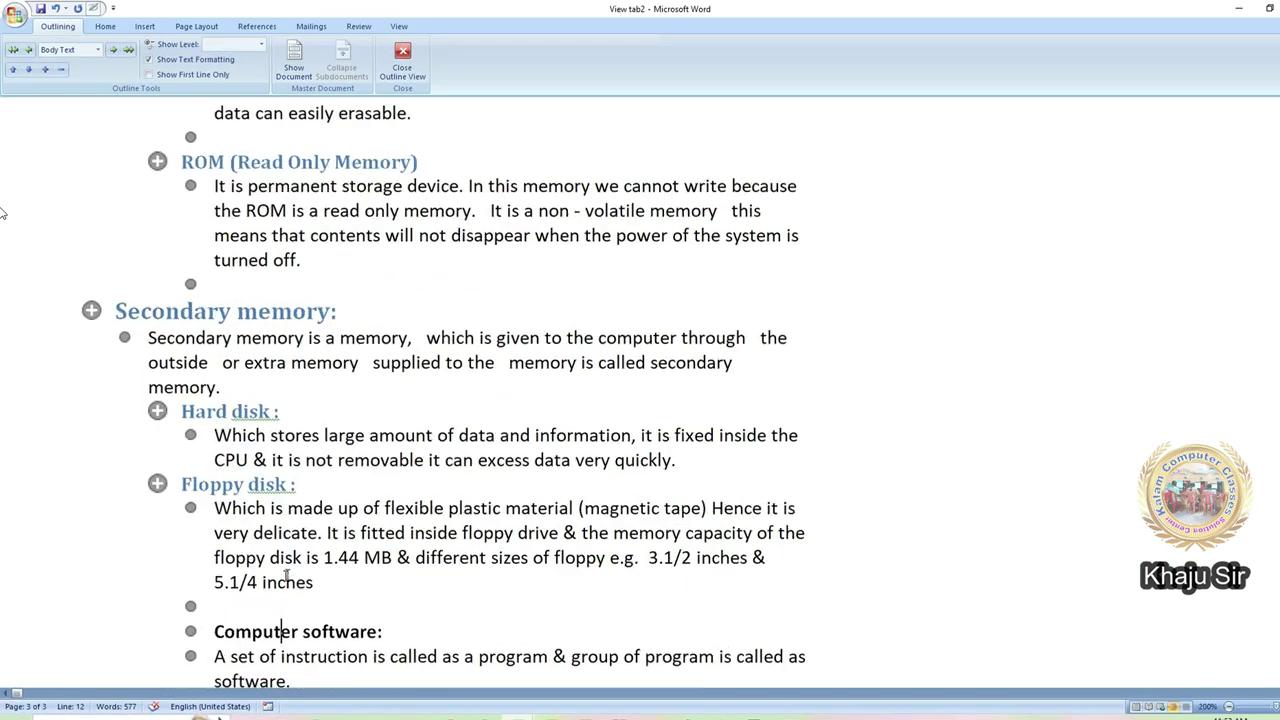
pyautogui.click(98, 50)
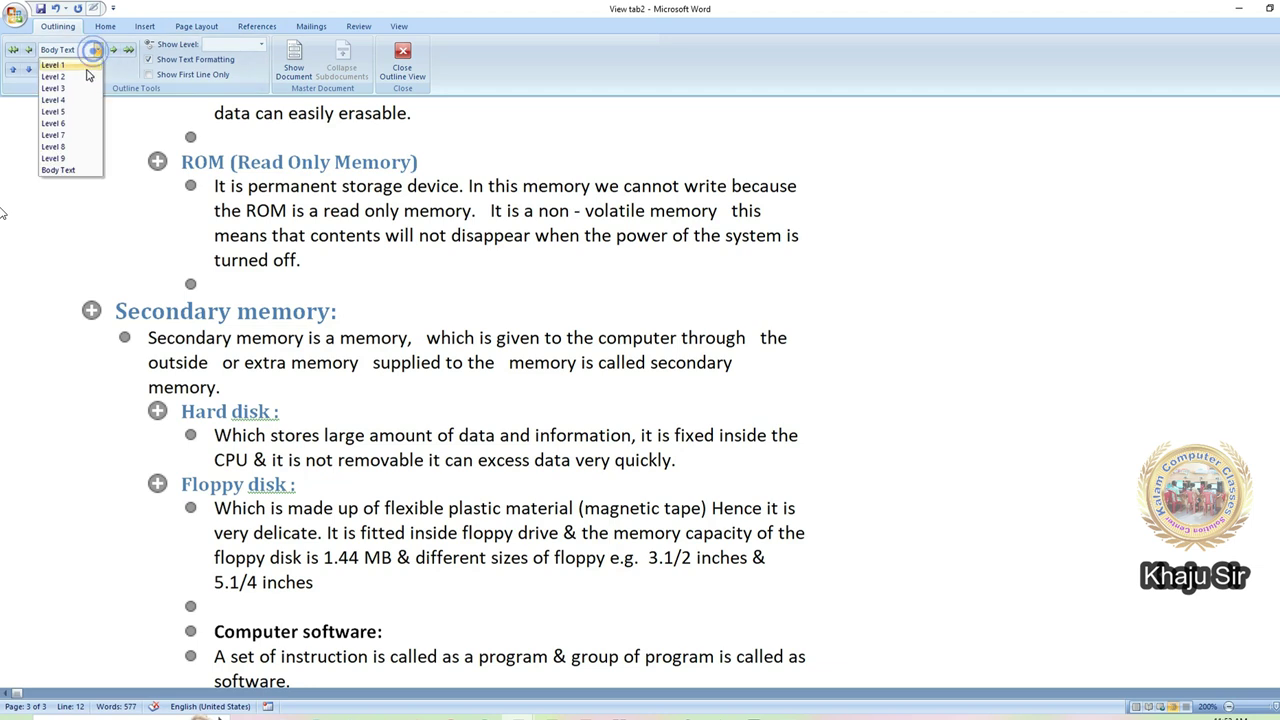
pyautogui.click(86, 65)
# Step: Assign outline Level 2 to the "System software:" and "Application software:" lines under Computer software
pyautogui.scroll(-4, 160, 364)
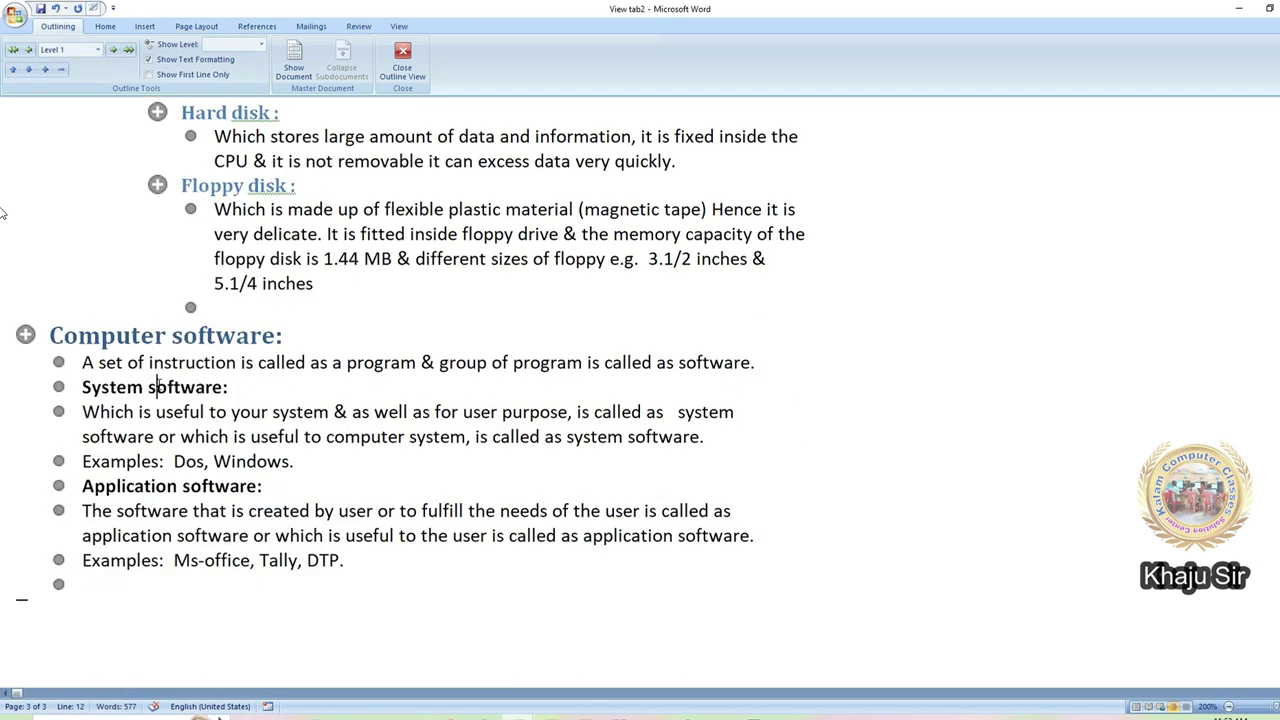
pyautogui.click(187, 488)
pyautogui.click(184, 388)
pyautogui.click(98, 50)
pyautogui.click(88, 77)
pyautogui.click(187, 489)
pyautogui.click(98, 50)
pyautogui.click(84, 77)
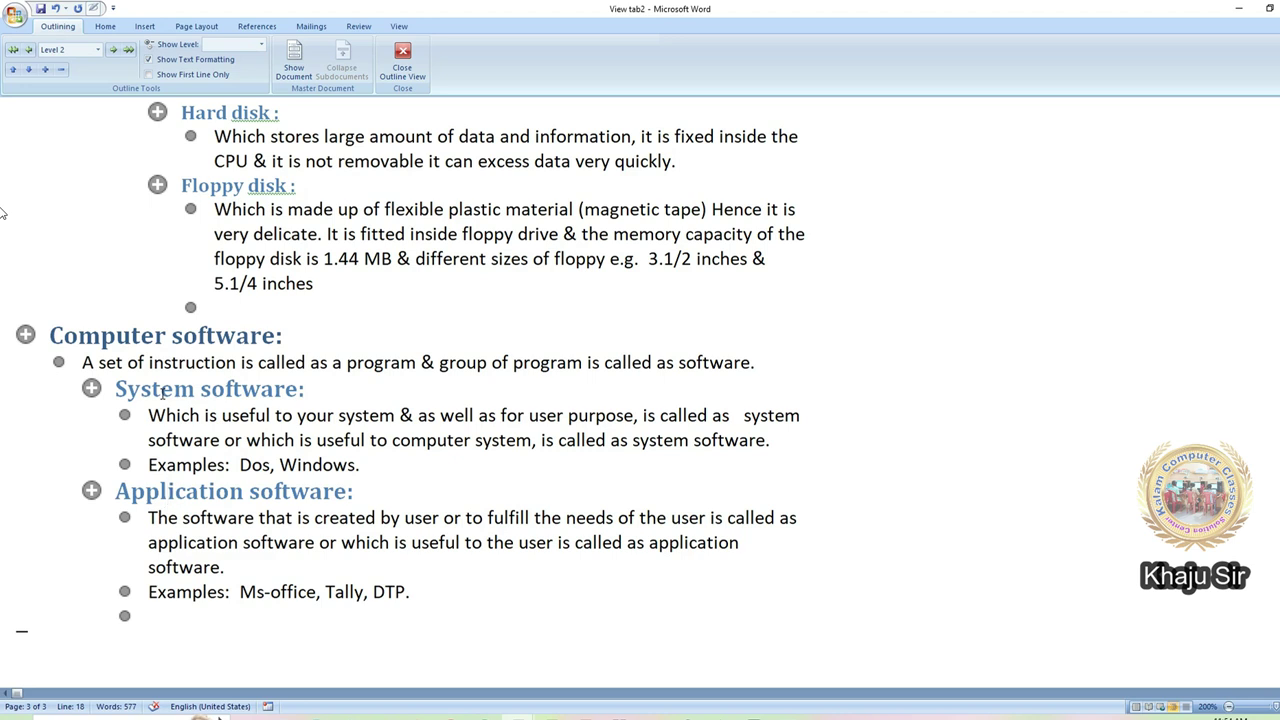
# Step: Collapse the Level 1 sections of the outline and convert the "output: (O.P.)" heading to uppercase
pyautogui.scroll(20, 163, 393)
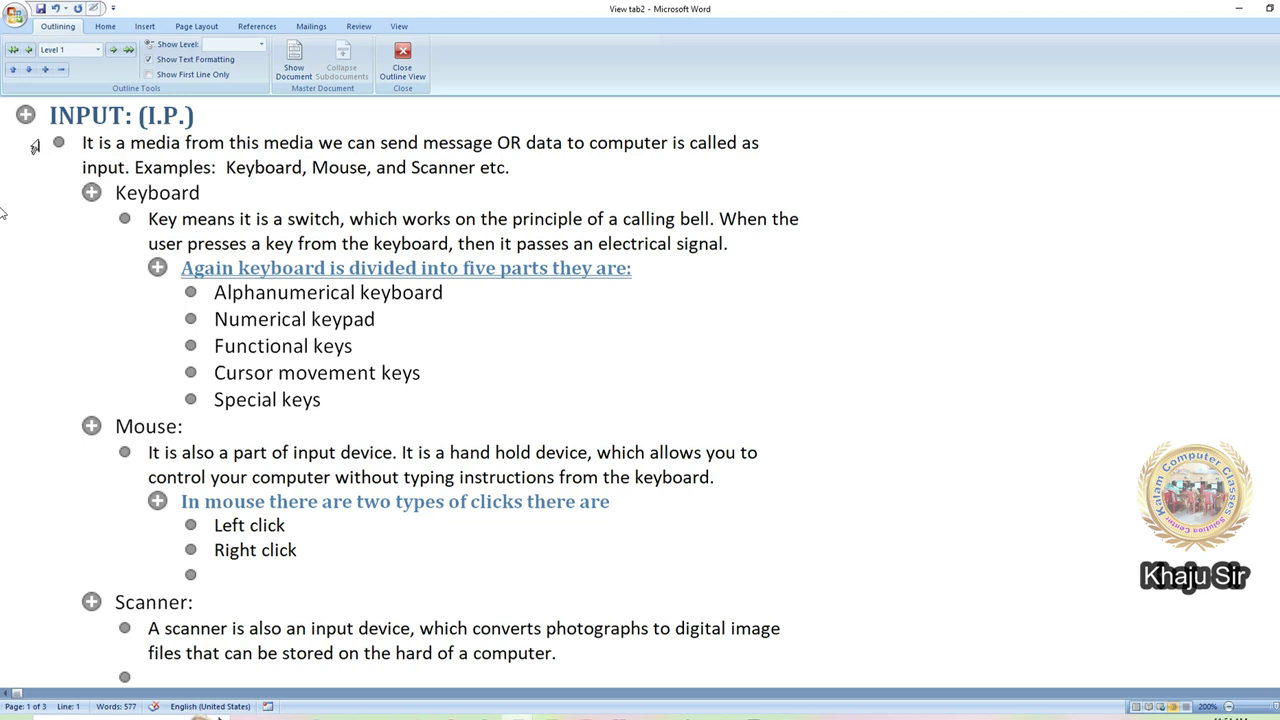
pyautogui.doubleClick(25, 114)
pyautogui.click(124, 116)
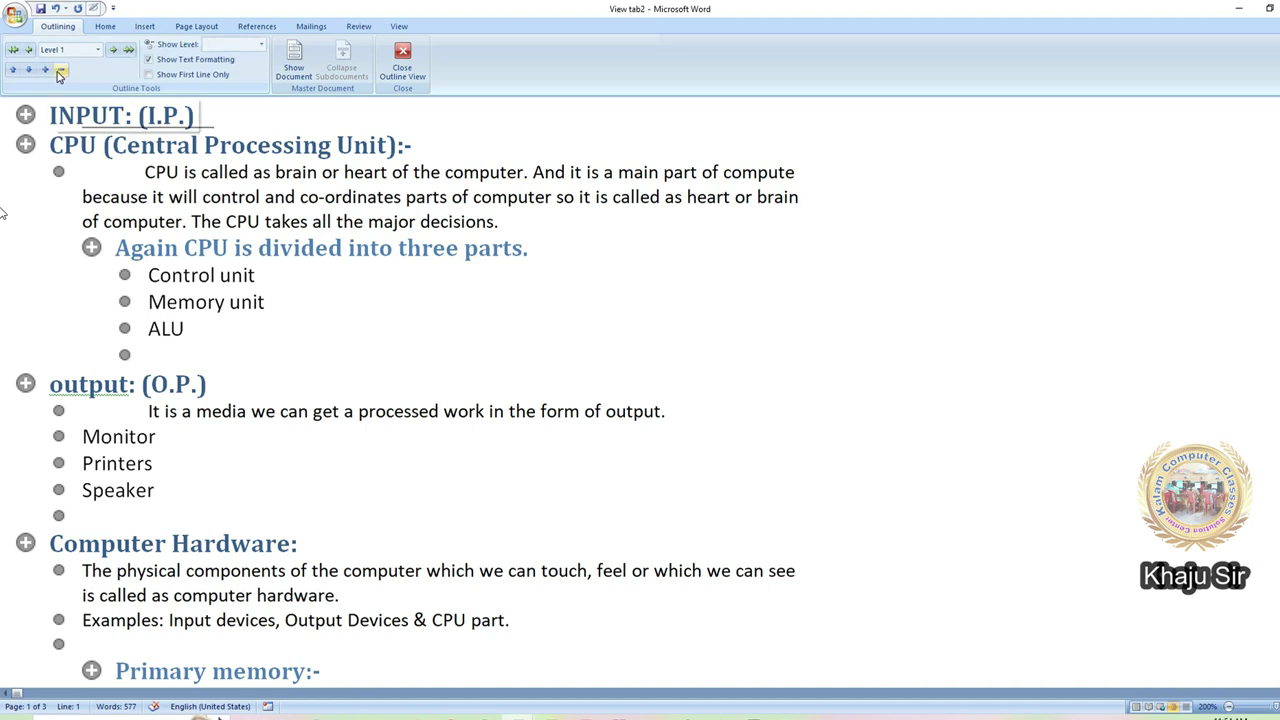
pyautogui.doubleClick(25, 145)
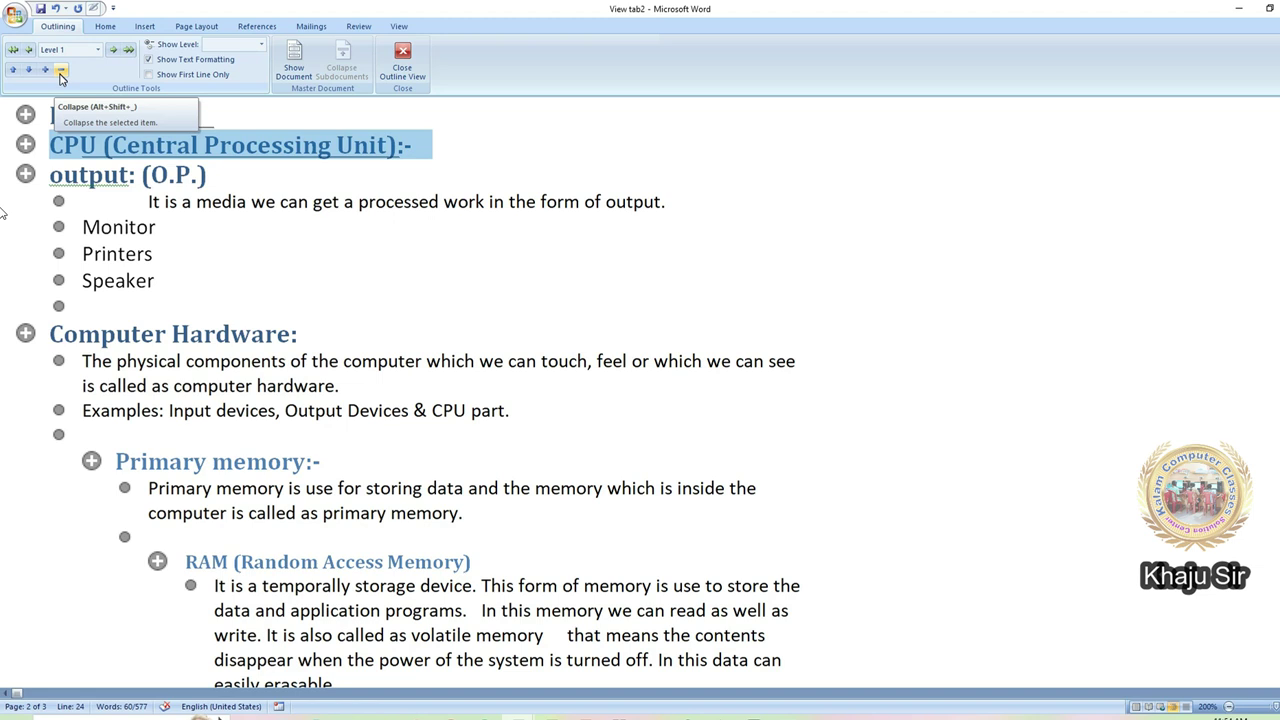
pyautogui.doubleClick(25, 174)
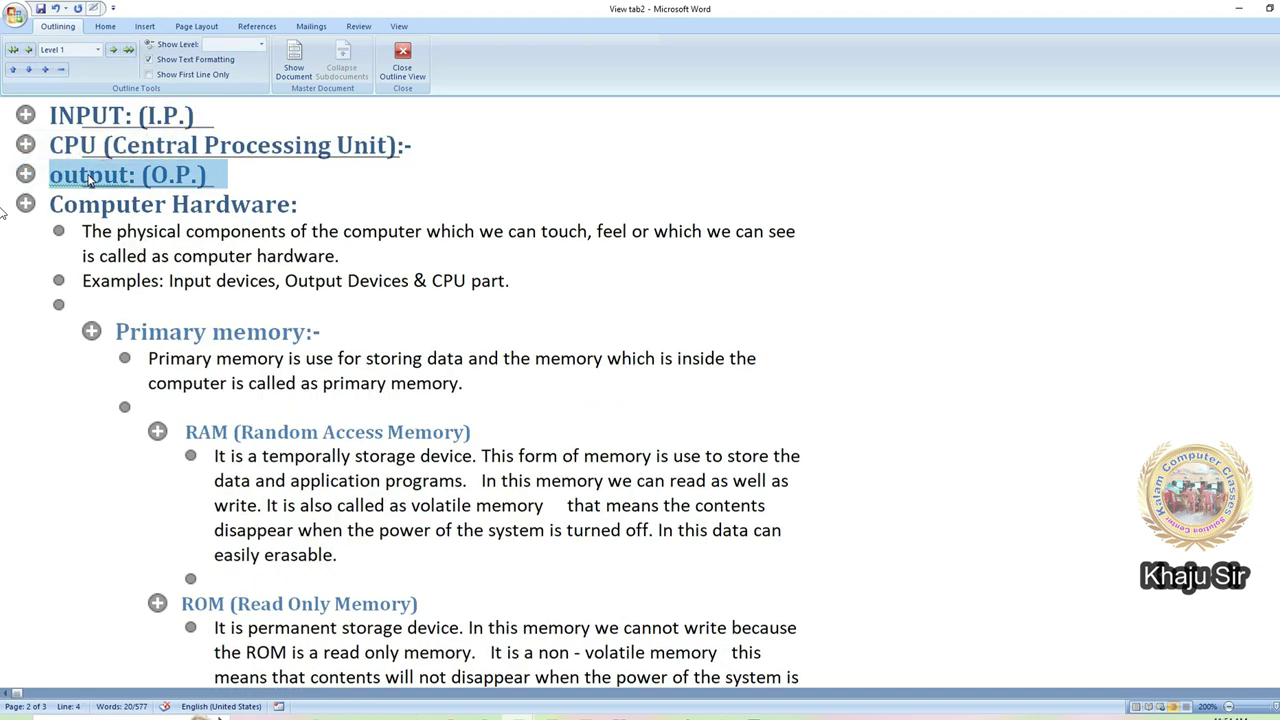
pyautogui.hotkey('shift', 'F3')
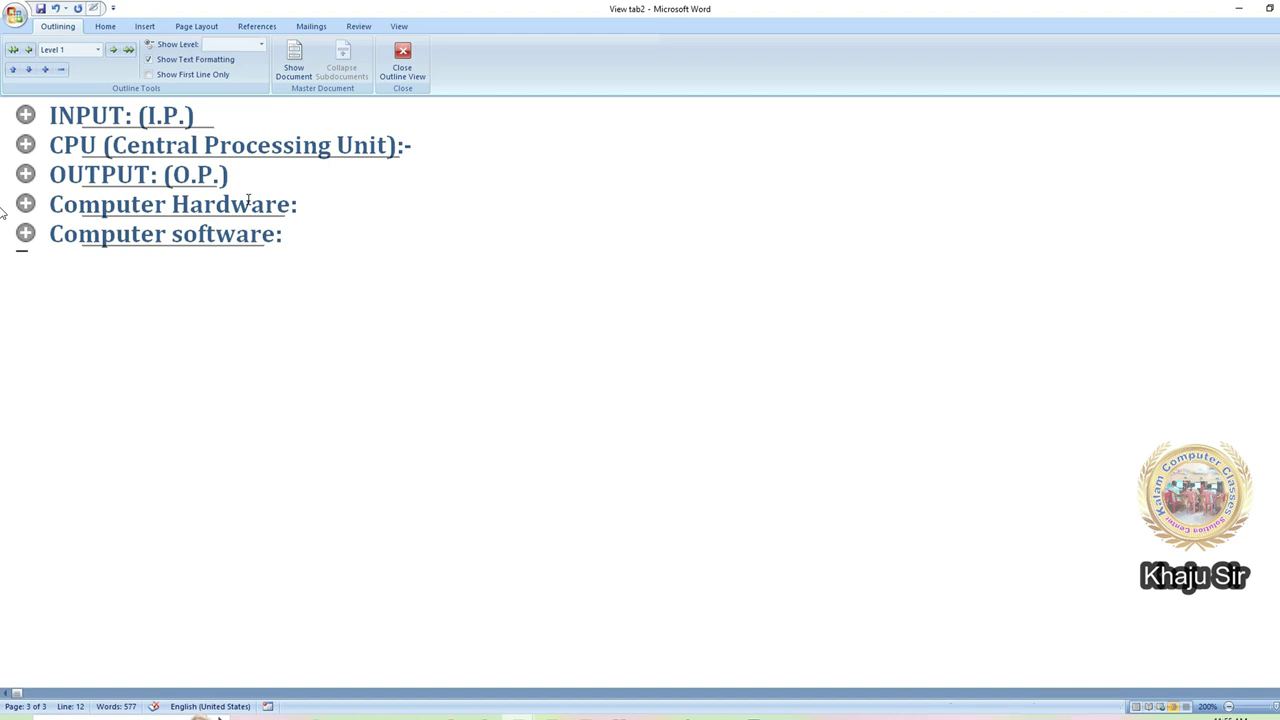
# Step: Expand the whole "INPUT: (I.P.)" section with its body text and collapse it again
pyautogui.click(25, 116)
pyautogui.click(105, 116)
pyautogui.click(23, 115)
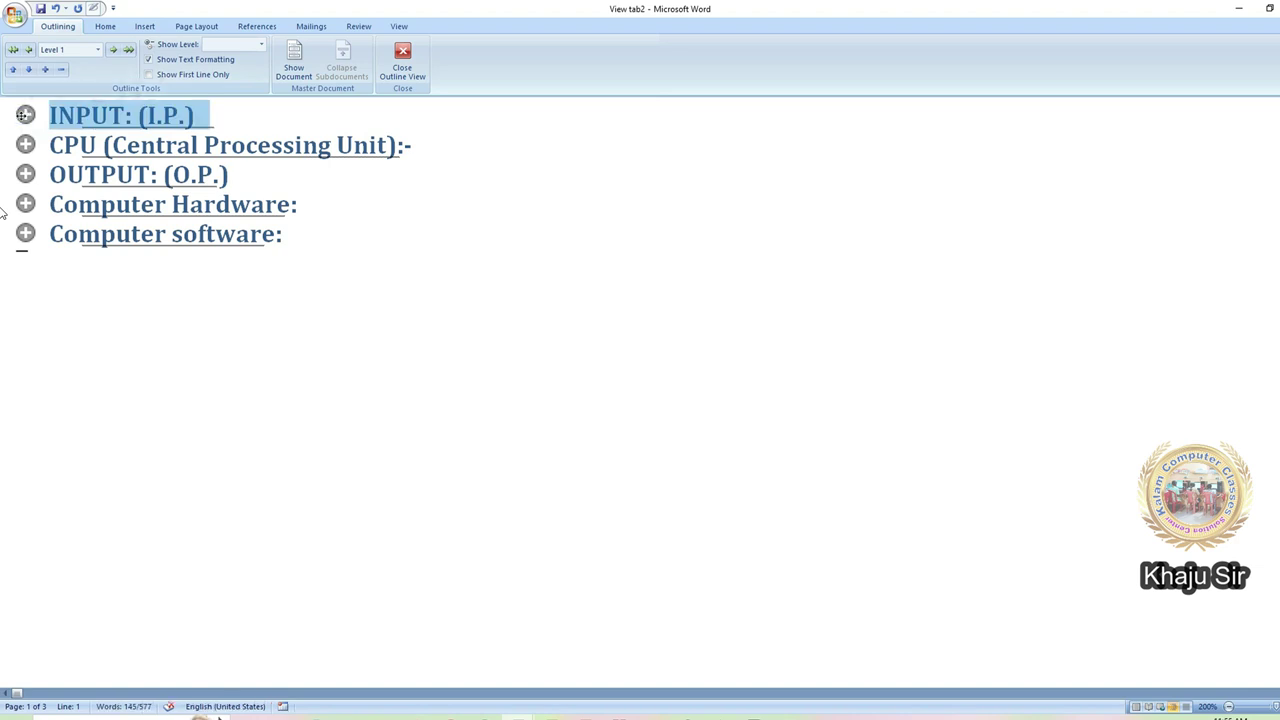
pyautogui.doubleClick(25, 115)
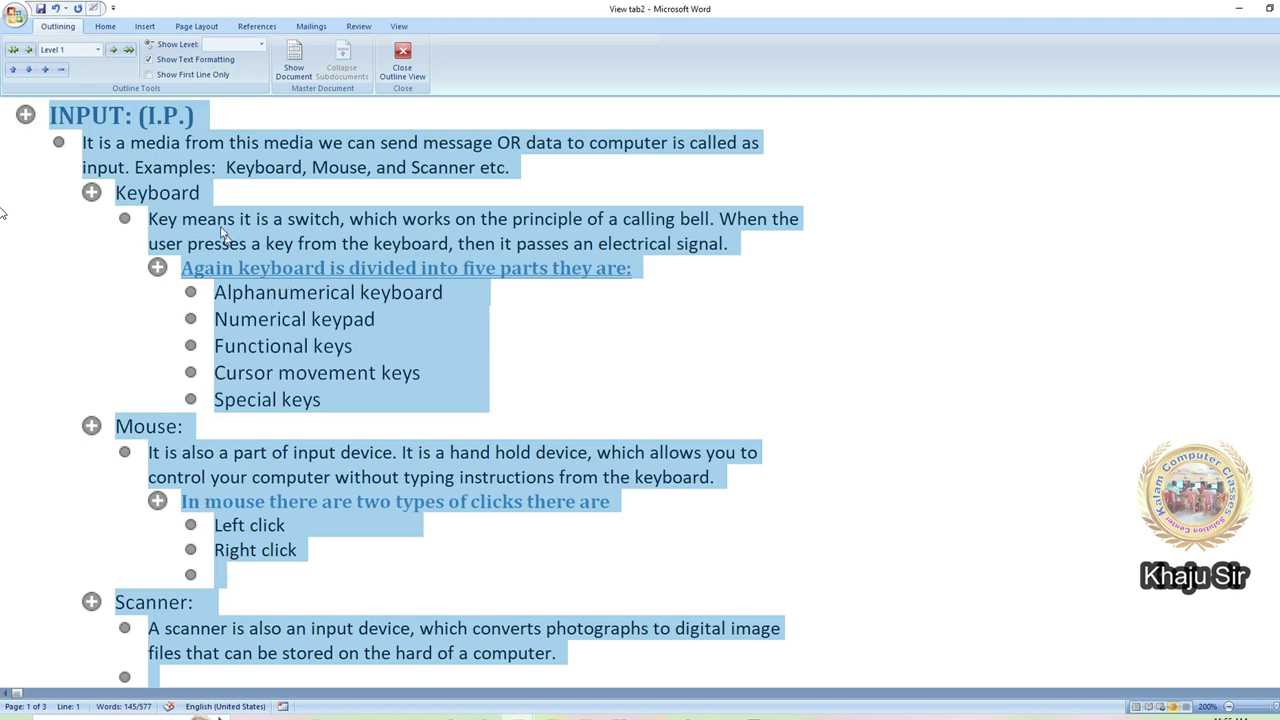
pyautogui.doubleClick(25, 115)
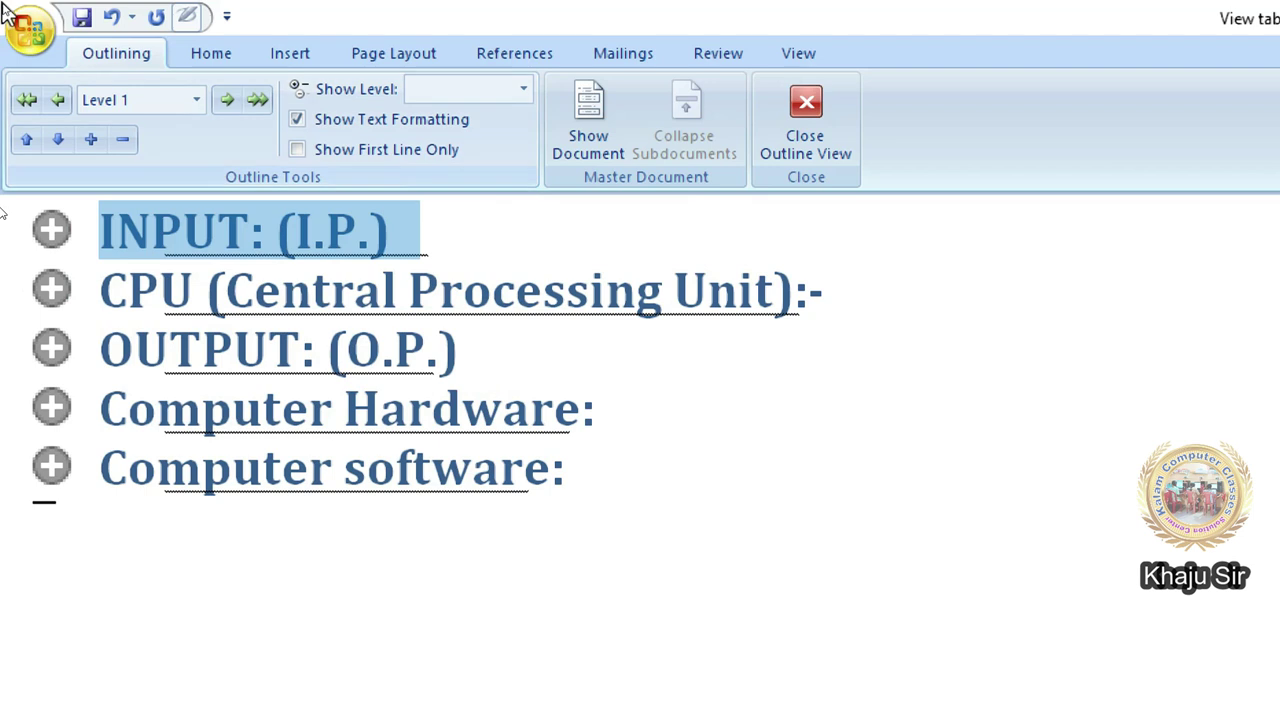
# Step: Expand the collapsed "INPUT: (I.P.)" heading by one level to its Level 2 subheadings
pyautogui.click(61, 70)
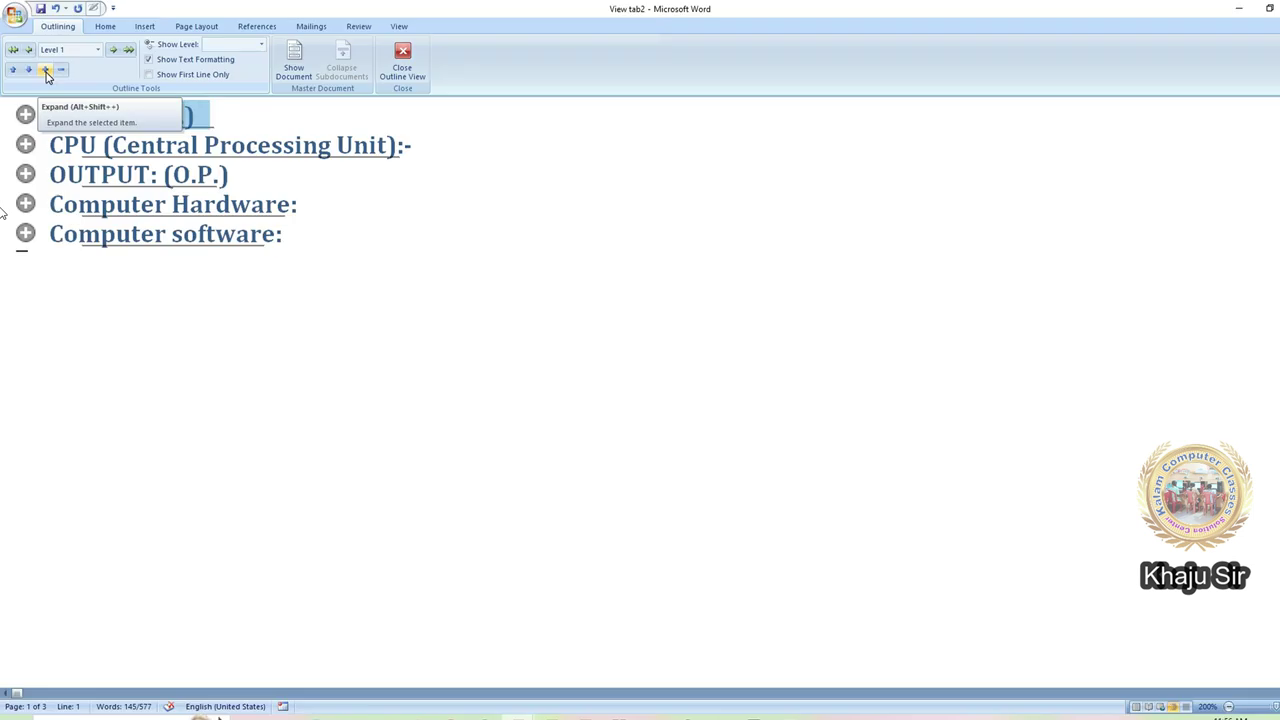
pyautogui.click(46, 72)
pyautogui.click(97, 120)
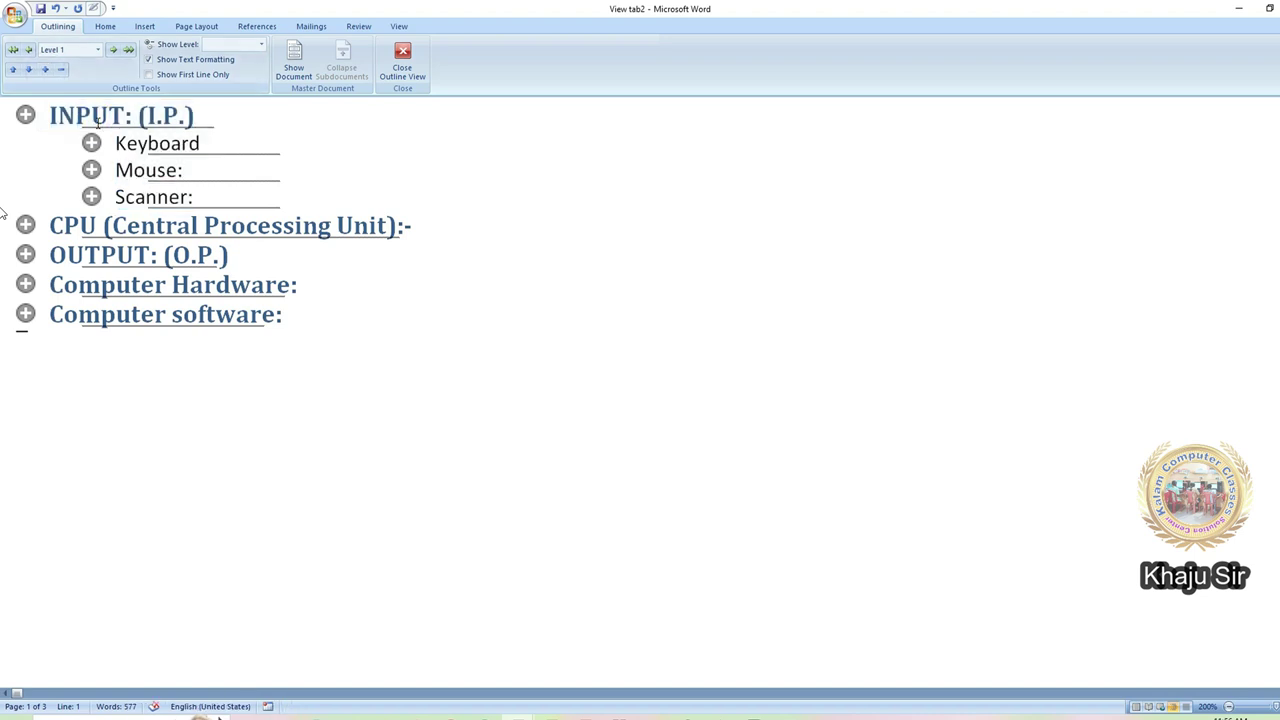
# Step: Expand the Keyboard subheading and its "Again keyboard is divided into five parts" heading, and collapse them again
pyautogui.click(290, 286)
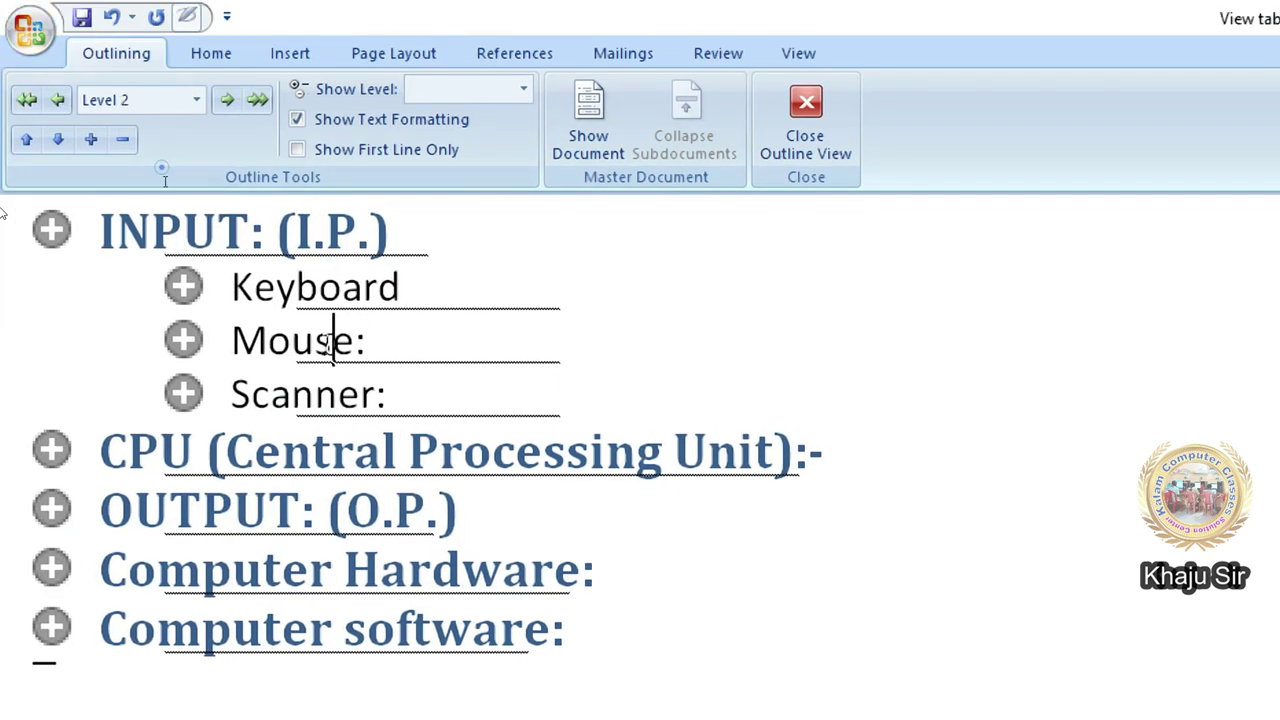
pyautogui.click(320, 288)
pyautogui.click(97, 143)
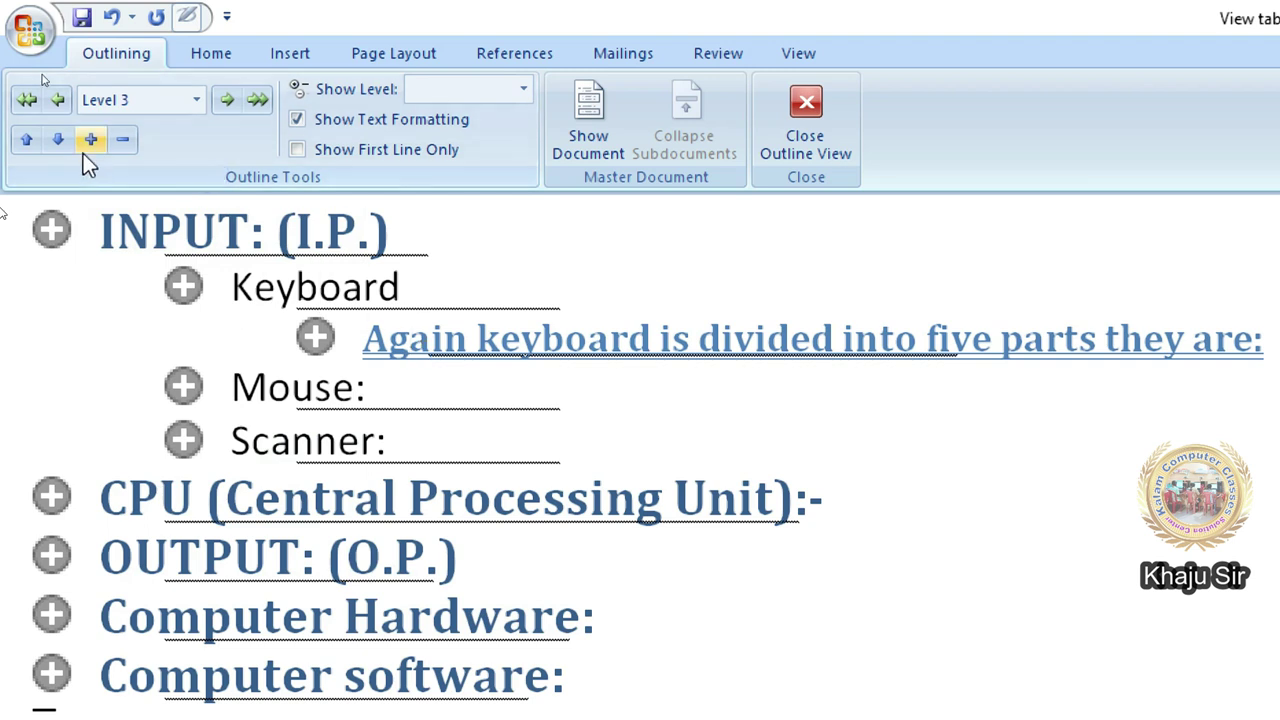
pyautogui.click(95, 143)
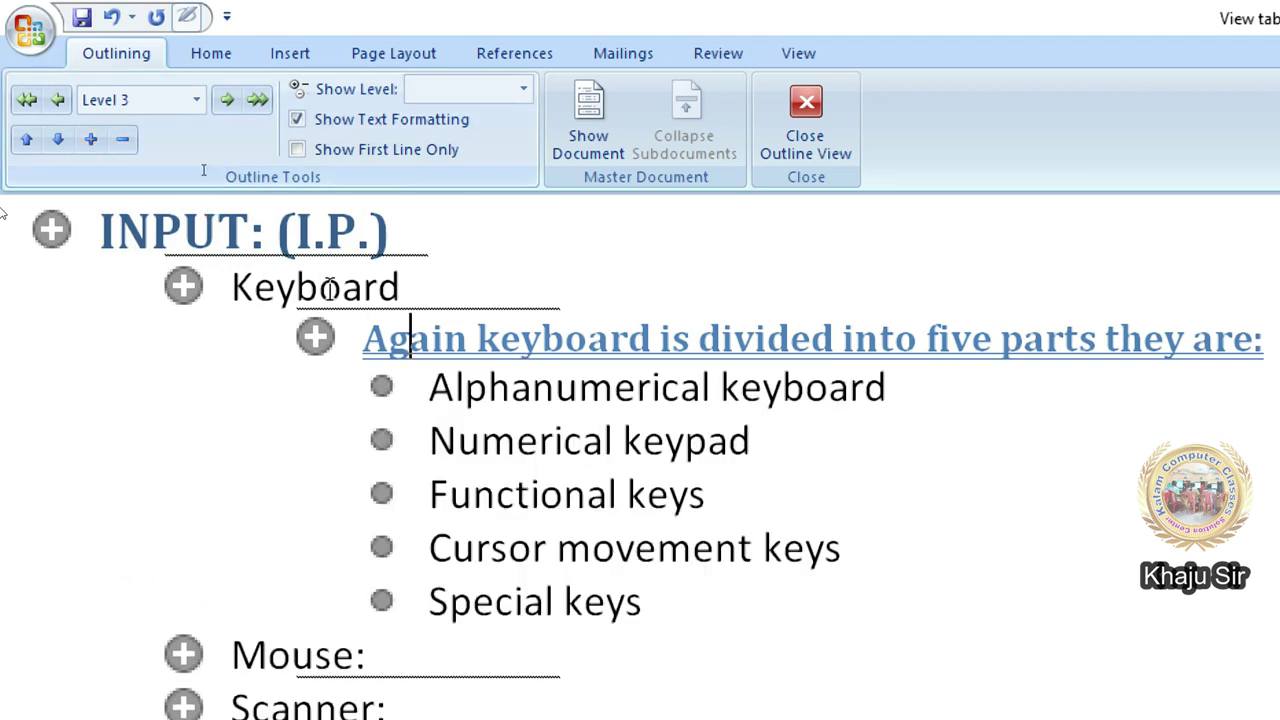
pyautogui.click(120, 141)
pyautogui.click(121, 139)
# Step: Expand the complete contents of the "Mouse:" subheading at once and collapse them again
pyautogui.click(316, 342)
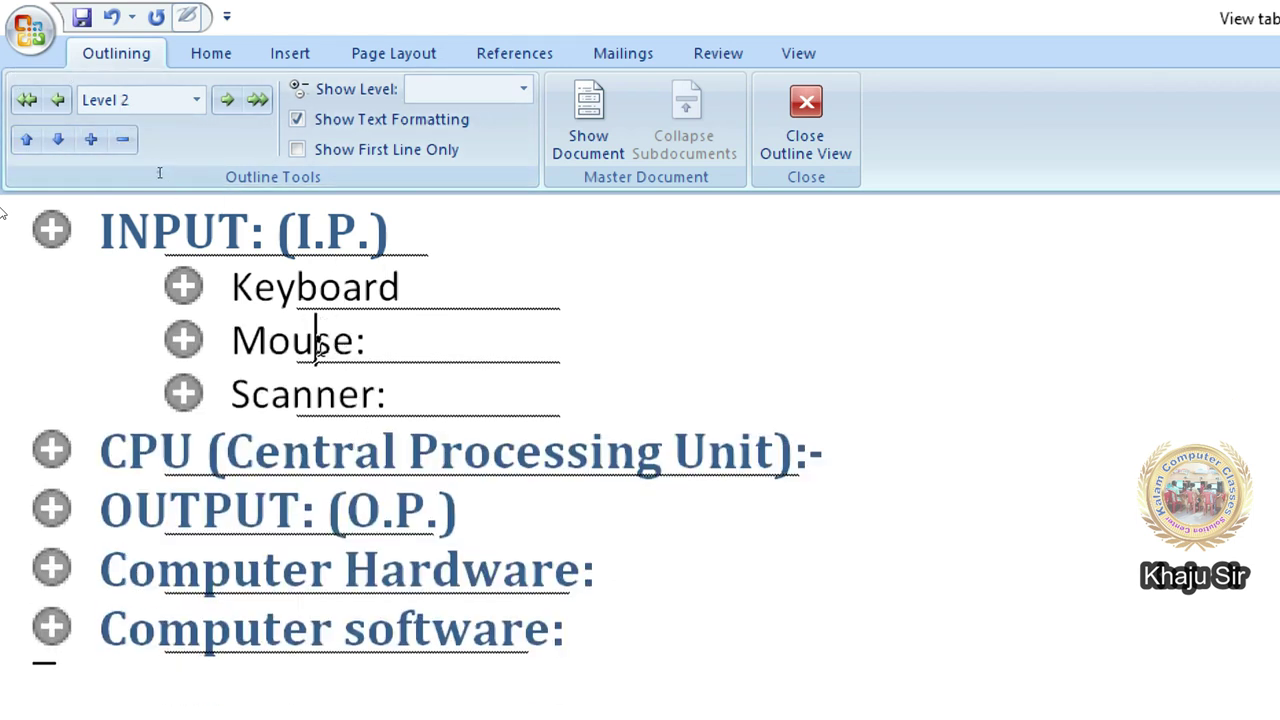
pyautogui.click(185, 332)
pyautogui.doubleClick(184, 336)
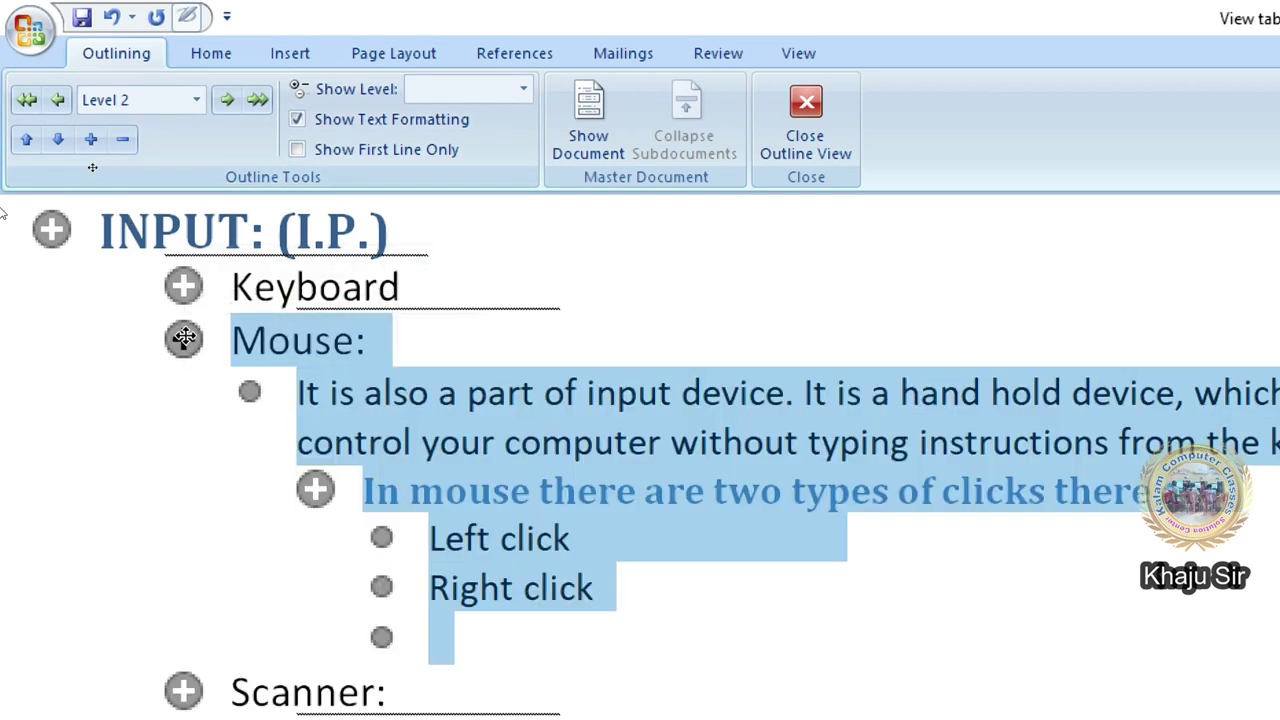
pyautogui.doubleClick(185, 336)
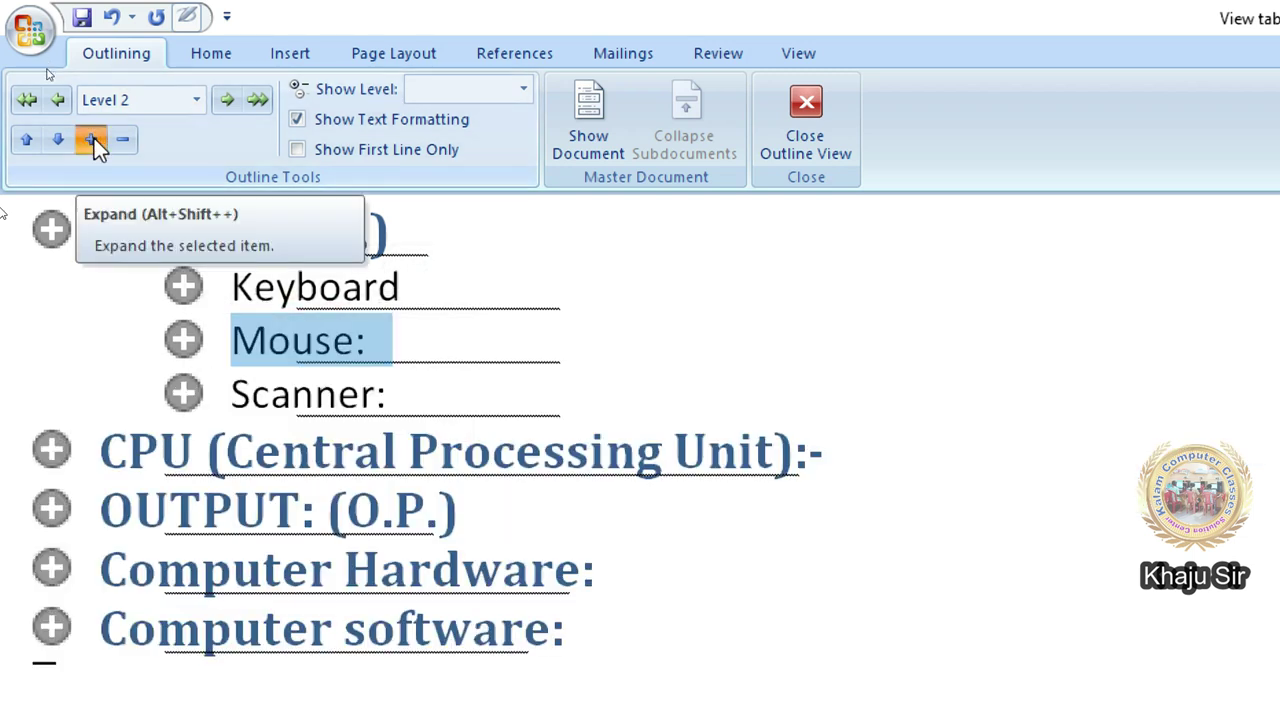
# Step: Expand the "Mouse:" subheading one level at a time, including its types-of-clicks heading, and collapse it back
pyautogui.click(94, 138)
pyautogui.click(508, 395)
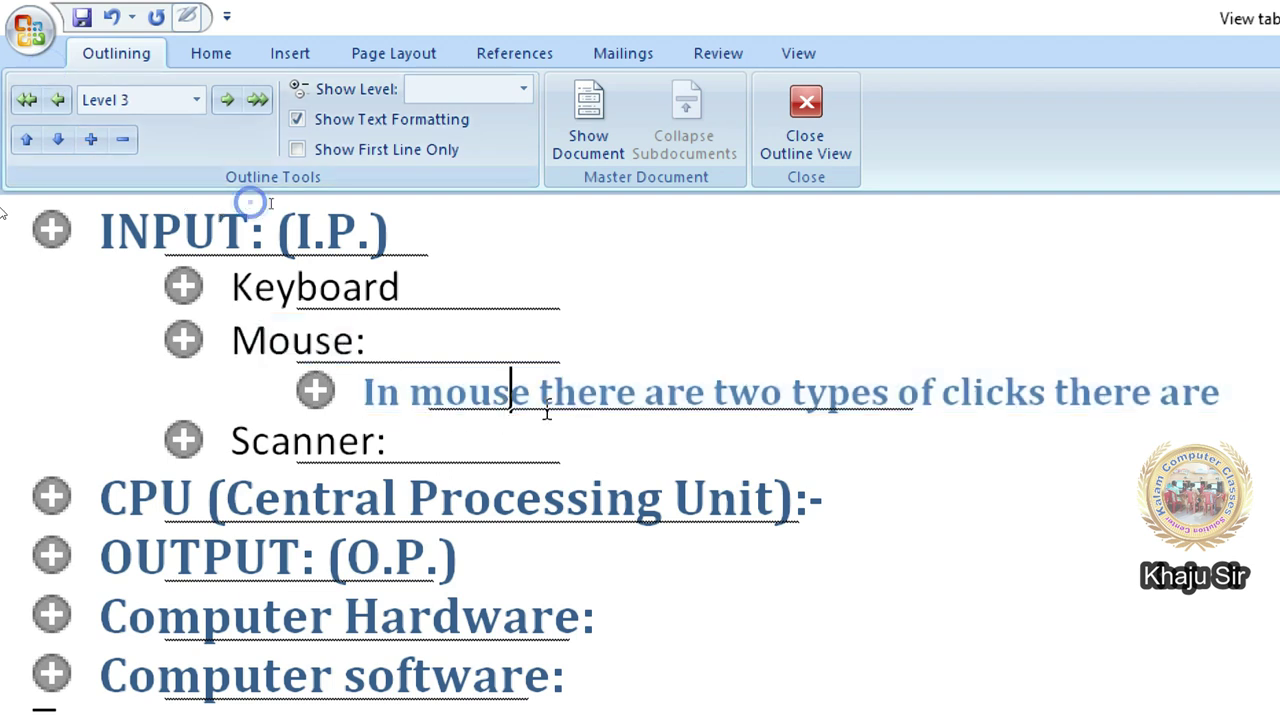
pyautogui.click(88, 142)
pyautogui.click(122, 139)
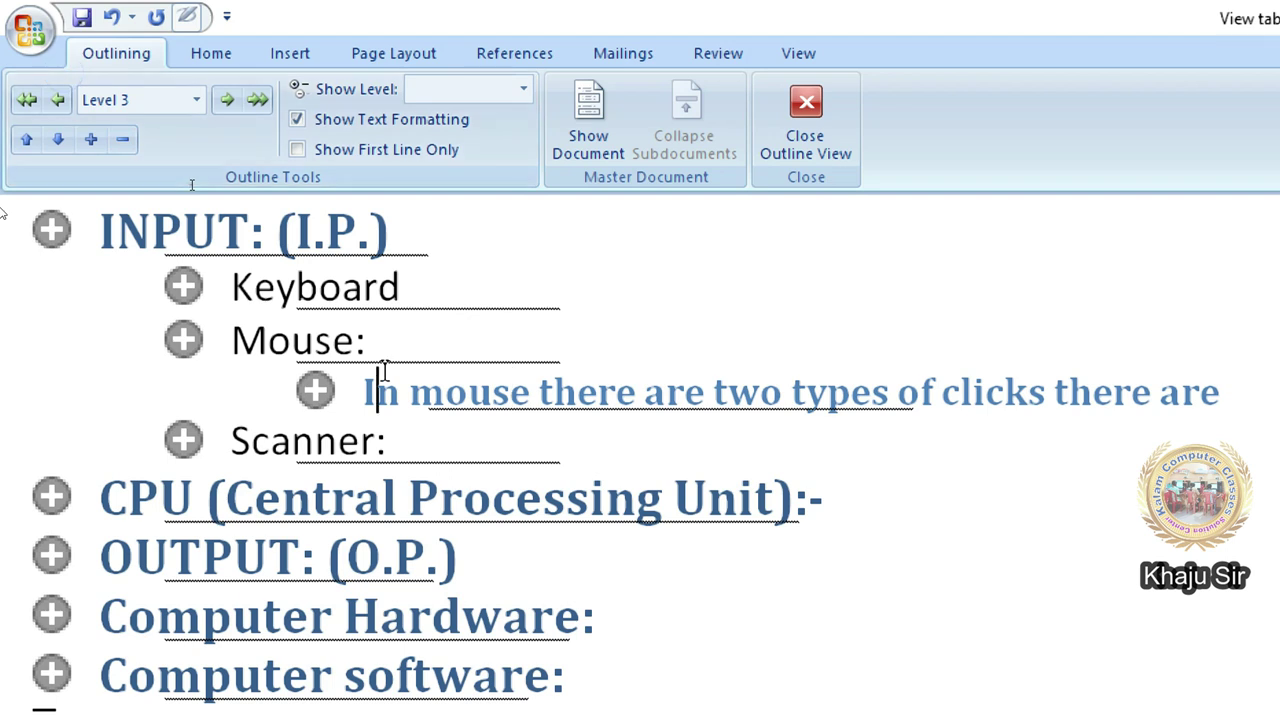
pyautogui.click(320, 340)
pyautogui.click(125, 148)
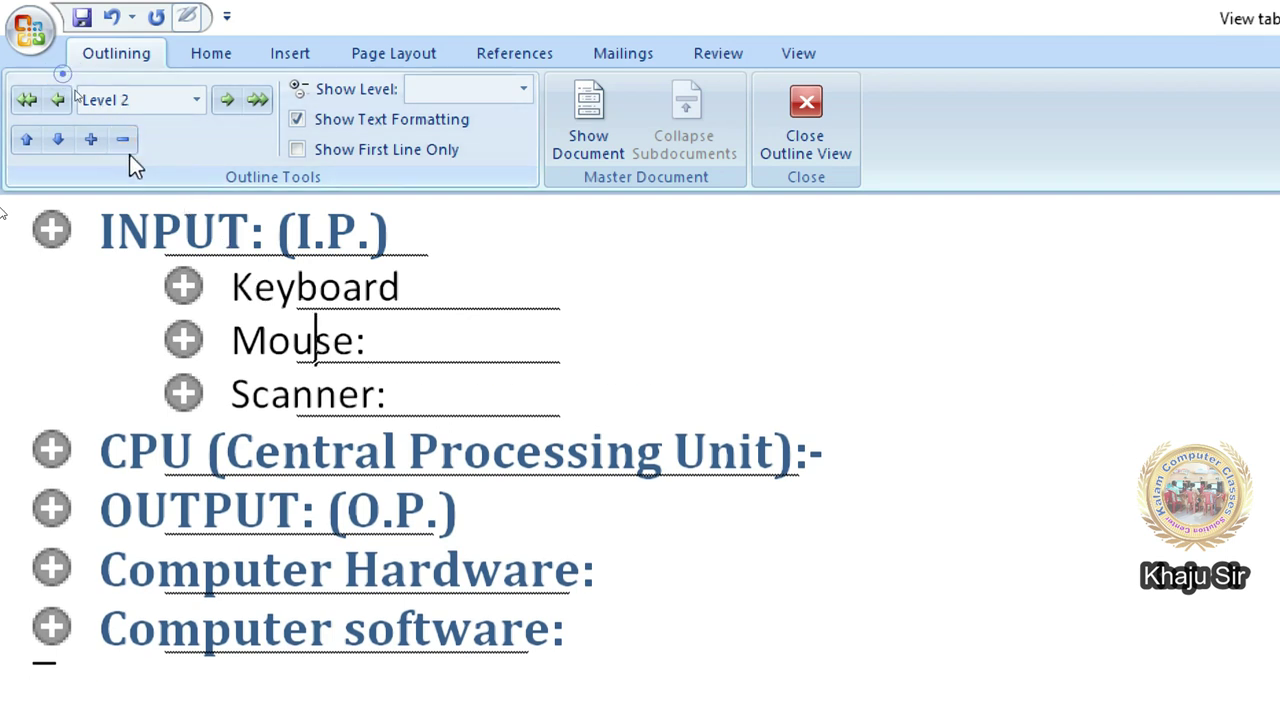
# Step: Expand the "Scanner:" subheading to its body text and collapse it again
pyautogui.click(276, 405)
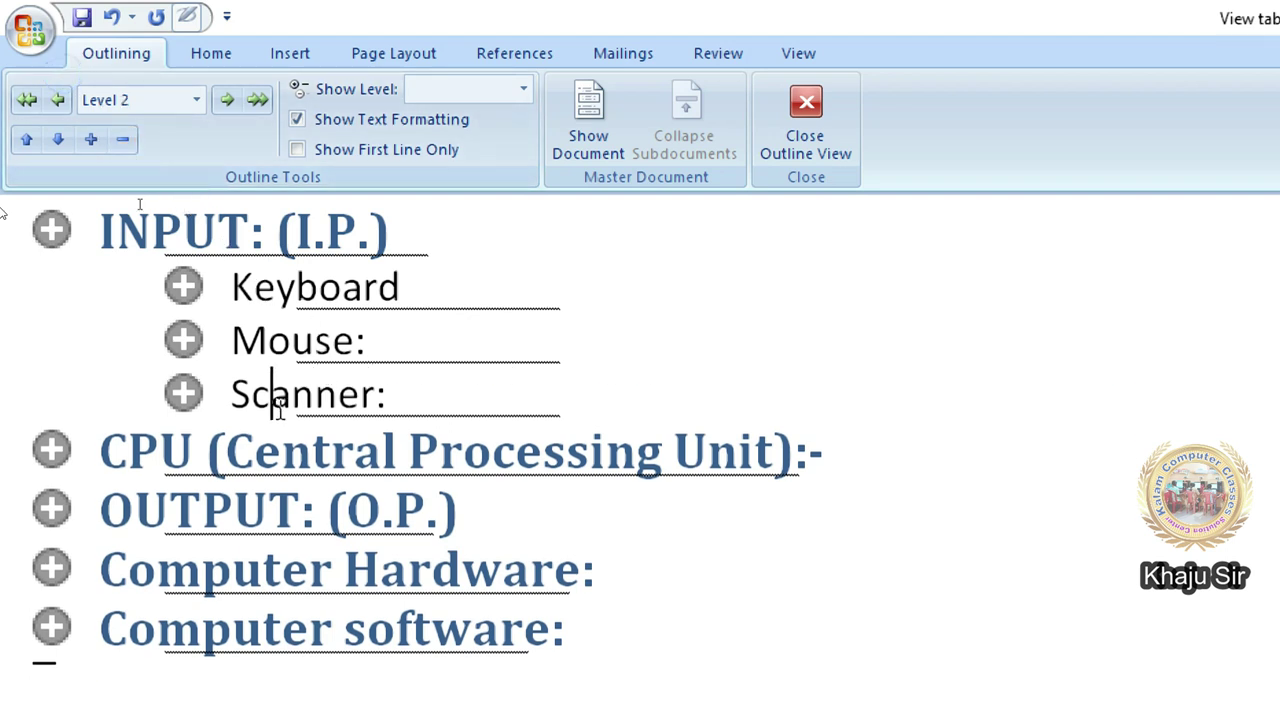
pyautogui.click(90, 140)
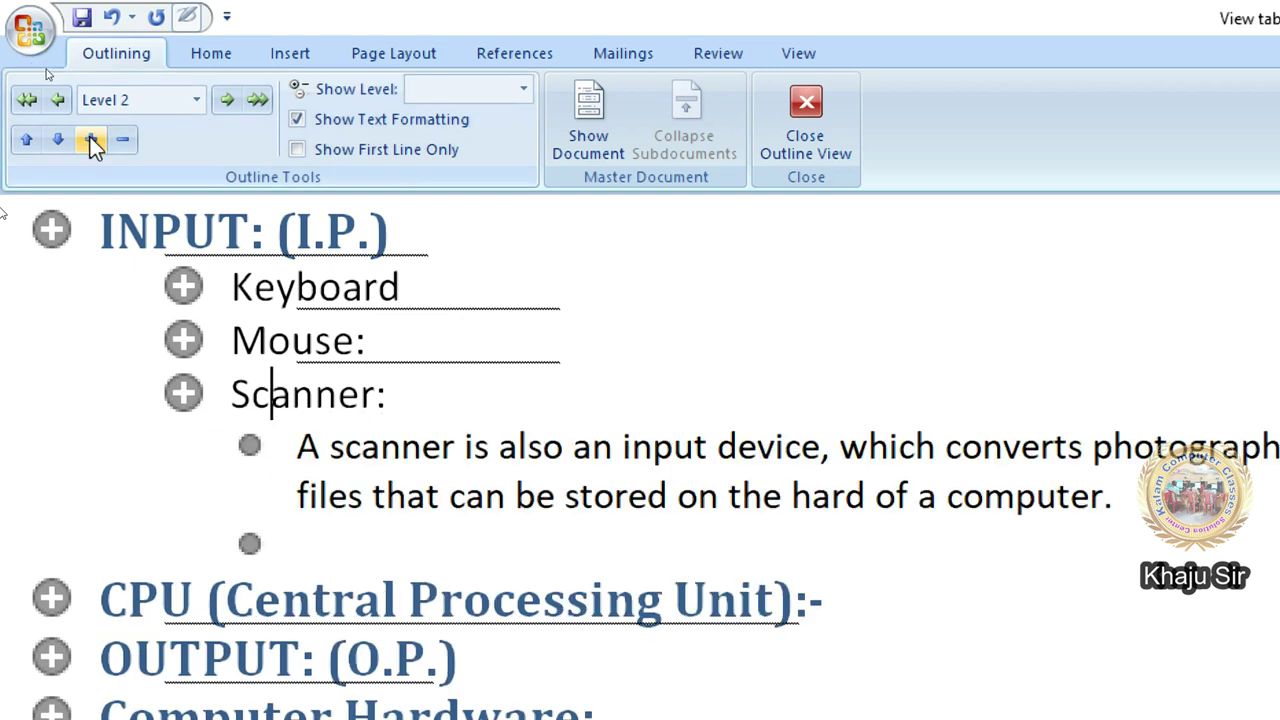
pyautogui.click(123, 148)
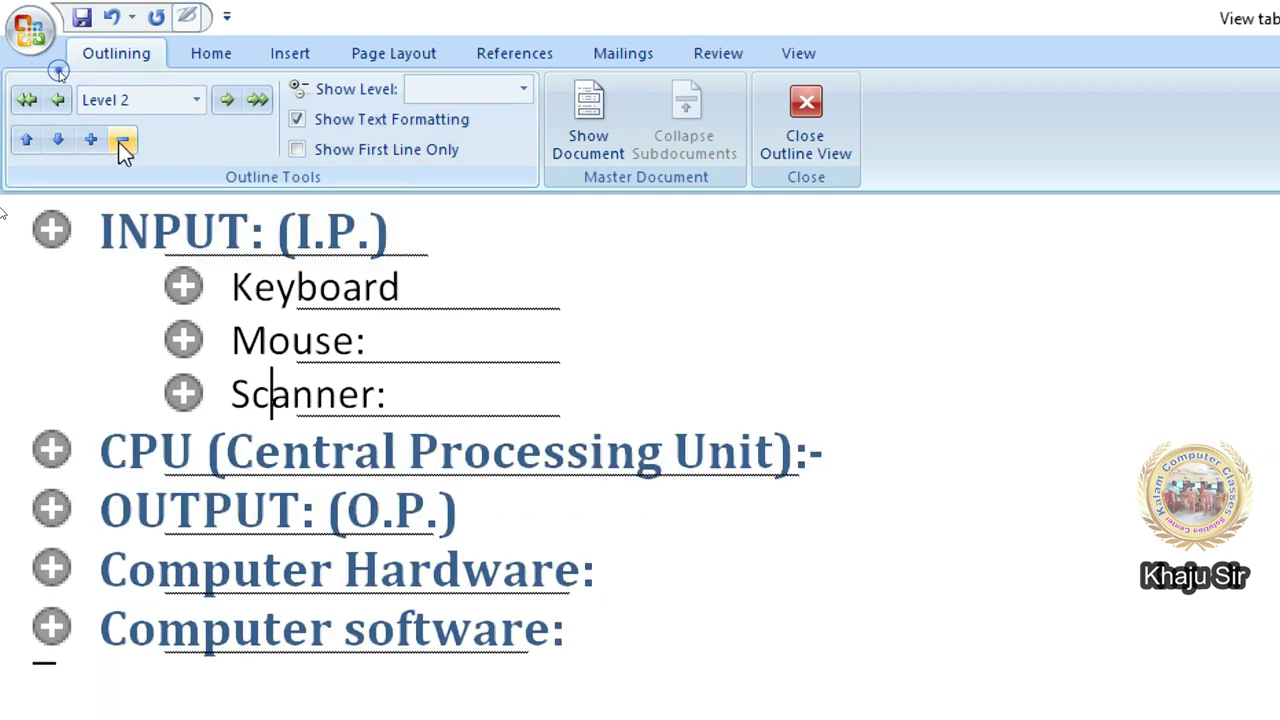
# Step: Collapse the "INPUT: (I.P.)" heading, and expand and collapse the "OUTPUT: (O.P.)" heading
pyautogui.click(149, 222)
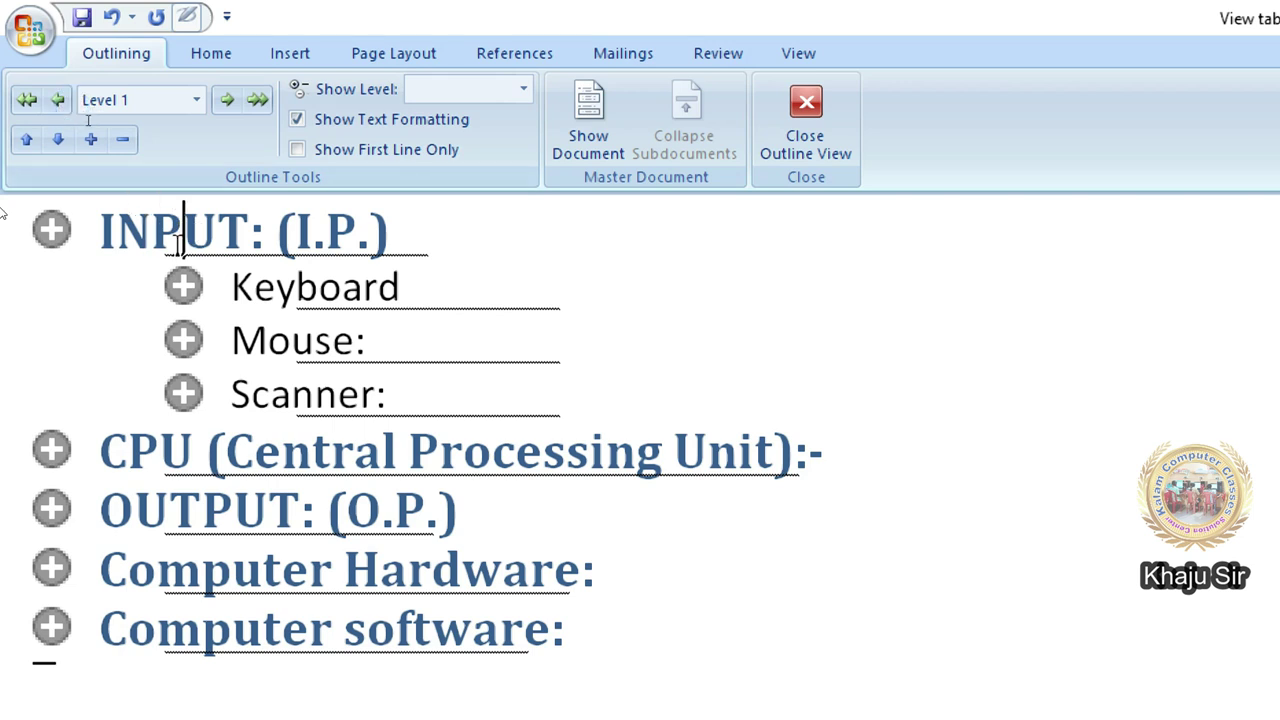
pyautogui.click(123, 141)
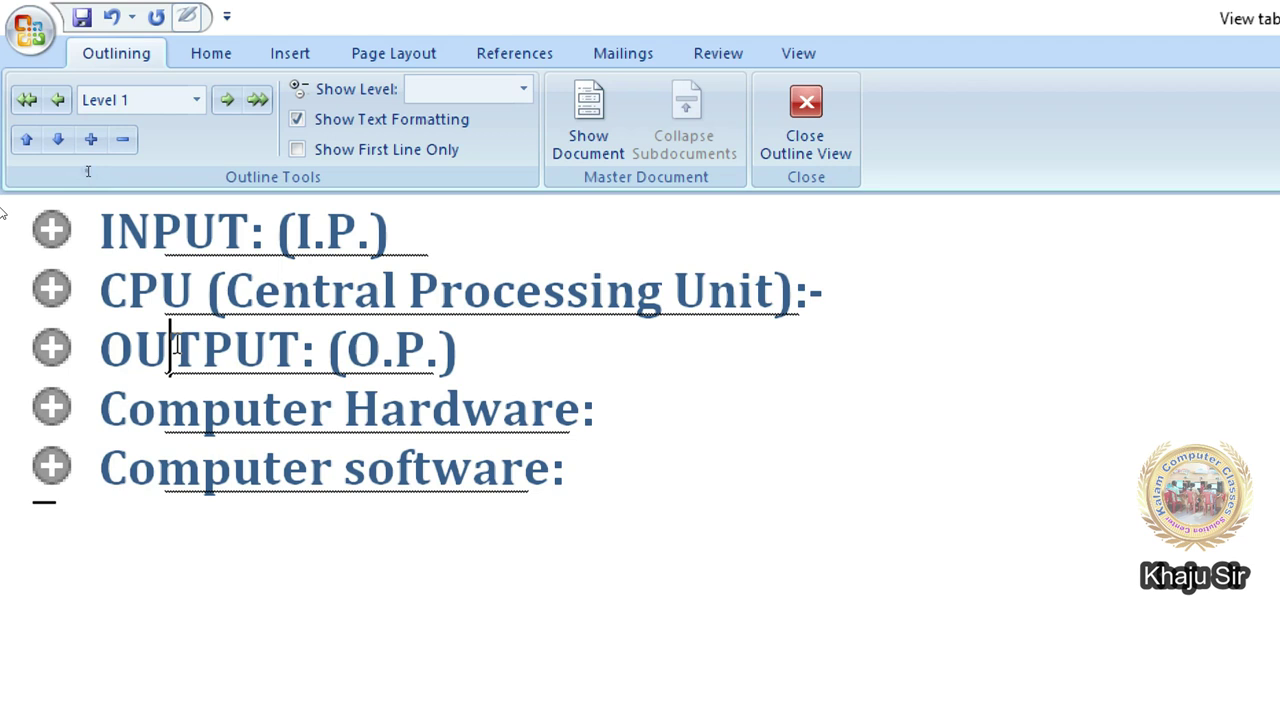
pyautogui.click(92, 141)
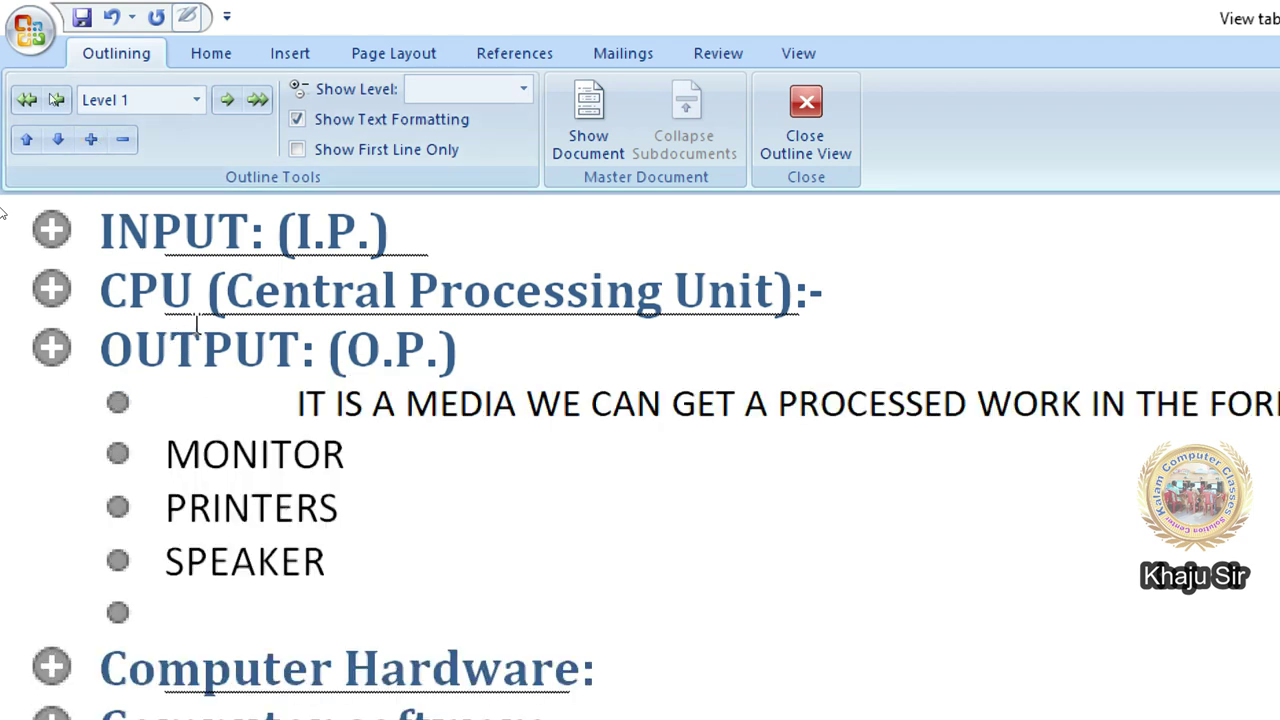
pyautogui.click(122, 141)
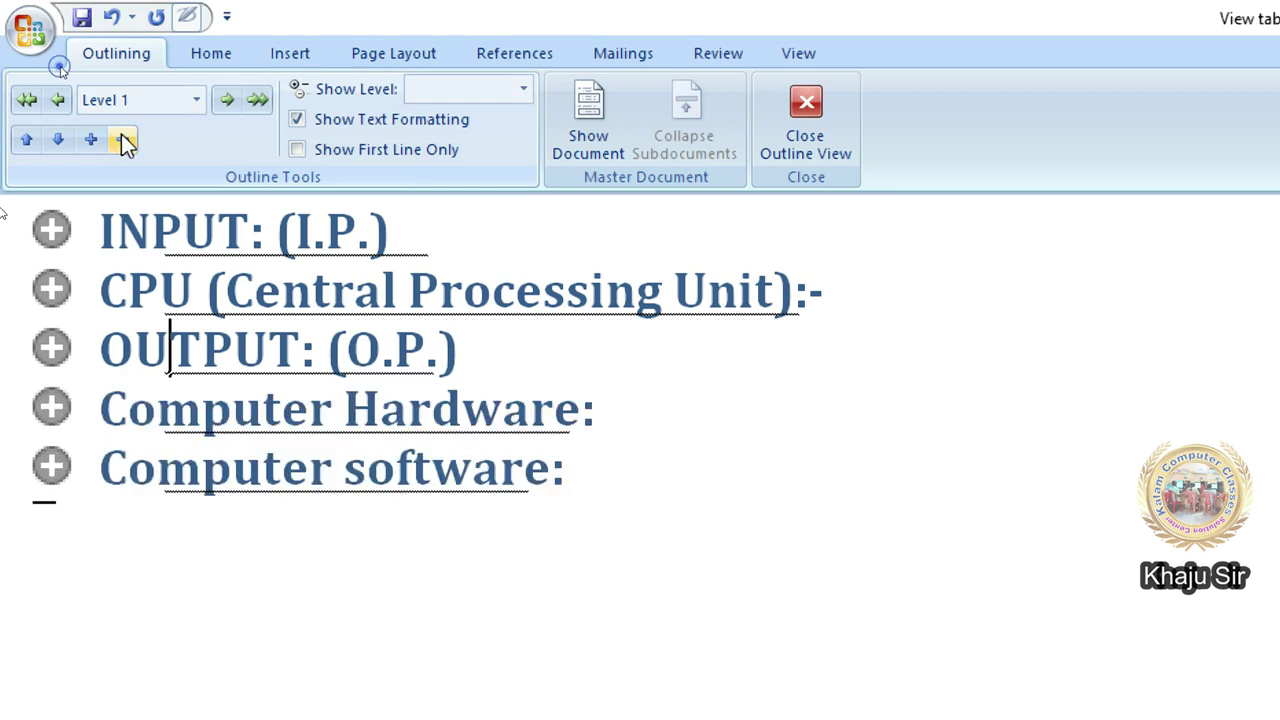
# Step: Expand the "Computer Hardware:" heading by one level to its Primary memory and Secondary memory subheadings
pyautogui.click(103, 210)
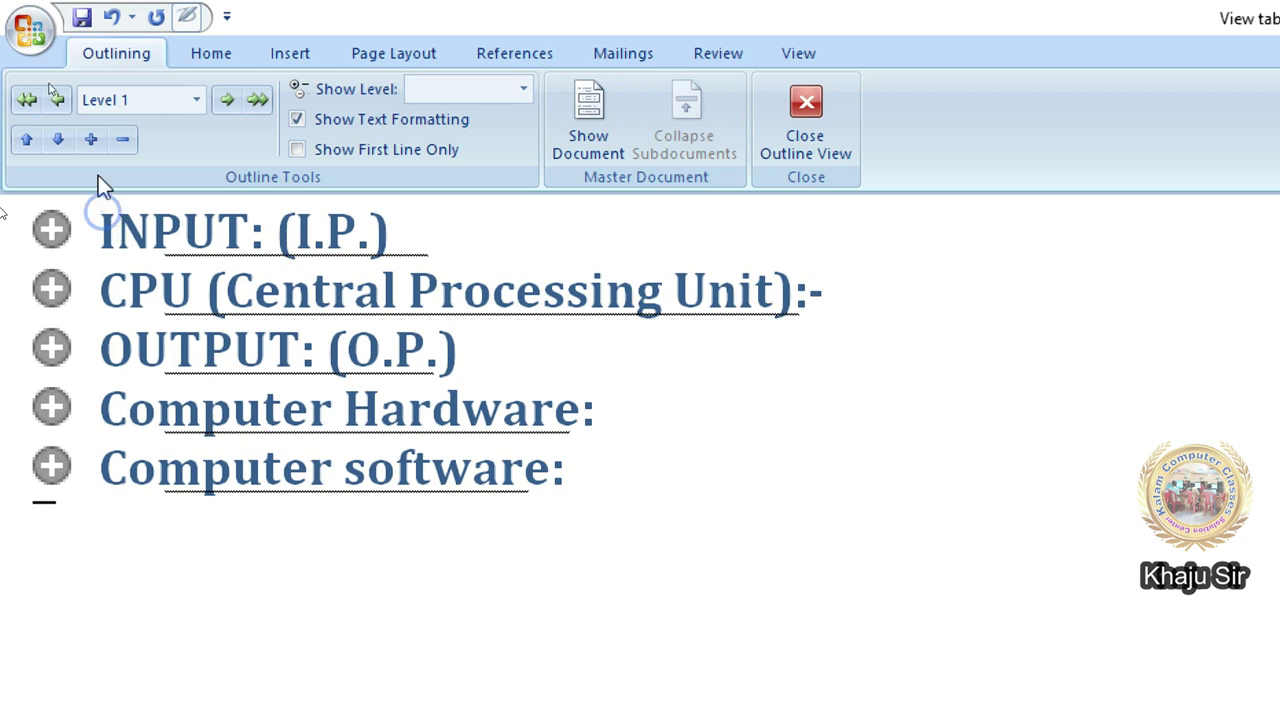
pyautogui.click(91, 140)
pyautogui.click(281, 418)
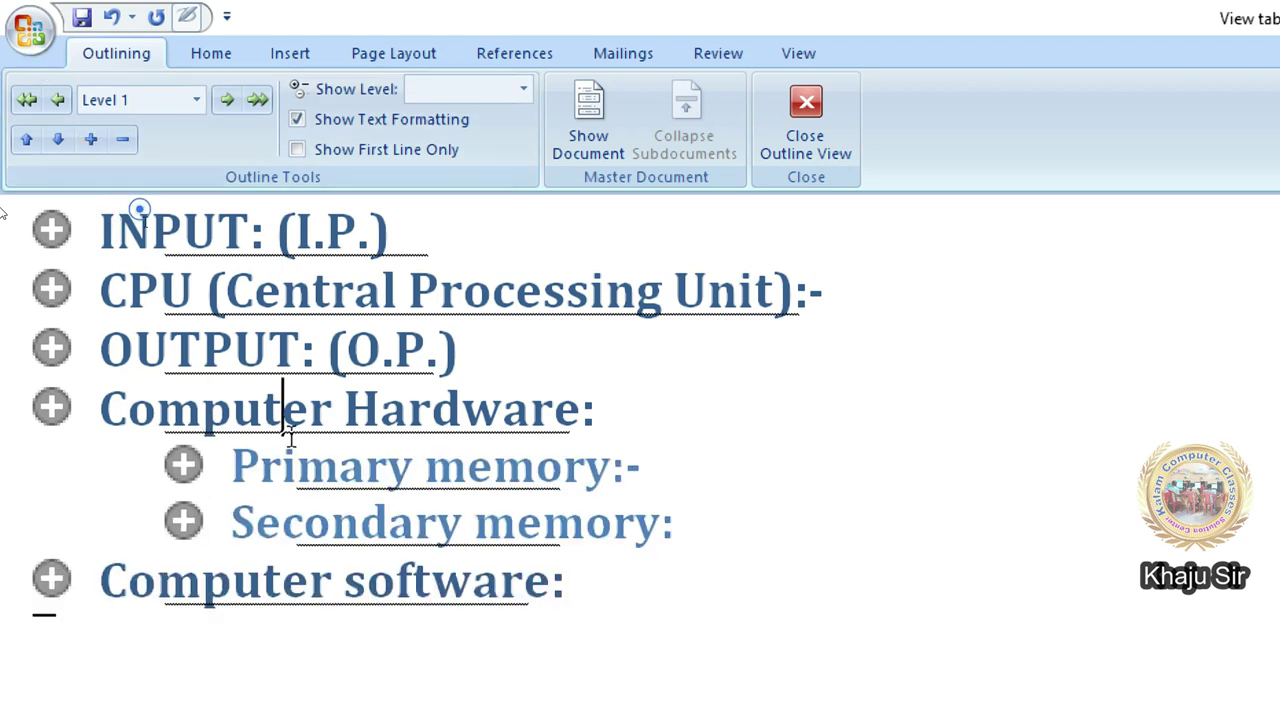
pyautogui.click(469, 466)
pyautogui.click(425, 466)
pyautogui.click(437, 522)
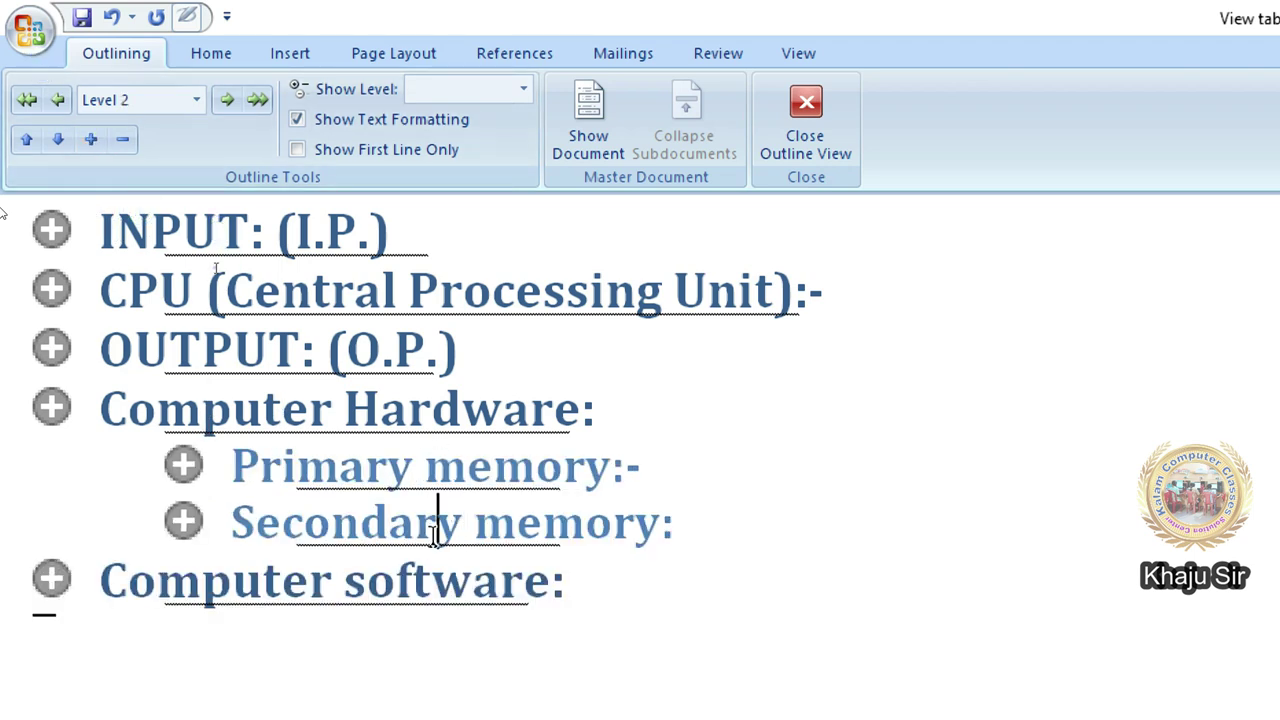
# Step: Expand "Primary memory:-" by one level, and expand and collapse its "RAM (Random Access Memory)" heading
pyautogui.click(429, 482)
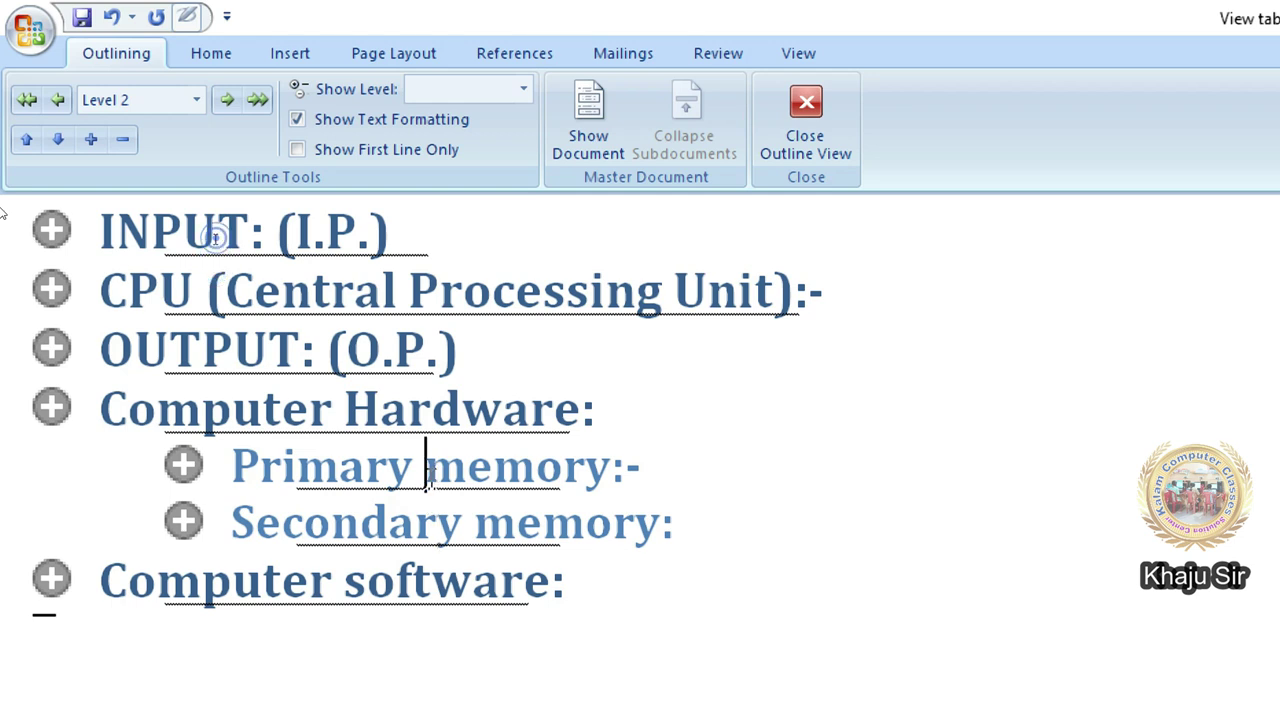
pyautogui.click(91, 140)
pyautogui.click(492, 518)
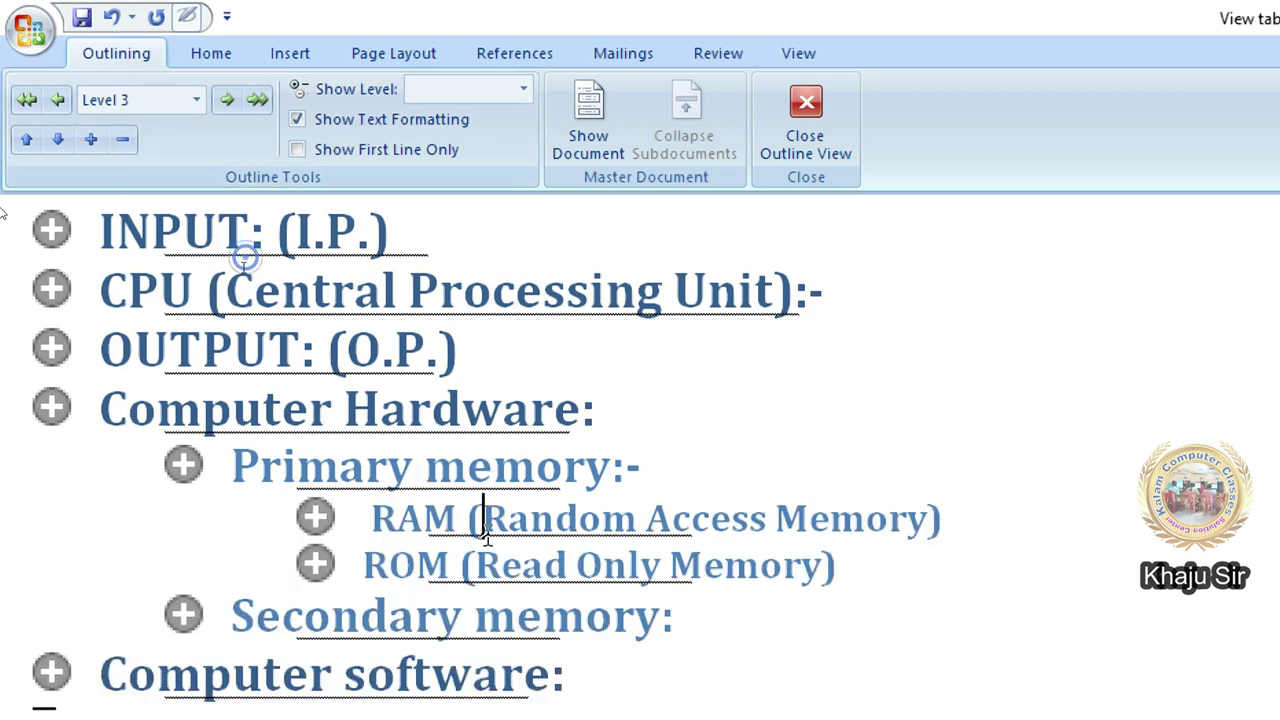
pyautogui.click(474, 518)
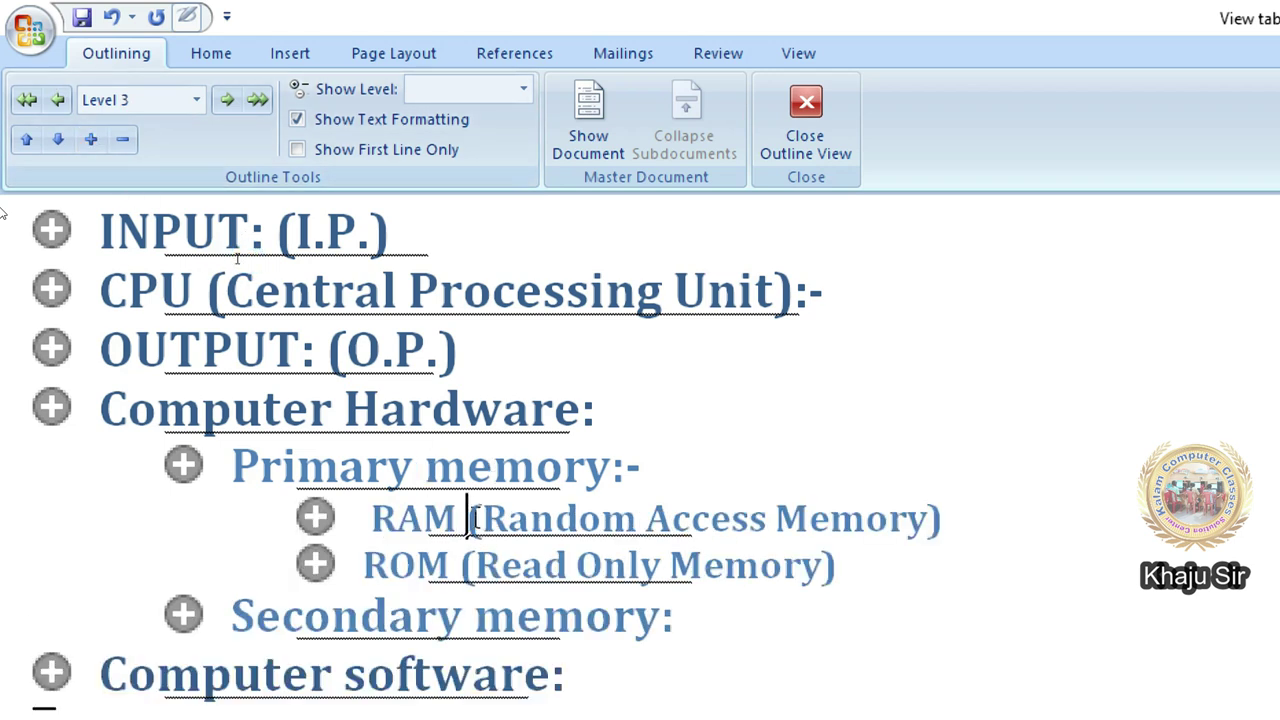
pyautogui.click(91, 140)
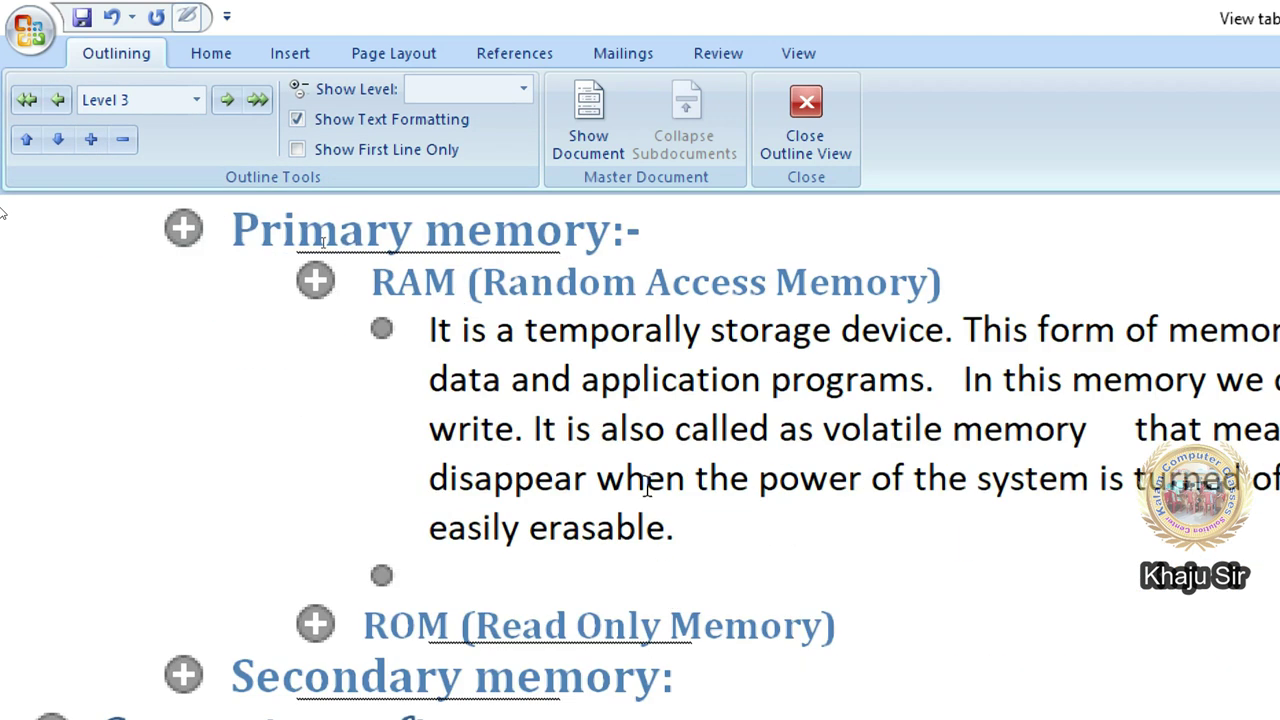
pyautogui.click(122, 139)
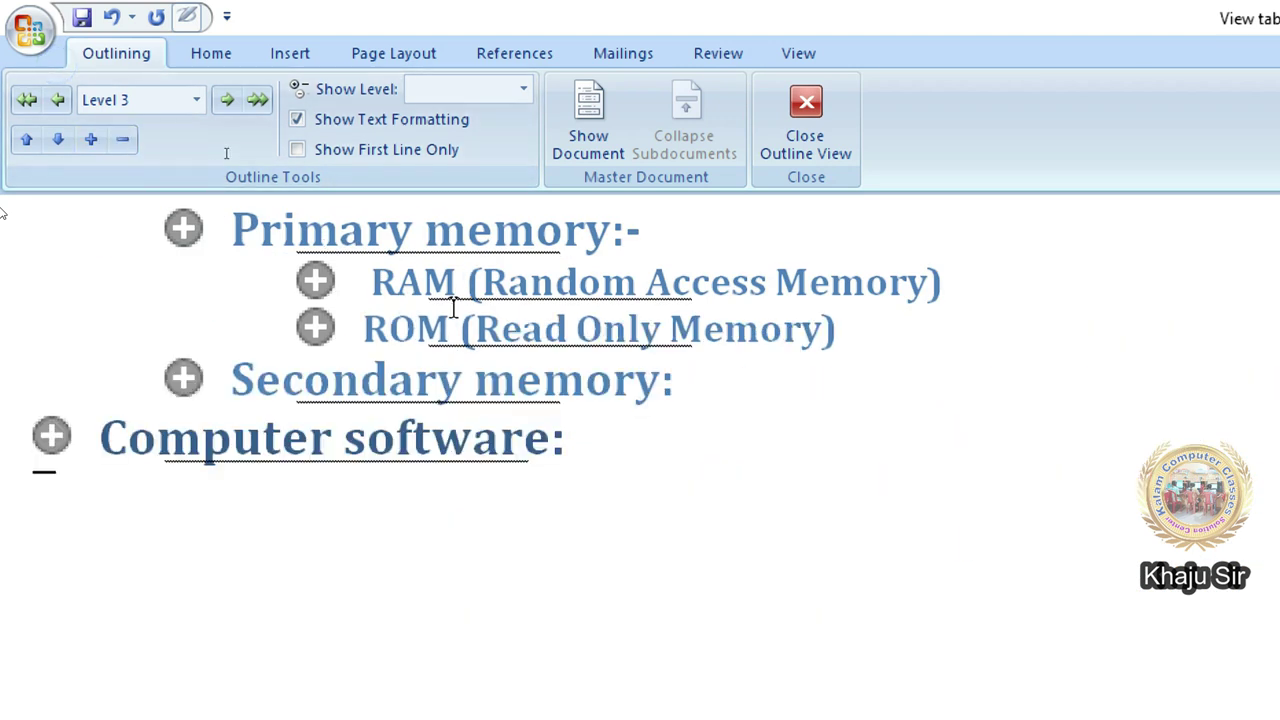
# Step: Expand and collapse the "ROM (Read Only Memory)" heading, and collapse its parent "Primary memory:-" subheading
pyautogui.click(91, 140)
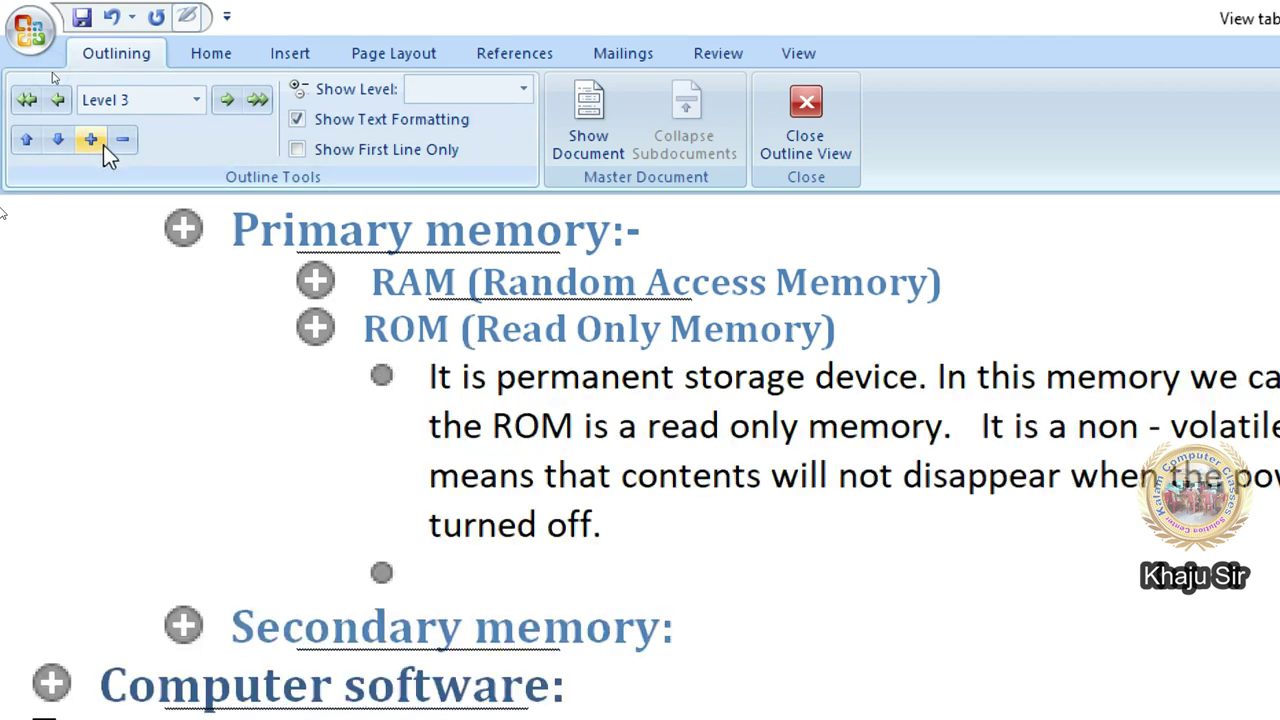
pyautogui.click(122, 139)
pyautogui.click(343, 230)
pyautogui.scroll(1, 409, 346)
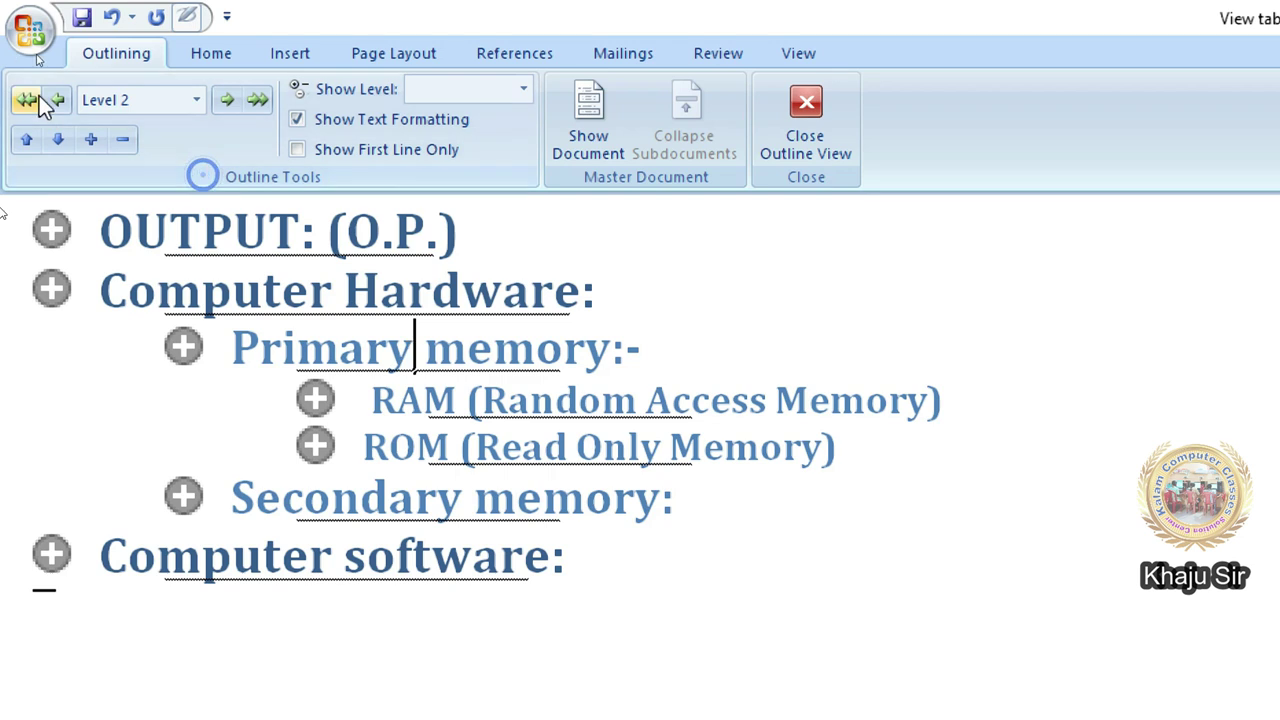
pyautogui.click(122, 139)
# Step: Expand "Secondary memory:" by one level, and expand and collapse its Hard disk and Floppy disk headings
pyautogui.click(331, 408)
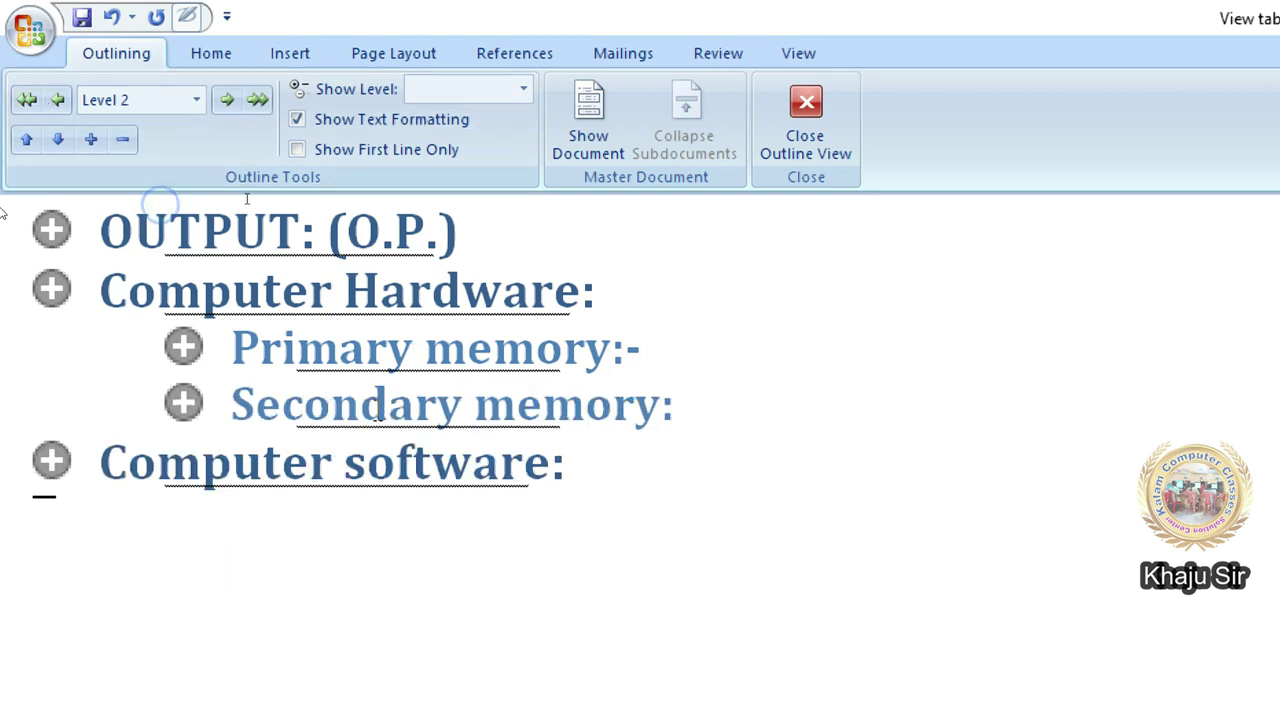
pyautogui.click(90, 139)
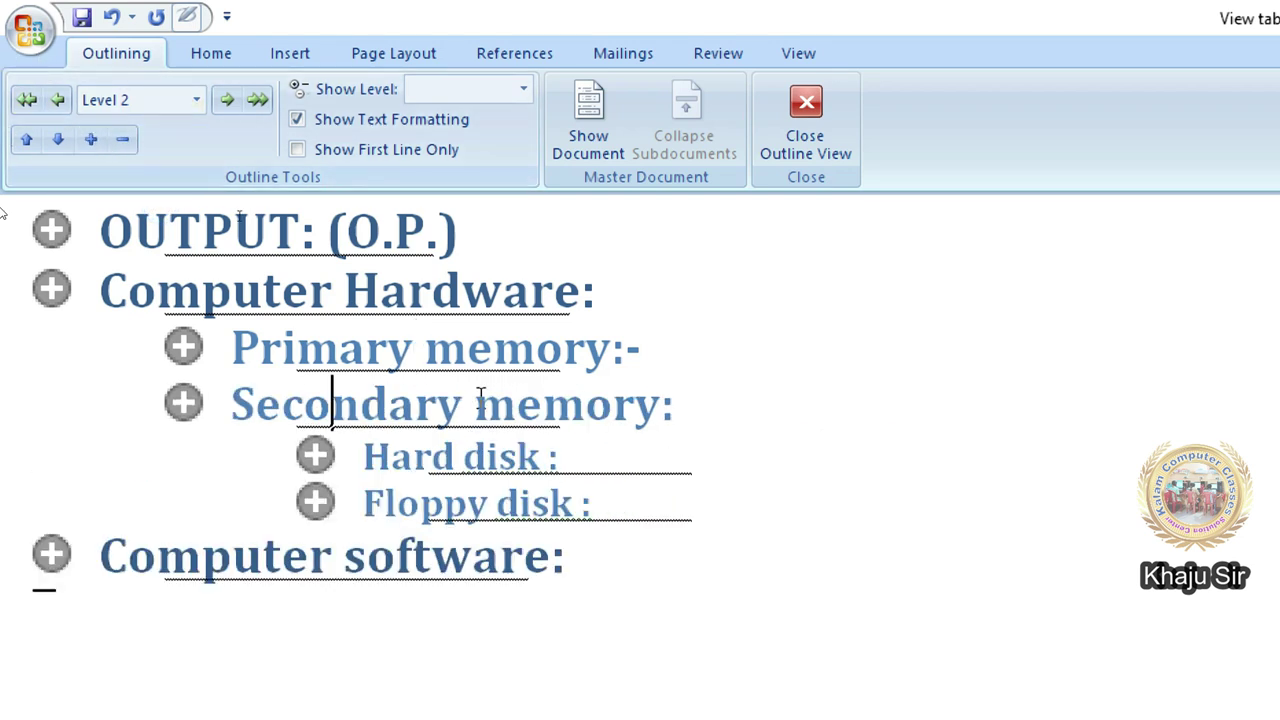
pyautogui.click(91, 139)
pyautogui.click(131, 141)
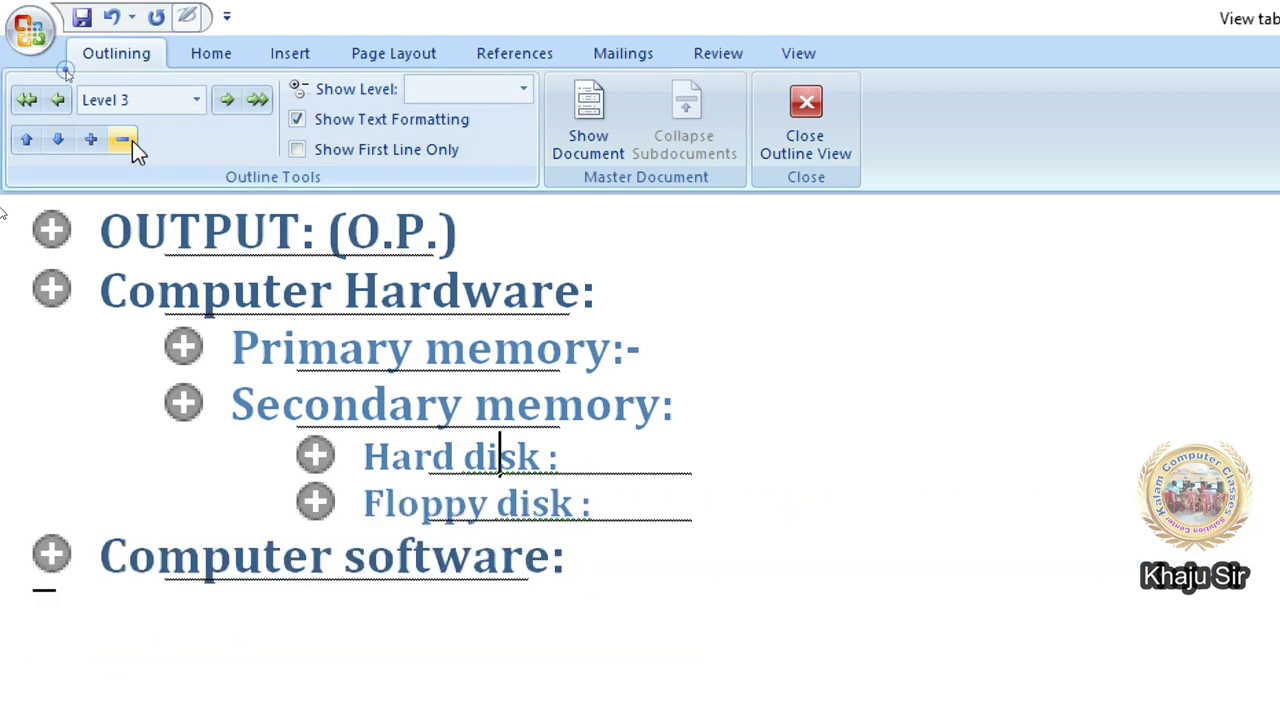
pyautogui.click(90, 140)
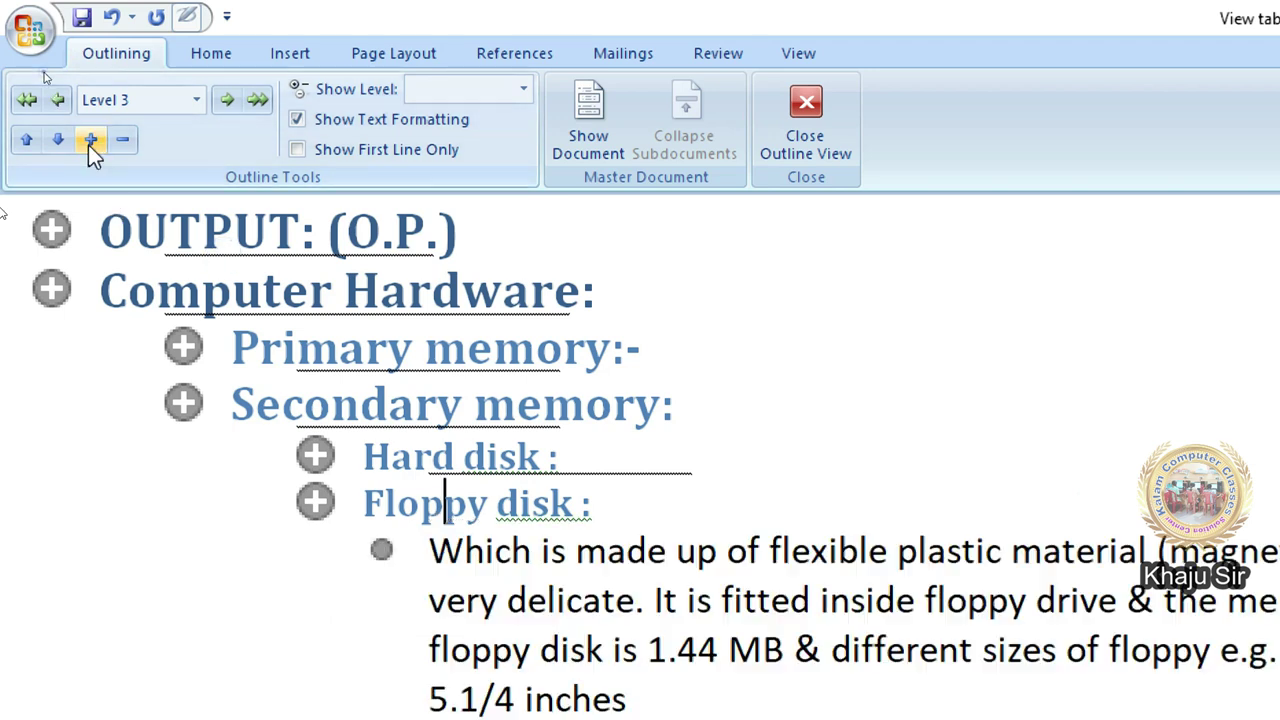
pyautogui.click(122, 141)
# Step: Expand and collapse the "OUTPUT: (O.P.)" heading through its own outline symbol, and select the CPU heading
pyautogui.click(66, 185)
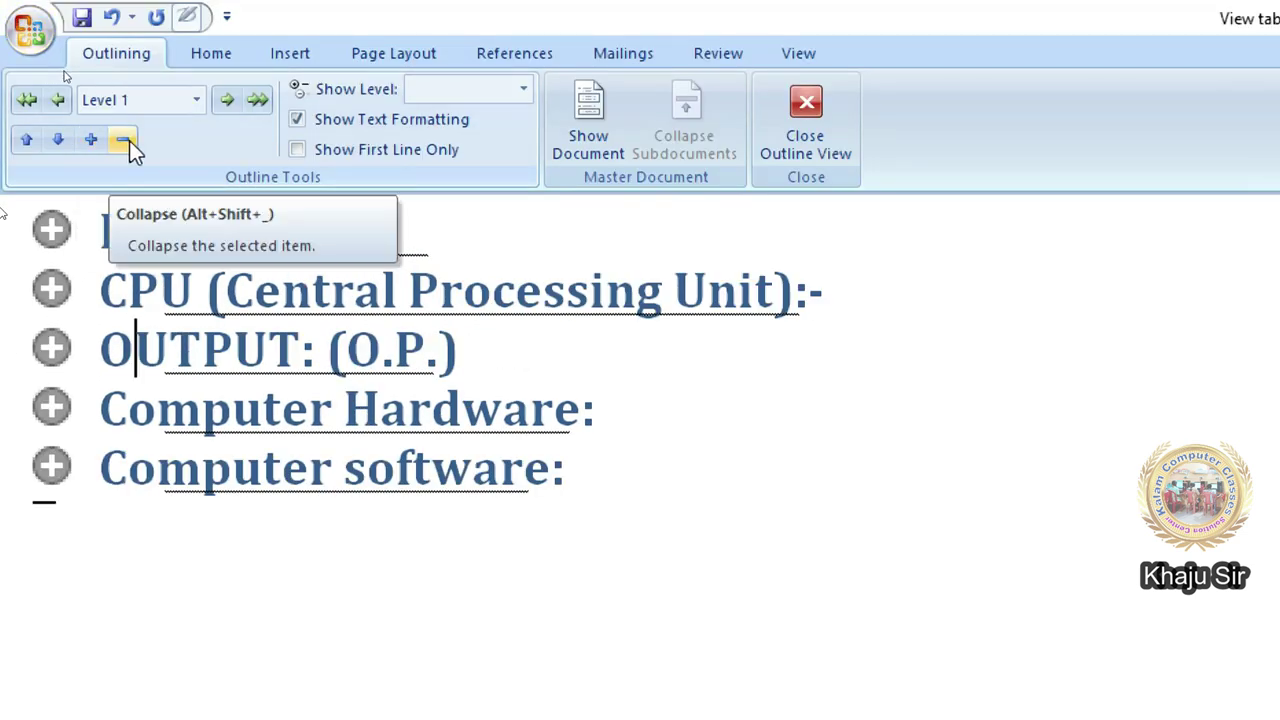
pyautogui.doubleClick(51, 347)
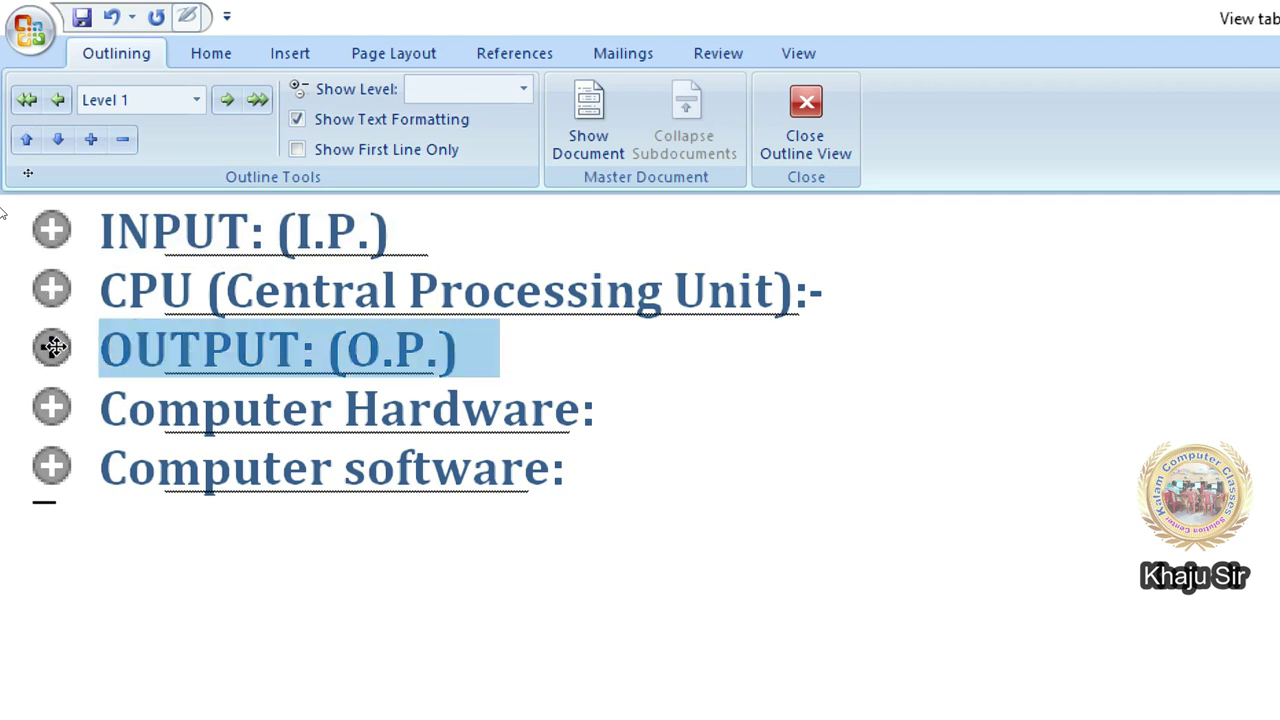
pyautogui.doubleClick(51, 347)
pyautogui.click(51, 289)
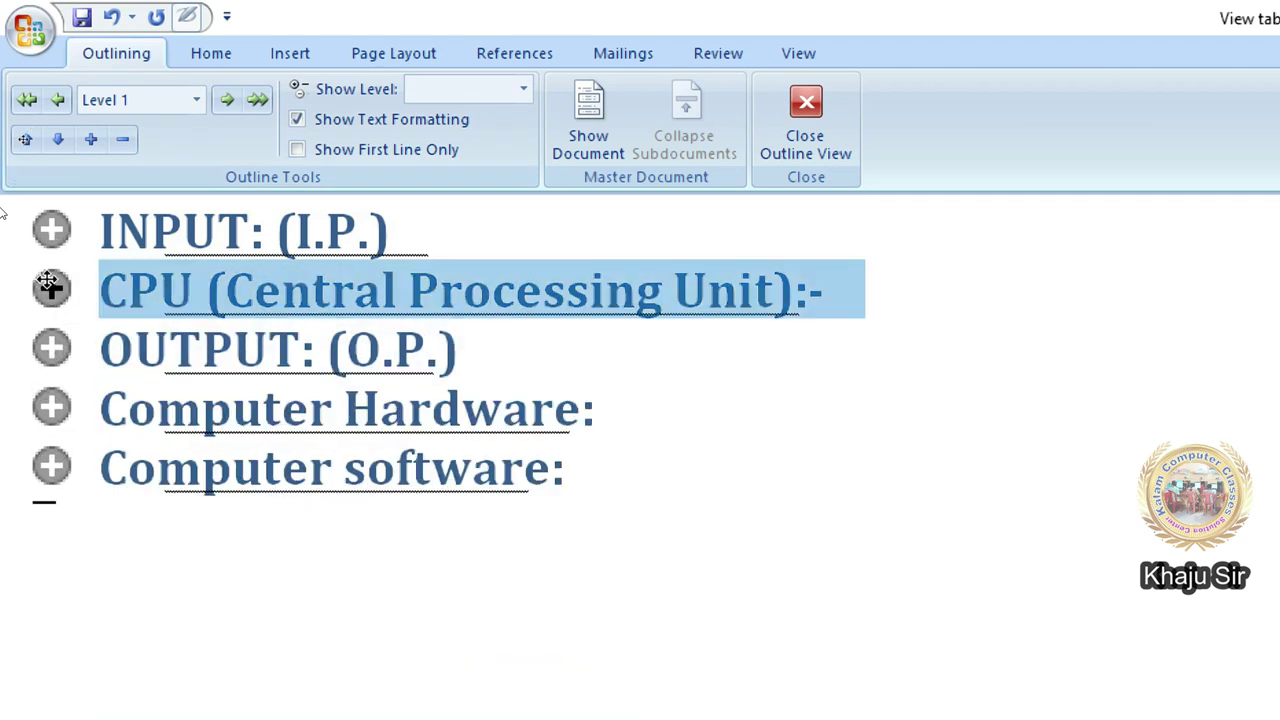
# Step: Expand the complete contents of "Computer Hardware:" at once through its outline symbol and collapse them again
pyautogui.click(51, 405)
pyautogui.doubleClick(52, 407)
pyautogui.scroll(-5, 437, 605)
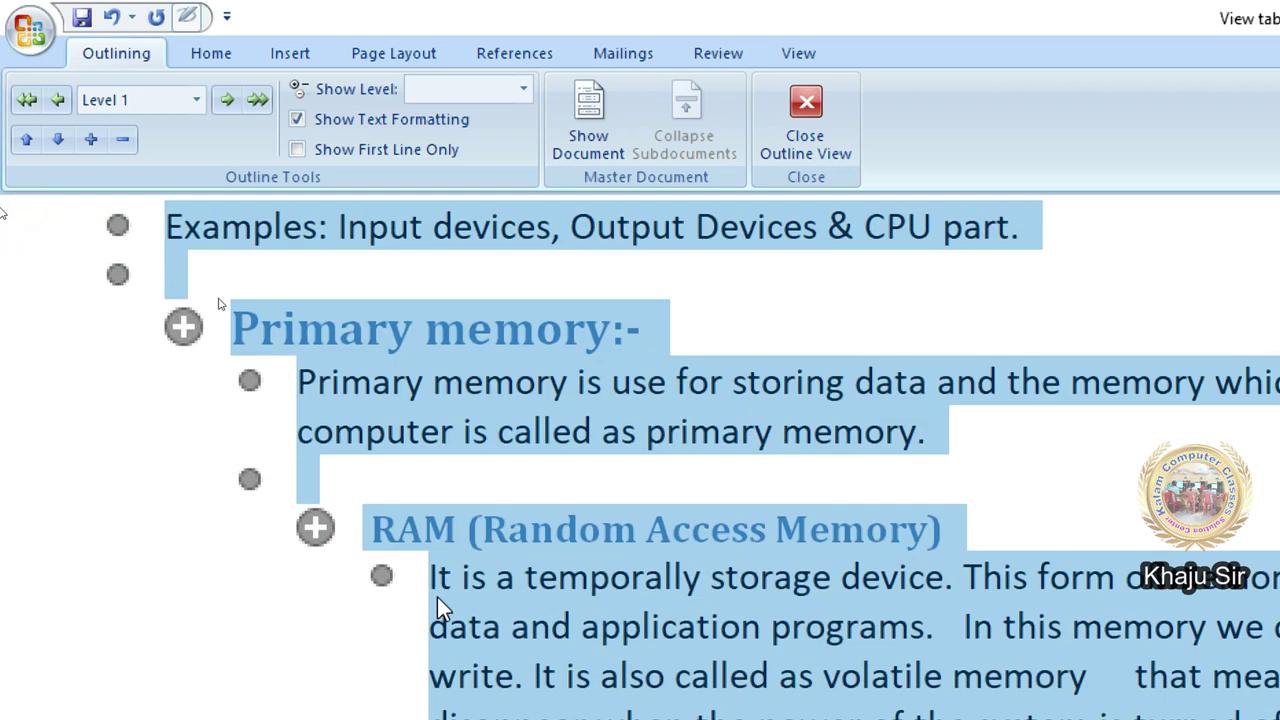
pyautogui.scroll(5, 447, 592)
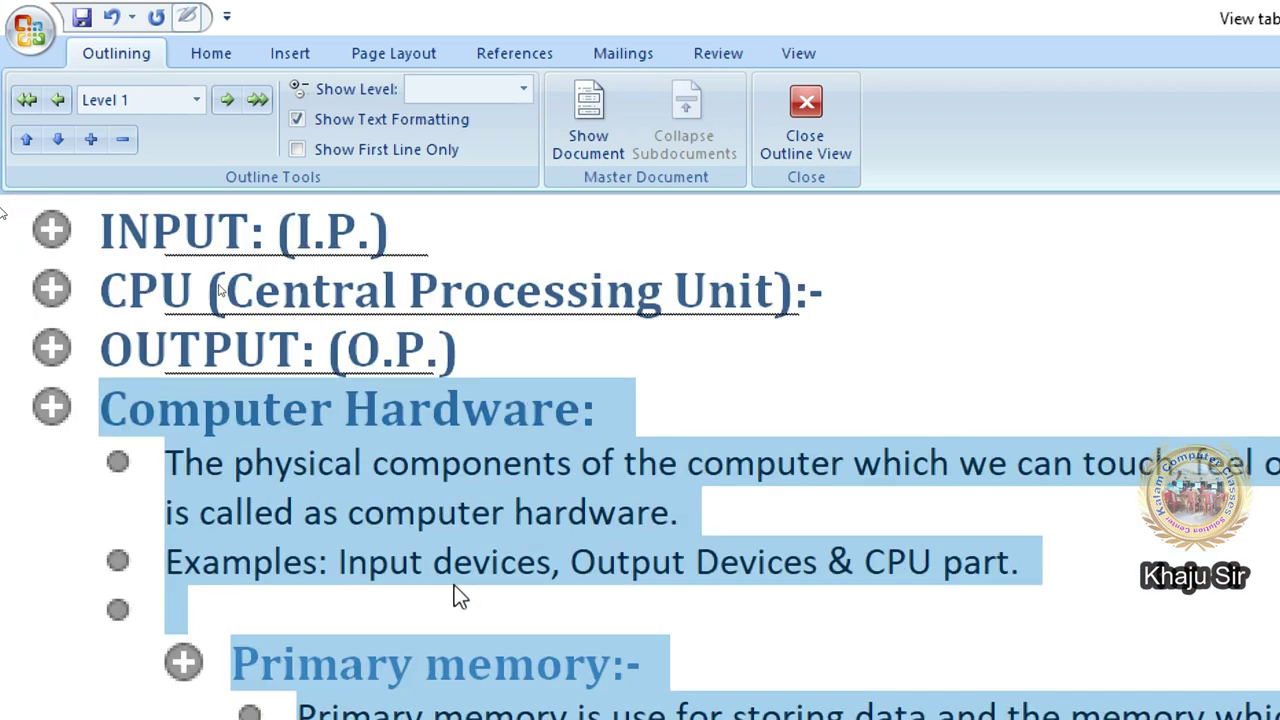
pyautogui.doubleClick(50, 405)
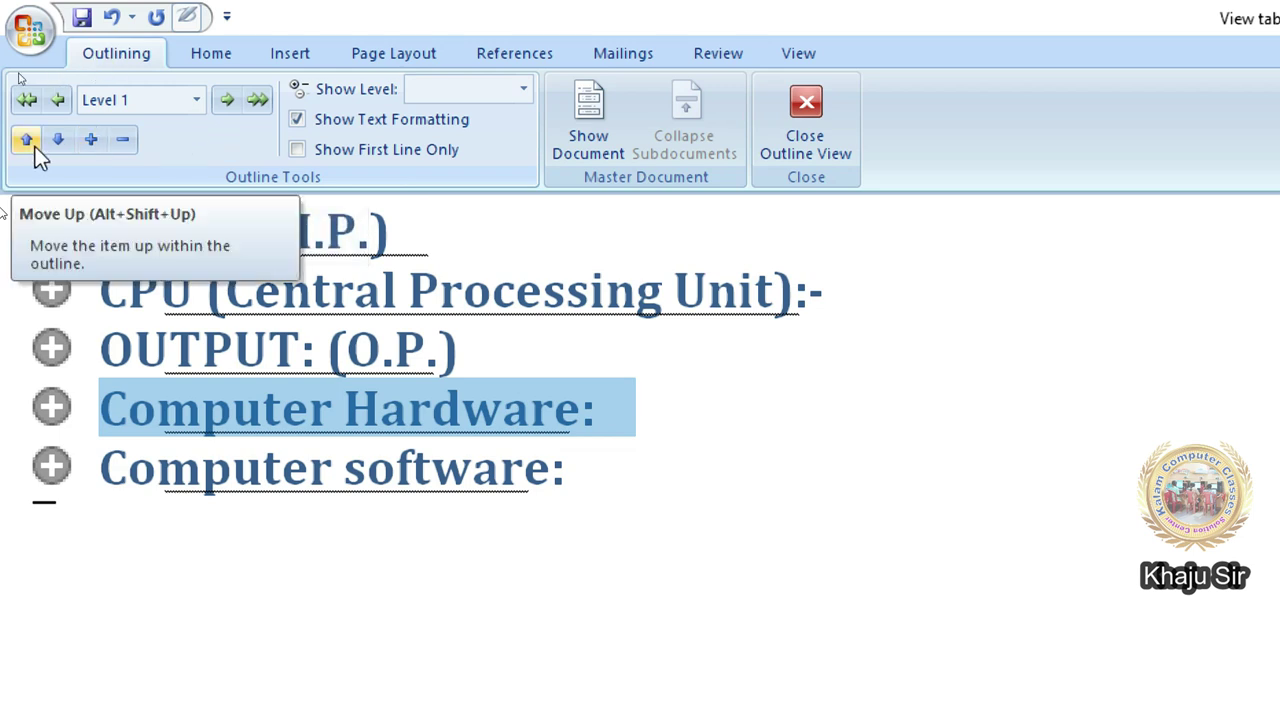
# Step: Move the collapsed "Computer Hardware:" section down one place, below "Computer software:"
pyautogui.click(343, 468)
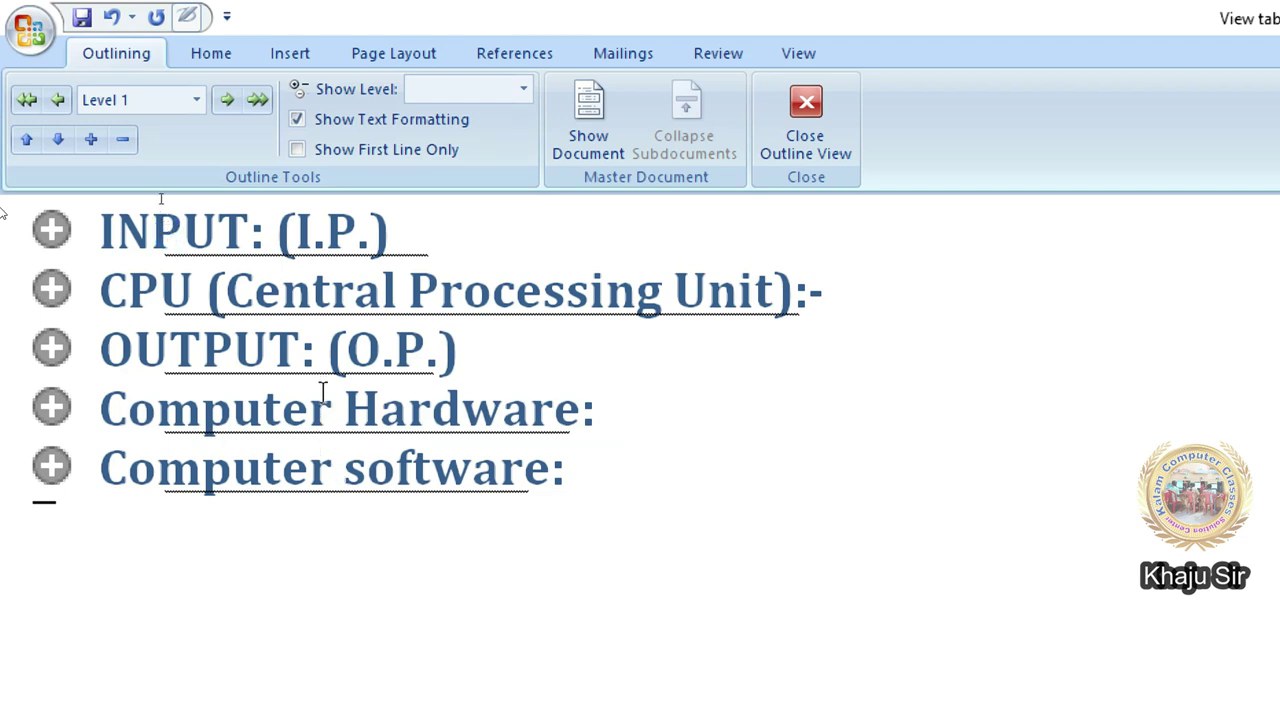
pyautogui.click(316, 430)
pyautogui.click(64, 148)
pyautogui.click(343, 508)
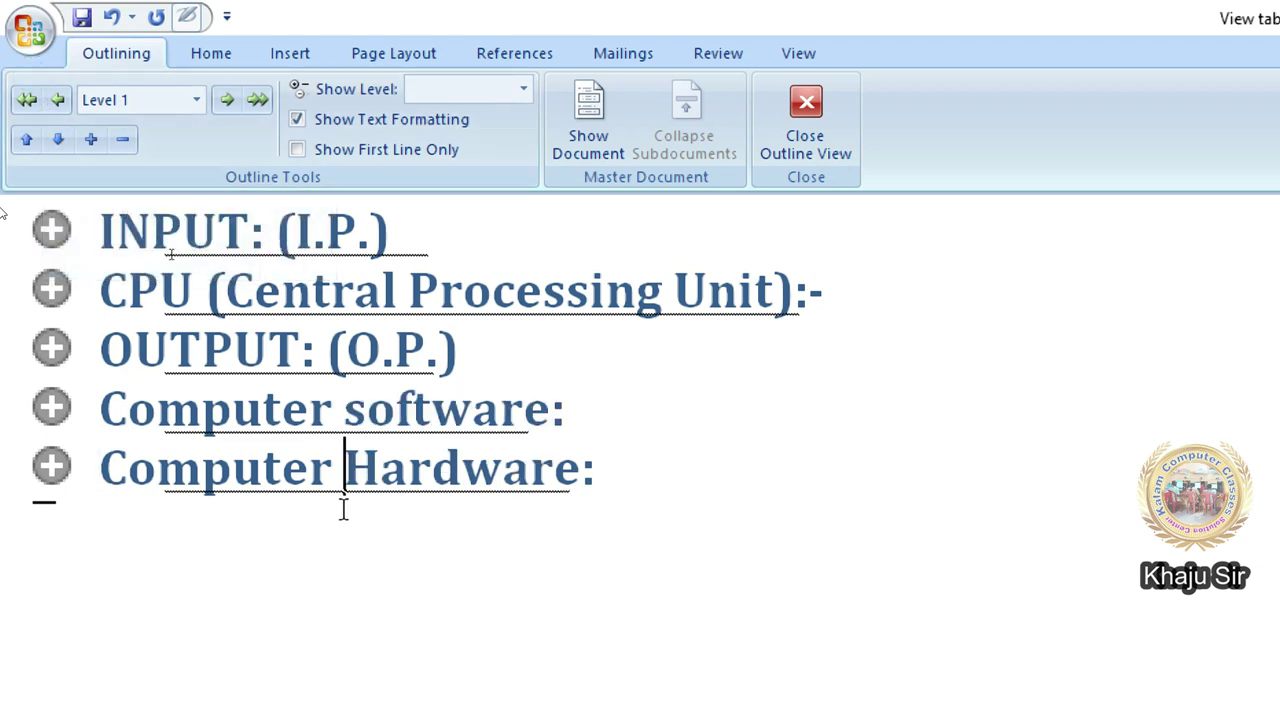
# Step: Move the collapsed "OUTPUT: (O.P.)" section up one place, above "CPU (Central Processing Unit):-"
pyautogui.click(253, 292)
pyautogui.click(205, 350)
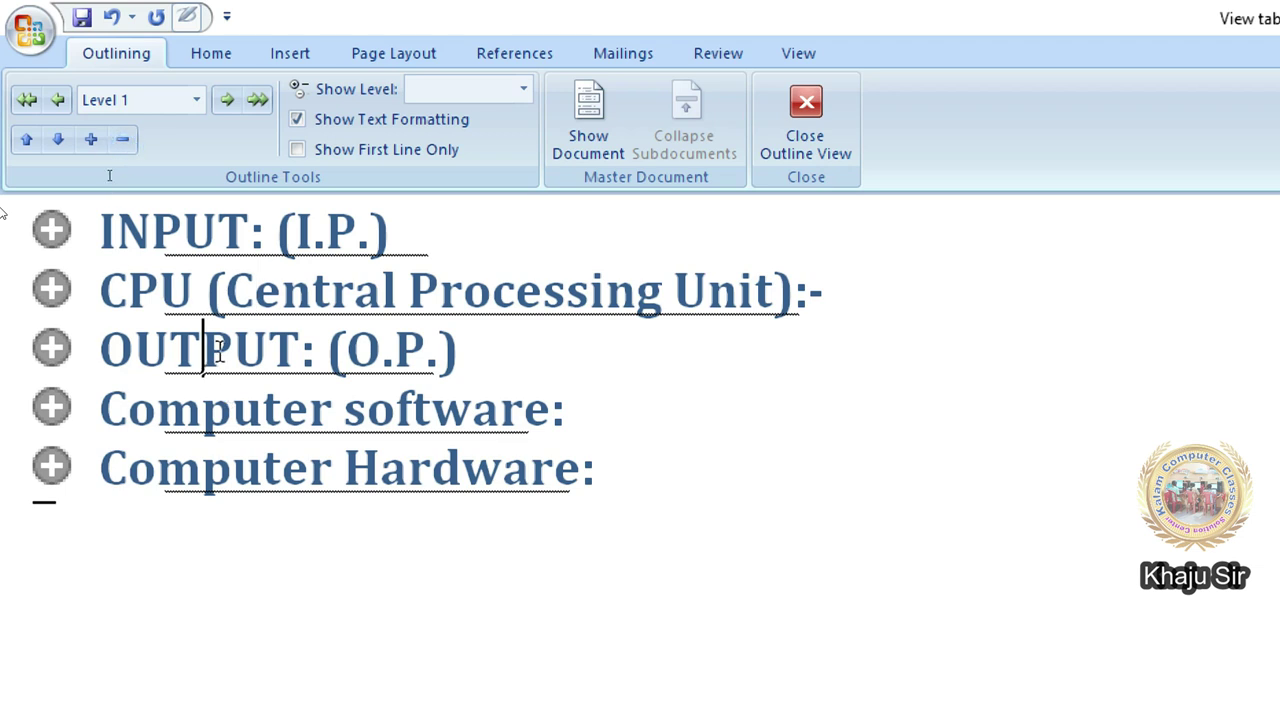
pyautogui.click(25, 143)
pyautogui.click(266, 290)
pyautogui.click(261, 356)
pyautogui.click(273, 418)
pyautogui.click(300, 496)
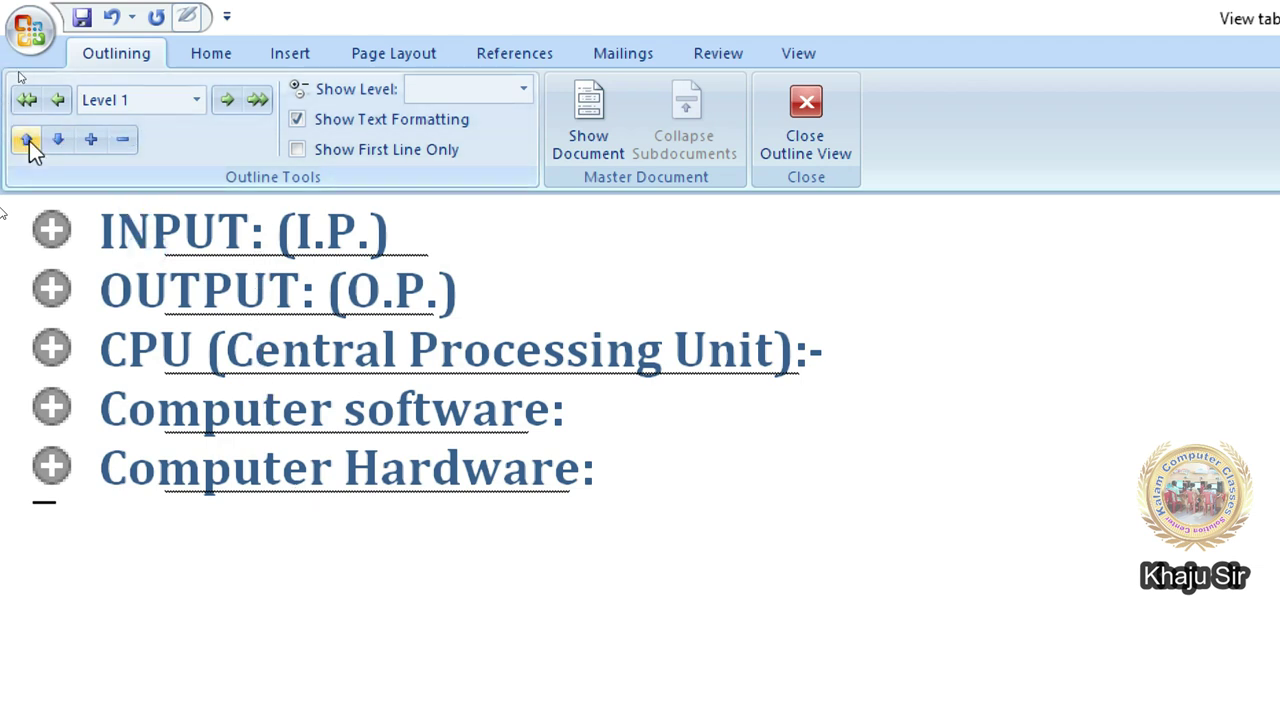
# Step: Limit the outline to Level 1 headings, and extend the displayed levels to Level 2
pyautogui.click(523, 90)
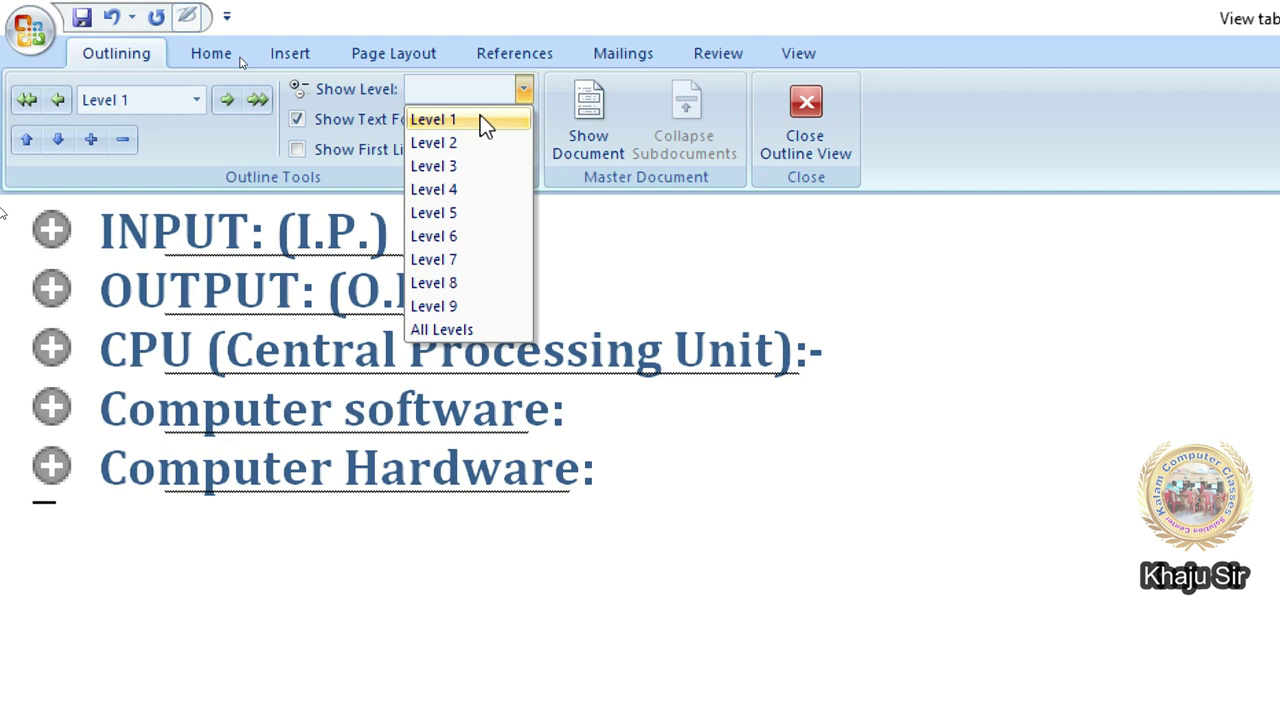
pyautogui.click(480, 115)
pyautogui.click(523, 89)
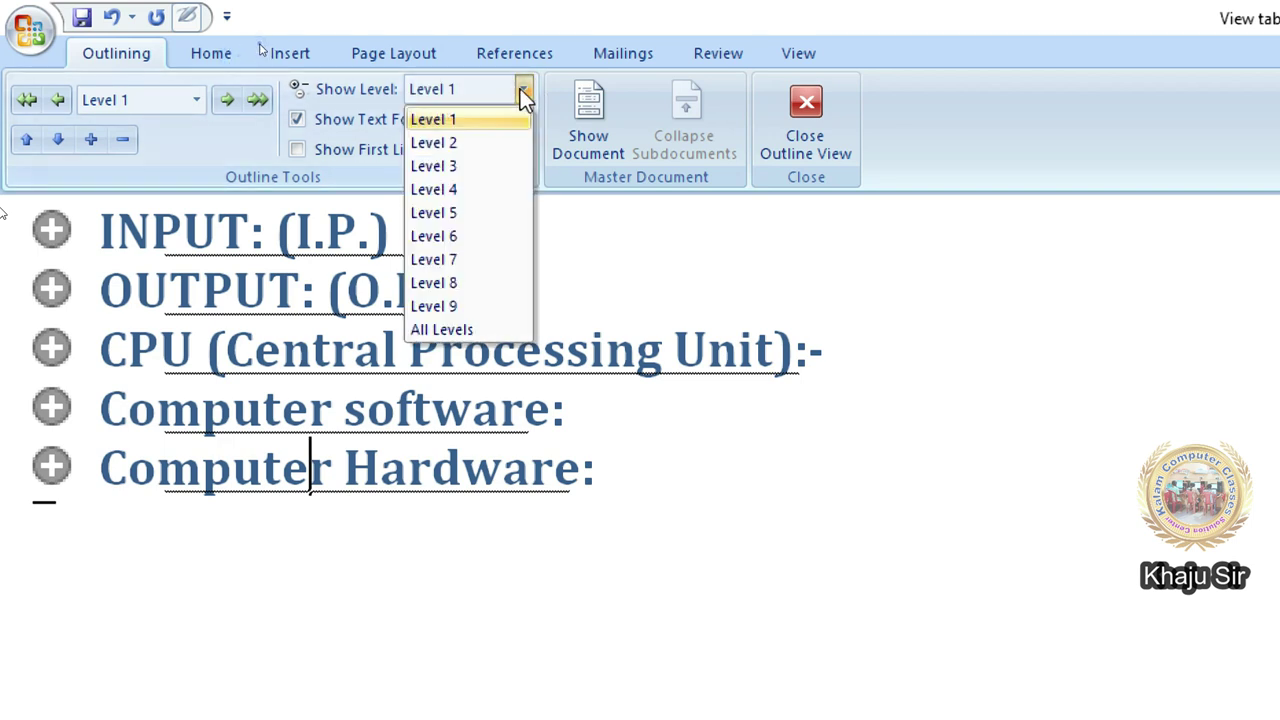
pyautogui.click(503, 142)
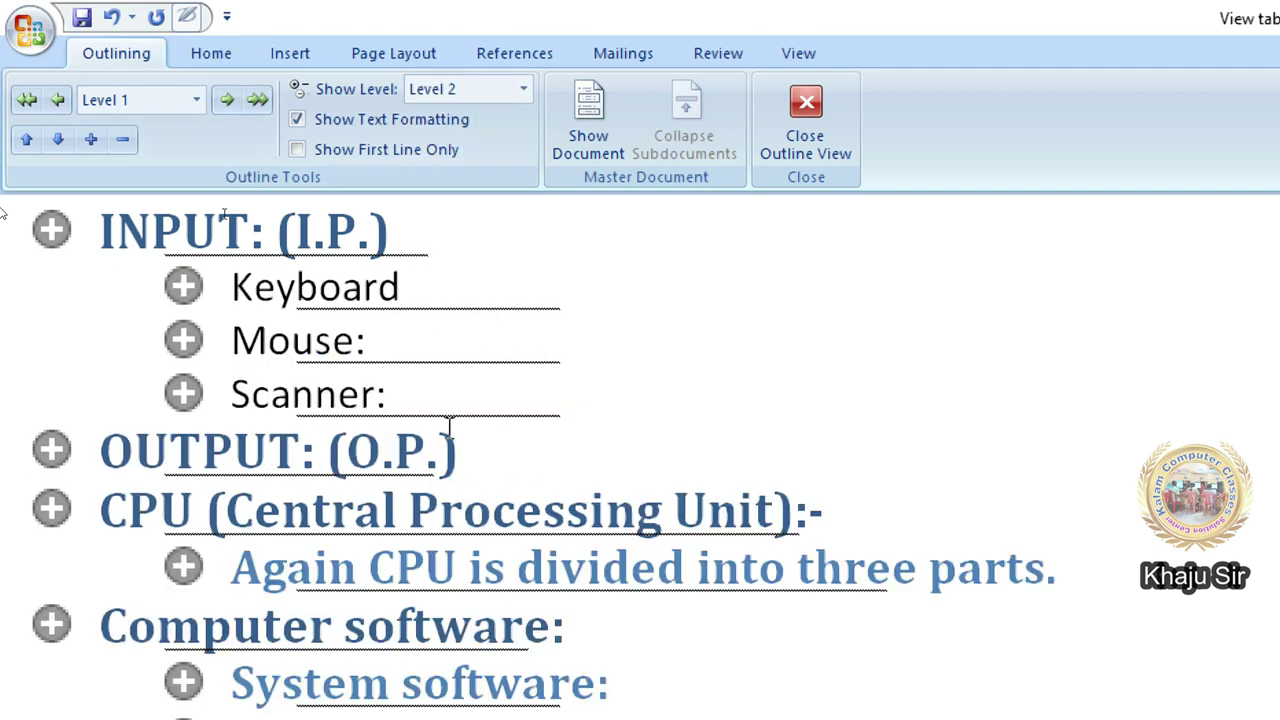
pyautogui.scroll(-2, 482, 570)
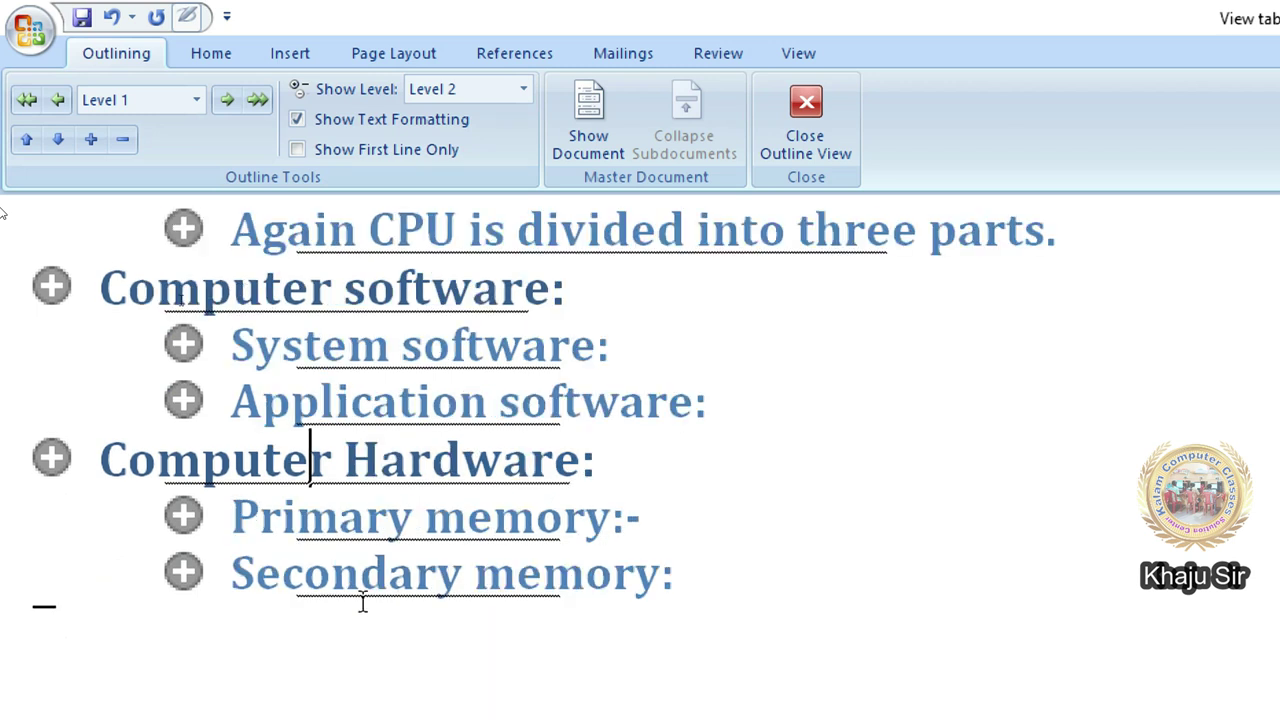
# Step: Extend the outline display from Level 2 headings to all levels, body text included
pyautogui.scroll(2, 360, 590)
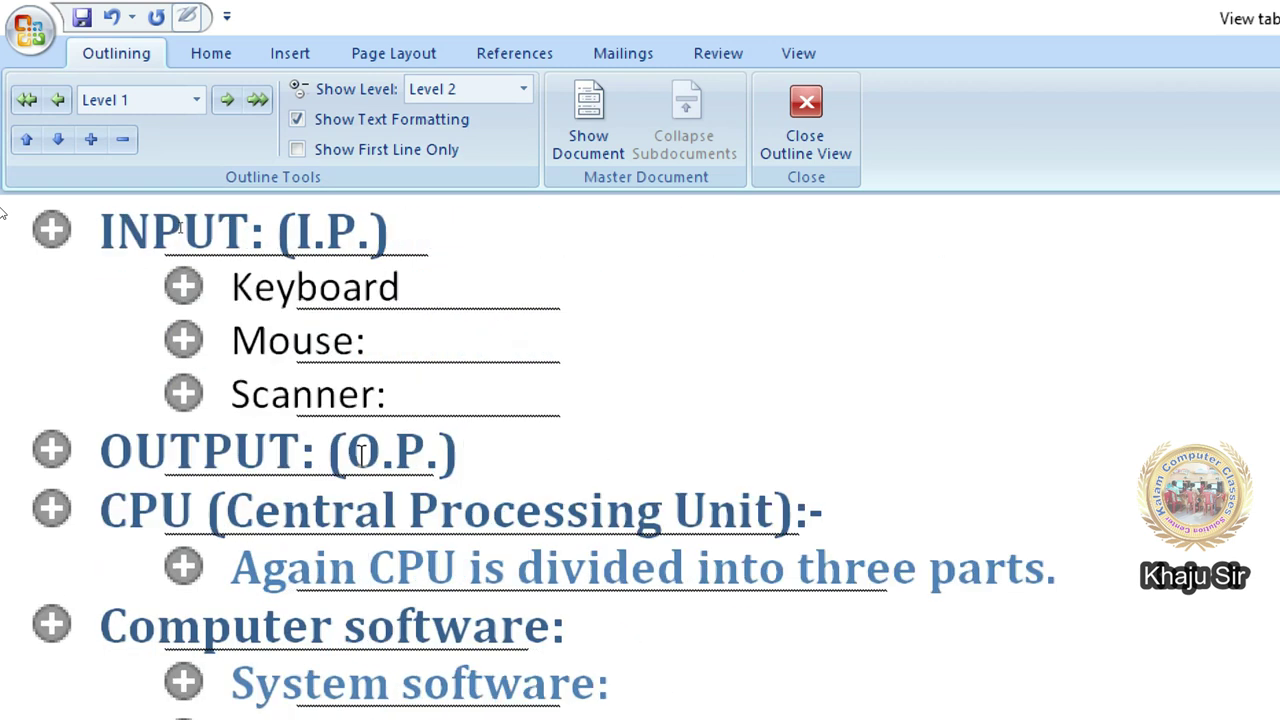
pyautogui.click(522, 89)
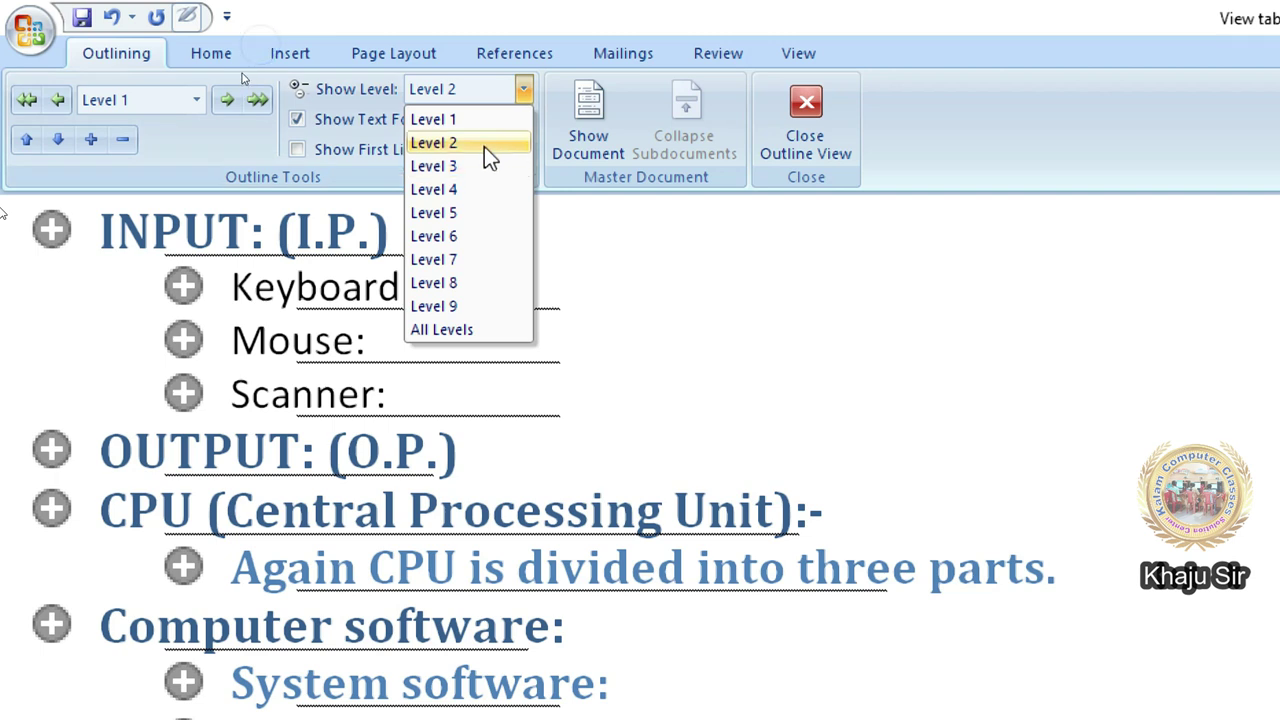
pyautogui.click(484, 146)
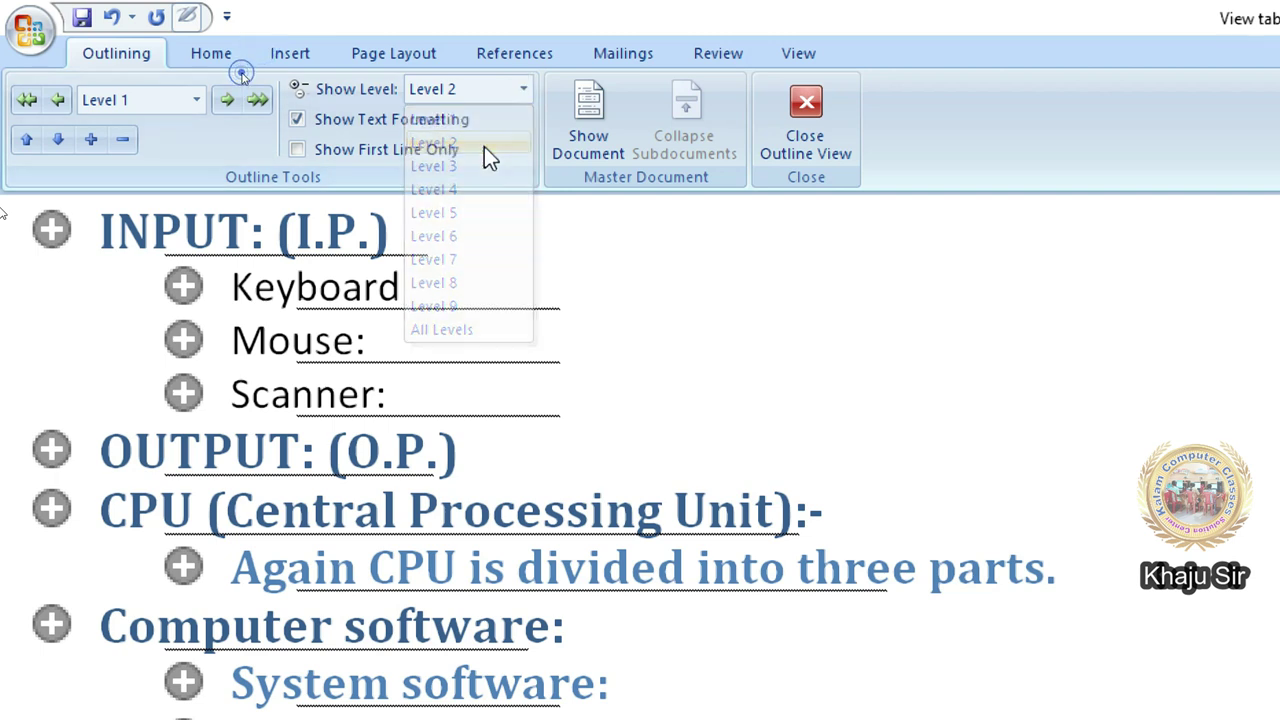
pyautogui.click(520, 90)
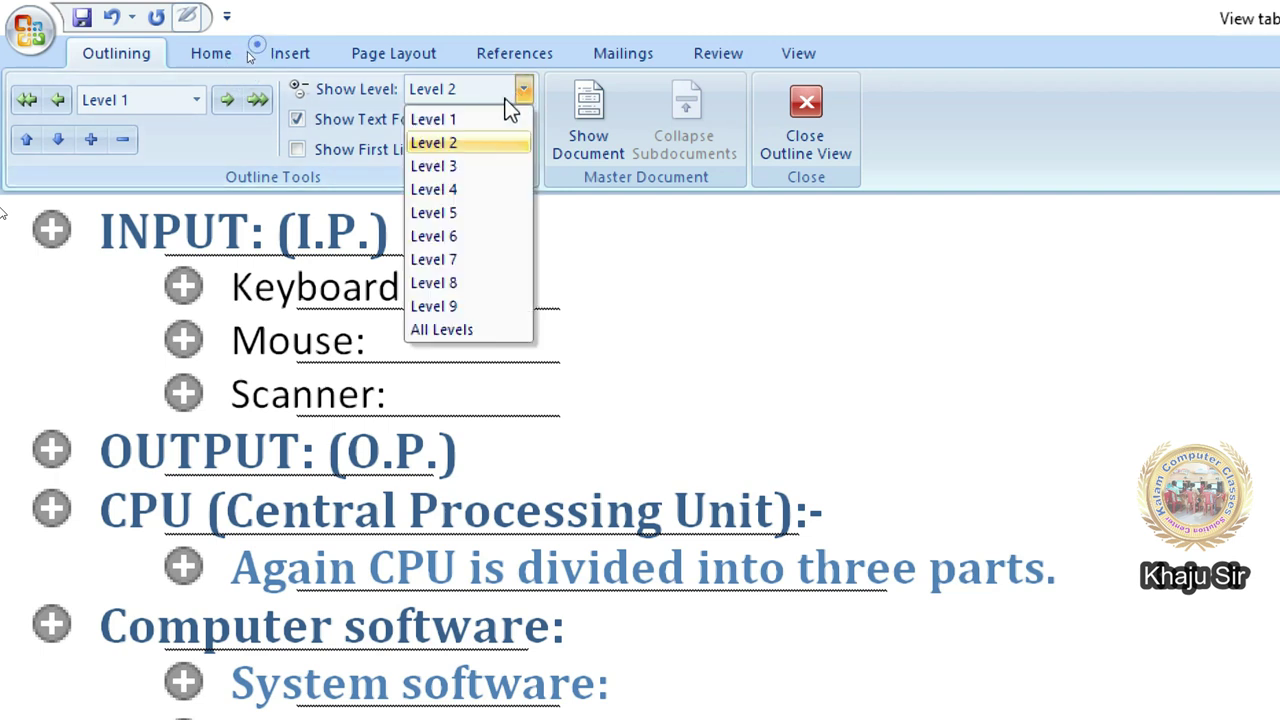
pyautogui.click(476, 341)
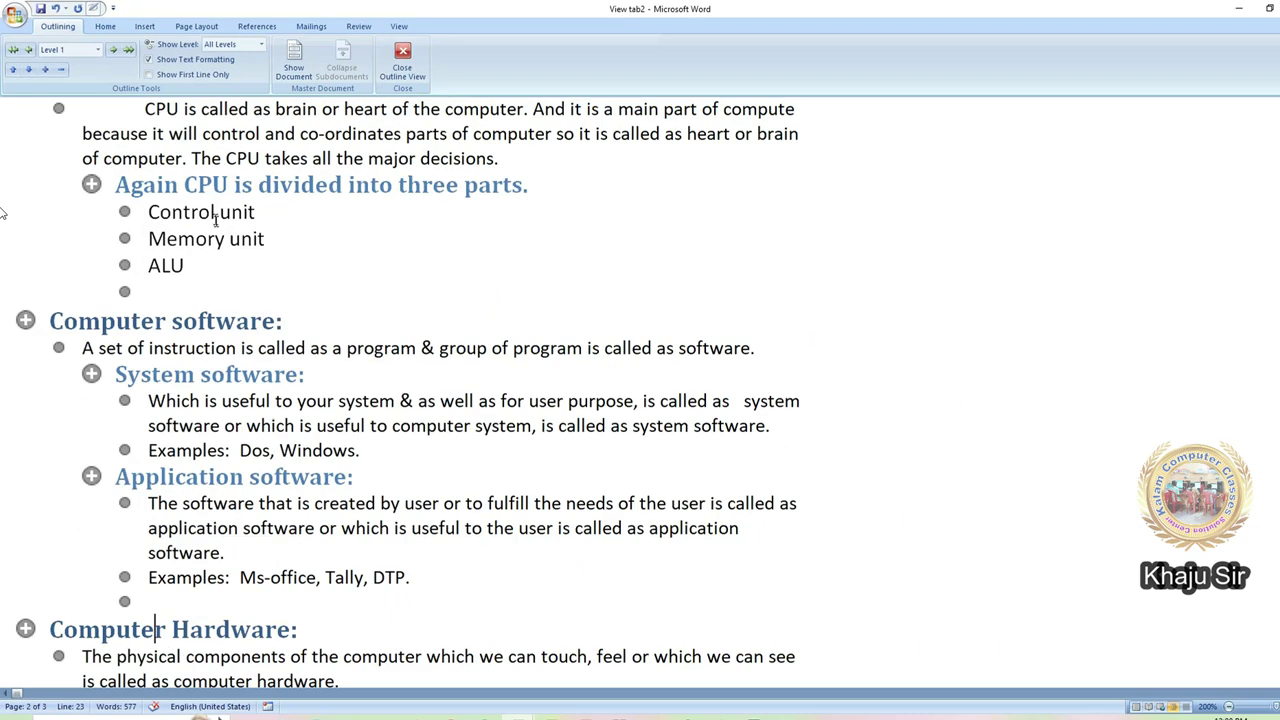
# Step: Limit the outline to Level 1 headings, display all levels again, and place the cursor in the "INPUT: (I.P.)" heading
pyautogui.scroll(12, 500, 636)
pyautogui.hotkey('alt', 'shift', '1')
pyautogui.click(314, 131)
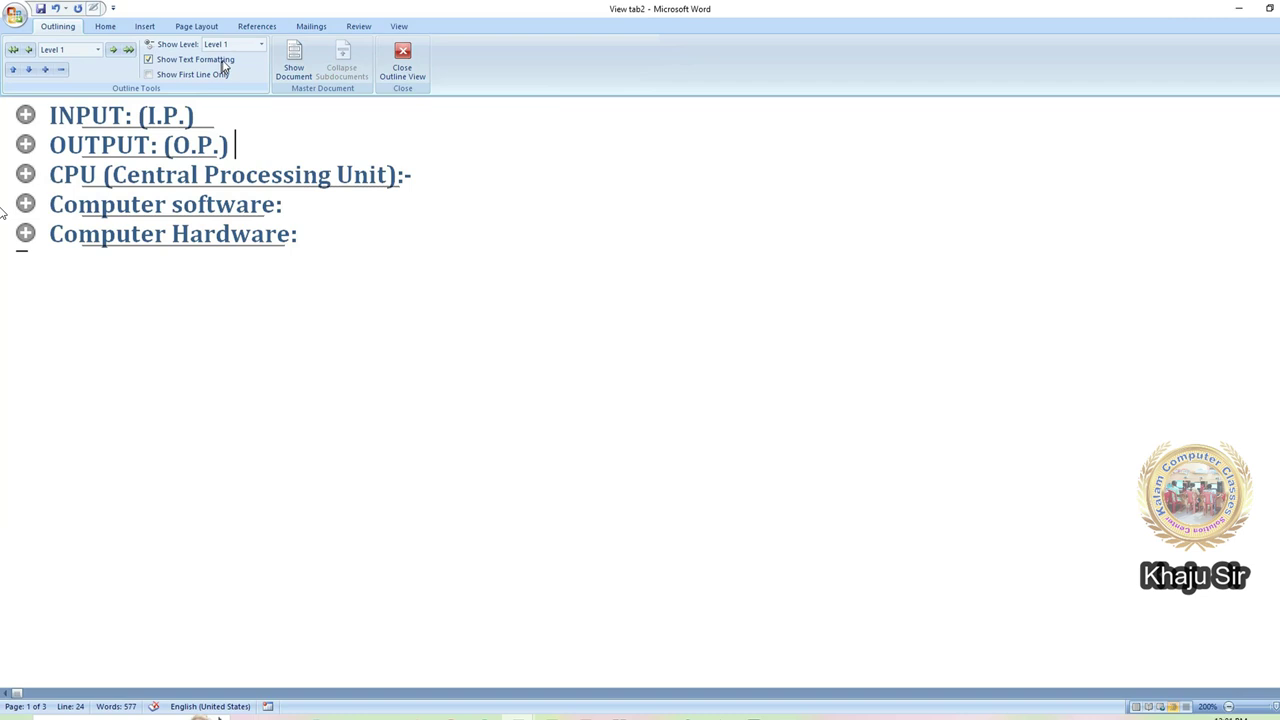
pyautogui.click(261, 44)
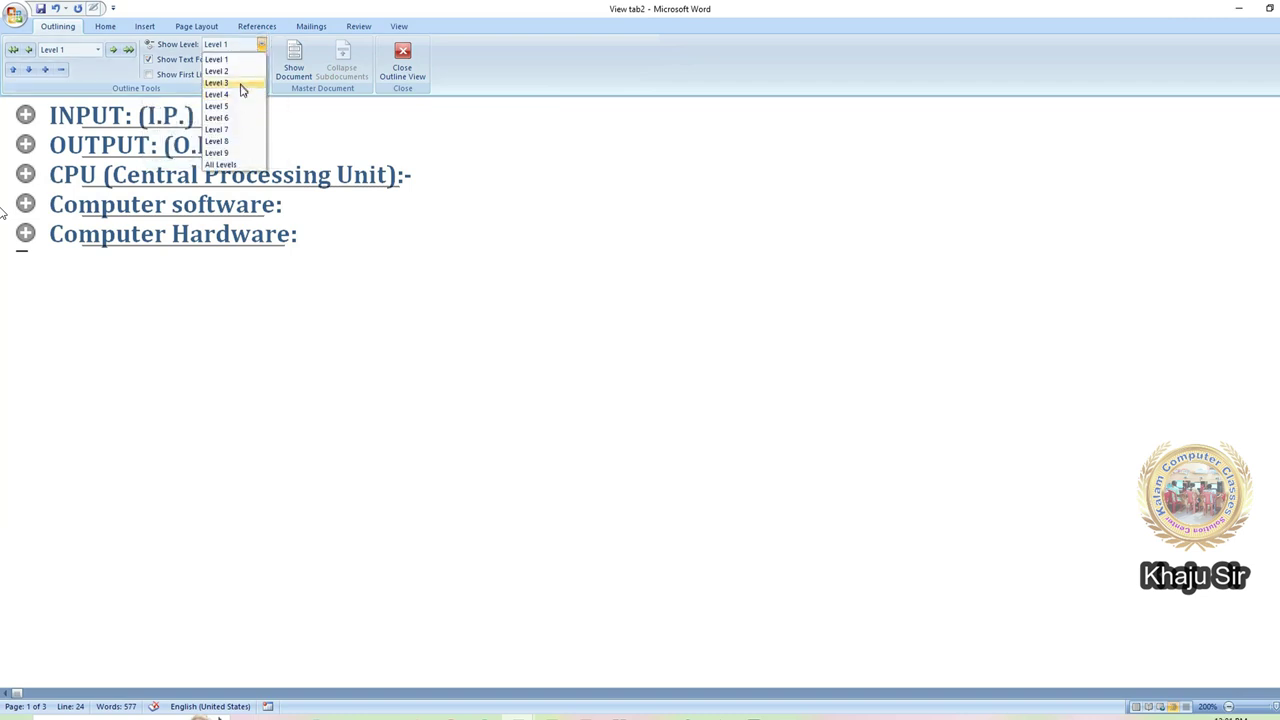
pyautogui.click(252, 164)
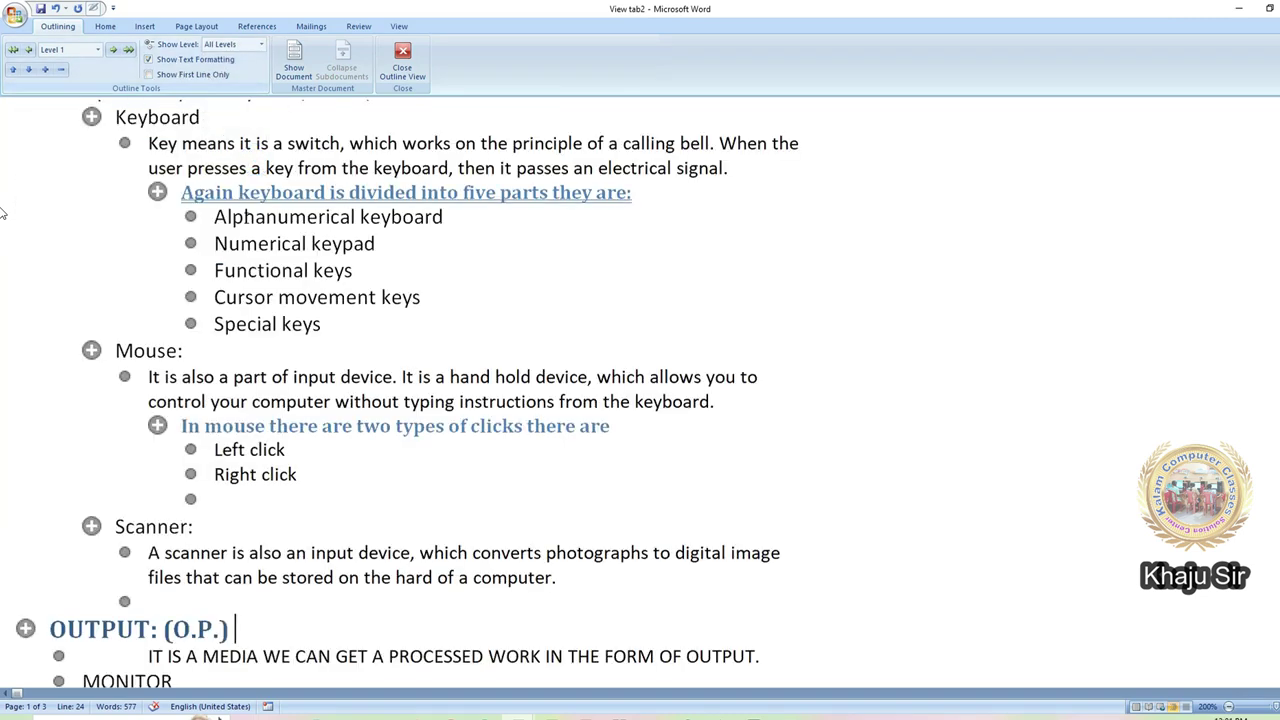
pyautogui.scroll(2, 184, 142)
pyautogui.click(184, 142)
pyautogui.click(264, 238)
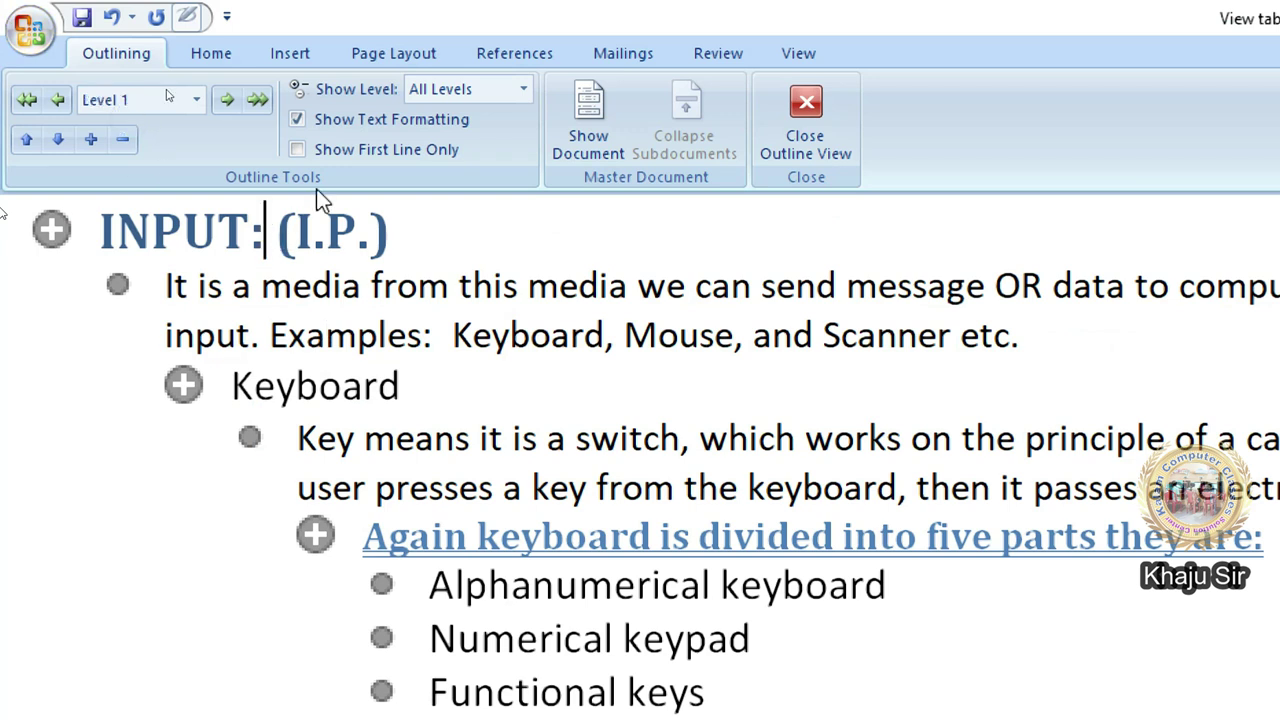
# Step: Hide the text formatting in the outline, compare the headings down the document, and show the formatting again
pyautogui.click(297, 120)
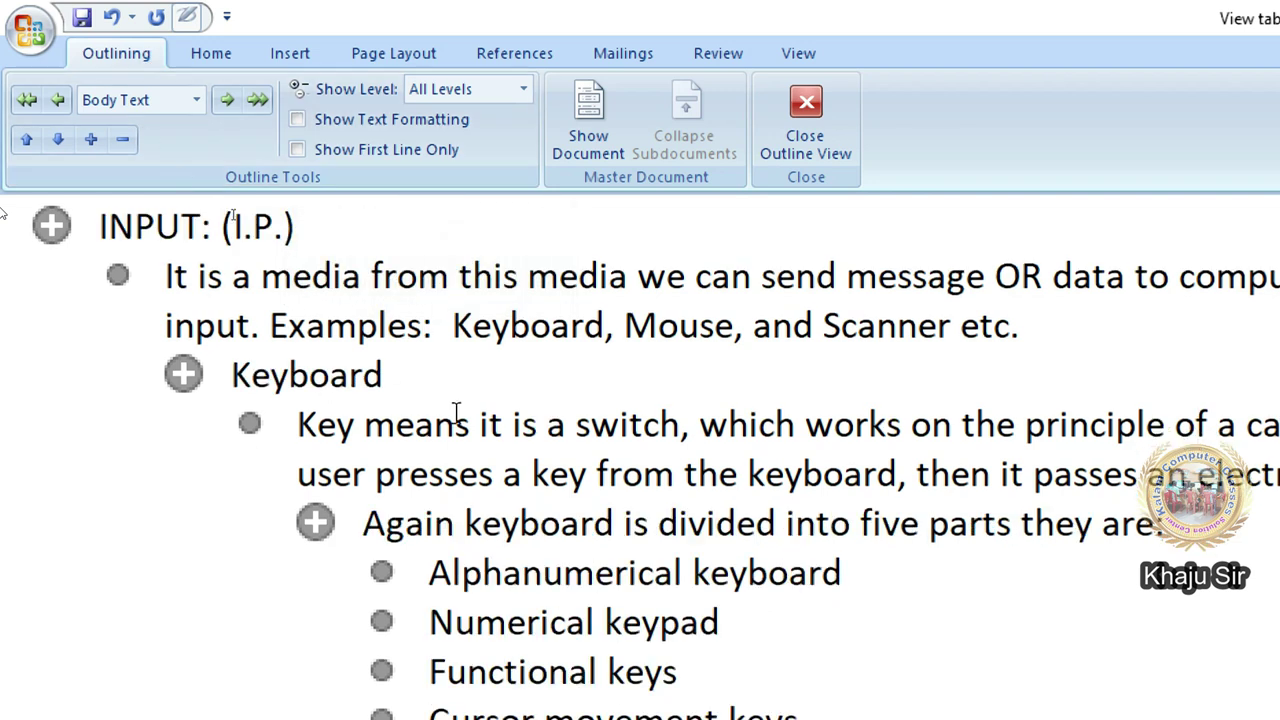
pyautogui.scroll(-6, 654, 630)
pyautogui.scroll(-3, 654, 638)
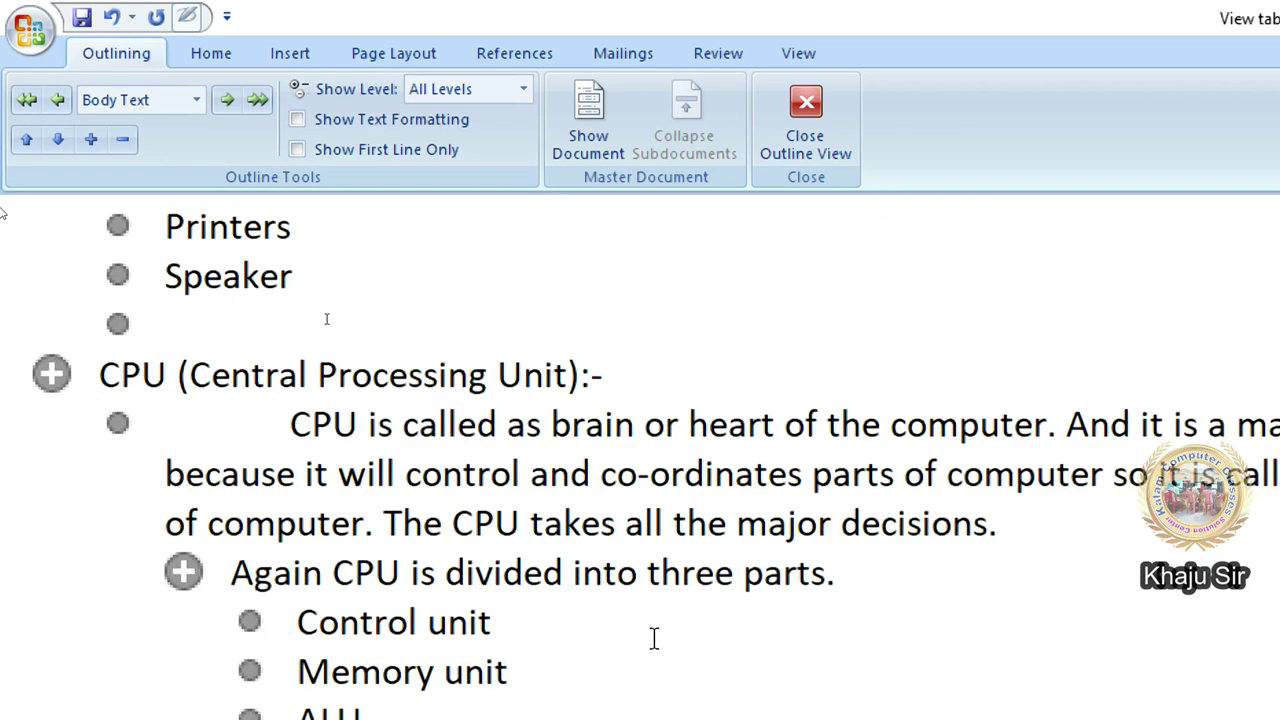
pyautogui.scroll(9, 654, 638)
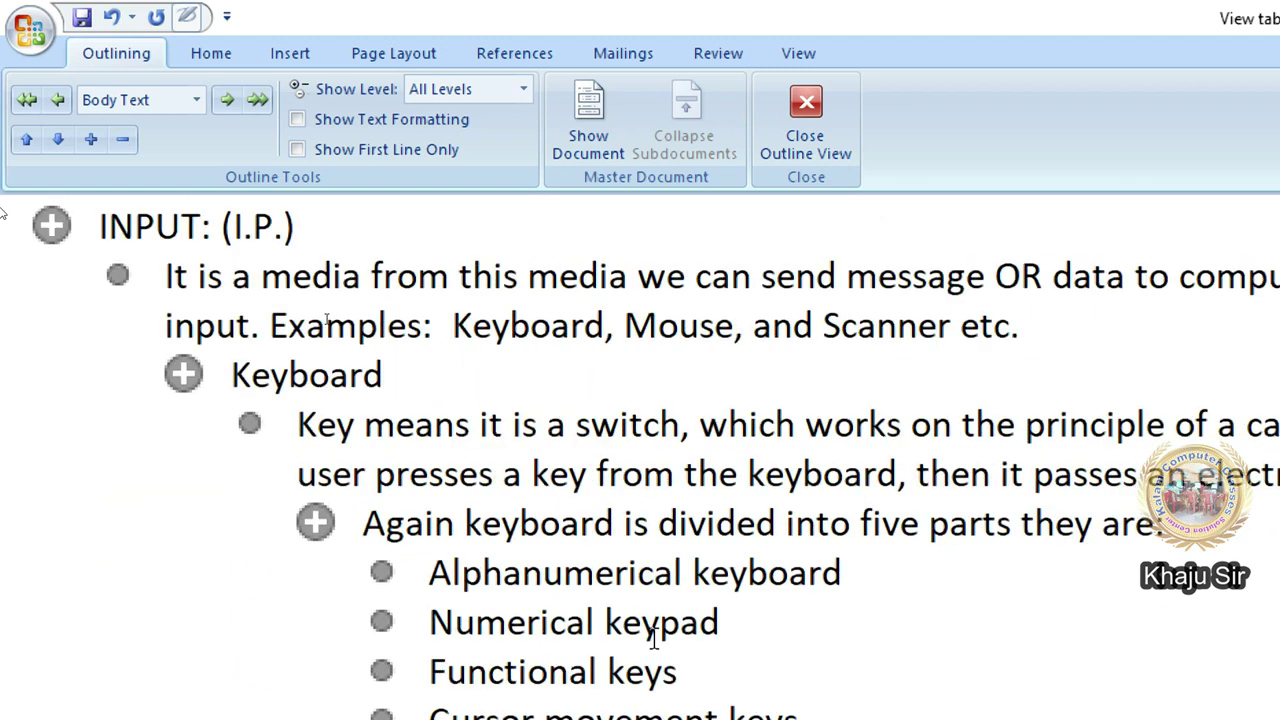
pyautogui.click(300, 118)
pyautogui.scroll(-10, 300, 270)
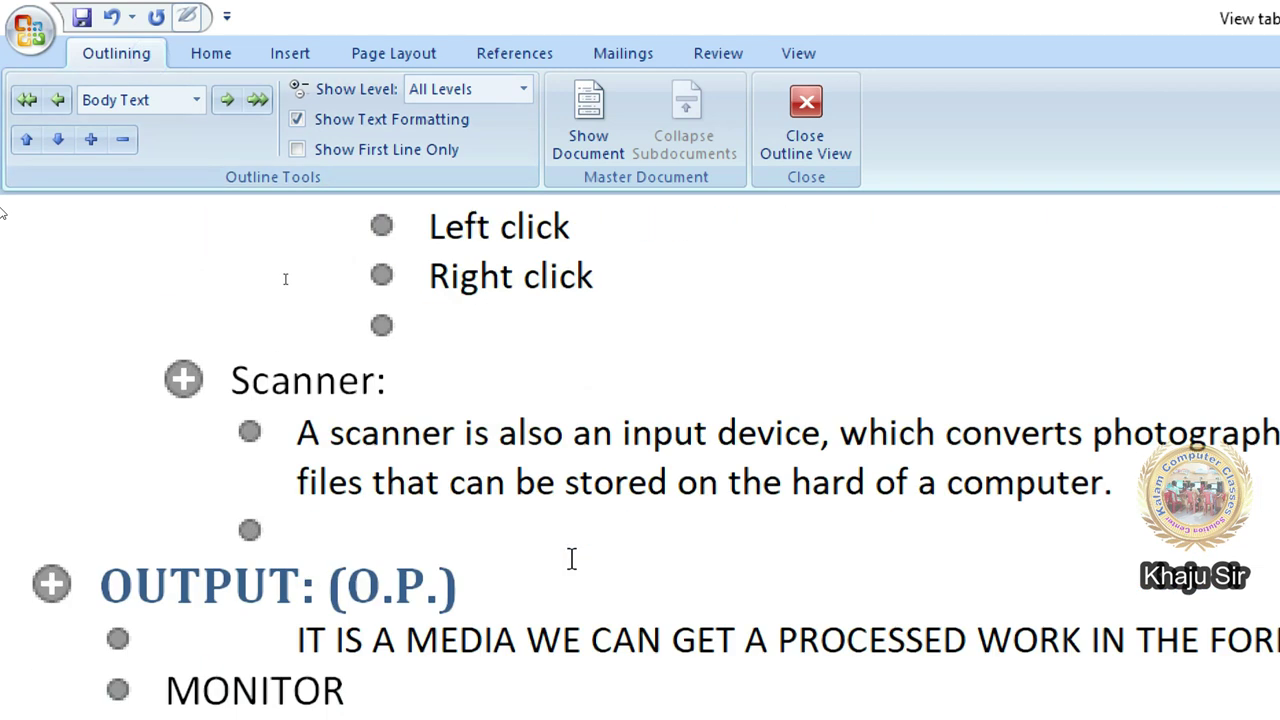
pyautogui.scroll(10, 572, 560)
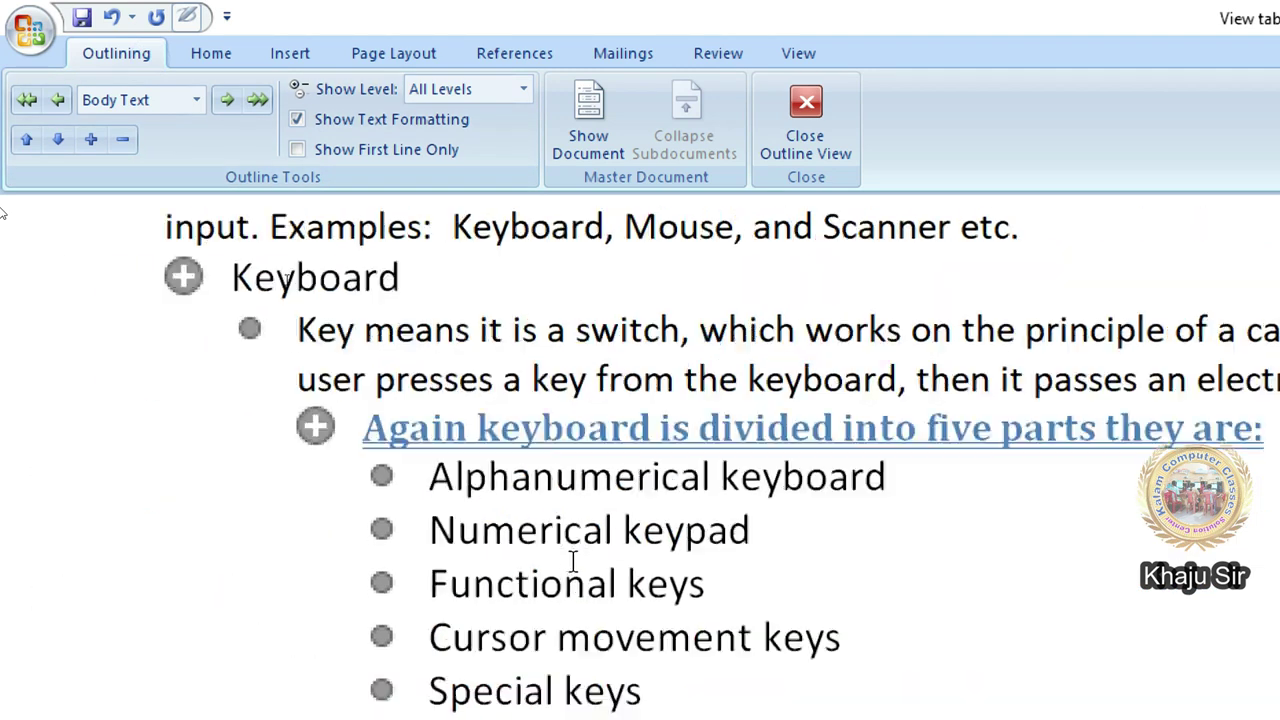
# Step: Hide the outline's text formatting and show only the first line of each paragraph
pyautogui.click(297, 119)
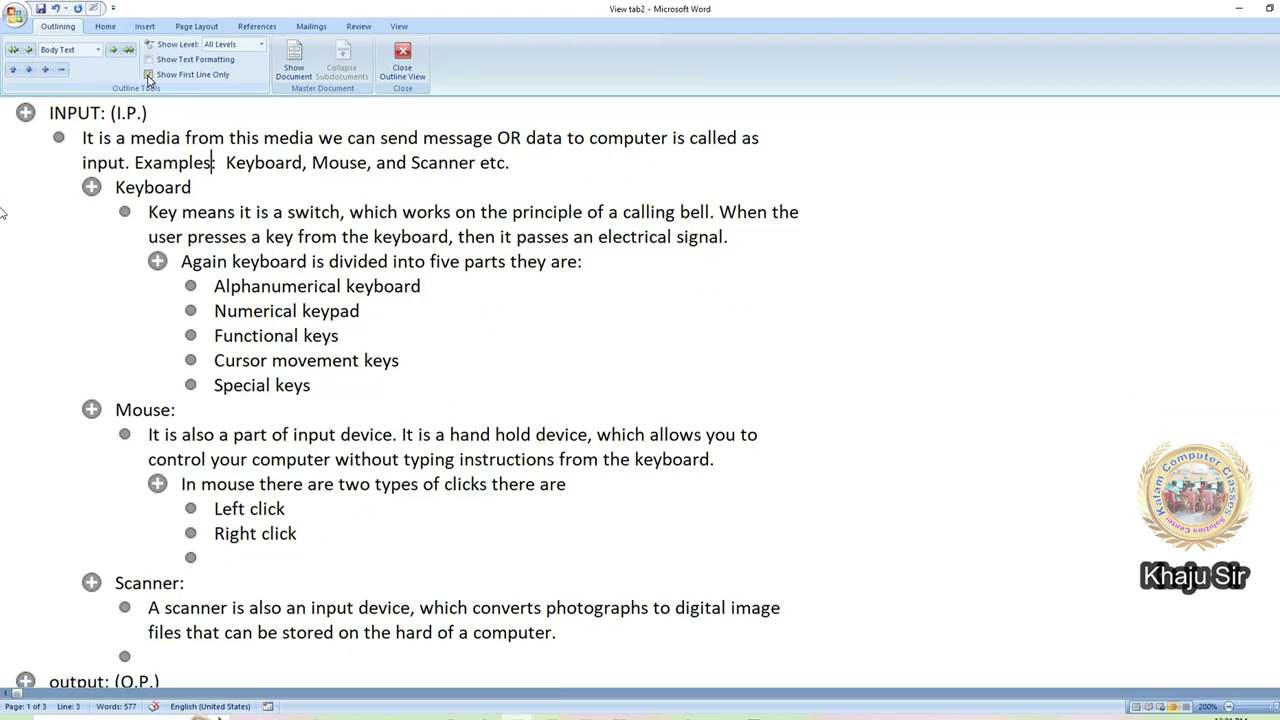
pyautogui.click(148, 75)
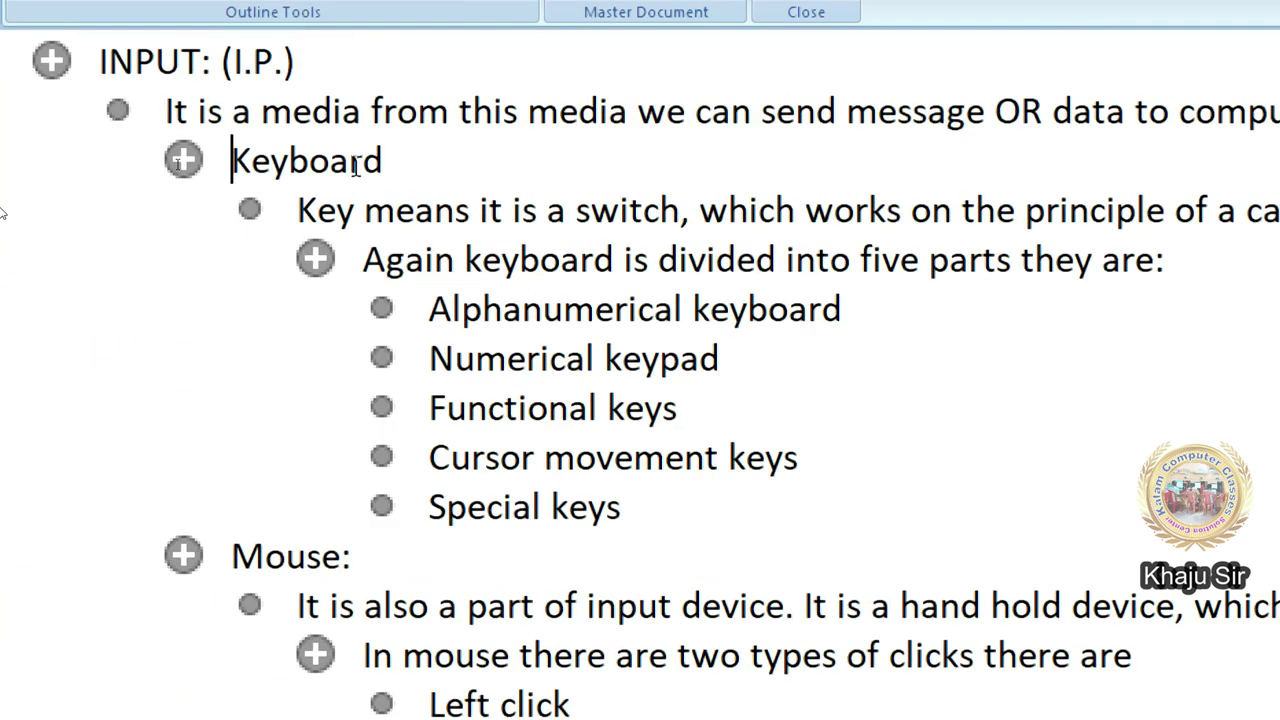
pyautogui.click(354, 167)
pyautogui.click(500, 212)
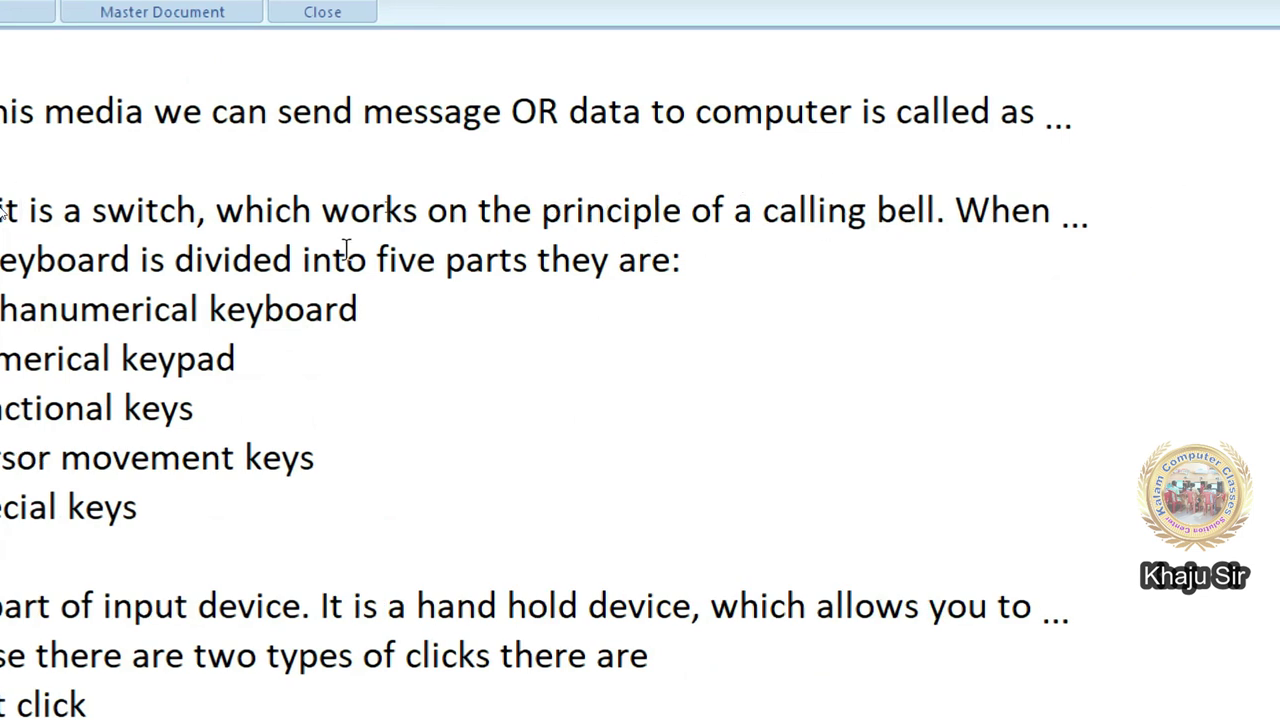
pyautogui.click(149, 62)
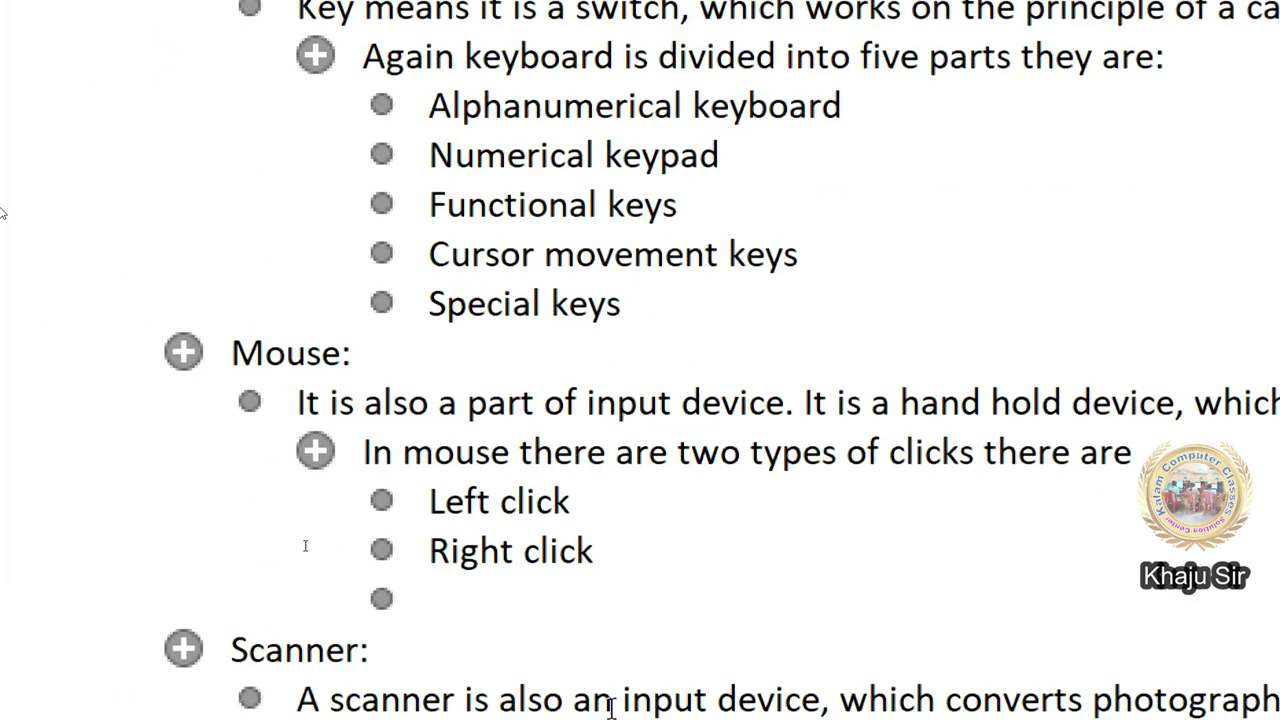
pyautogui.scroll(-1, 611, 706)
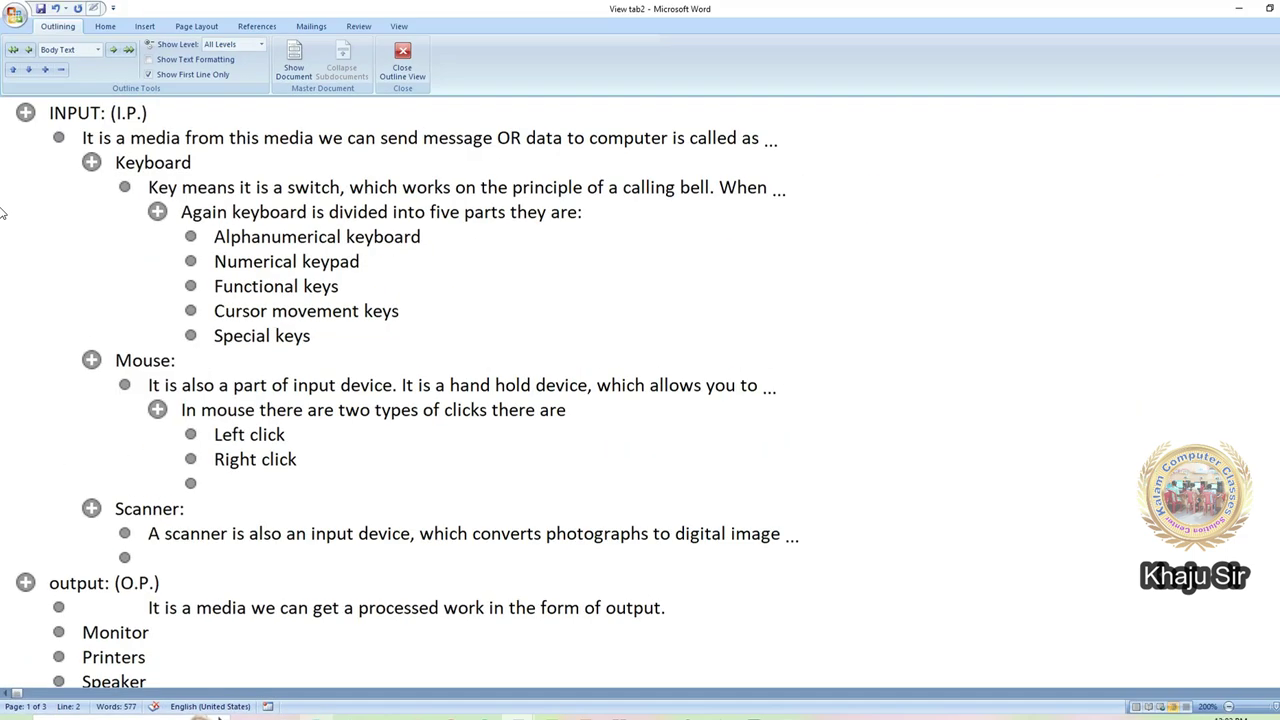
# Step: Switch the first-line-only display and text formatting on and off, leaving full paragraphs shown without formatting
pyautogui.click(187, 77)
pyautogui.click(187, 77)
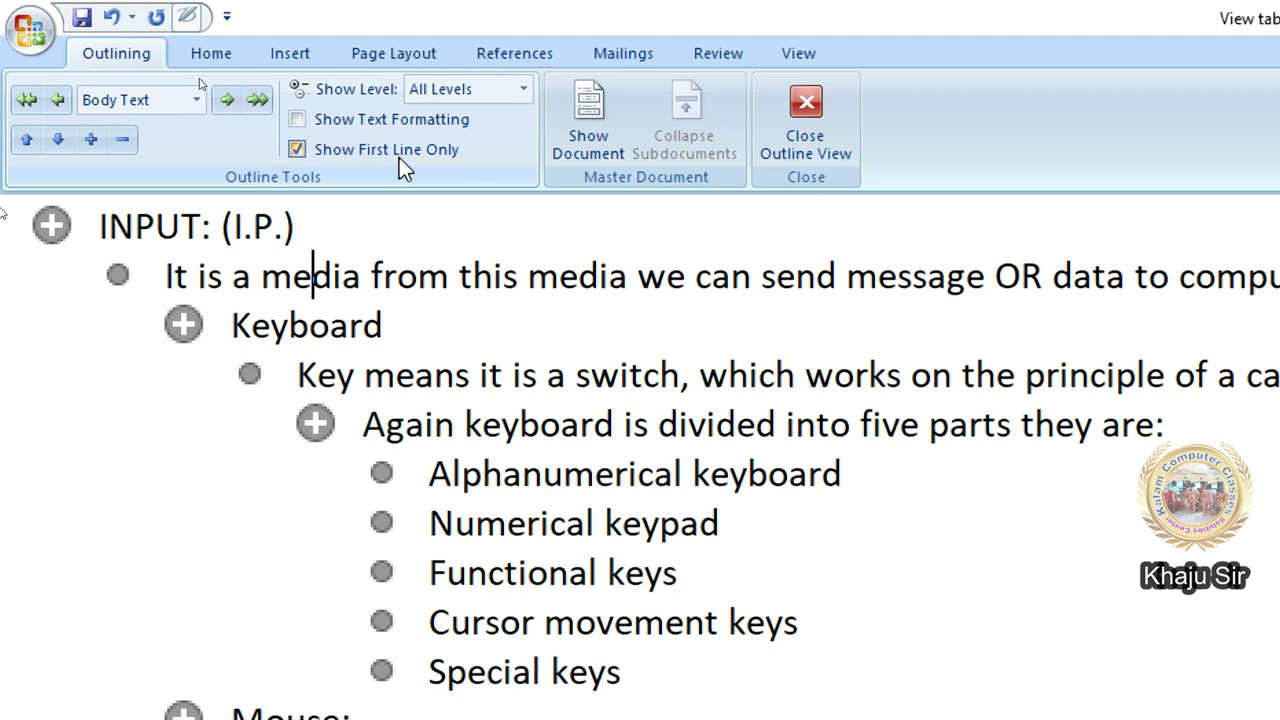
pyautogui.click(399, 157)
pyautogui.click(399, 158)
pyautogui.click(399, 158)
pyautogui.click(393, 123)
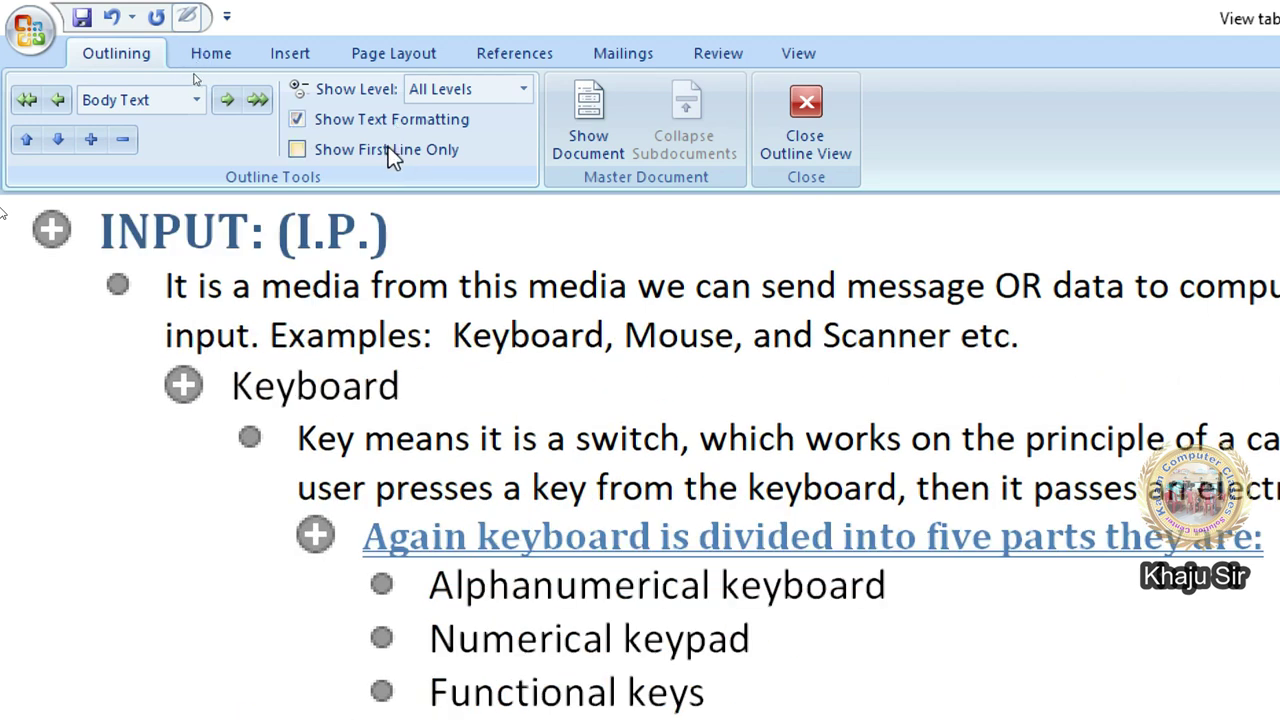
pyautogui.click(386, 111)
pyautogui.click(386, 119)
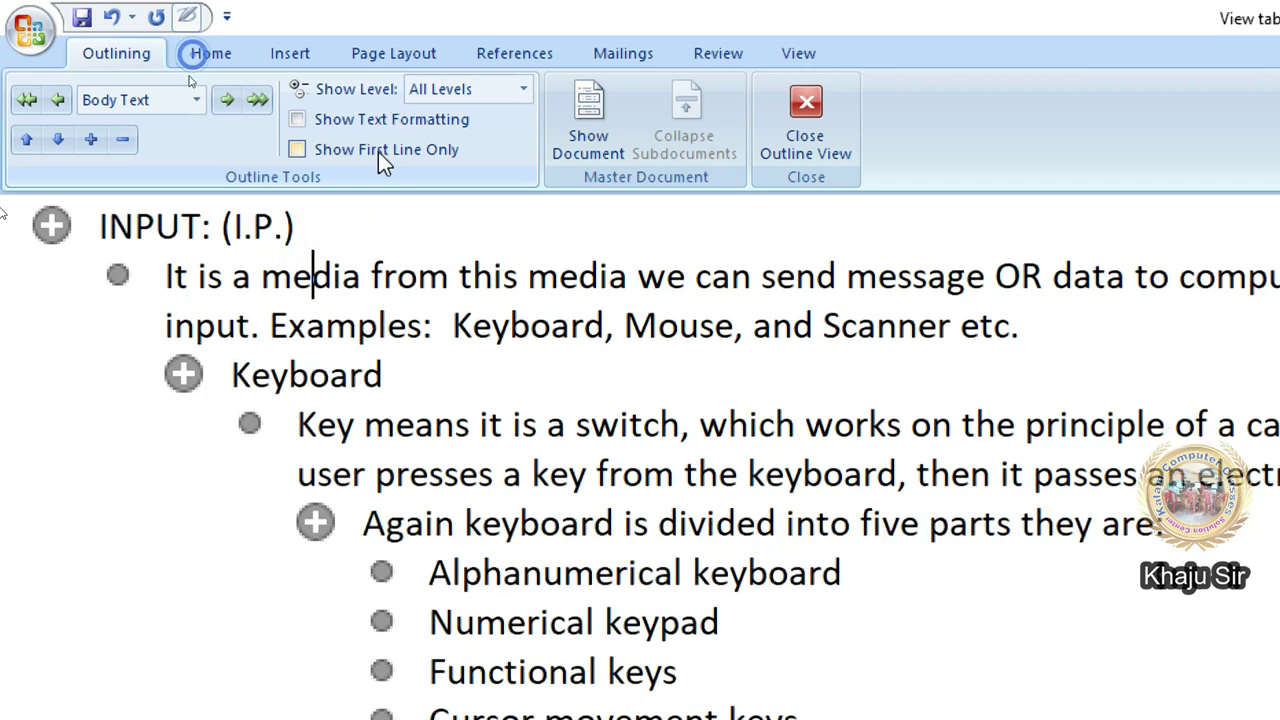
# Step: Limit the outline to Level 1 headings with text formatting shown, and close Outline view
pyautogui.hotkey('alt', 'shift', '1')
pyautogui.click(160, 60)
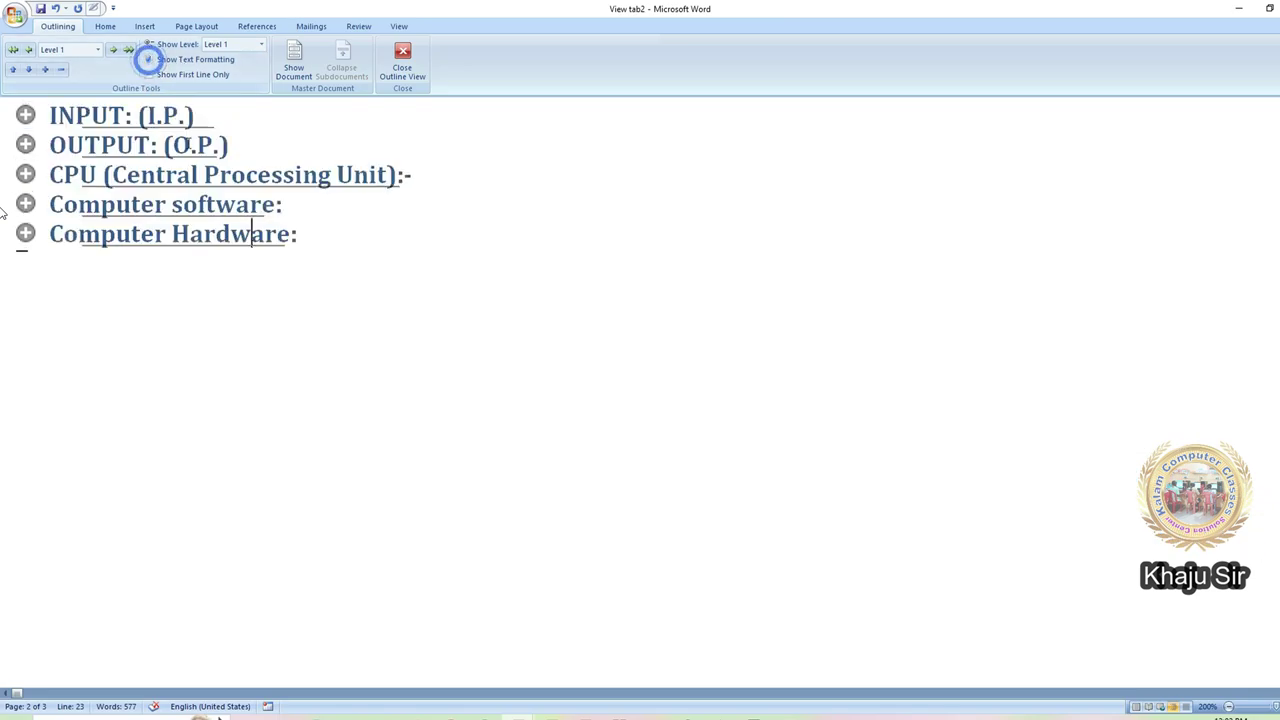
pyautogui.click(403, 70)
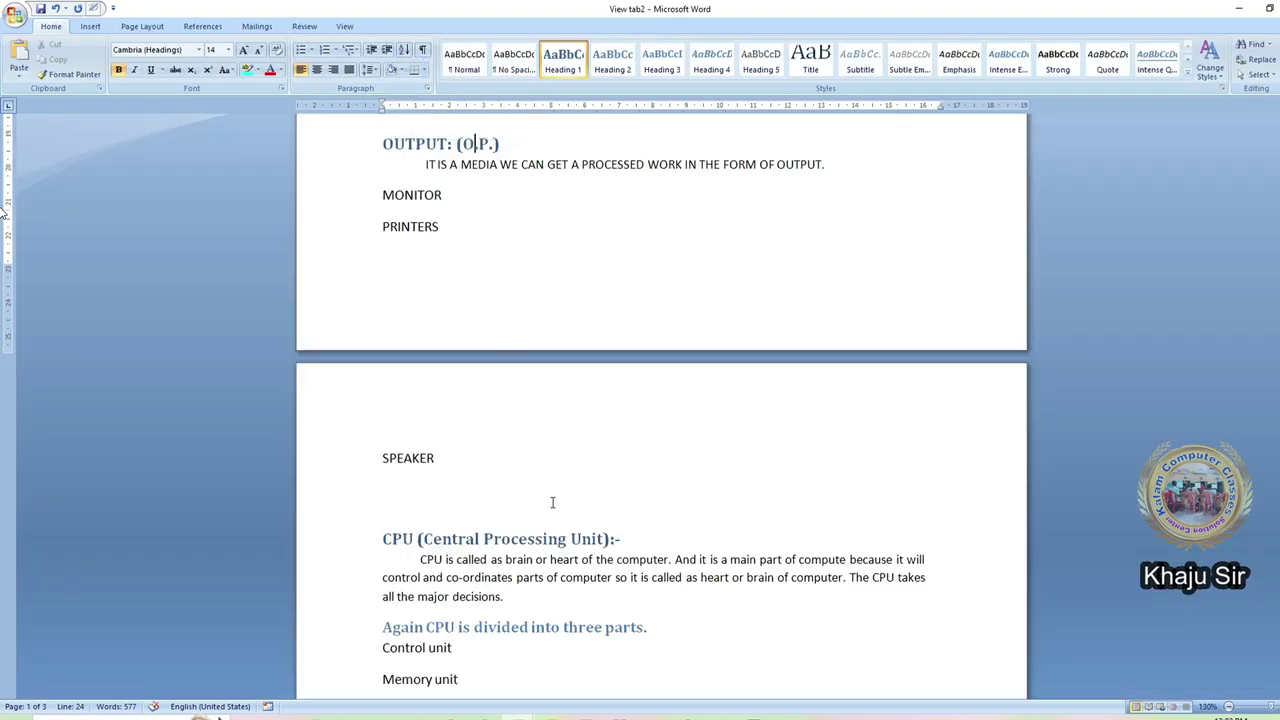
pyautogui.scroll(1, 540, 507)
# Step: Reopen the document in Outline view and place the cursor in the "CPU (Central Processing Unit):-" heading
pyautogui.click(347, 27)
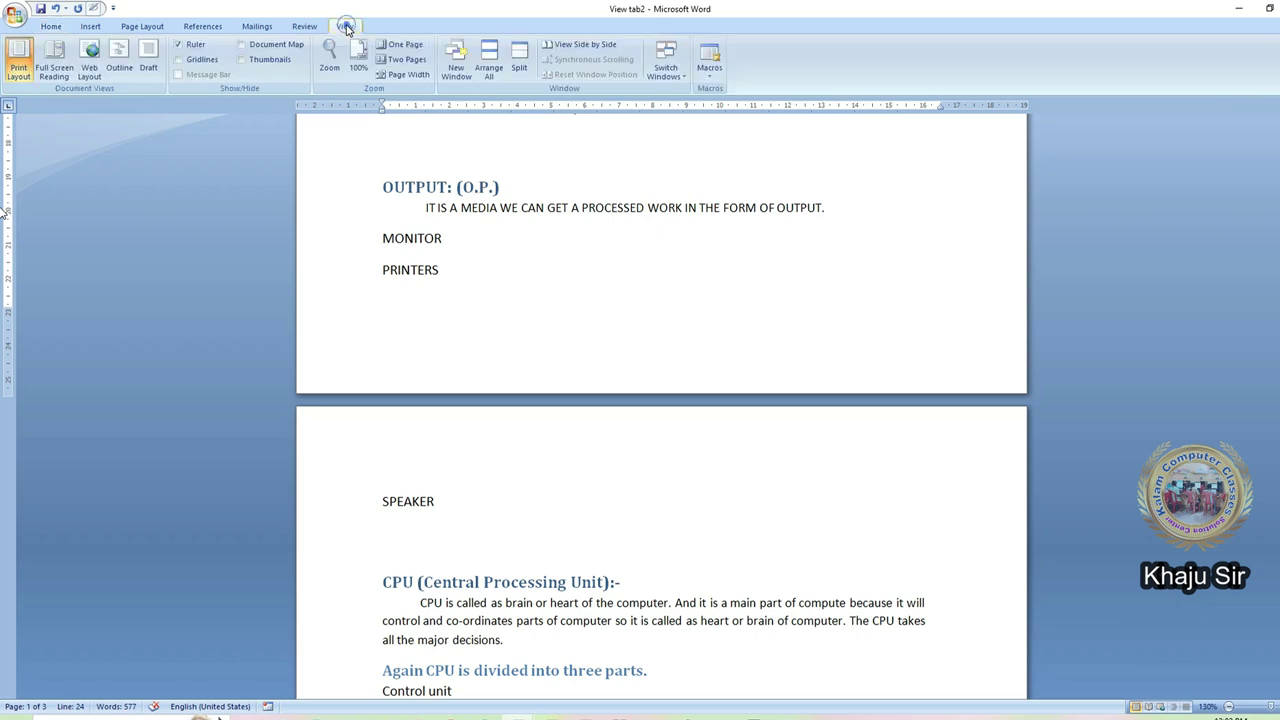
pyautogui.click(158, 62)
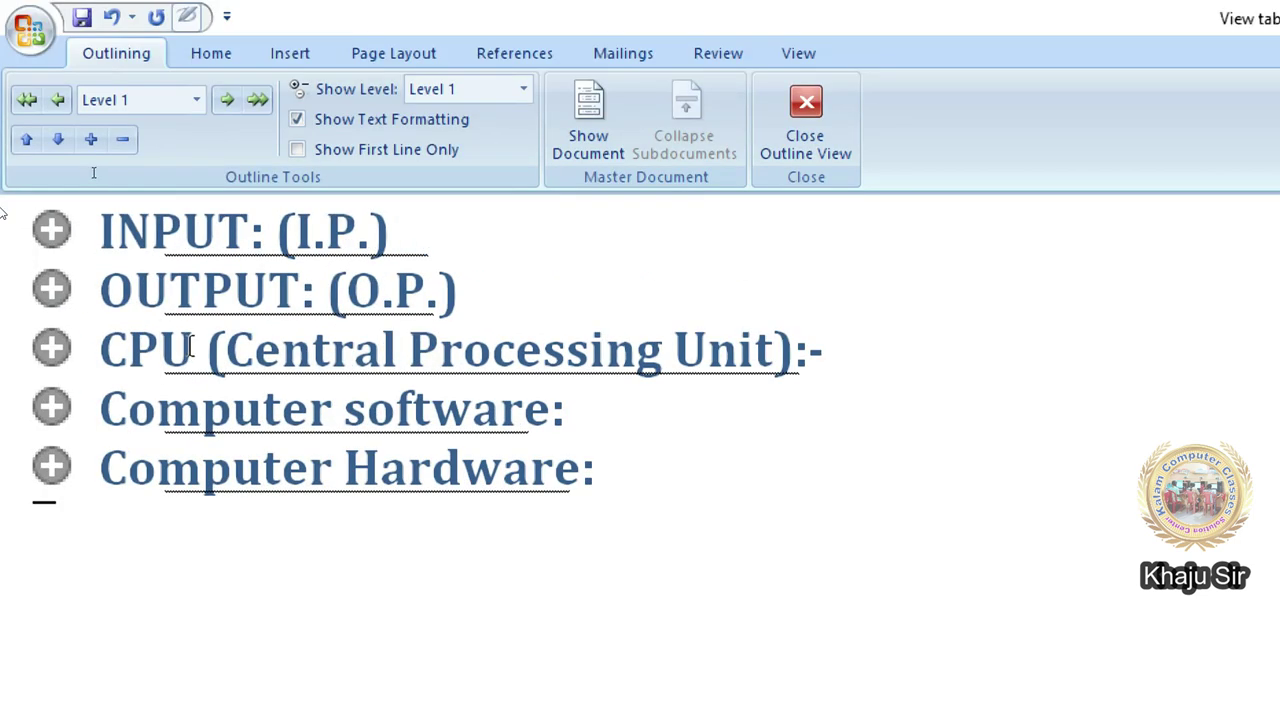
pyautogui.click(163, 347)
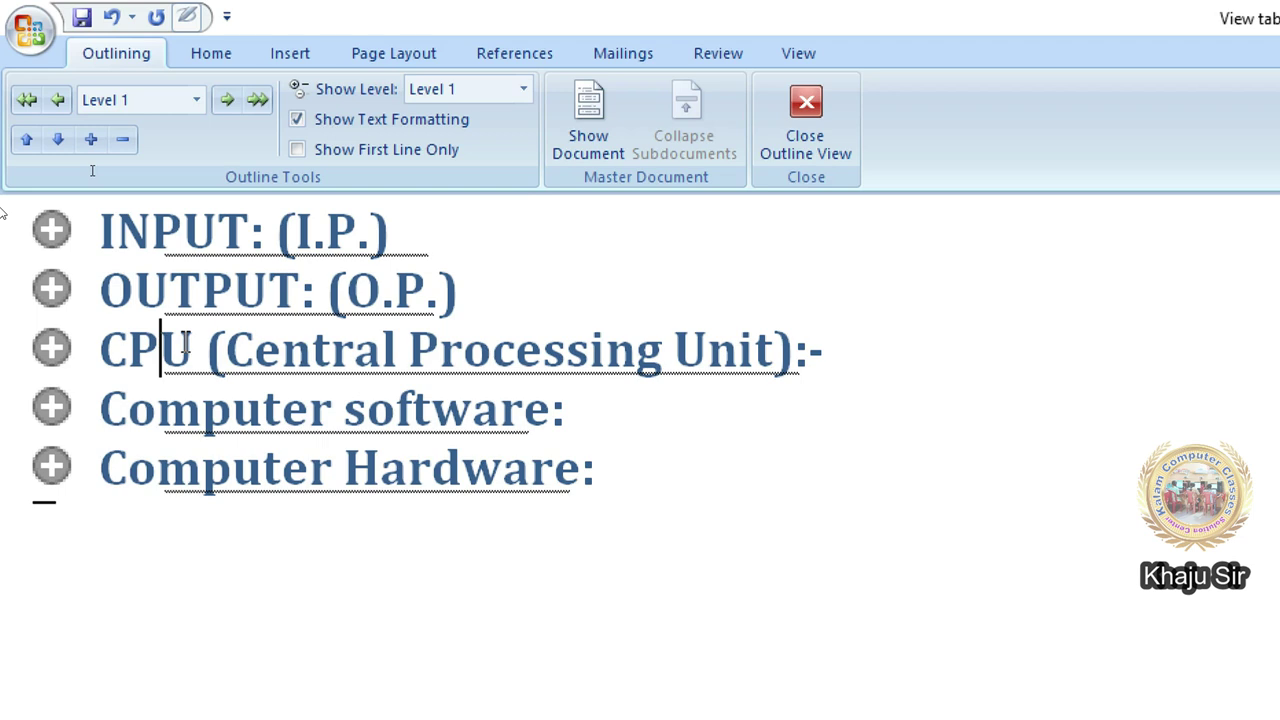
# Step: Return to Print Layout and examine the order of the Output, CPU, Computer software and Computer Hardware sections
pyautogui.scroll(4, 526, 427)
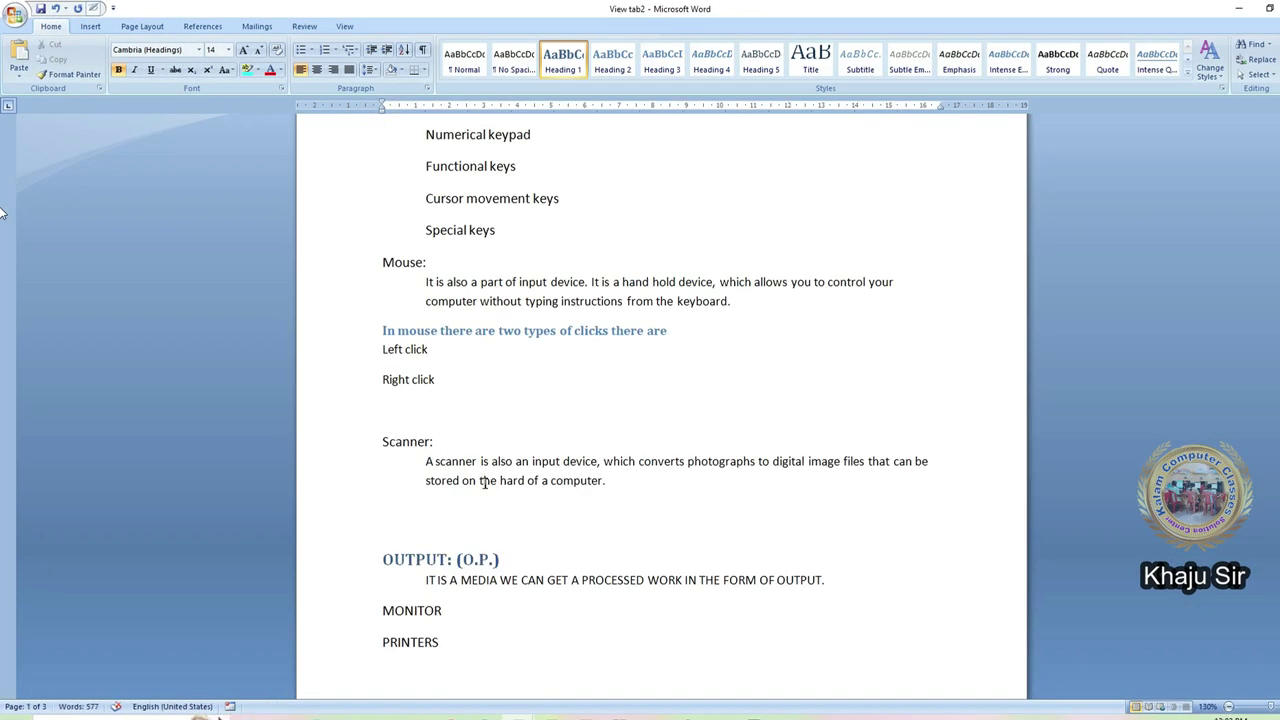
pyautogui.scroll(5, 486, 480)
pyautogui.click(447, 277)
pyautogui.scroll(-5, 450, 285)
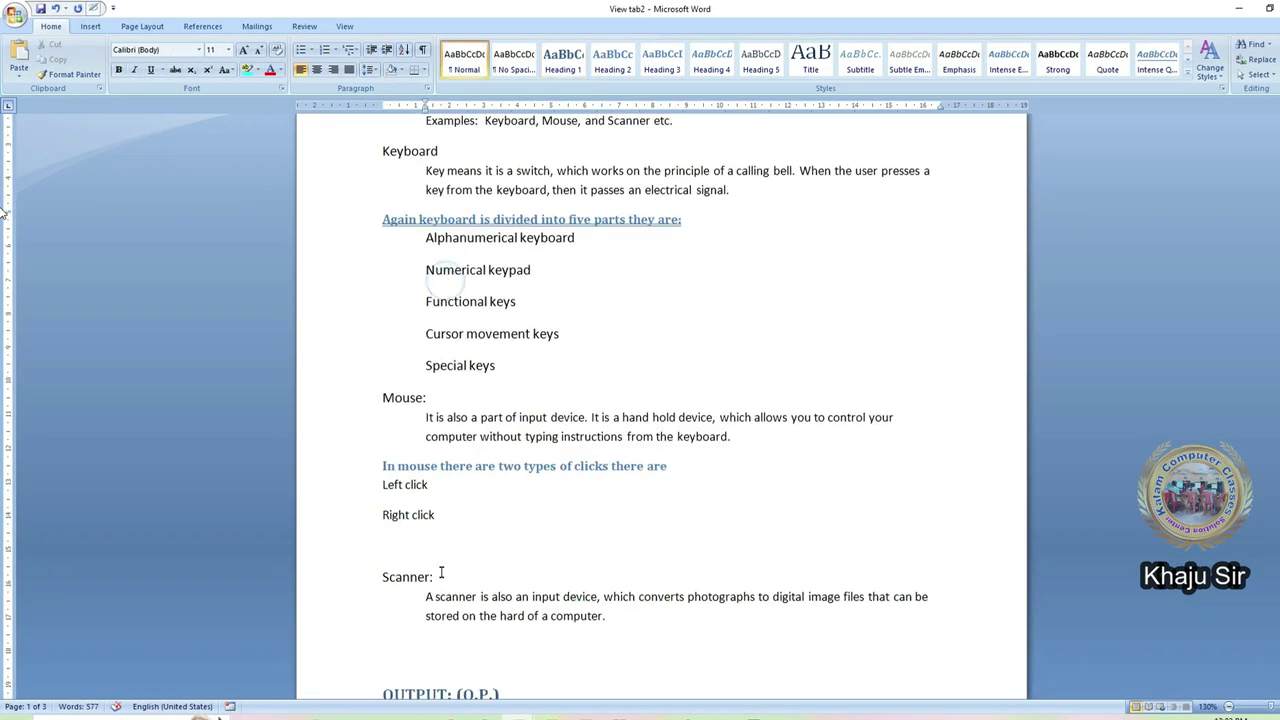
pyautogui.scroll(-3, 470, 555)
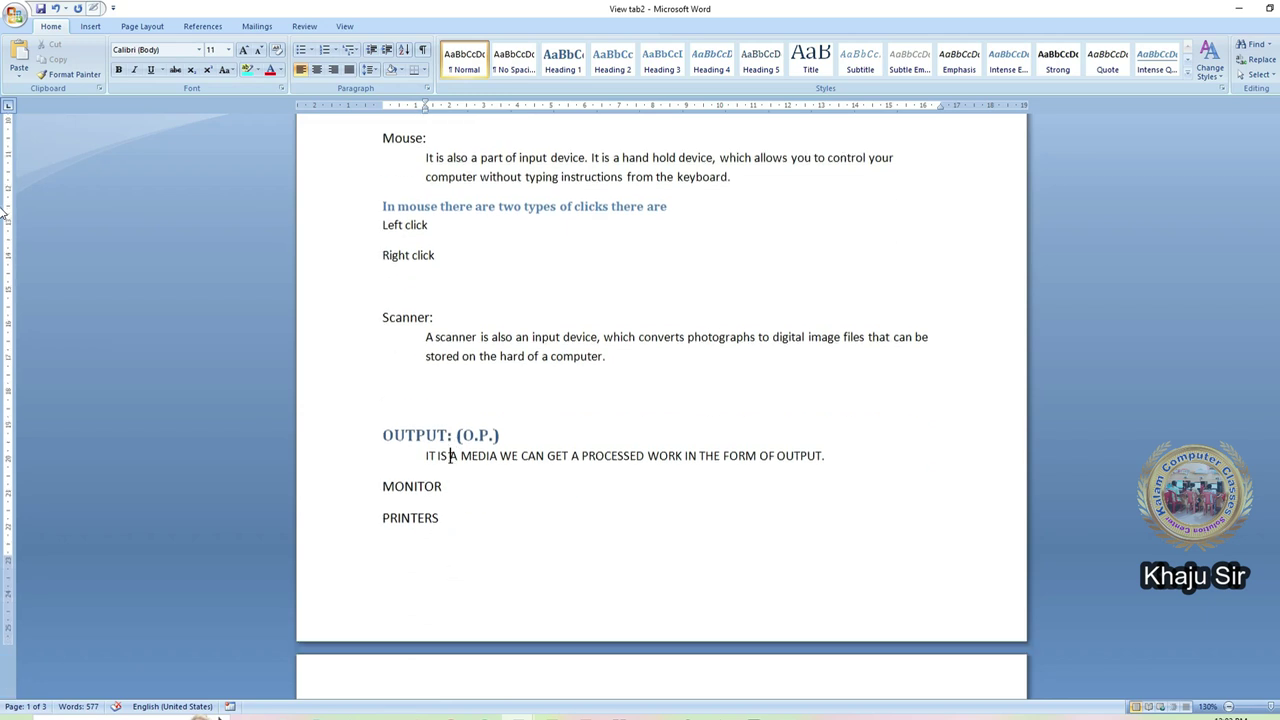
pyautogui.scroll(-15, 458, 495)
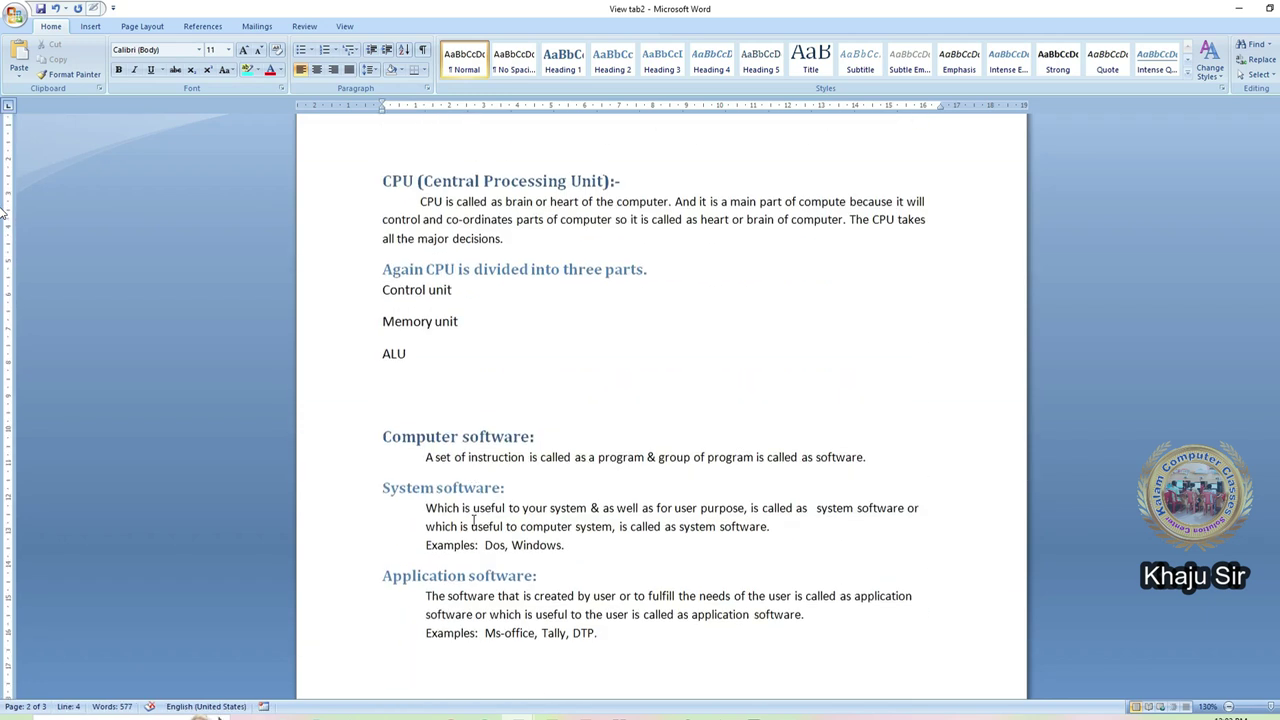
pyautogui.scroll(-3, 481, 470)
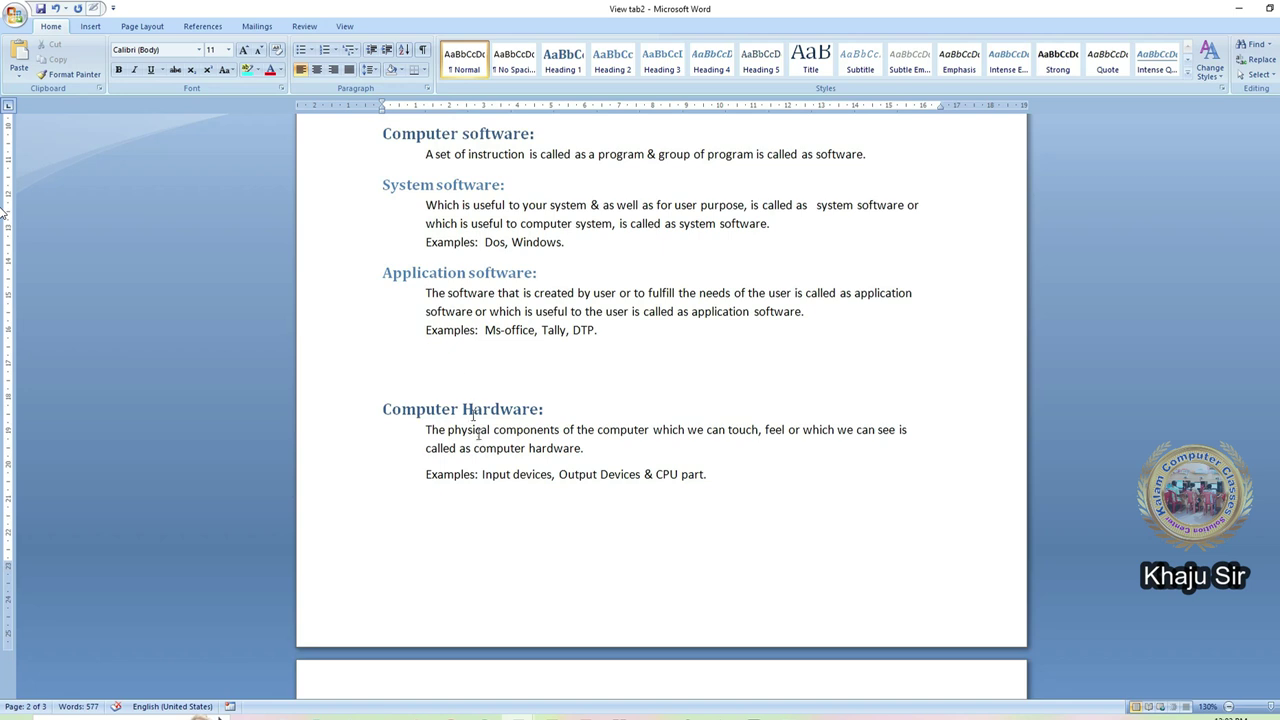
pyautogui.scroll(4, 480, 434)
pyautogui.click(477, 308)
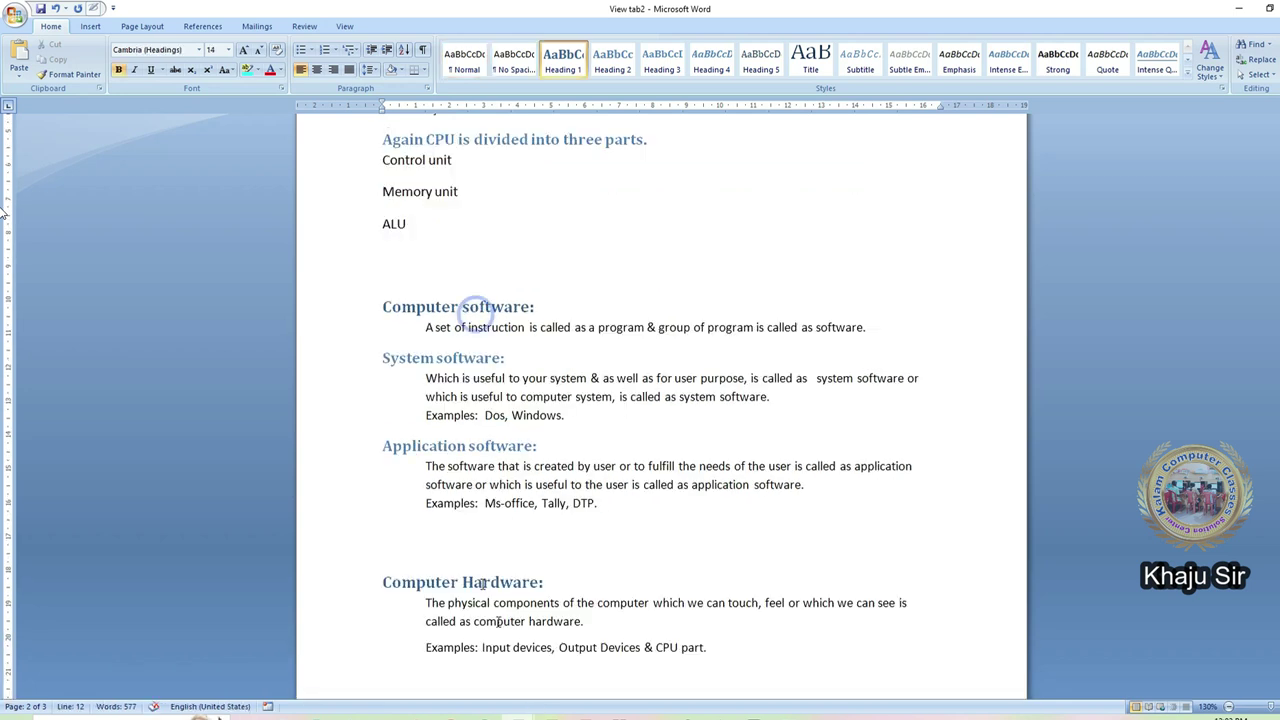
pyautogui.scroll(-3, 482, 583)
pyautogui.click(503, 473)
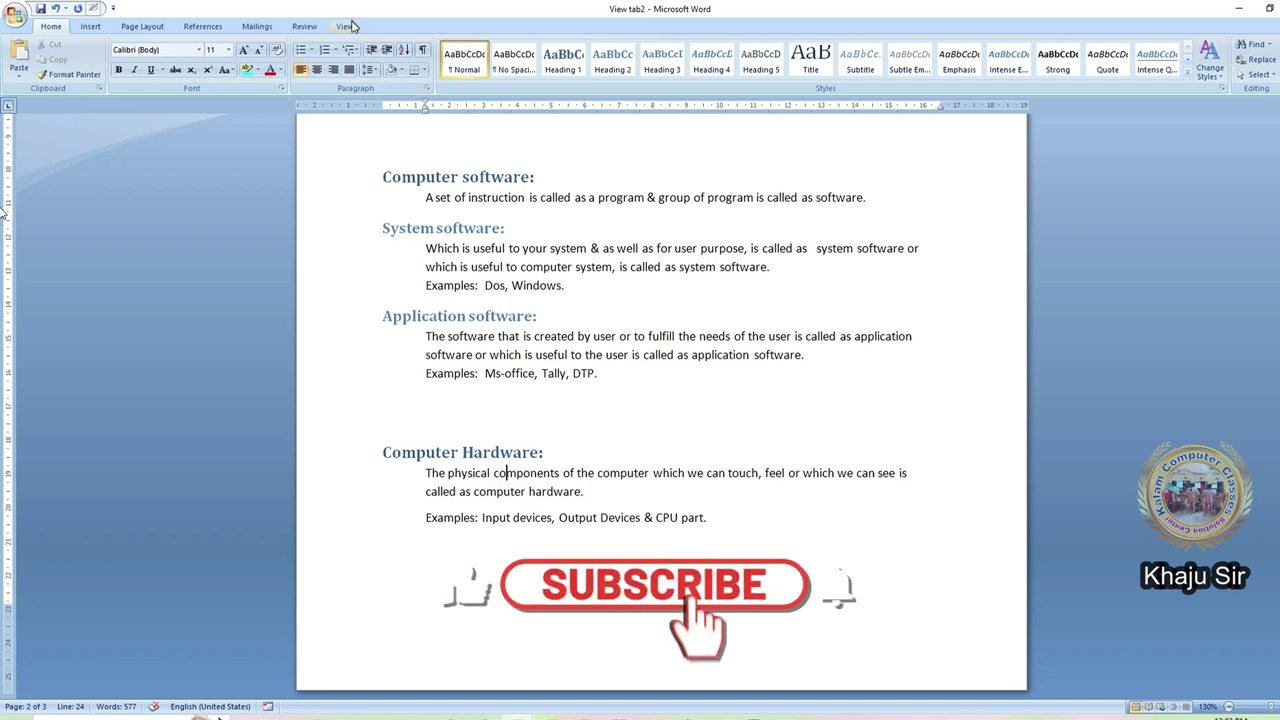
# Step: Place the cursor in the "INPUT: (I.P.)" heading, preview the document in Draft view, and return to Print Layout
pyautogui.click(345, 26)
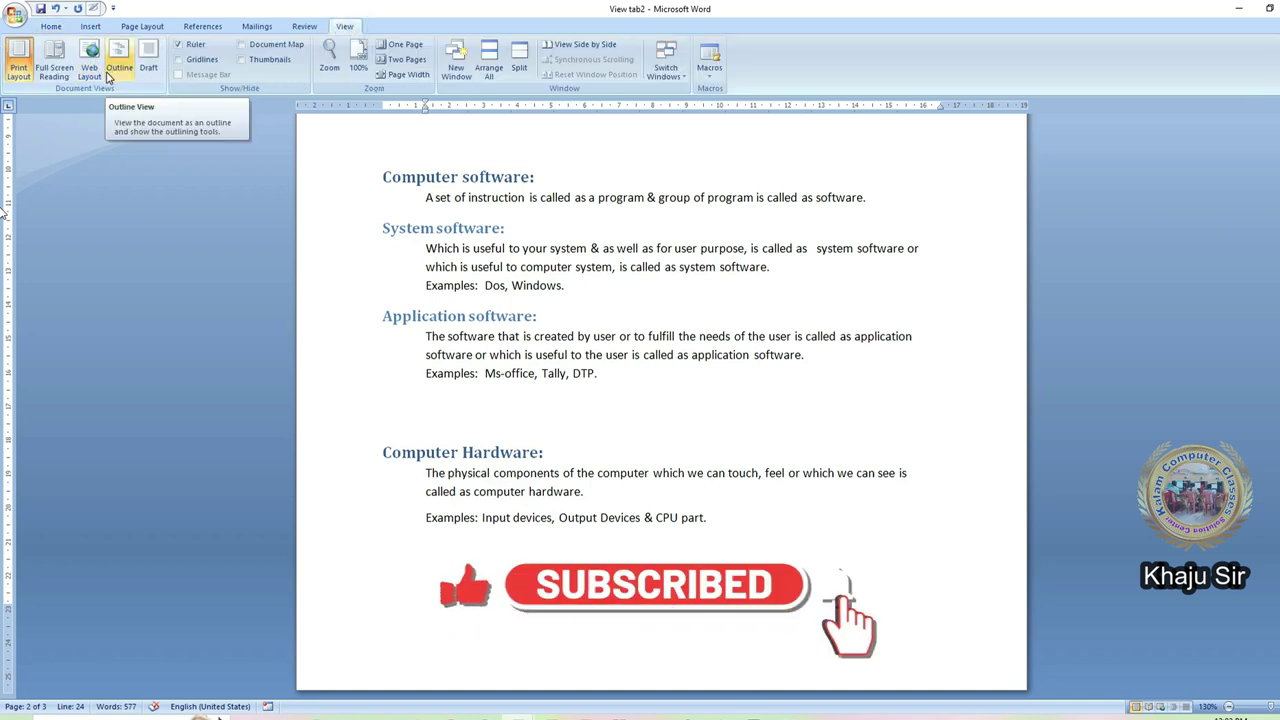
pyautogui.scroll(10, 406, 280)
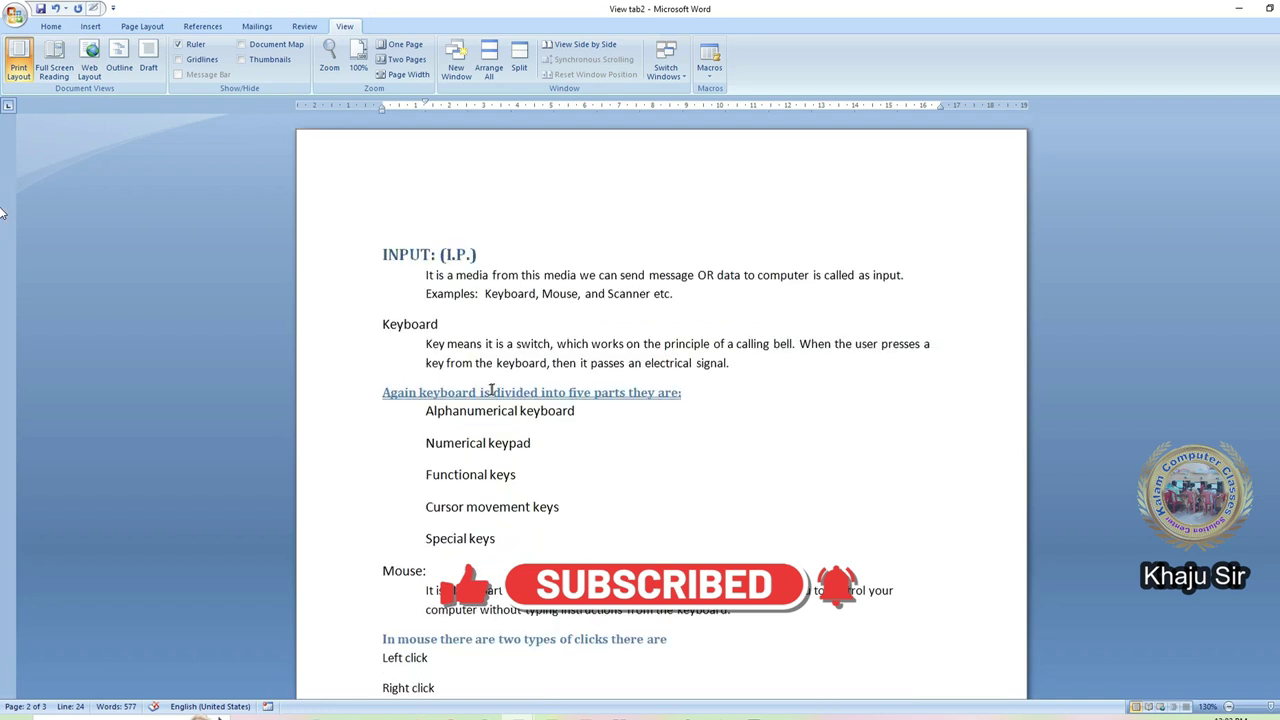
pyautogui.click(441, 251)
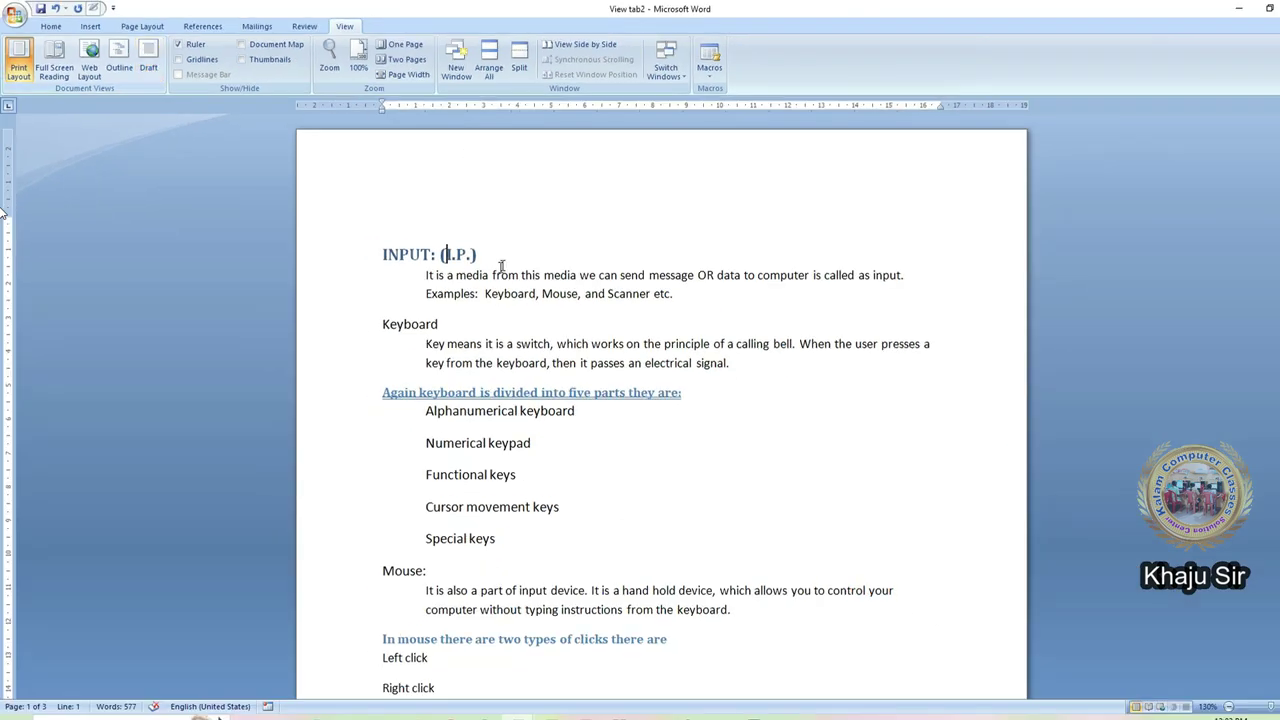
pyautogui.click(148, 67)
pyautogui.keyDown('ctrl'); pyautogui.scroll(10, 241, 279); pyautogui.keyUp('ctrl')
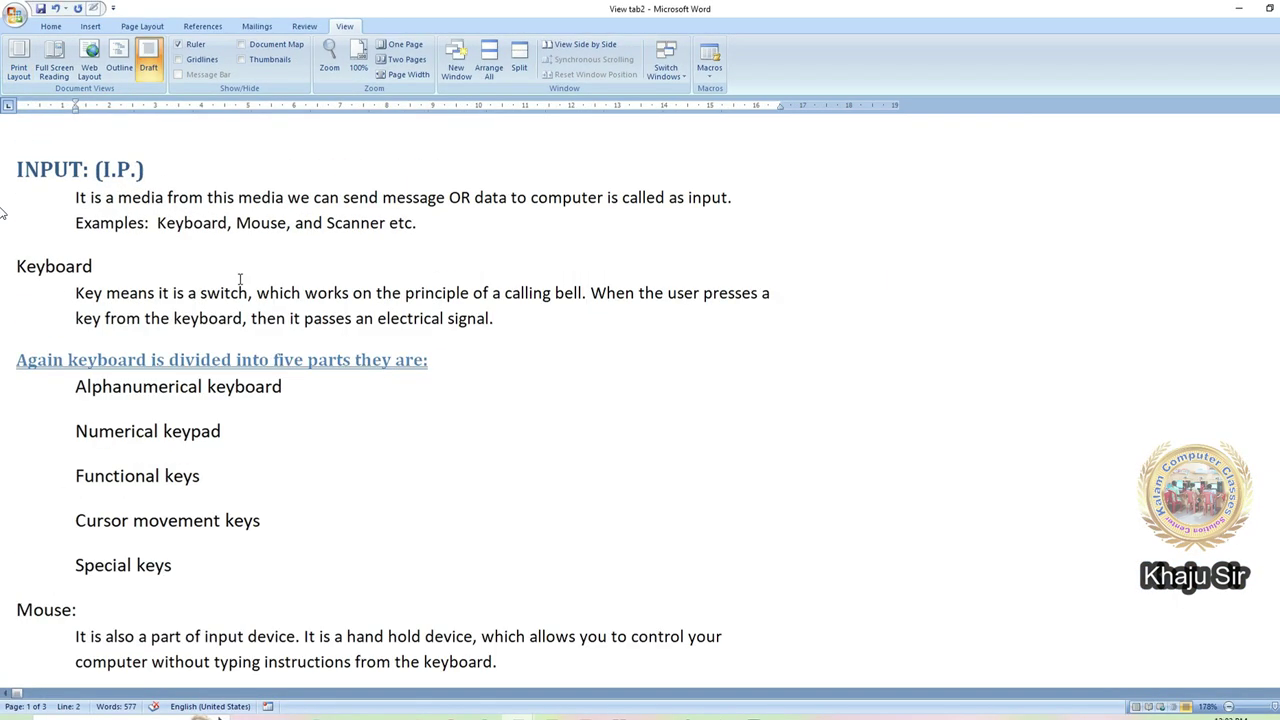
pyautogui.click(18, 67)
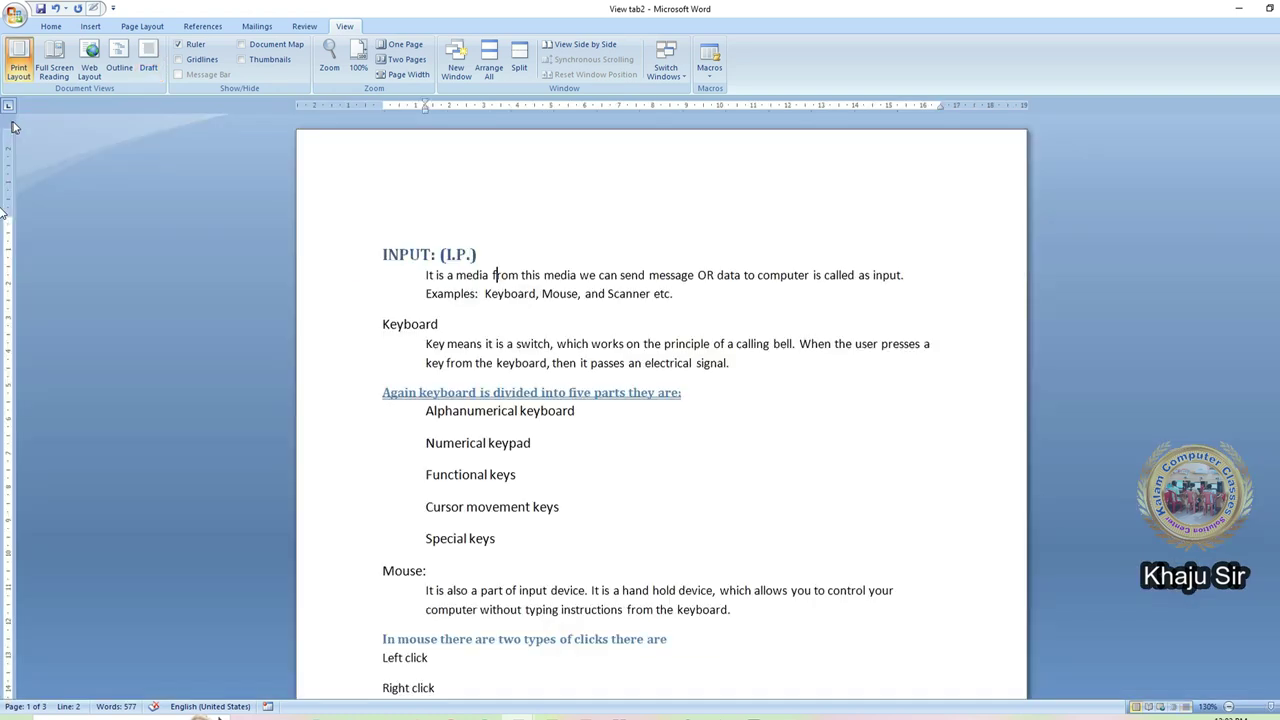
# Step: Insert the built-in Alphabet header with its document title placeholder, and return to editing the body text
pyautogui.click(88, 26)
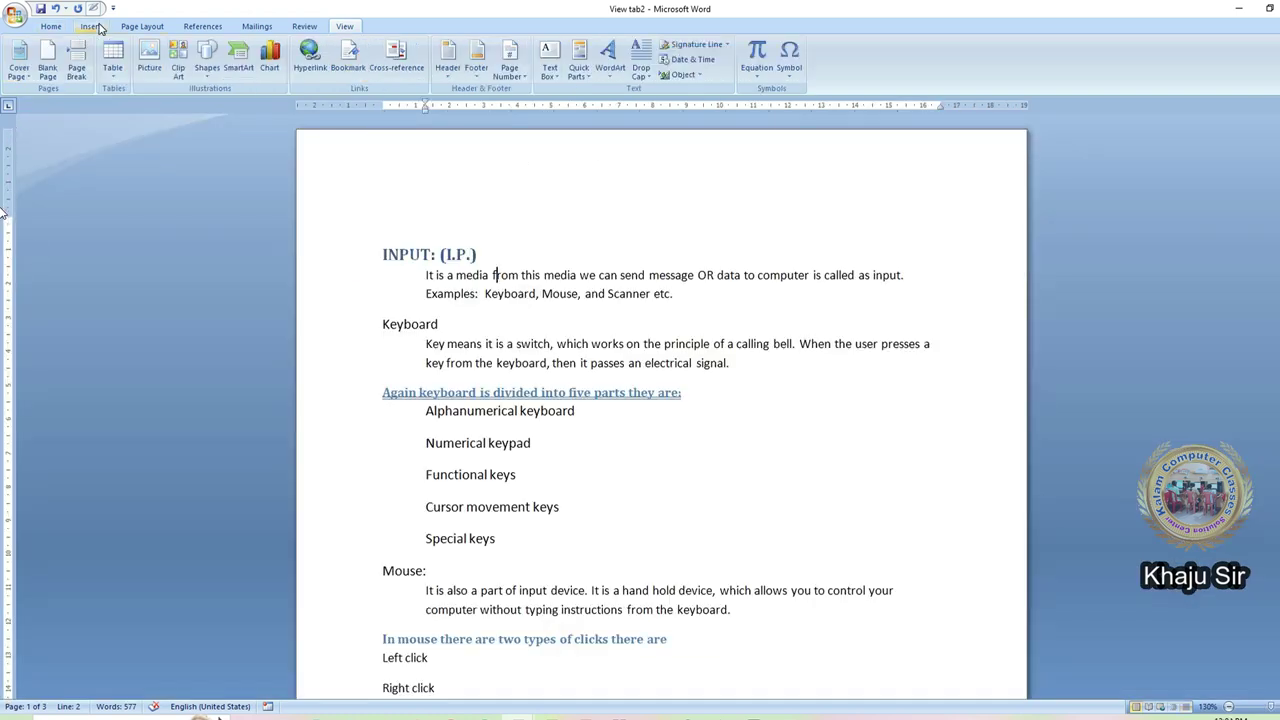
pyautogui.click(446, 58)
pyautogui.click(565, 259)
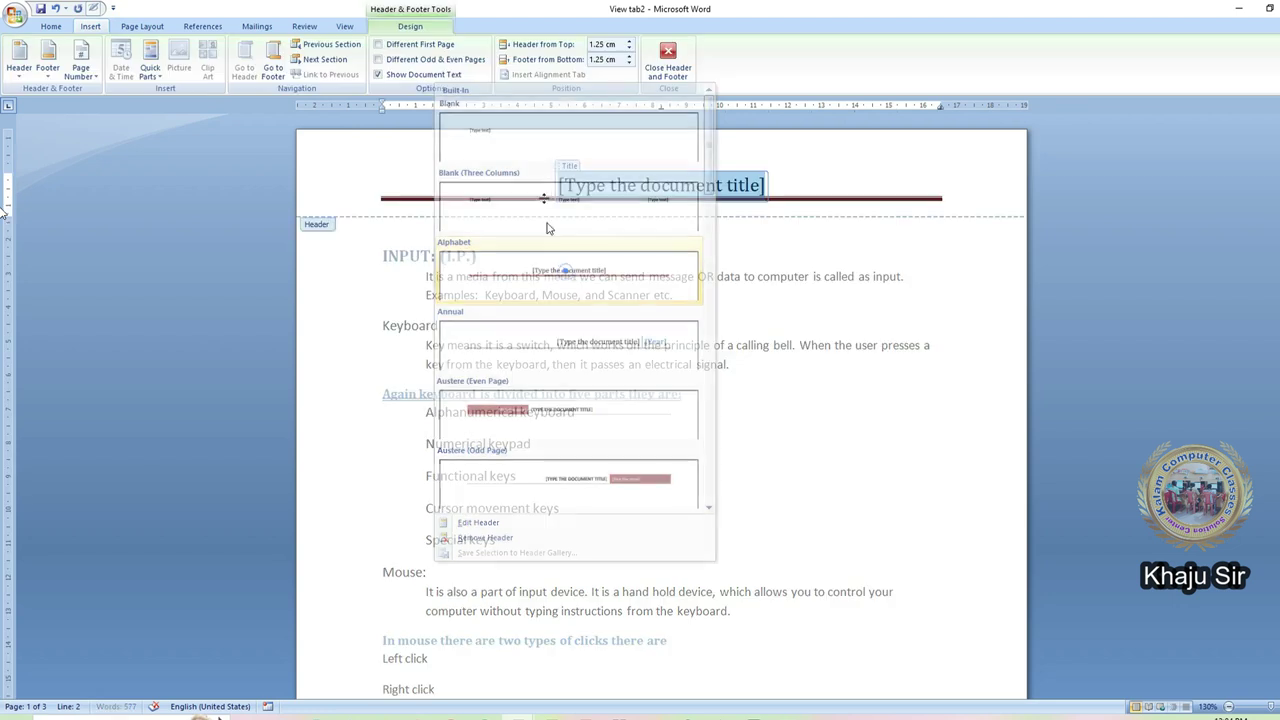
pyautogui.doubleClick(546, 305)
# Step: Insert a matching built-in footer with a text placeholder and page number, and return to the body text
pyautogui.click(90, 26)
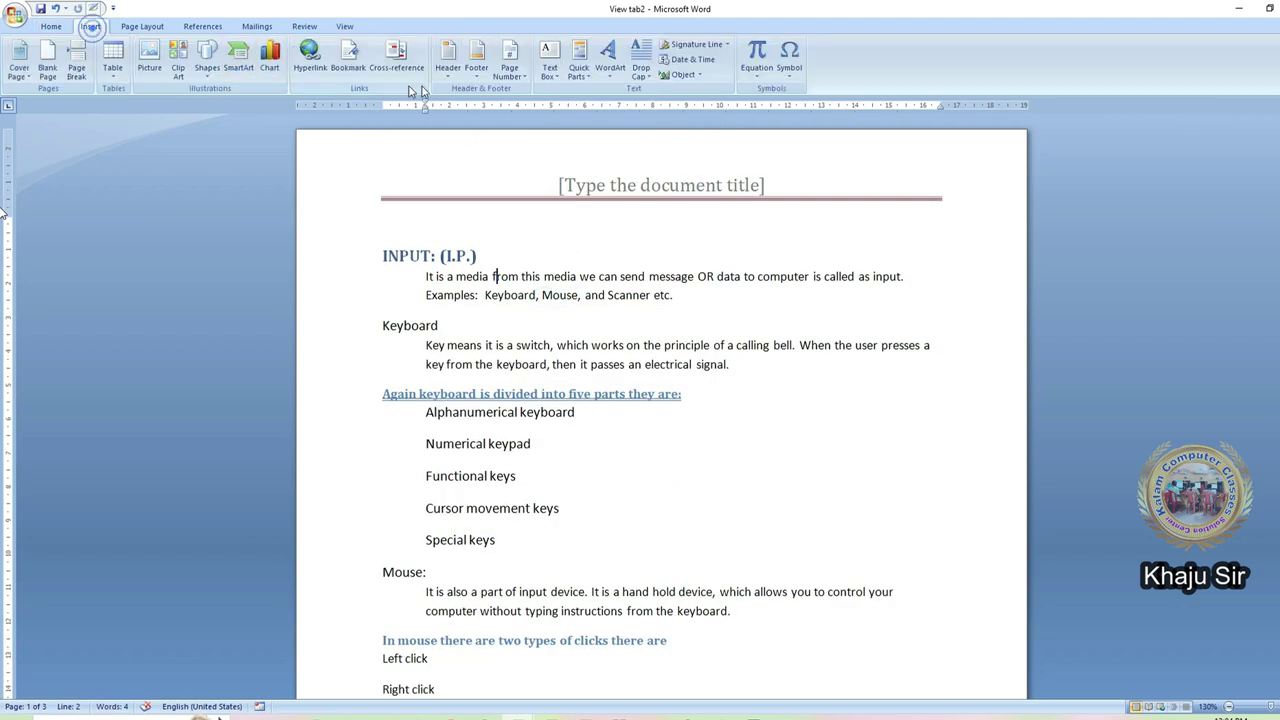
pyautogui.click(474, 58)
pyautogui.click(593, 259)
pyautogui.doubleClick(584, 322)
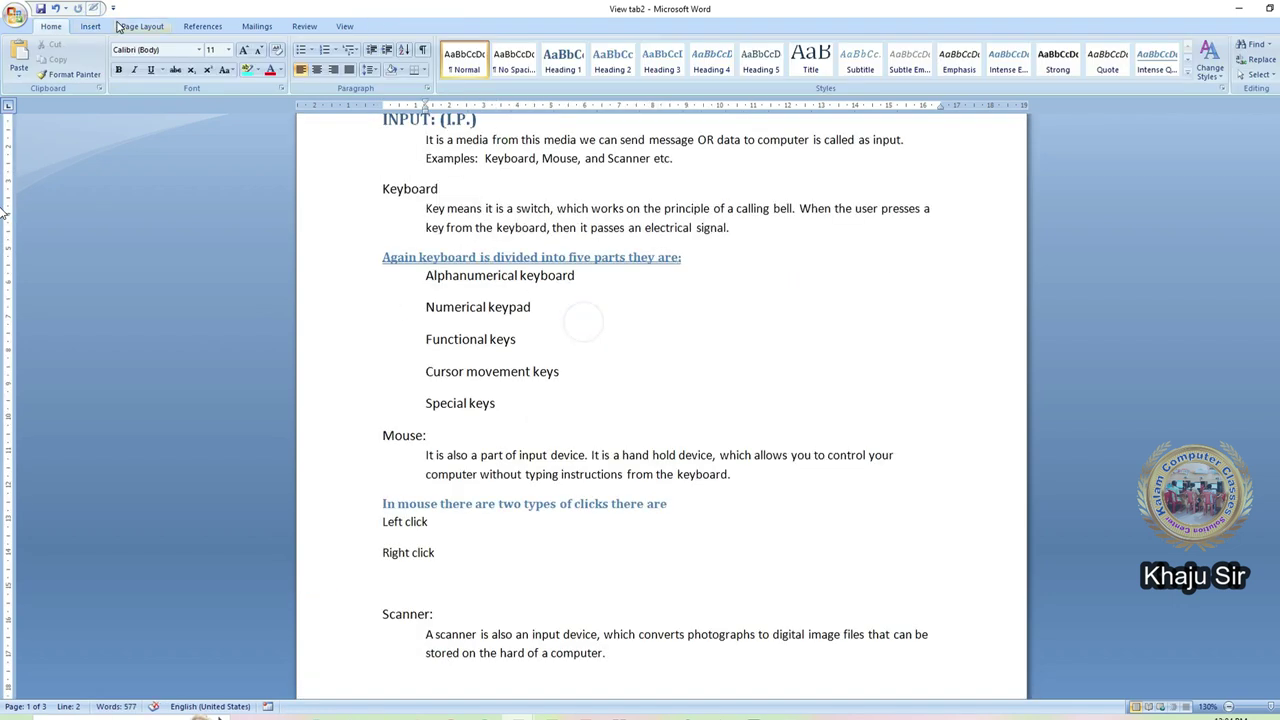
# Step: Apply the MP picture watermark and a light aqua theme page color, and check the page down to its footer
pyautogui.click(140, 26)
pyautogui.click(330, 58)
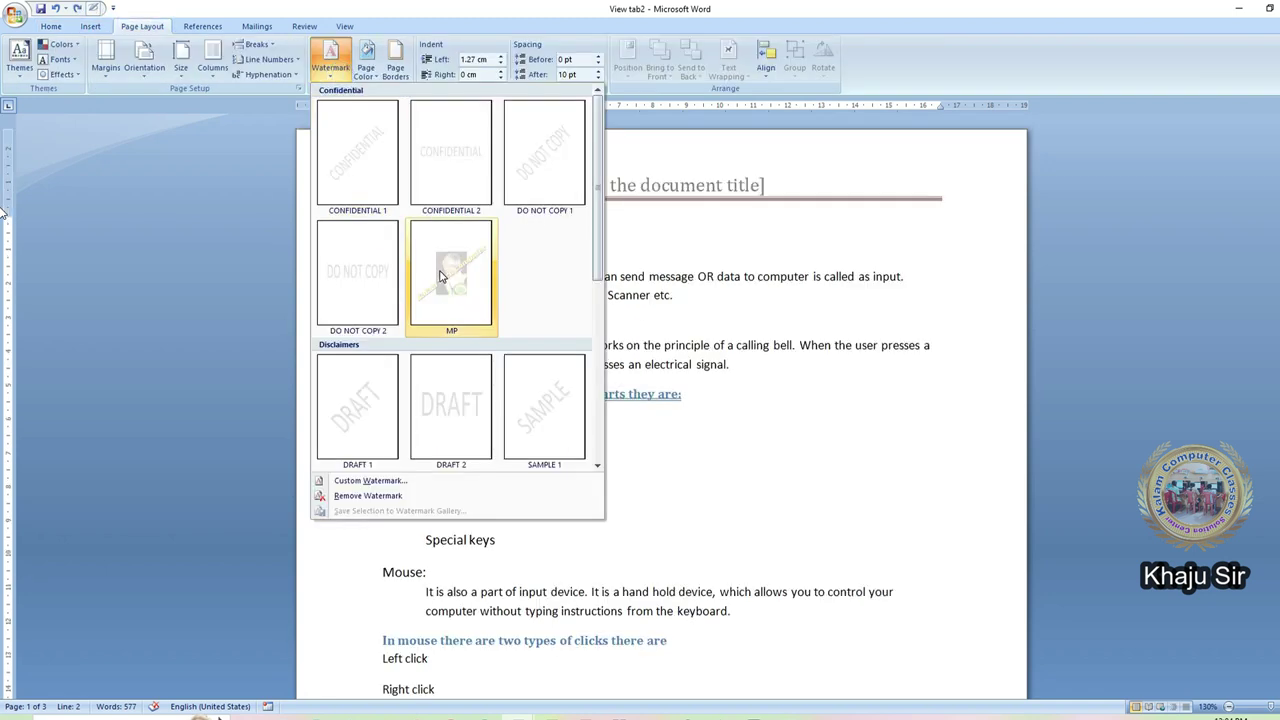
pyautogui.click(446, 276)
pyautogui.click(366, 68)
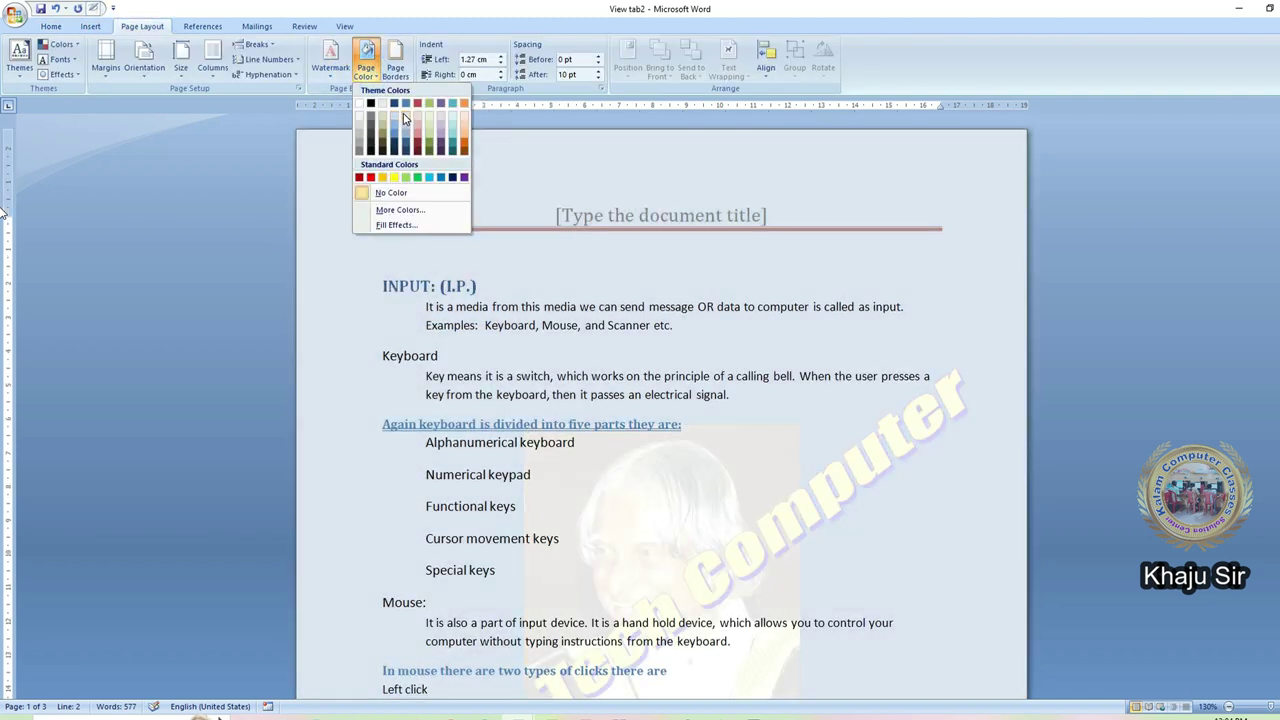
pyautogui.click(402, 120)
pyautogui.click(608, 332)
pyautogui.scroll(-10, 617, 338)
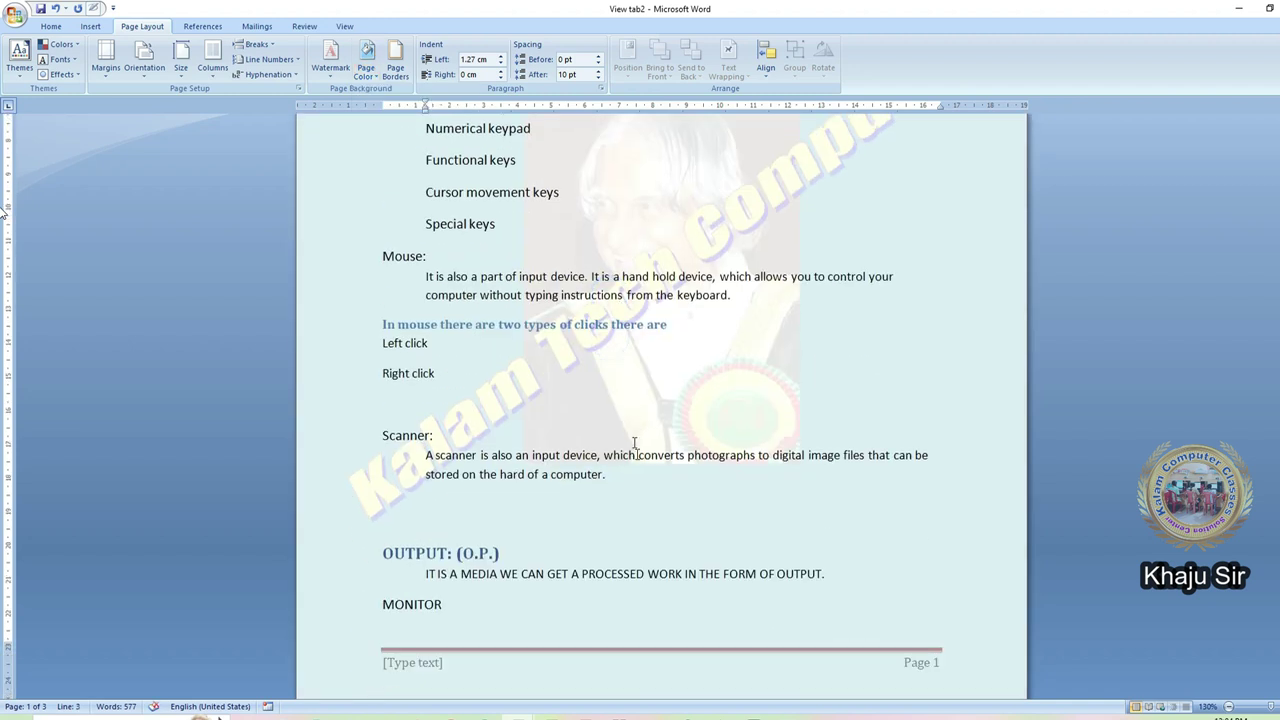
pyautogui.scroll(9, 642, 495)
# Step: Switch the document to Draft view and look through it for the header, footer, watermark and page color
pyautogui.click(345, 26)
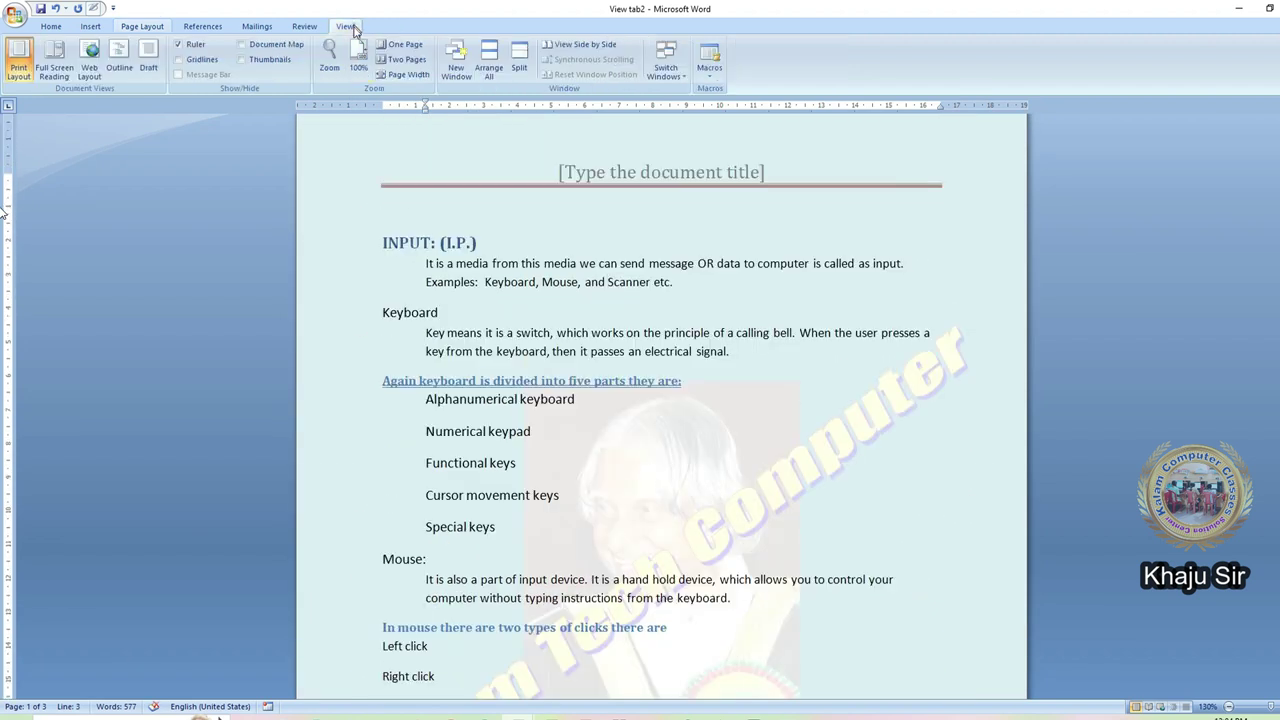
pyautogui.scroll(-5, 694, 409)
pyautogui.scroll(5, 694, 480)
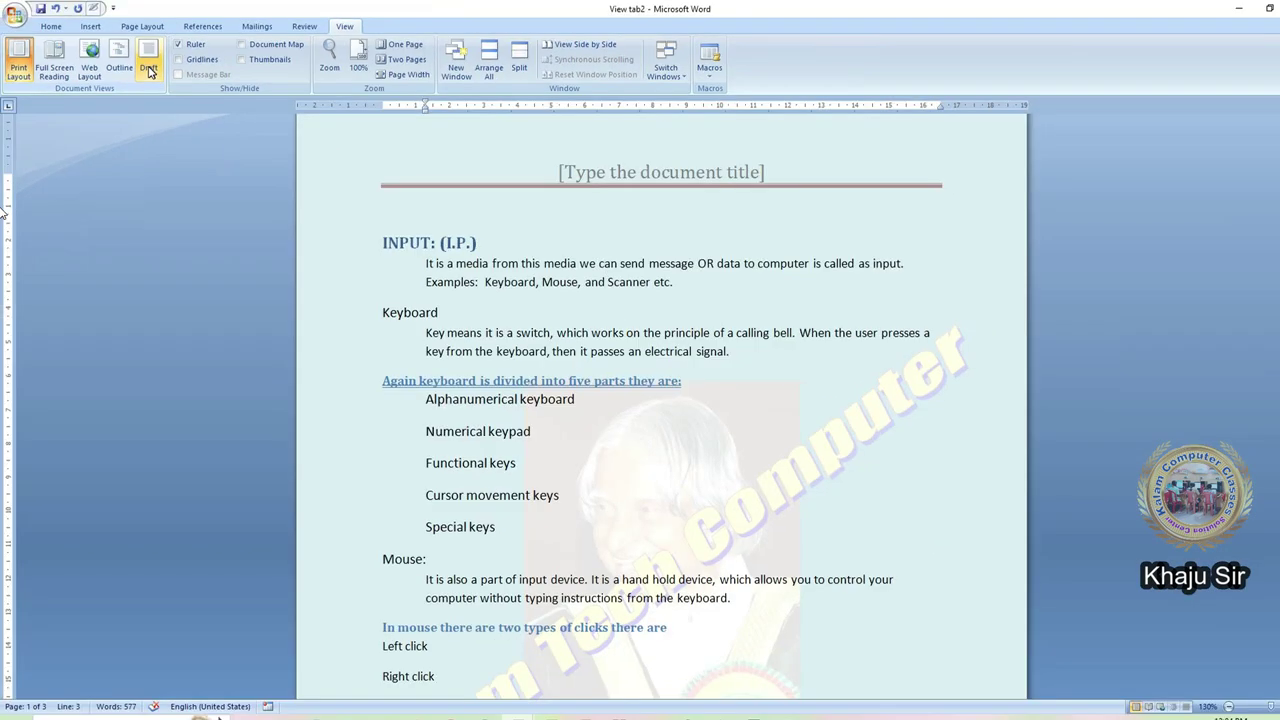
pyautogui.click(148, 70)
pyautogui.click(247, 277)
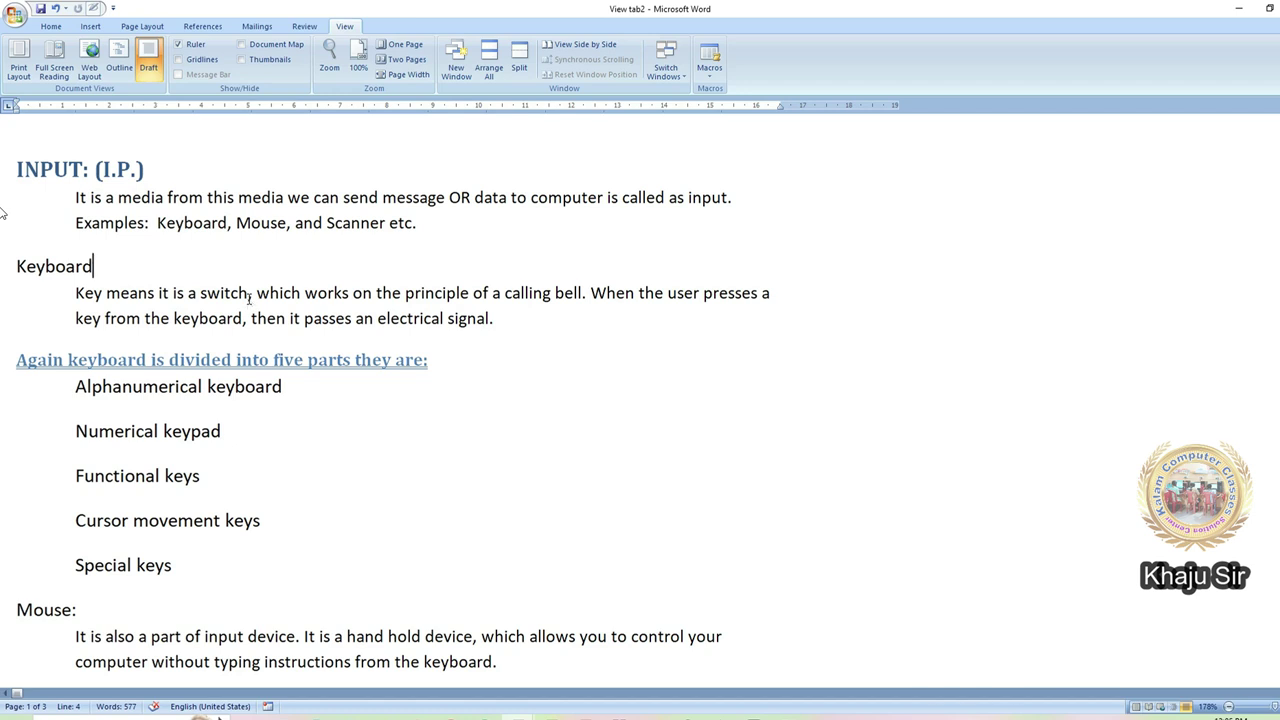
pyautogui.click(143, 63)
pyautogui.scroll(-8, 320, 471)
pyautogui.scroll(7, 320, 471)
pyautogui.scroll(1, 320, 471)
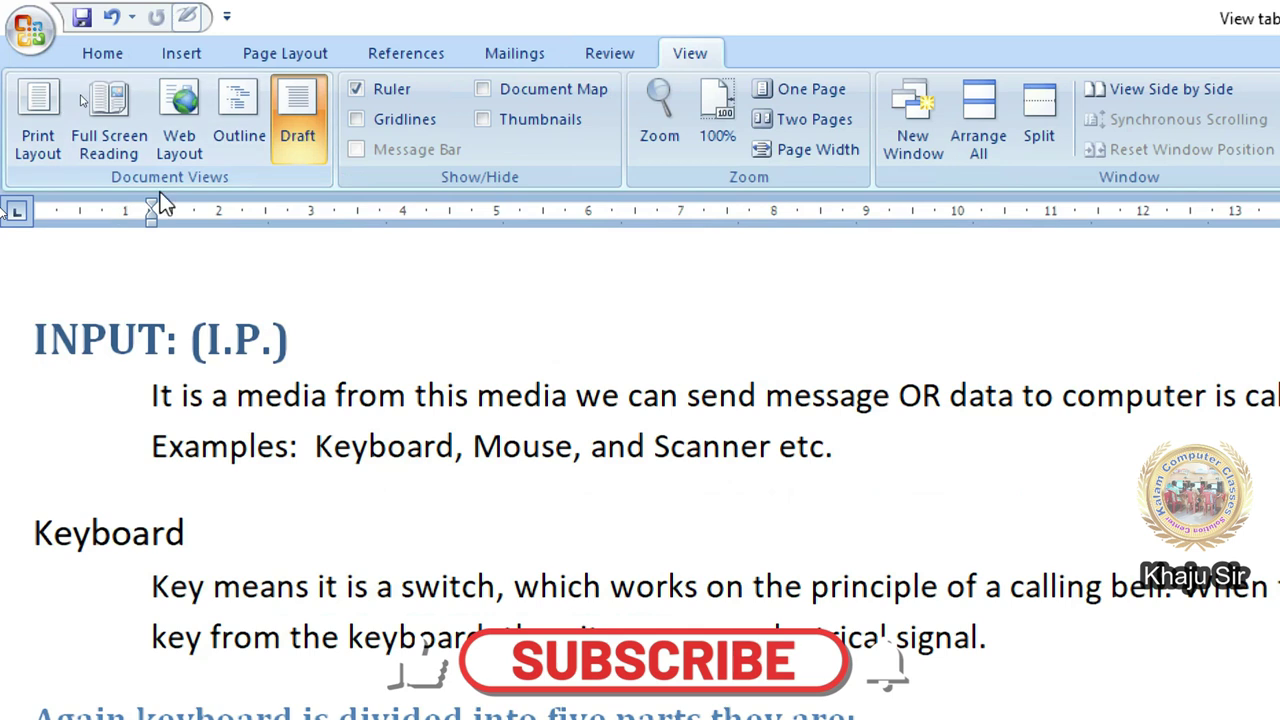